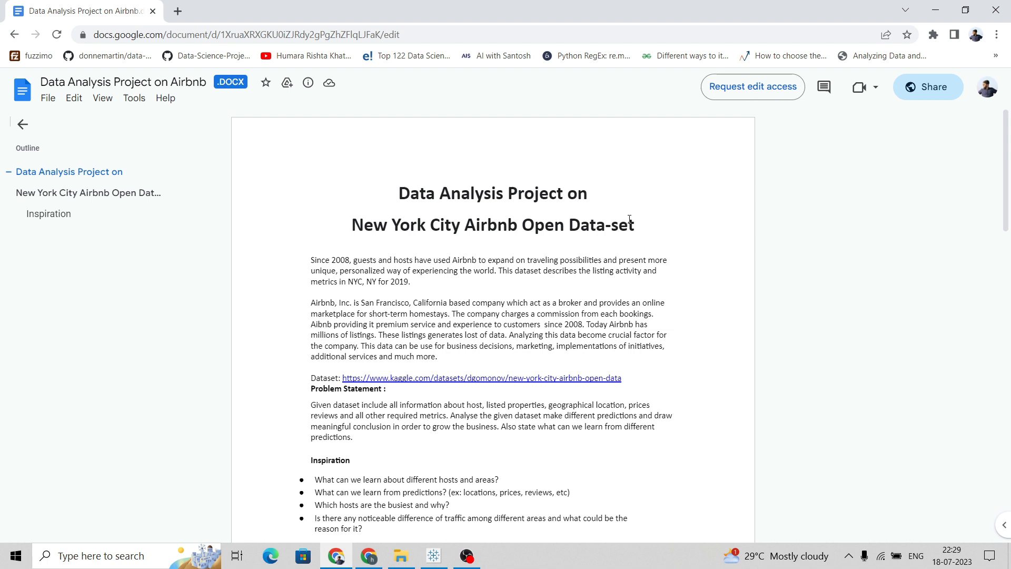
# Read through the project document's introduction, dataset link, column descriptions and analysis questions
pyautogui.moveTo(343, 377); pyautogui.dragTo(630, 379)
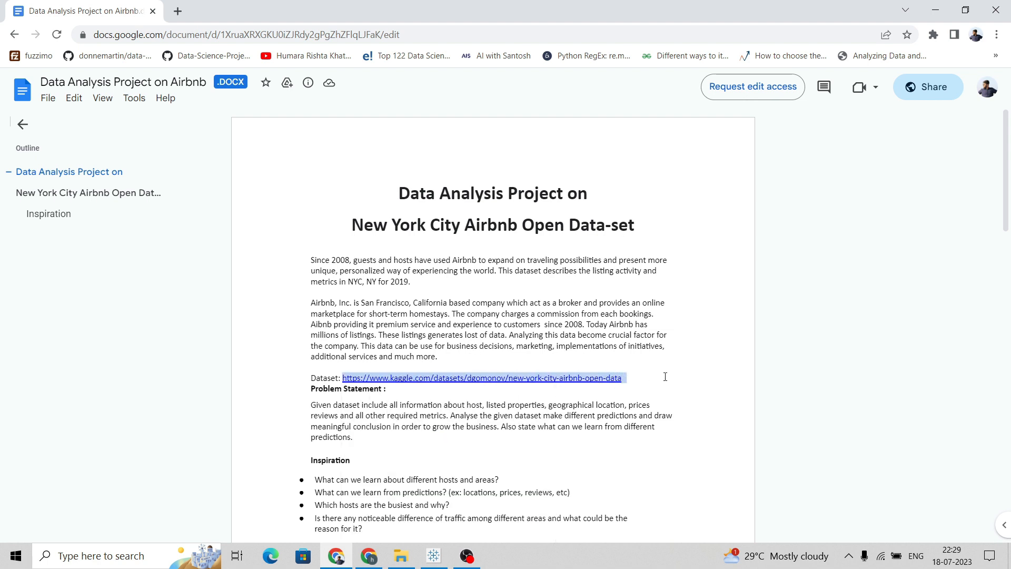
pyautogui.click(684, 372)
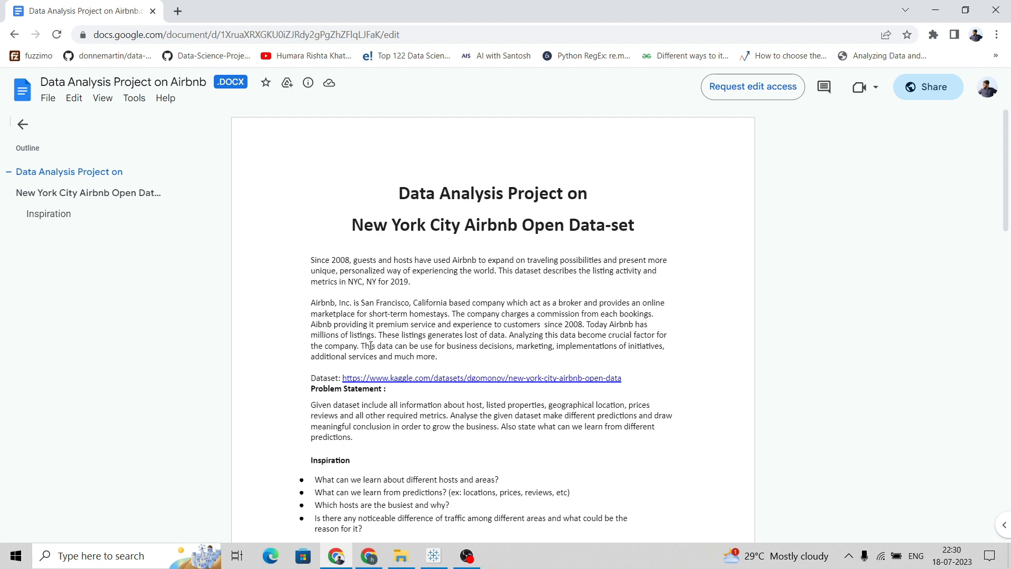
pyautogui.scroll(-3, 400, 327)
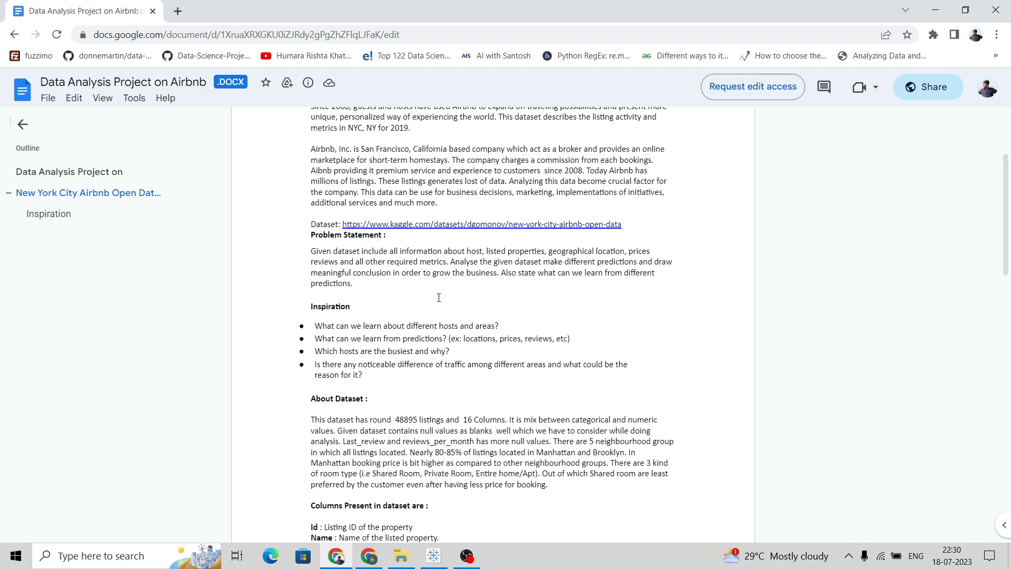
pyautogui.scroll(-3, 440, 295)
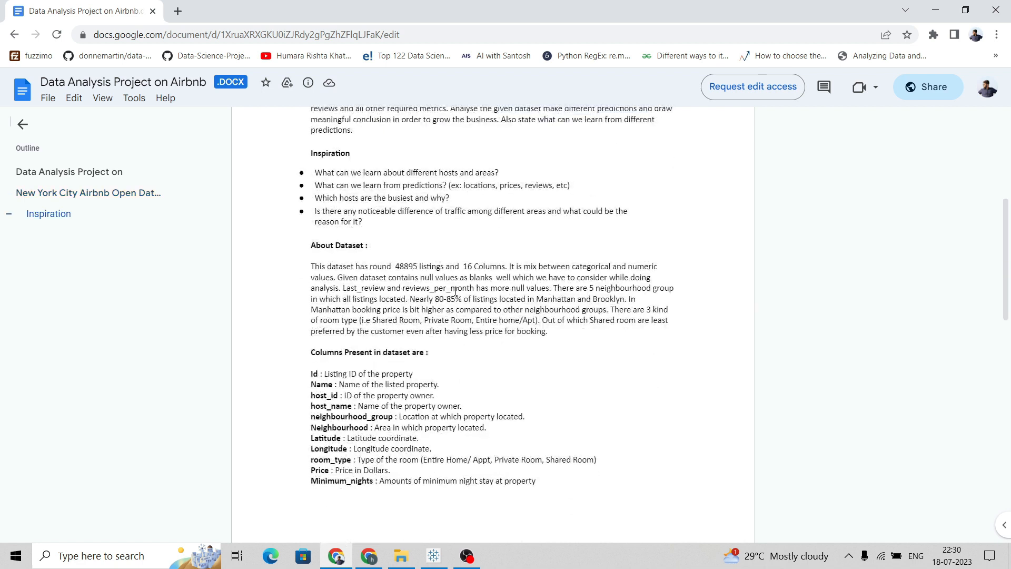
pyautogui.scroll(-6, 441, 294)
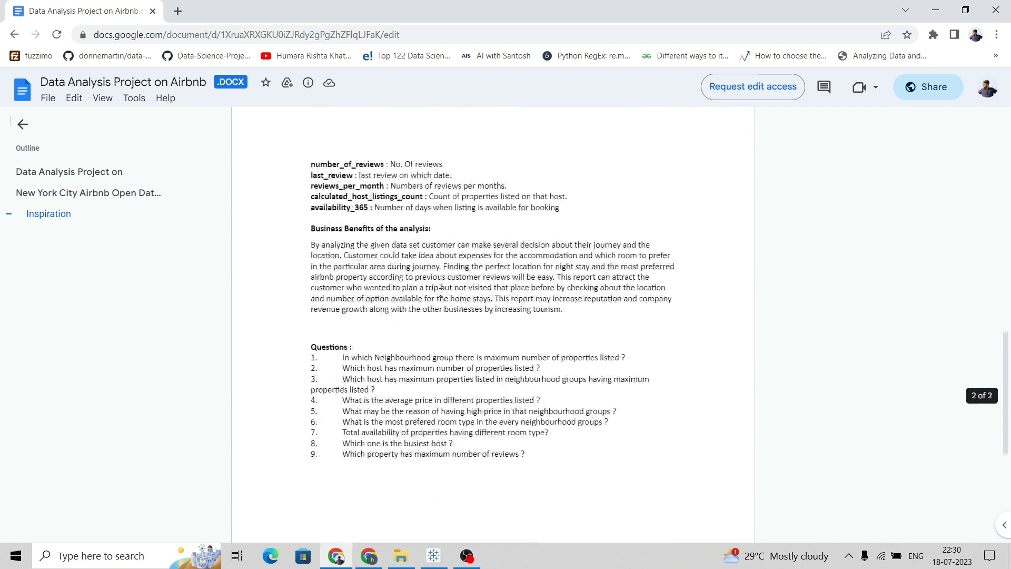
pyautogui.scroll(6, 368, 207)
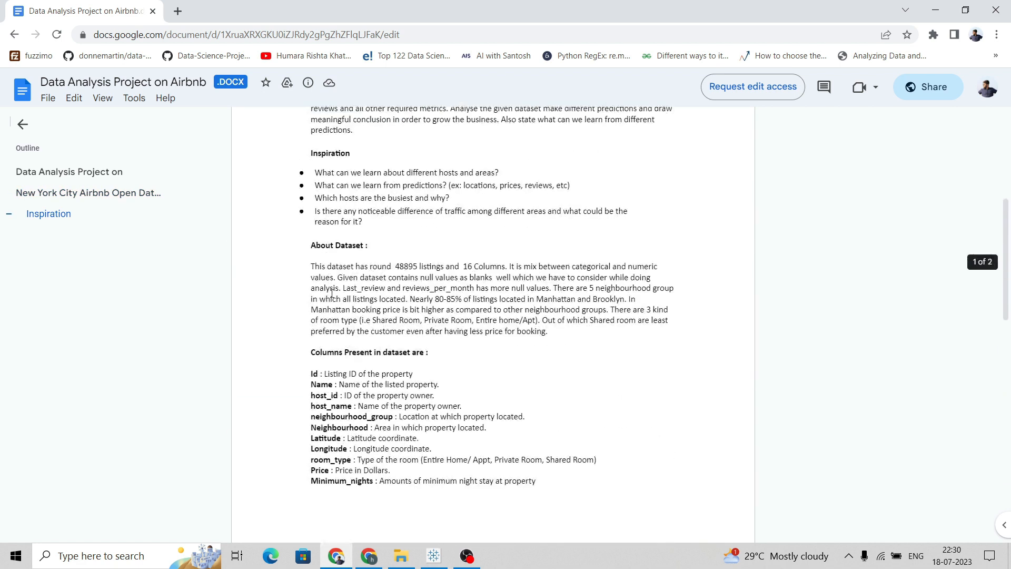
pyautogui.scroll(-3, 344, 265)
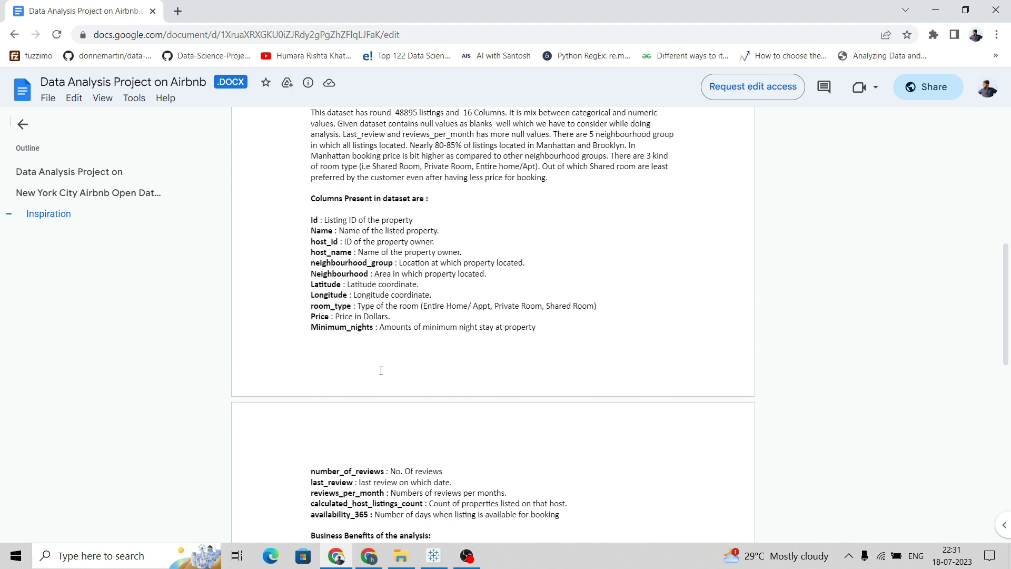
pyautogui.scroll(-3, 381, 371)
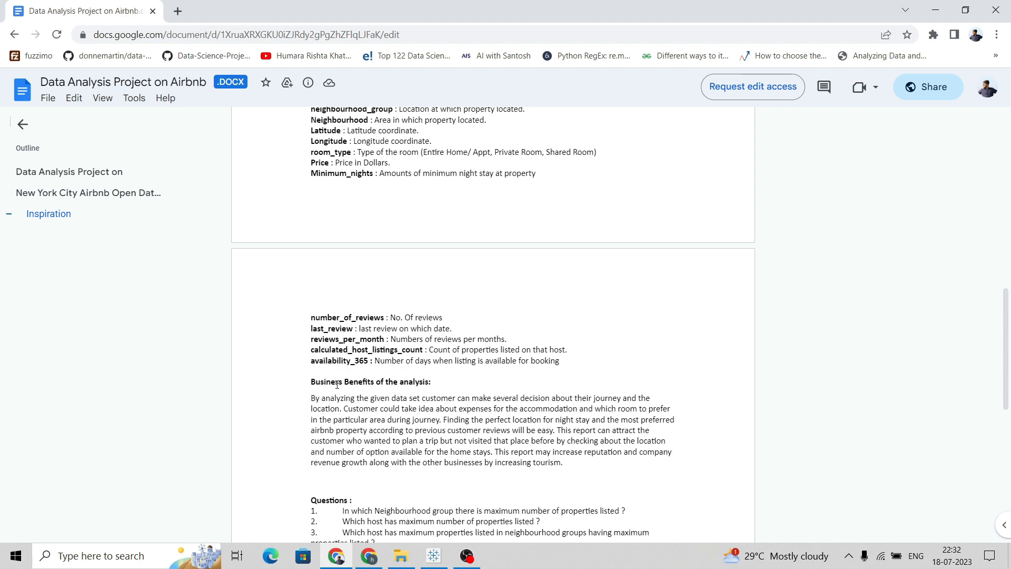
pyautogui.scroll(-3, 323, 388)
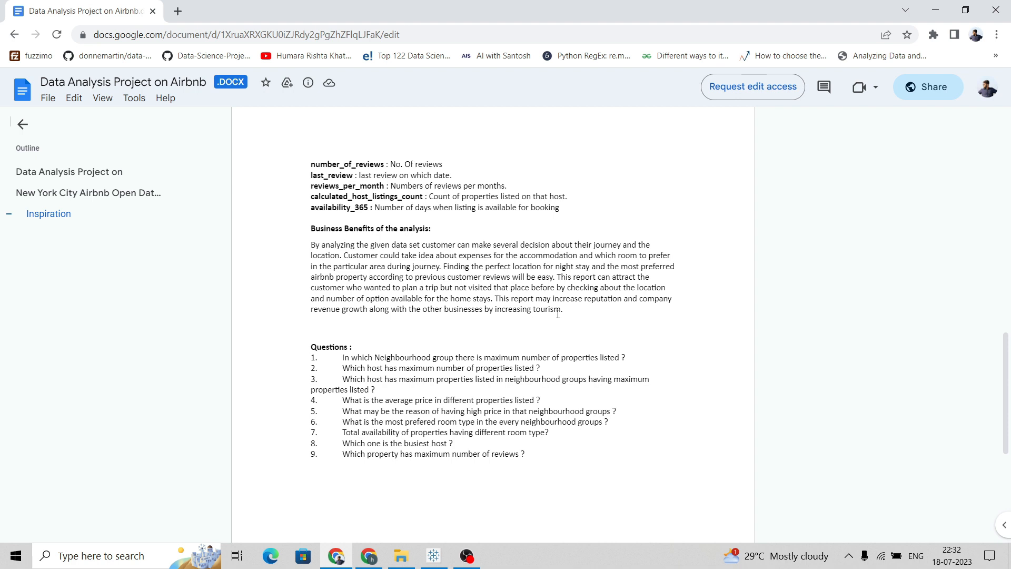
pyautogui.scroll(-3, 545, 308)
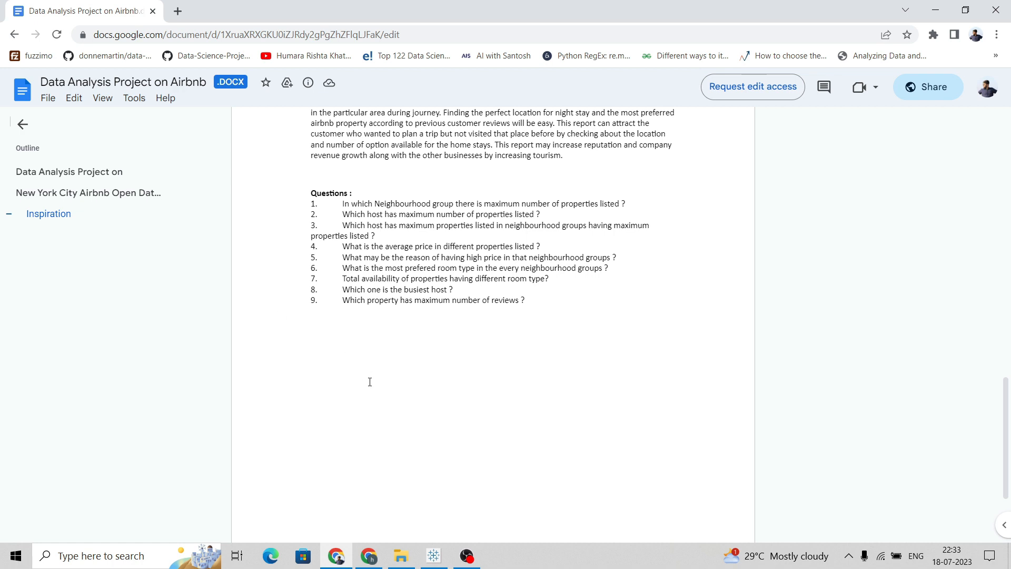
# Switch to Tableau and connect to the AB_NYC_2019 text file in the Desktop airbnb folder
pyautogui.click(442, 549)
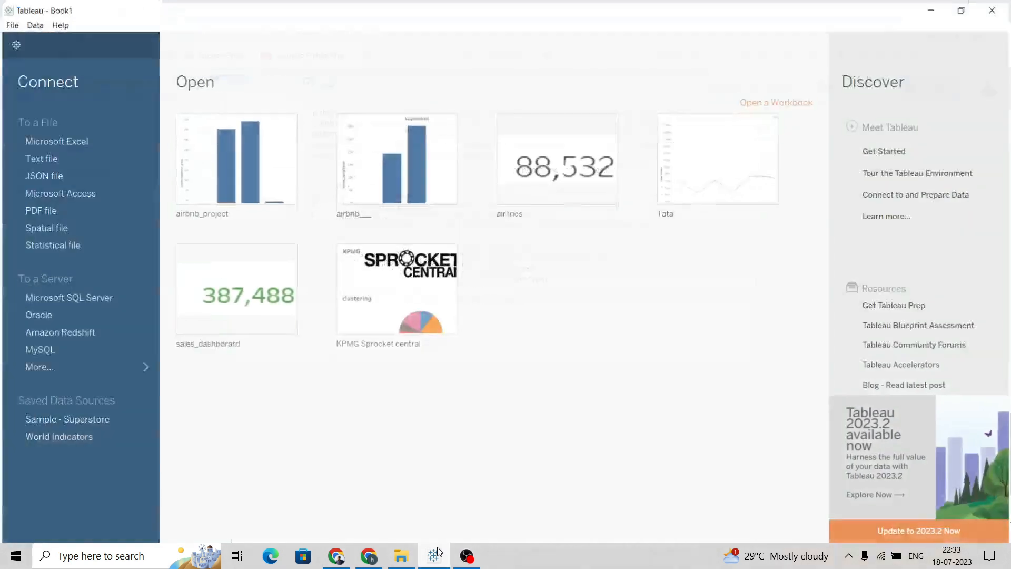
pyautogui.click(66, 155)
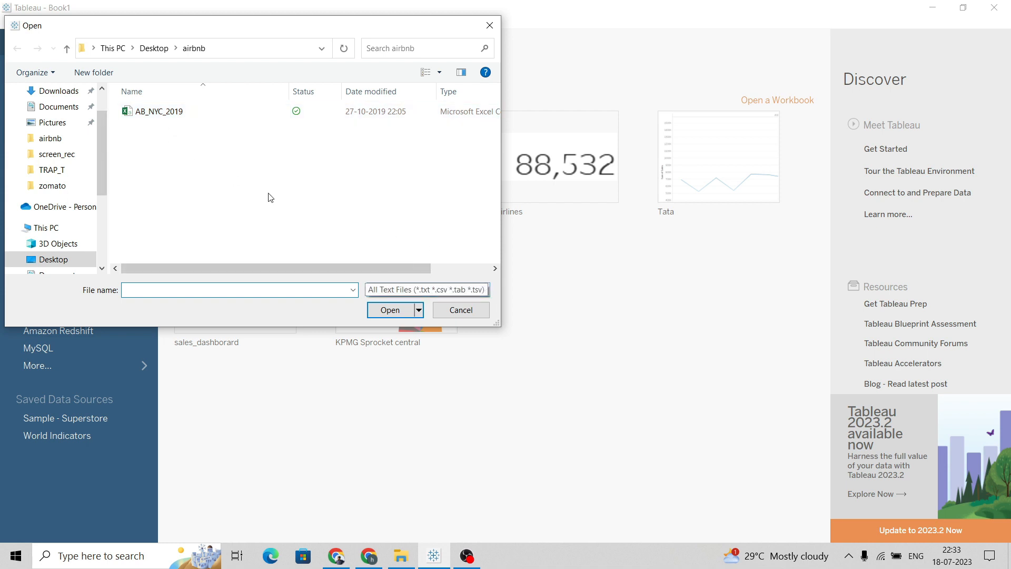
pyautogui.click(498, 26)
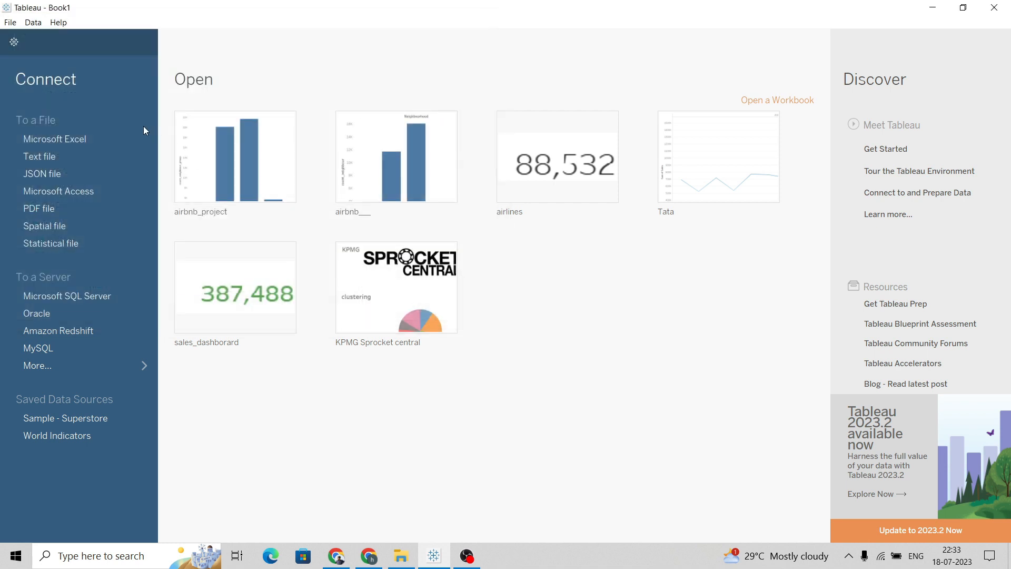
pyautogui.click(90, 134)
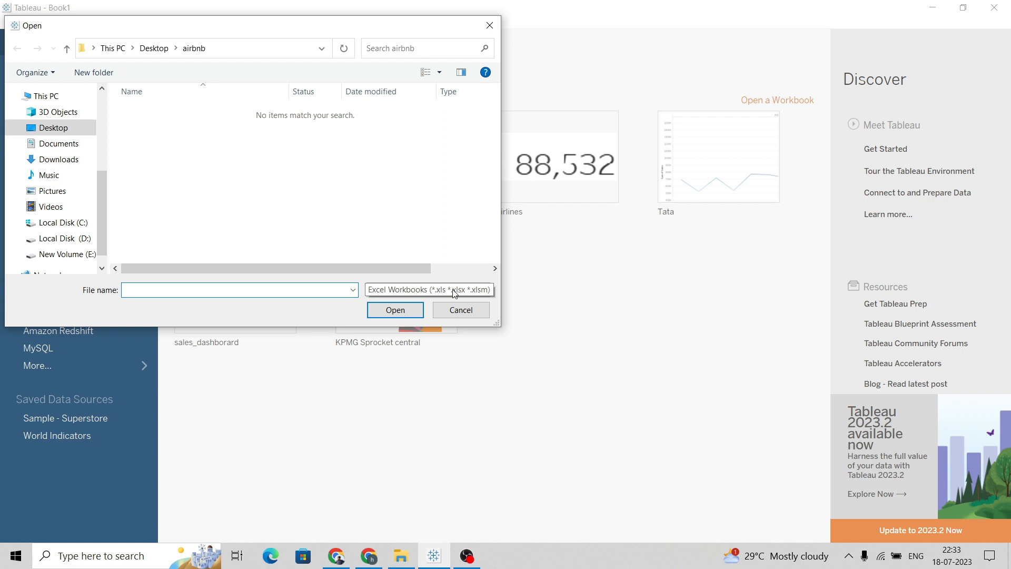
pyautogui.click(489, 25)
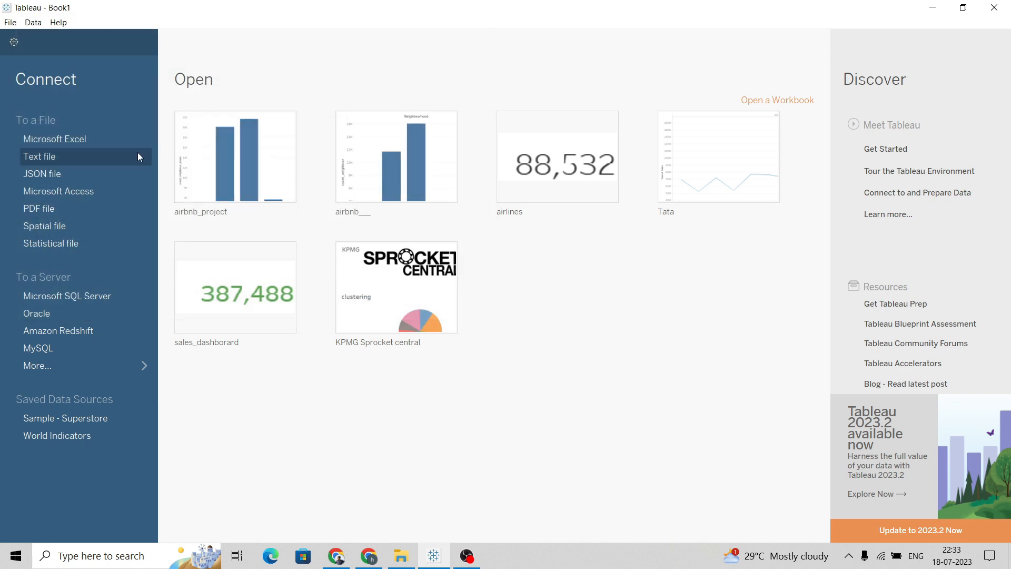
pyautogui.click(105, 160)
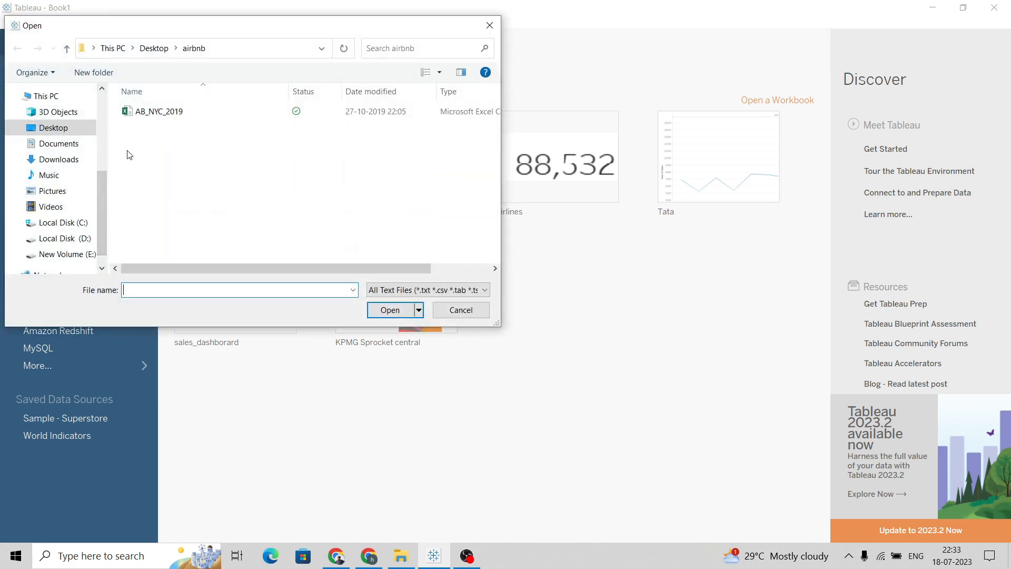
pyautogui.click(160, 113)
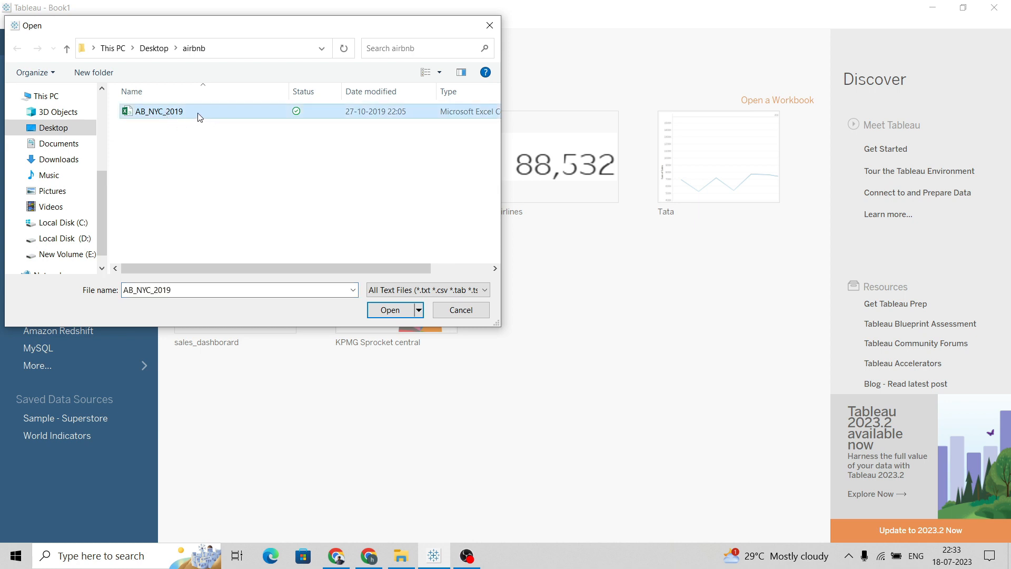
pyautogui.click(389, 310)
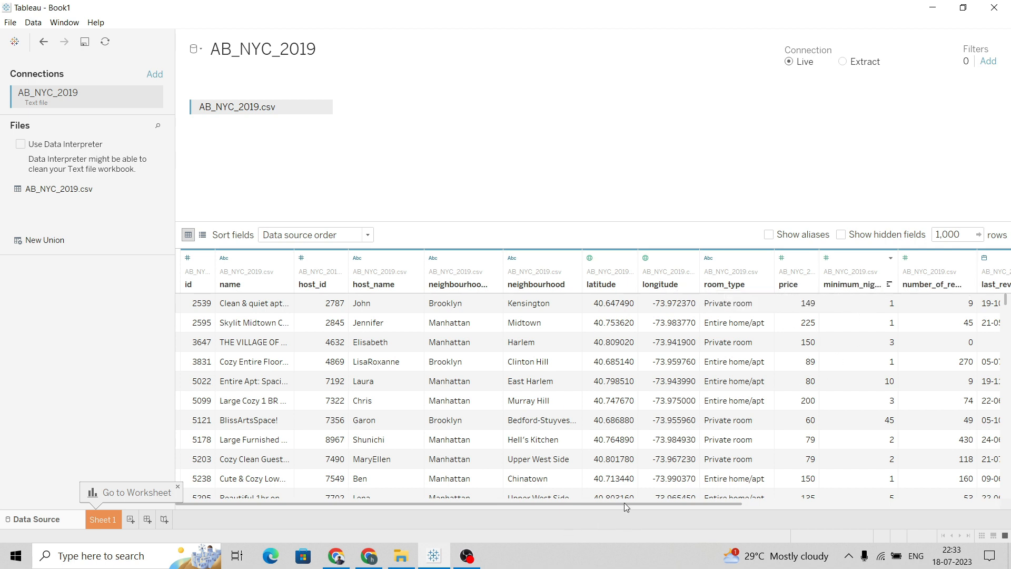
# Review the imported data's columns, open Sheet 1 and check the first analysis question in the document
pyautogui.moveTo(625, 503); pyautogui.dragTo(808, 516)
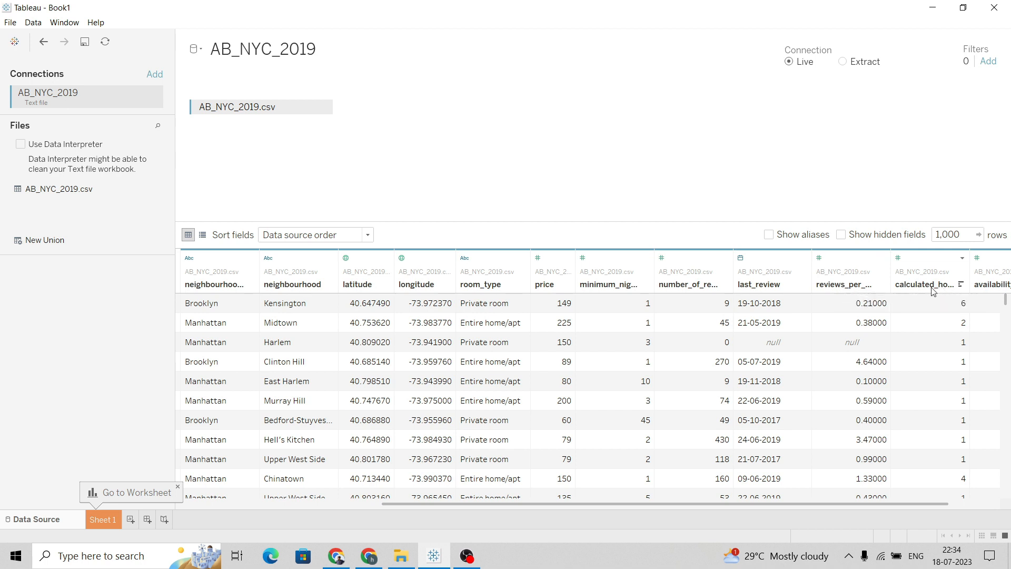
pyautogui.moveTo(842, 505); pyautogui.dragTo(890, 504)
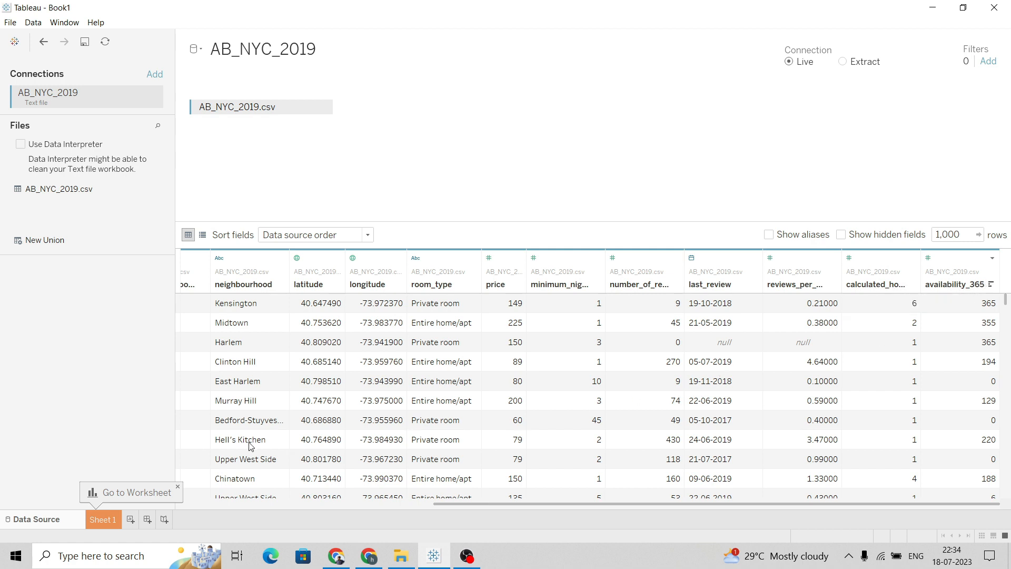
pyautogui.click(99, 519)
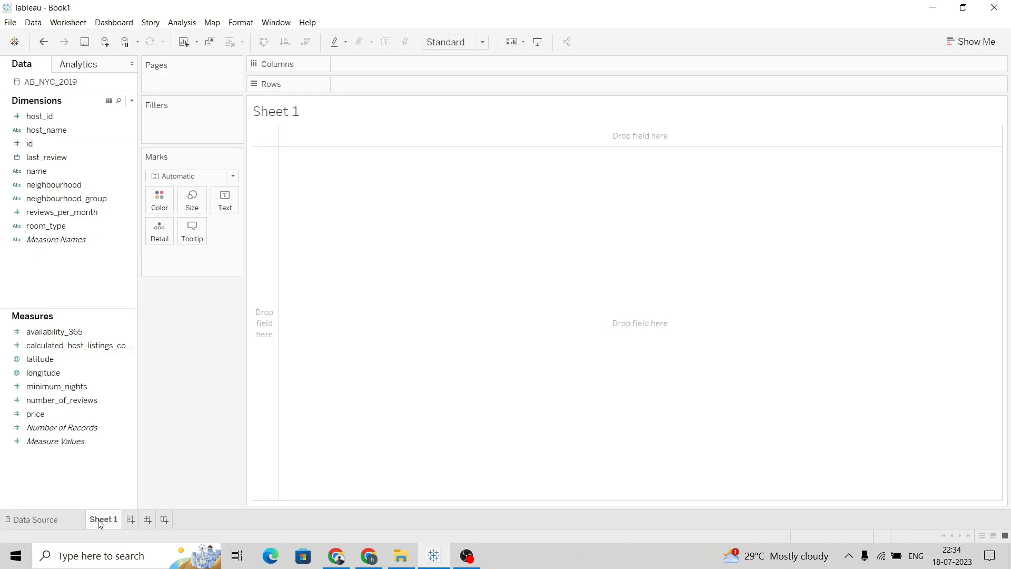
pyautogui.hotkey('alt', 'Tab')
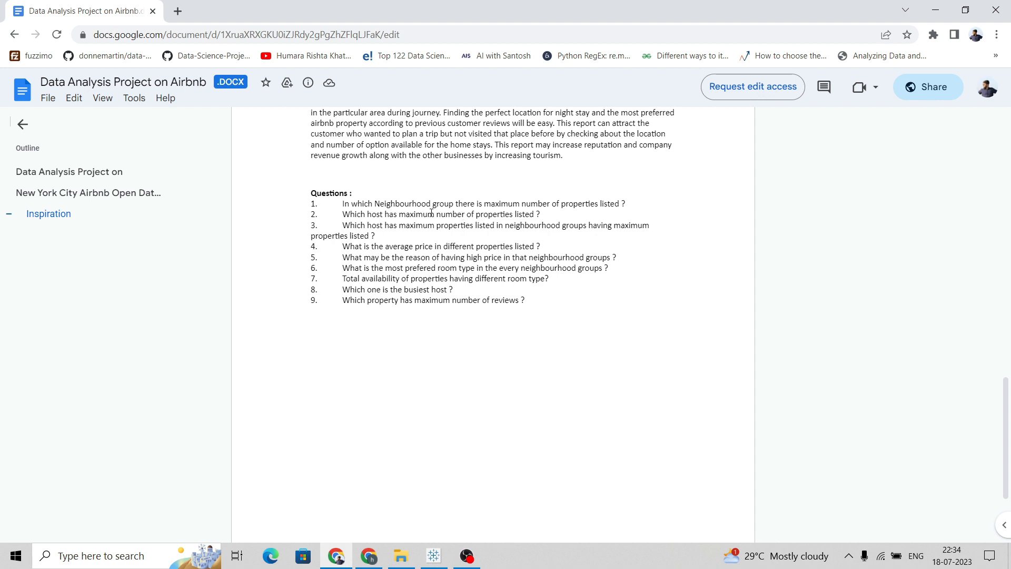
pyautogui.hotkey('alt', 'Tab')
# Place the neighbourhood_group dimension on the Columns shelf
pyautogui.click(84, 199)
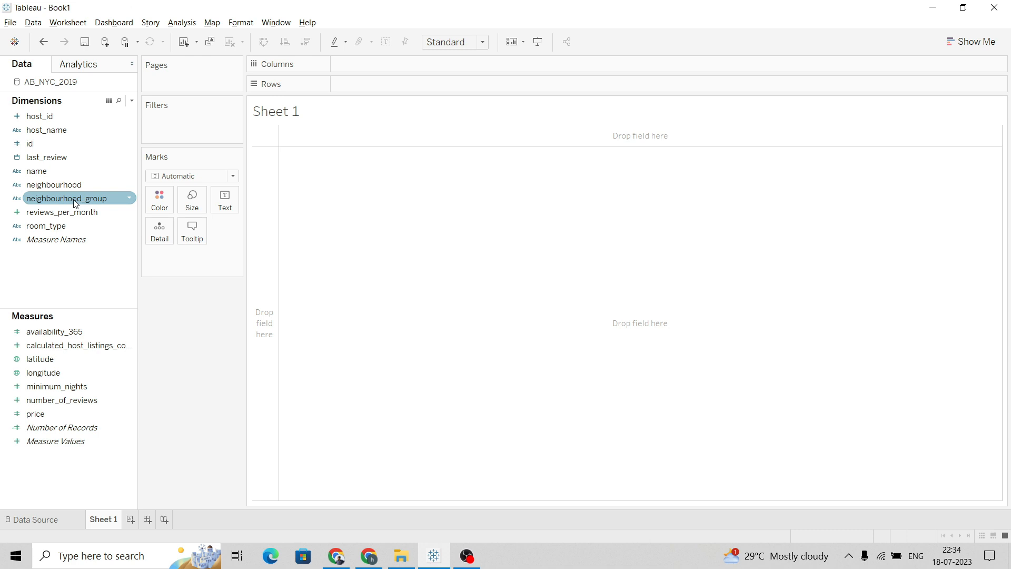
pyautogui.moveTo(88, 204); pyautogui.dragTo(397, 69)
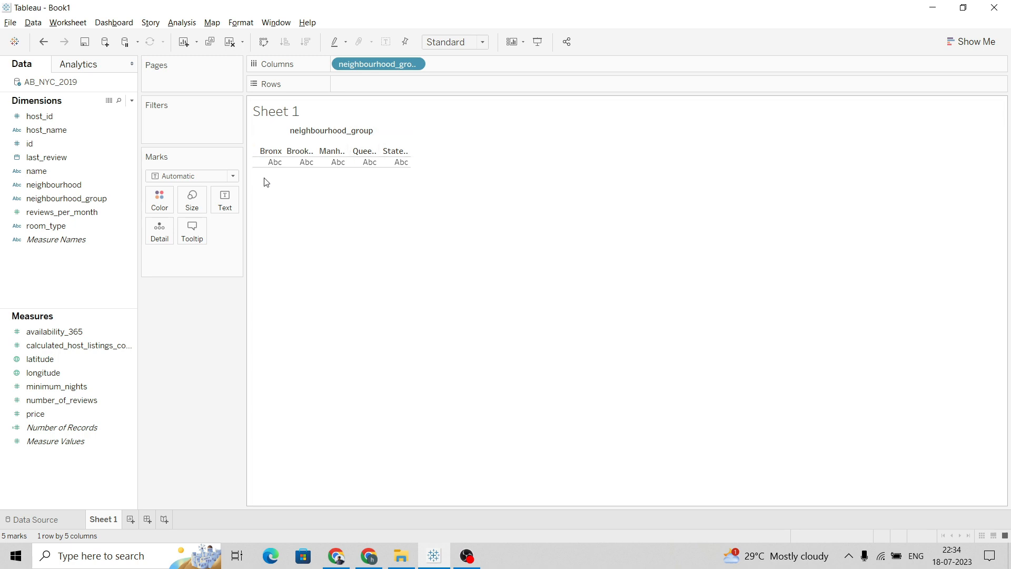
pyautogui.moveTo(276, 169)
# Create a new calculated field named neighbourhood_group_count
pyautogui.rightClick(83, 265)
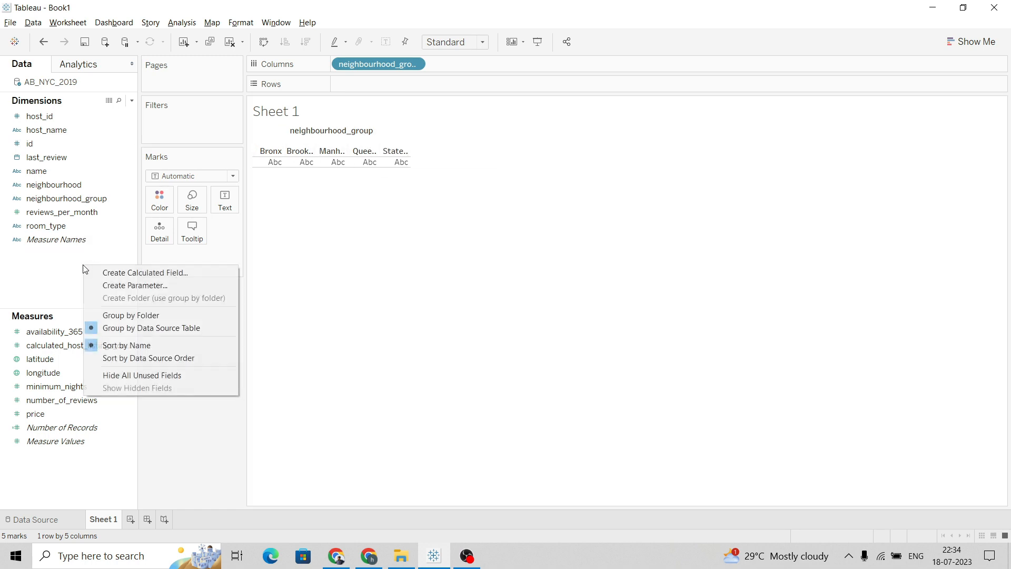
pyautogui.click(122, 270)
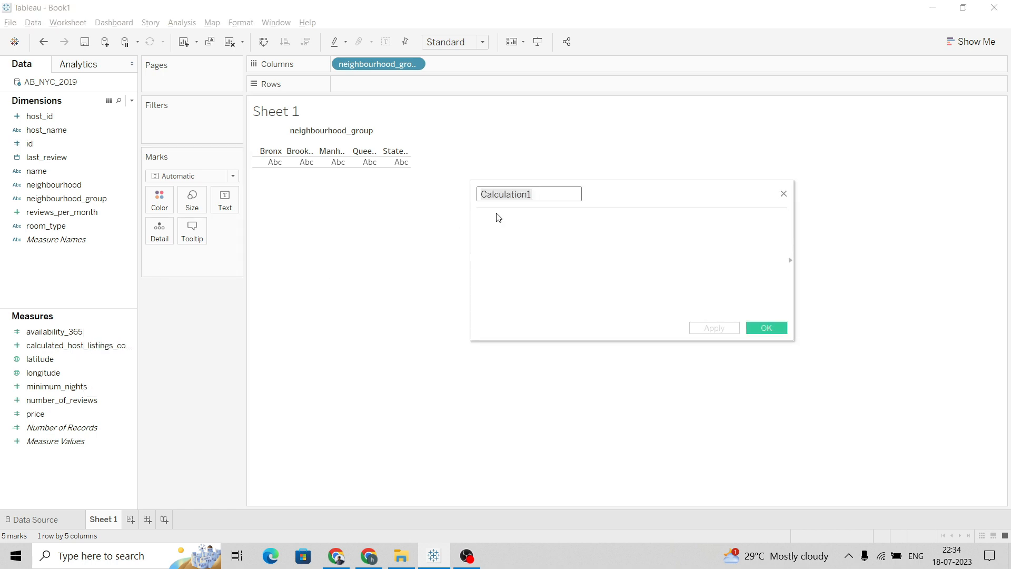
pyautogui.write('number')
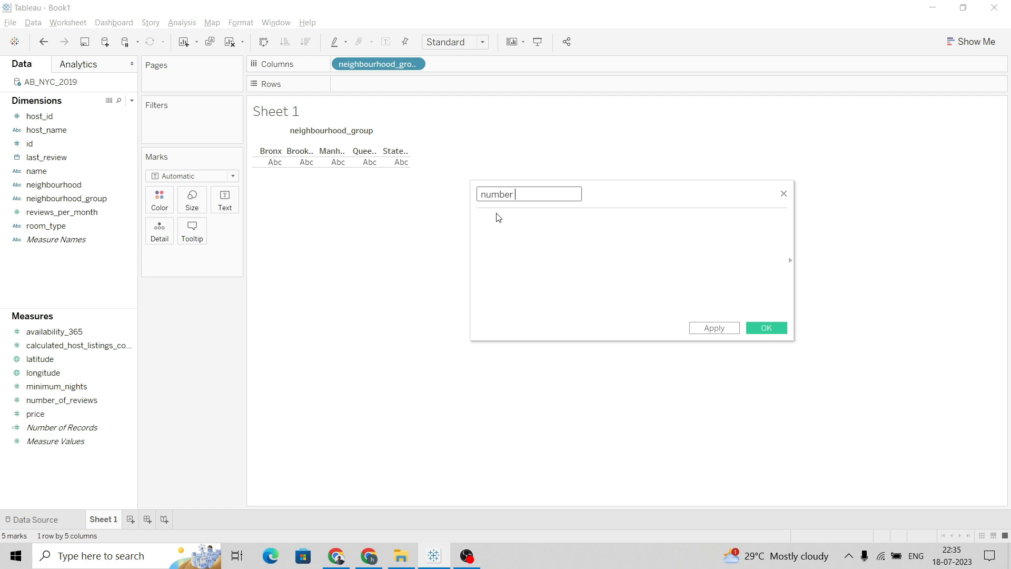
pyautogui.write('of propee')
pyautogui.press('BackSpace')
pyautogui.press('BackSpace')
pyautogui.press('BackSpace')
pyautogui.press('BackSpace')
pyautogui.press('BackSpace')
pyautogui.press('BackSpace')
pyautogui.press('BackSpace')
pyautogui.press('BackSpace')
pyautogui.press('BackSpace')
pyautogui.press('BackSpace')
pyautogui.press('BackSpace')
pyautogui.press('BackSpace')
pyautogui.press('BackSpace')
pyautogui.press('BackSpace')
pyautogui.press('BackSpace')
pyautogui.press('BackSpace')
pyautogui.press('BackSpace')
pyautogui.press('BackSpace')
pyautogui.press('BackSpace')
pyautogui.write('neih')
pyautogui.press('BackSpace')
pyautogui.write('ghbourhood_grouo')
pyautogui.press('BackSpace')
pyautogui.write('p_count')
# Enter the formula COUNT([neighbourhood_group]) for the calculated field and confirm it
pyautogui.click(517, 217)
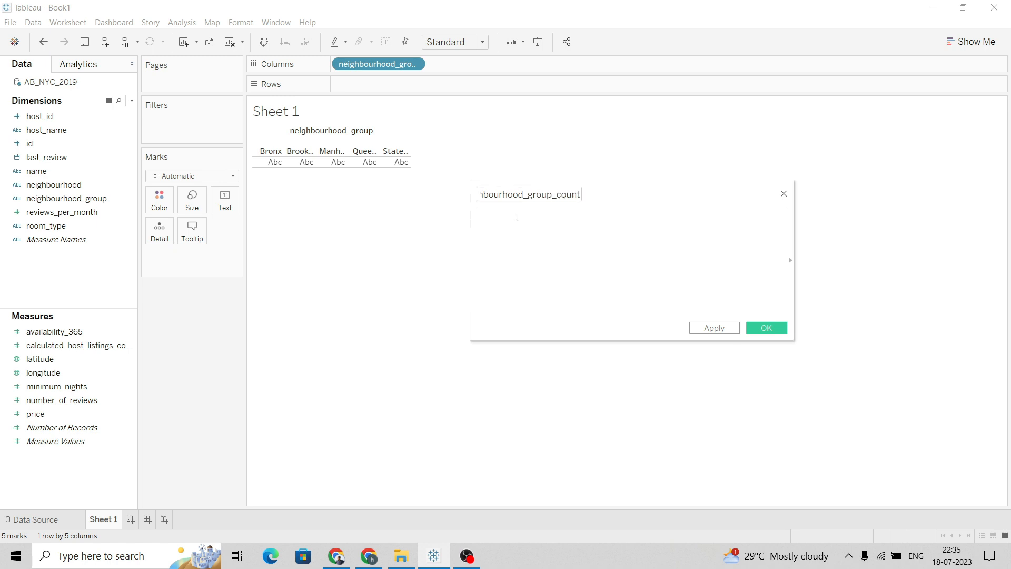
pyautogui.write('cou')
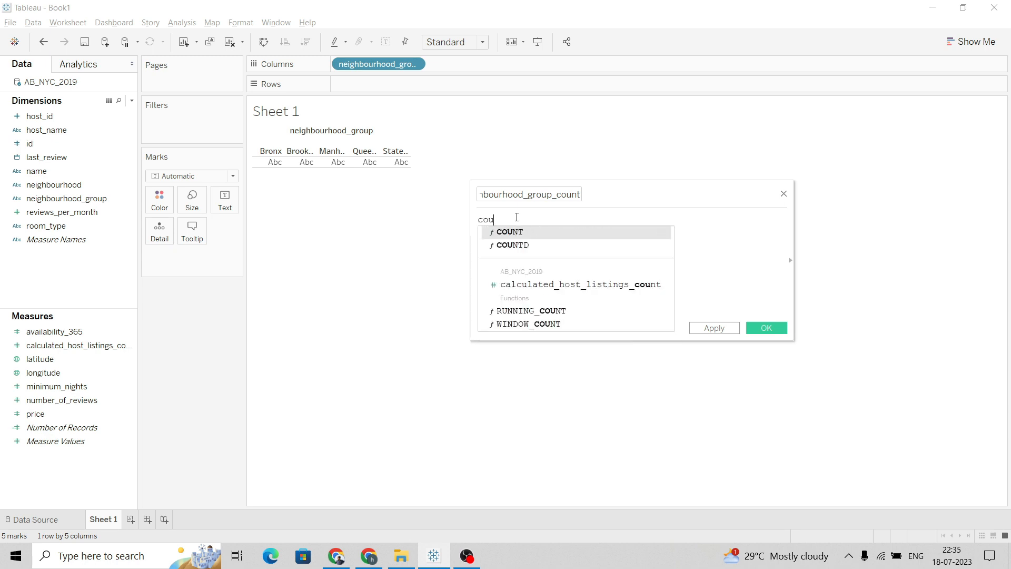
pyautogui.press('Return')
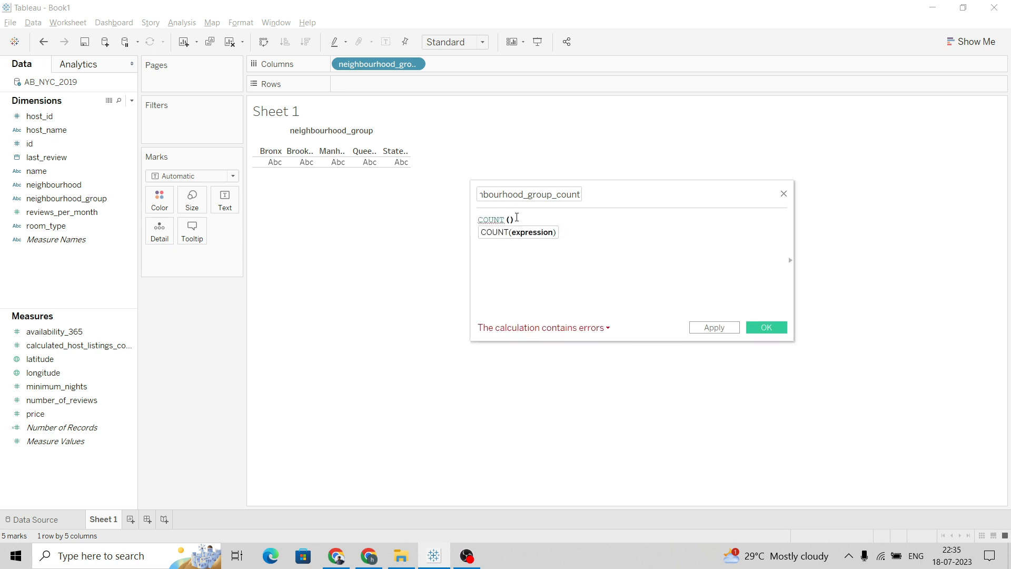
pyautogui.write('nei')
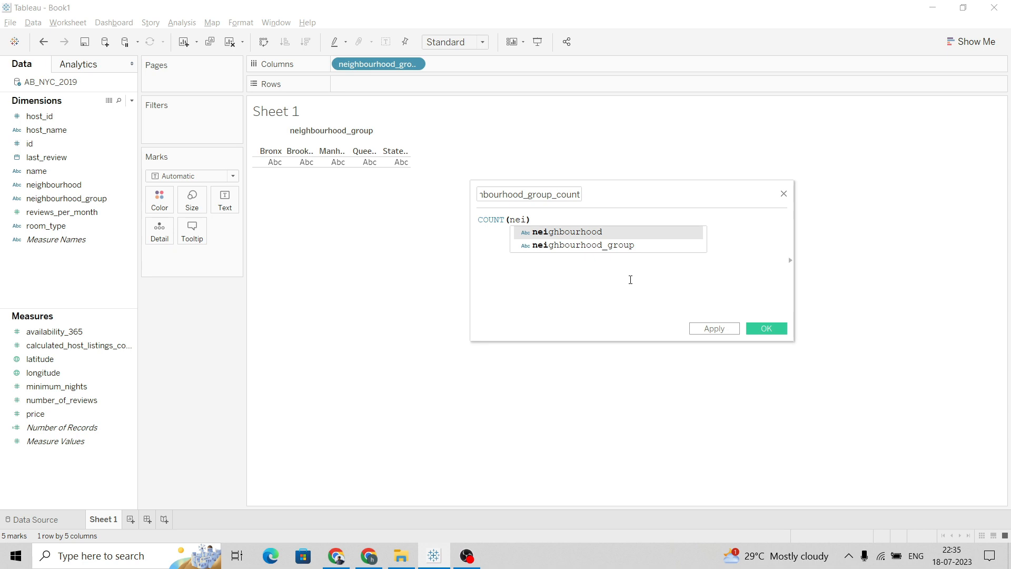
pyautogui.click(630, 245)
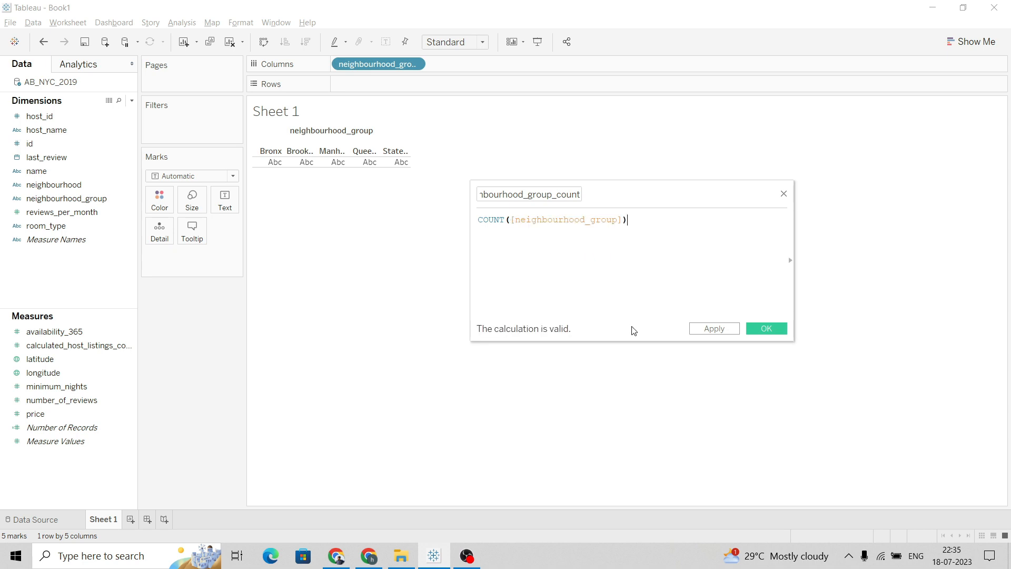
pyautogui.click(767, 329)
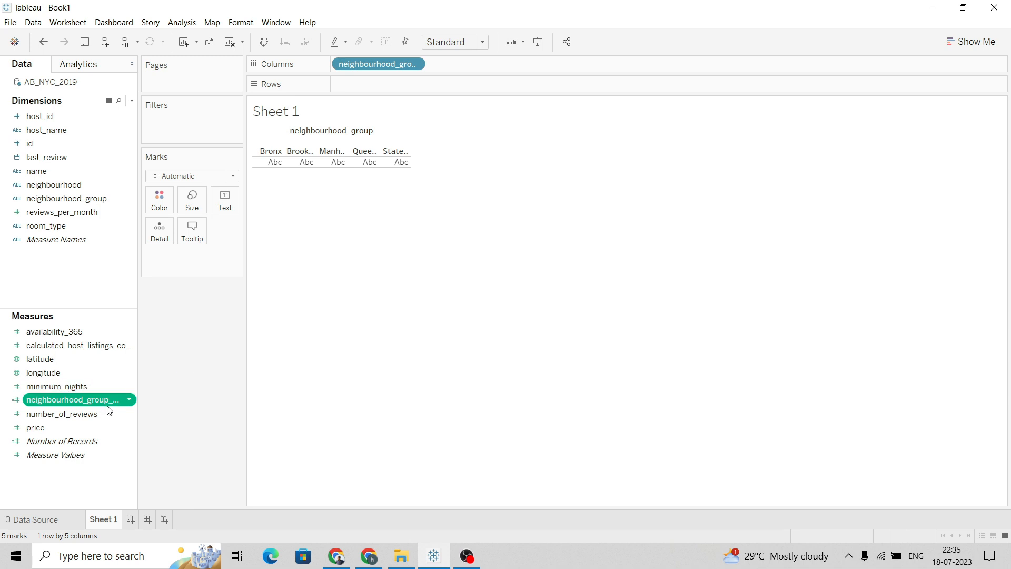
# Place the neighbourhood_group_count measure on Rows to chart listings per neighbourhood group as bars
pyautogui.moveTo(109, 402); pyautogui.dragTo(387, 92)
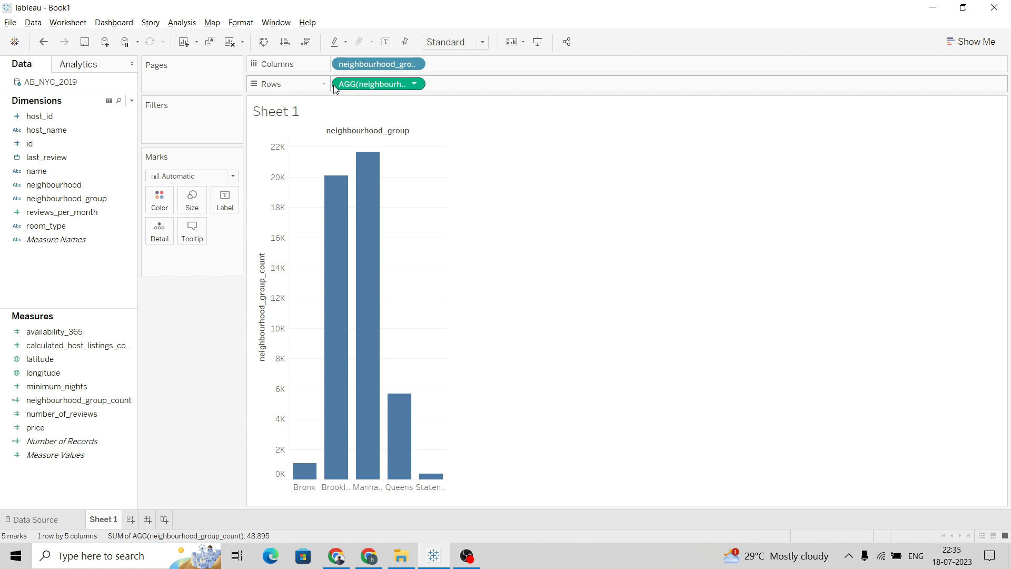
pyautogui.click(416, 82)
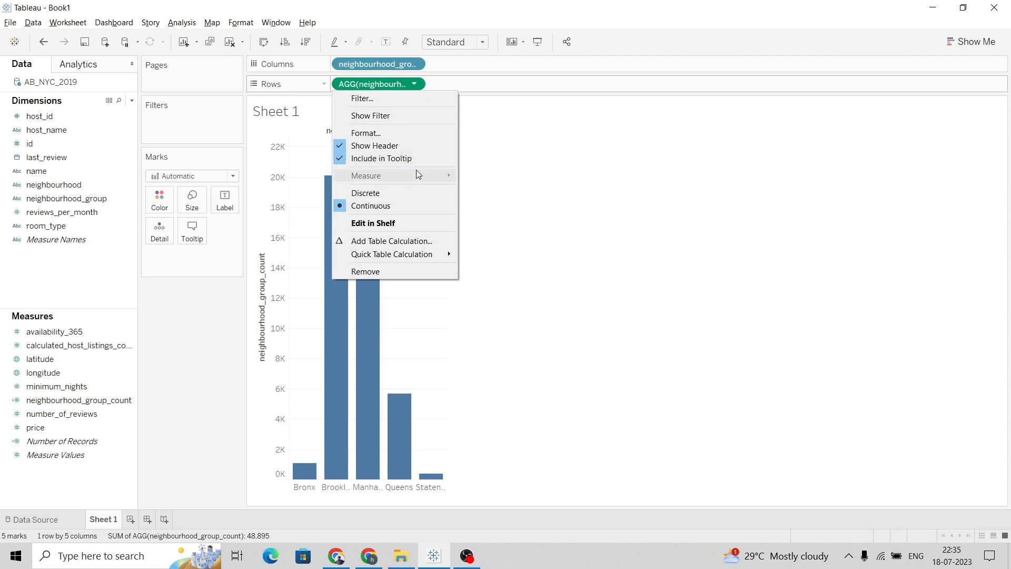
pyautogui.click(542, 176)
pyautogui.moveTo(362, 160)
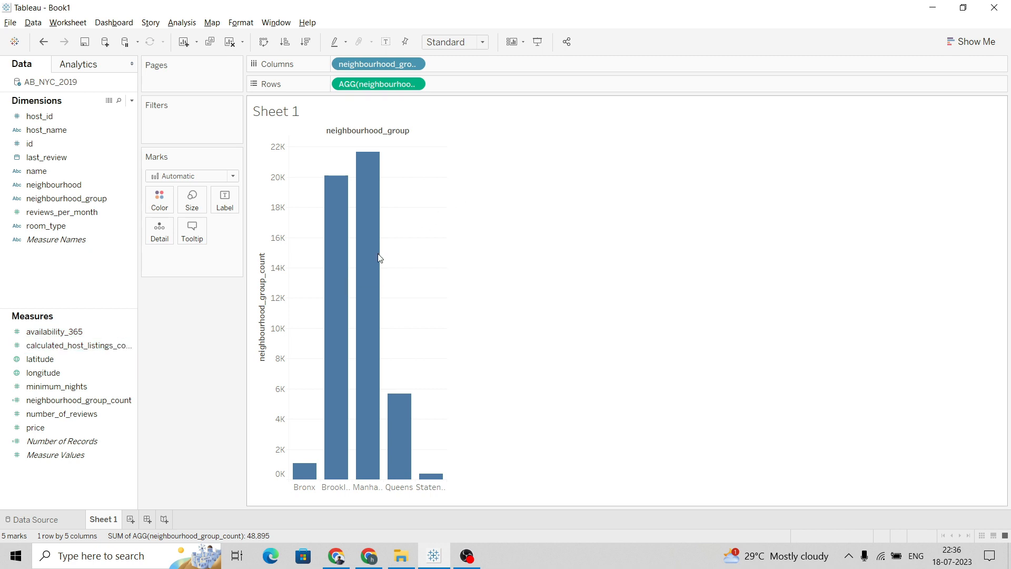
# Rename the vertical axis title to Number of properties
pyautogui.click(261, 278)
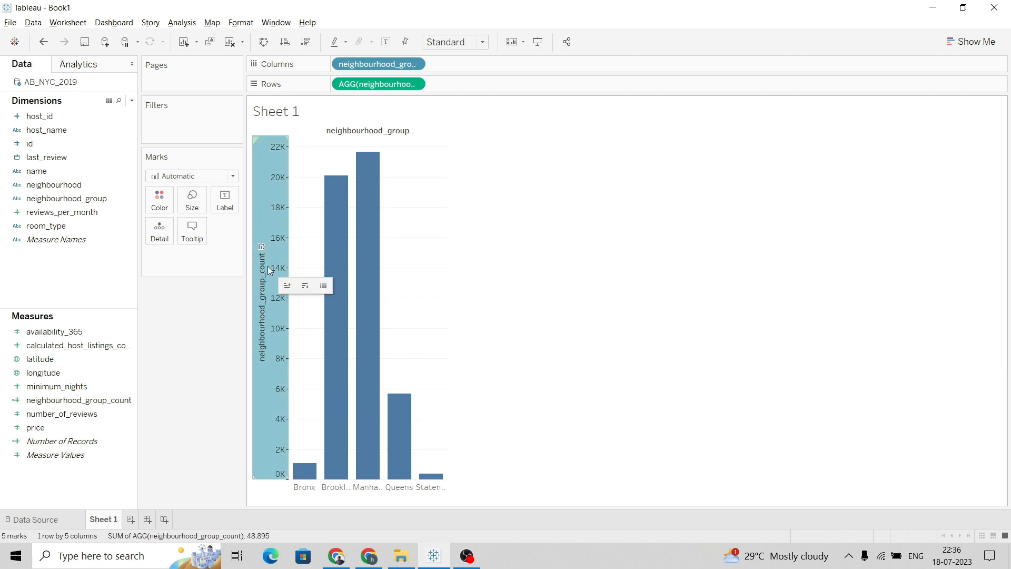
pyautogui.rightClick(267, 267)
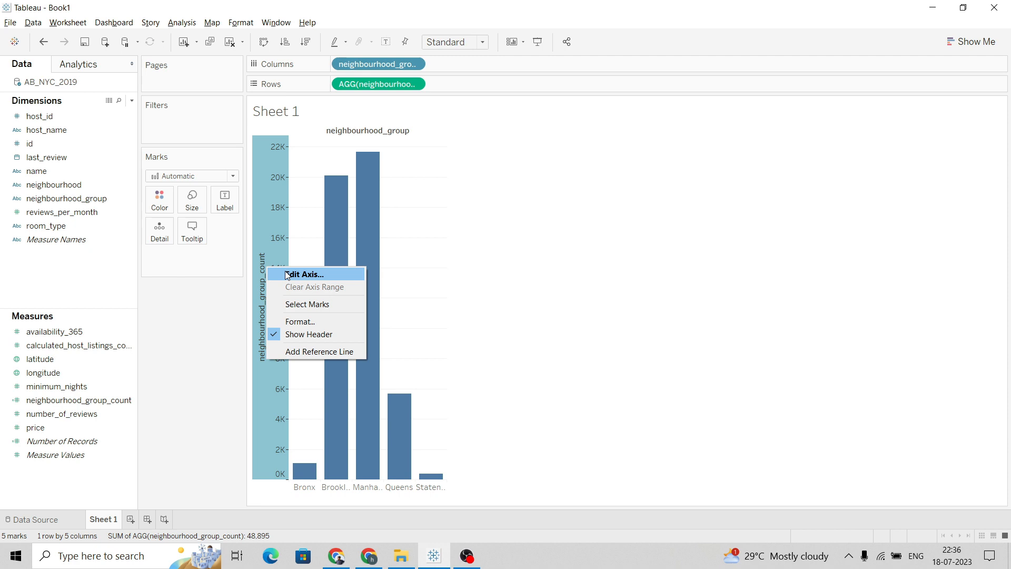
pyautogui.click(289, 274)
pyautogui.doubleClick(473, 359)
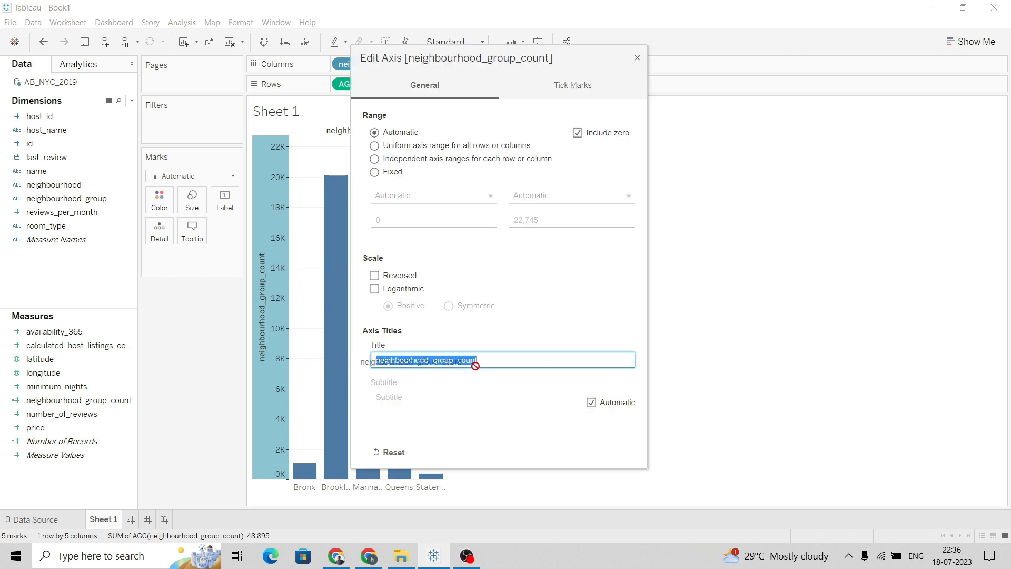
pyautogui.write('Number of propertie')
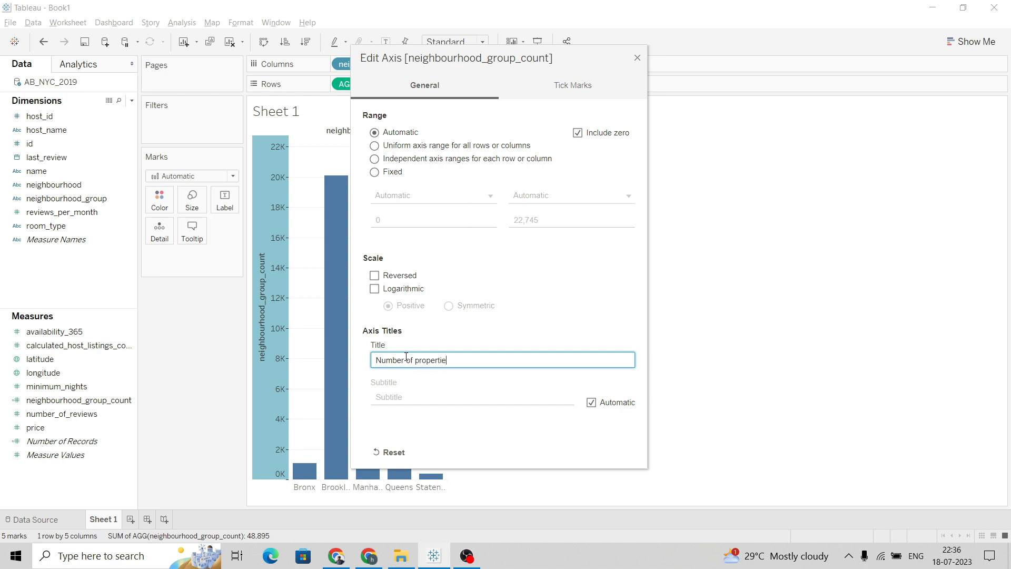
pyautogui.write('s')
pyautogui.click(637, 58)
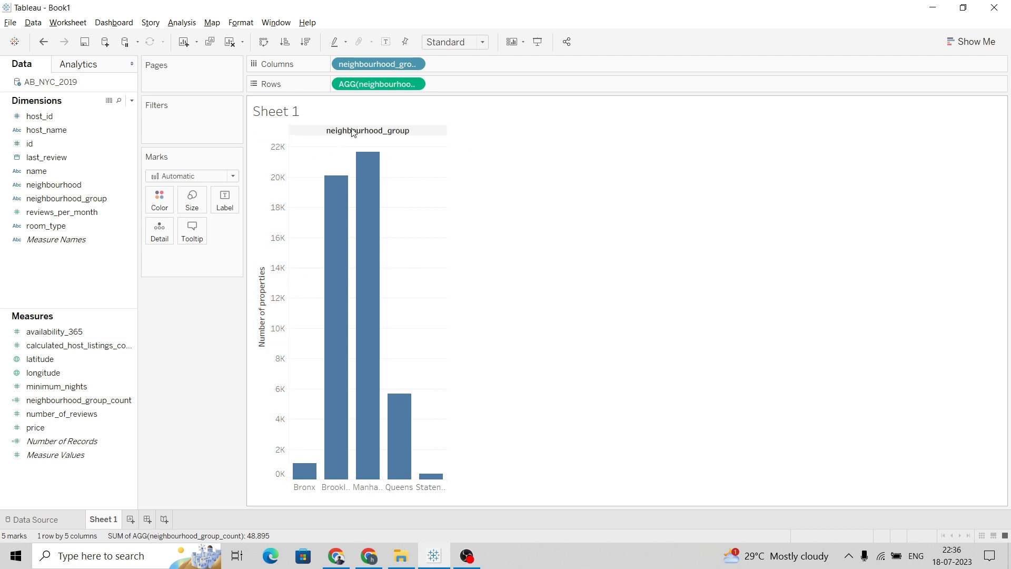
# Hide the neighbourhood_group field label above the chart and review the first question in the document
pyautogui.rightClick(374, 132)
pyautogui.click(416, 180)
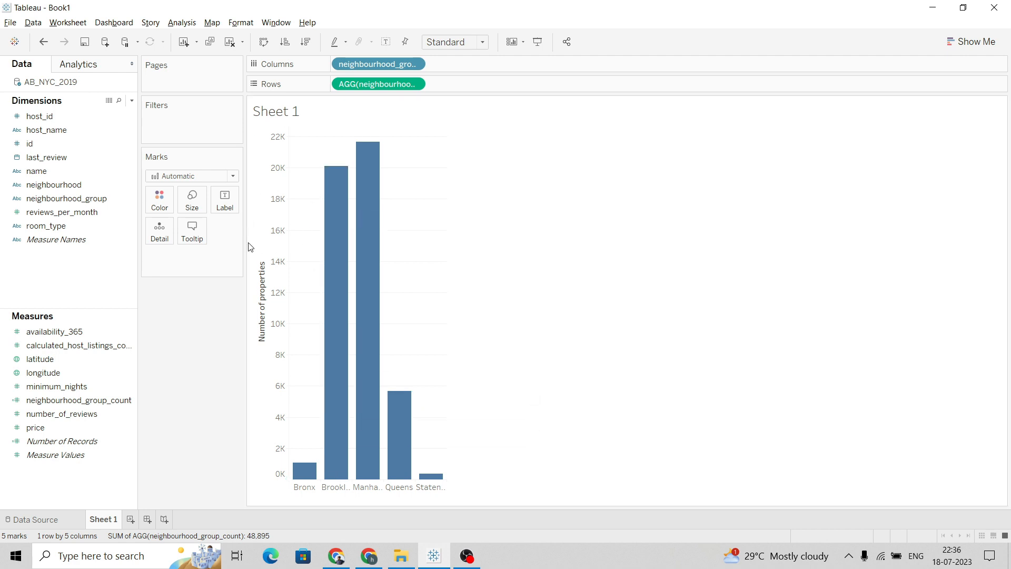
pyautogui.hotkey('alt', 'Tab')
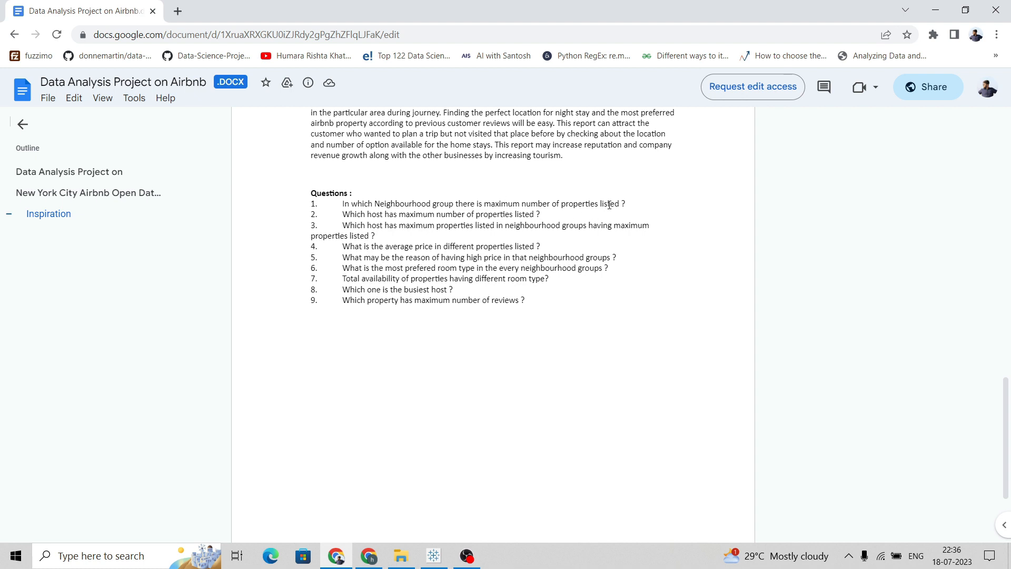
pyautogui.hotkey('alt', 'Tab')
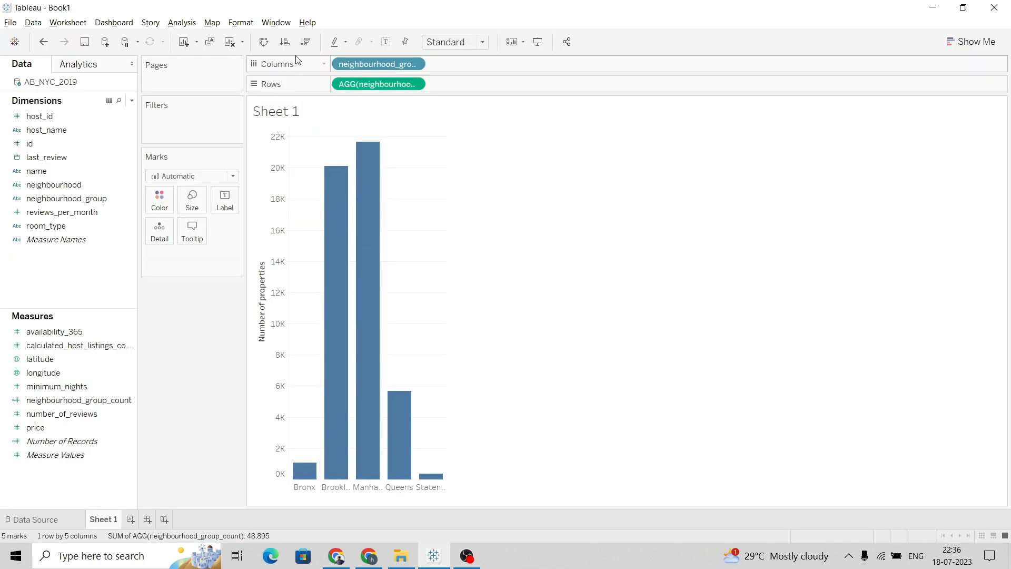
# Sort the neighbourhood group bars in descending order and widen the chart so all group names show
pyautogui.click(284, 42)
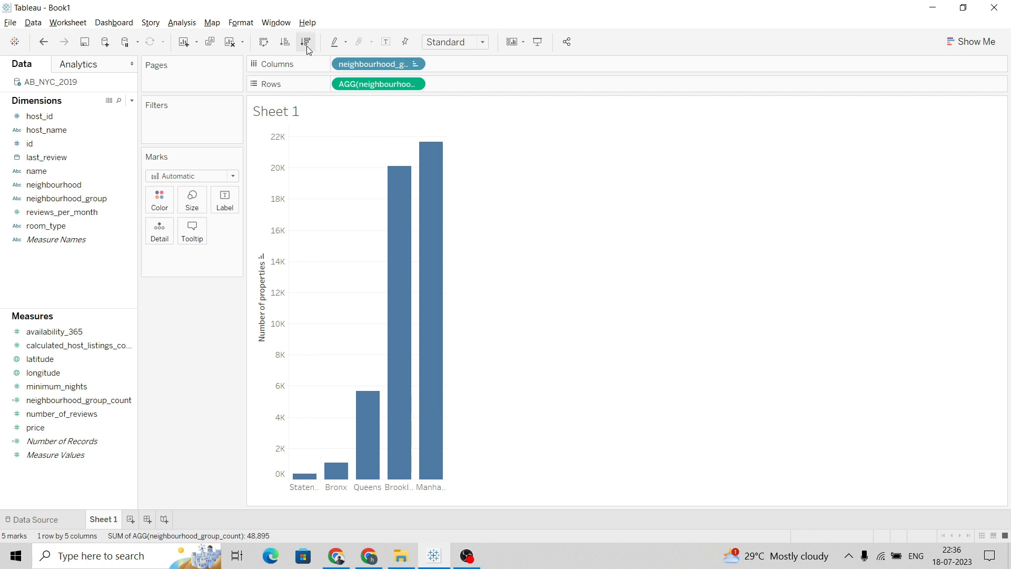
pyautogui.click(306, 42)
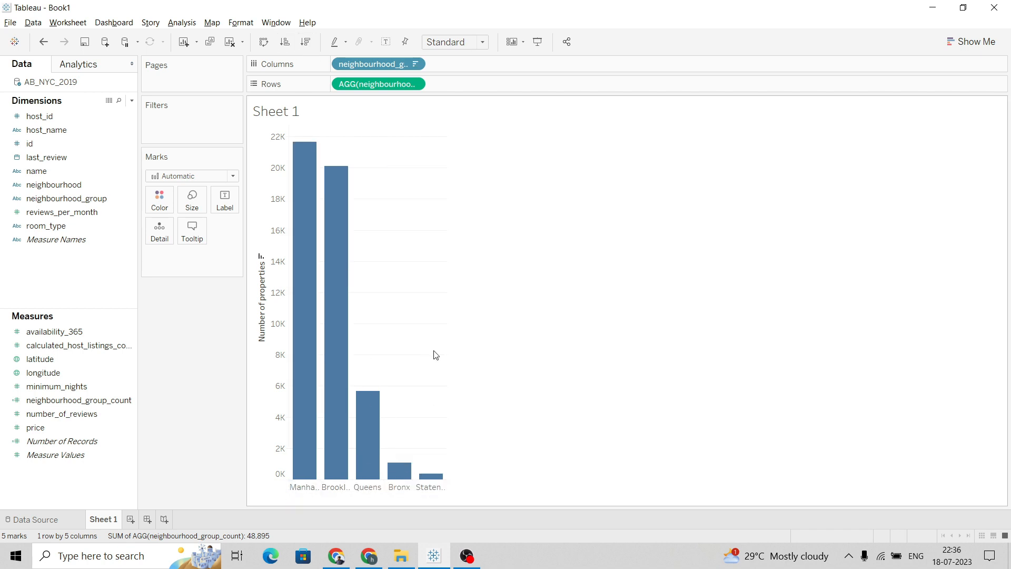
pyautogui.moveTo(446, 353); pyautogui.dragTo(498, 362)
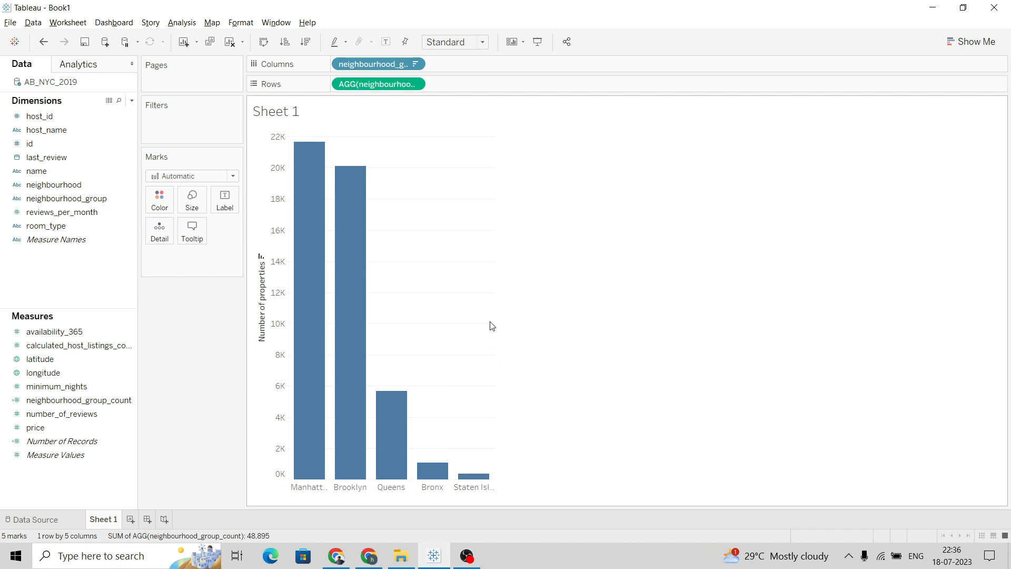
pyautogui.moveTo(493, 321); pyautogui.dragTo(553, 339)
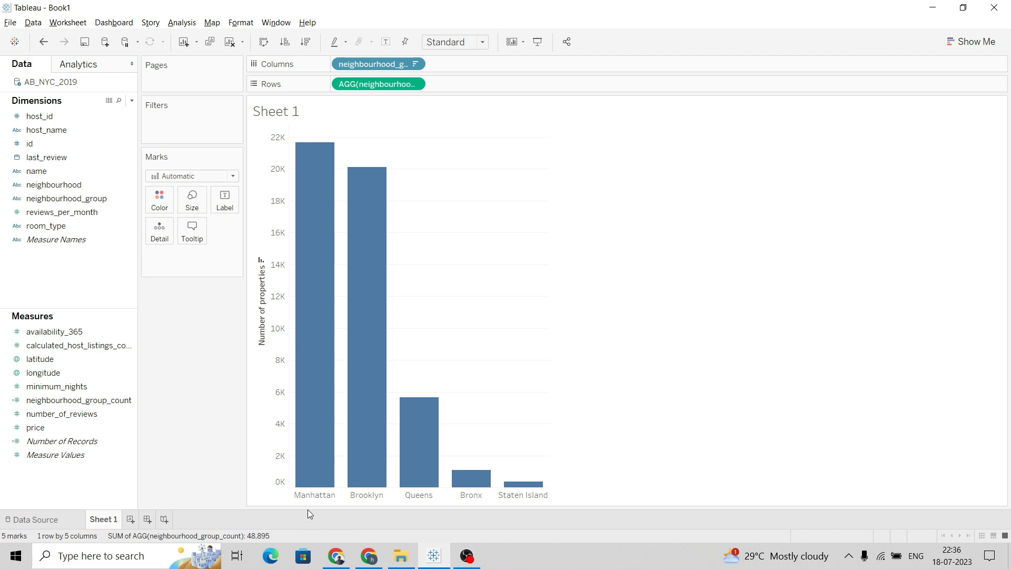
# Check the listing counts shown for the Manhattan and Brooklyn bars
pyautogui.moveTo(305, 171)
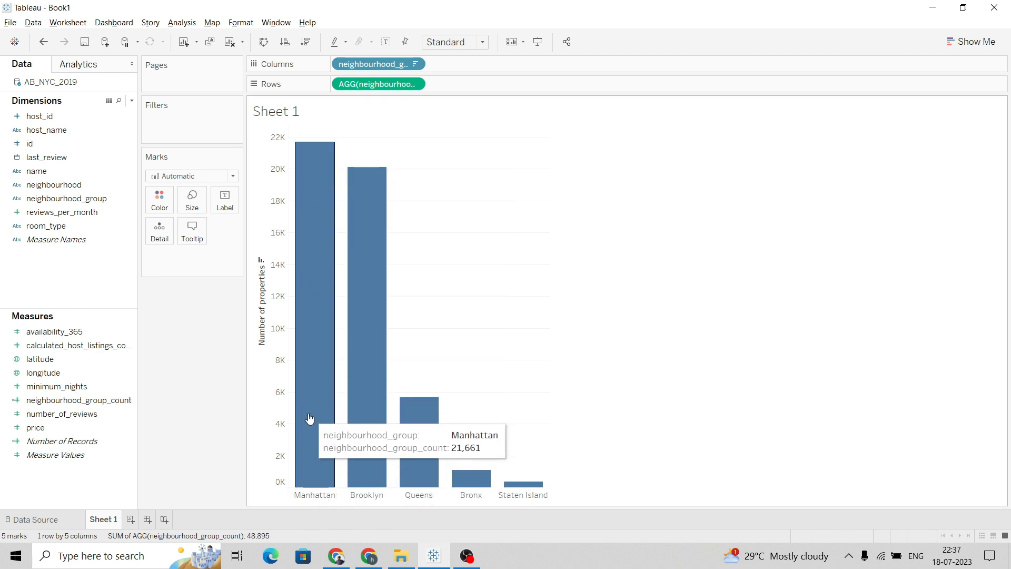
pyautogui.moveTo(362, 402)
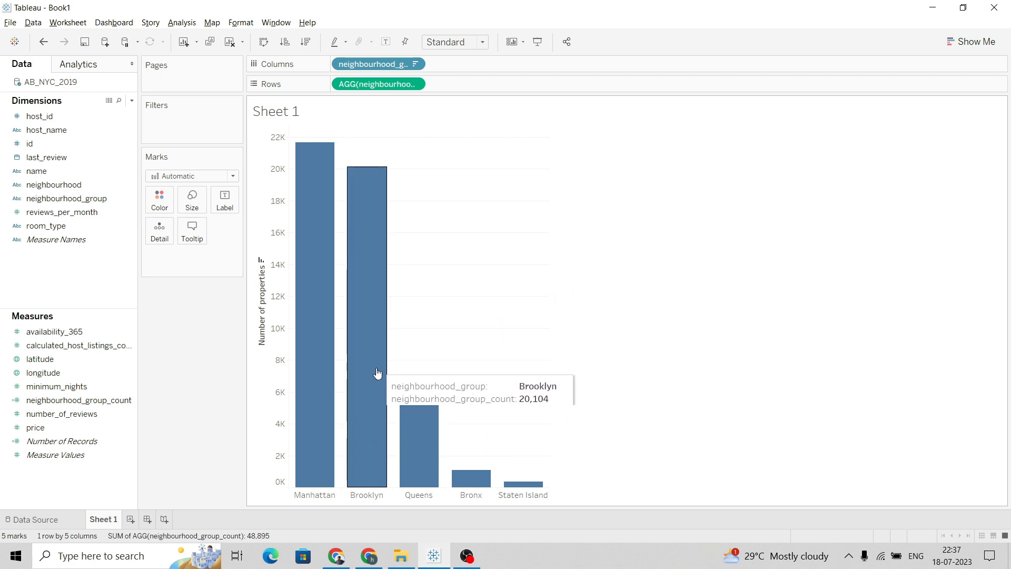
pyautogui.moveTo(440, 448)
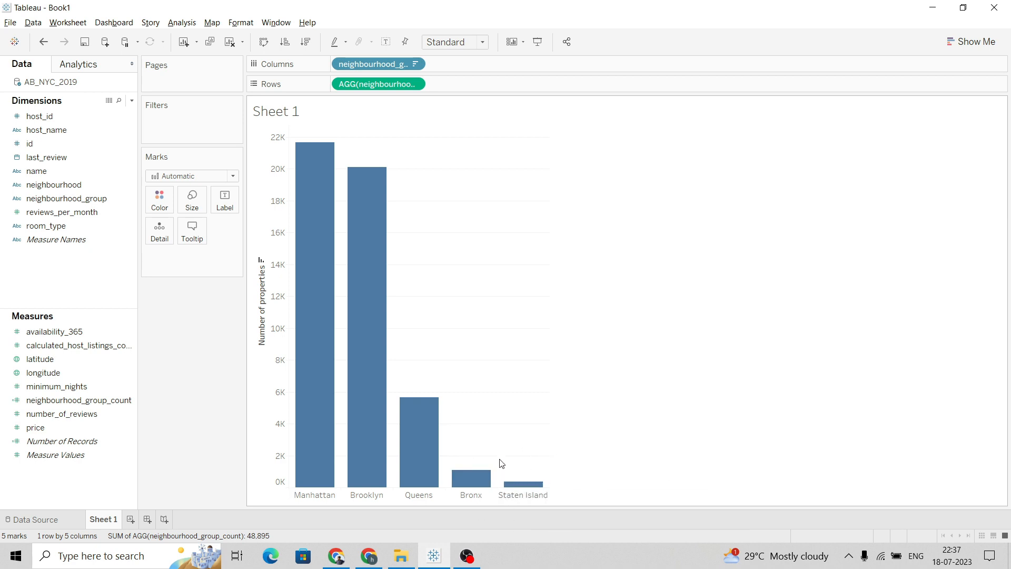
# Add a new worksheet, review the second question, and place the host_name dimension on Columns
pyautogui.click(131, 520)
pyautogui.hotkey('alt', 'Tab')
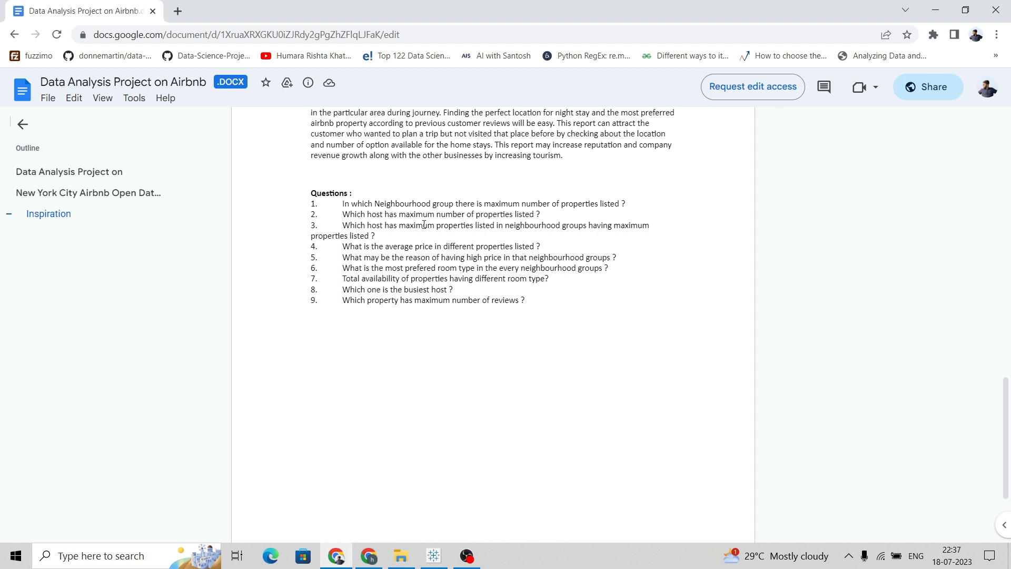
pyautogui.hotkey('alt', 'Tab')
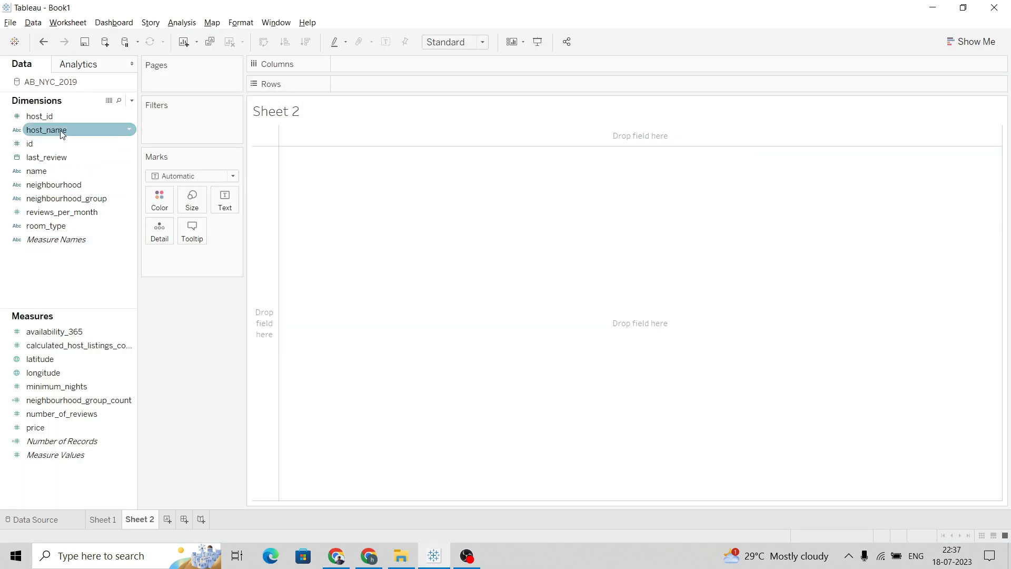
pyautogui.moveTo(75, 132); pyautogui.dragTo(388, 66)
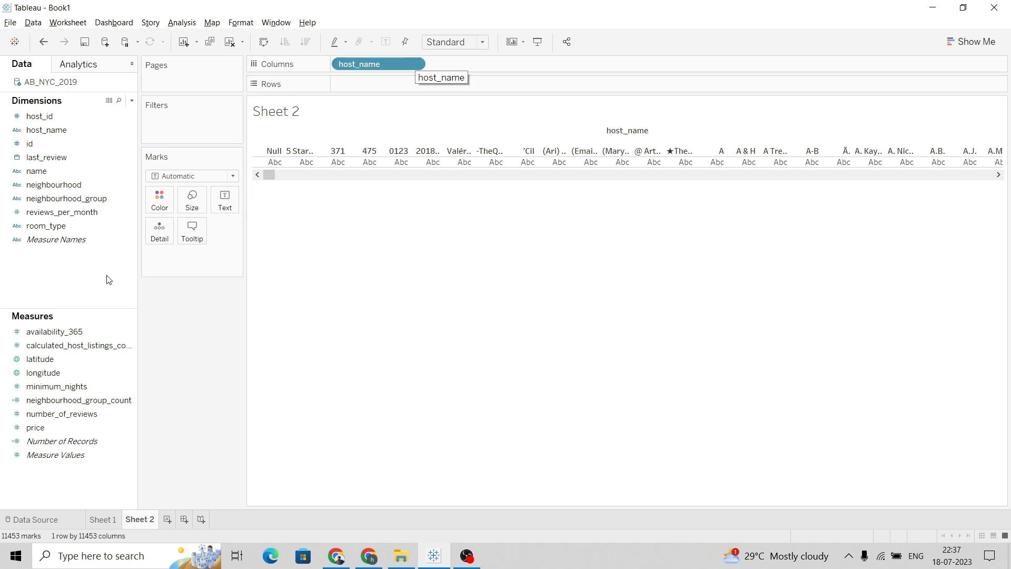
# Create a calculated field named count_host_name with the formula COUNT([host_name])
pyautogui.rightClick(76, 273)
pyautogui.click(88, 276)
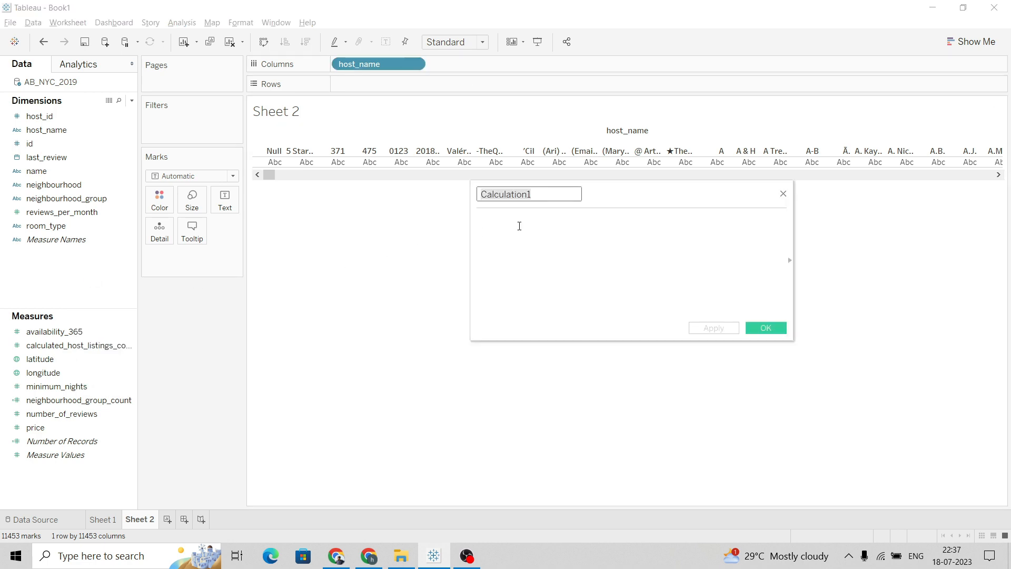
pyautogui.write('count_host_name')
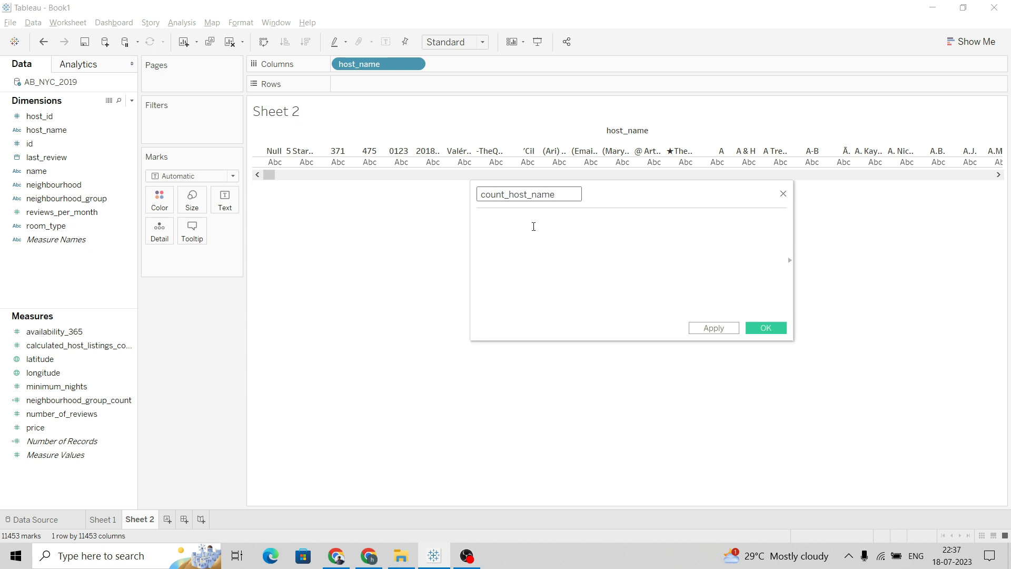
pyautogui.click(533, 226)
pyautogui.write('cou')
pyautogui.press('Return')
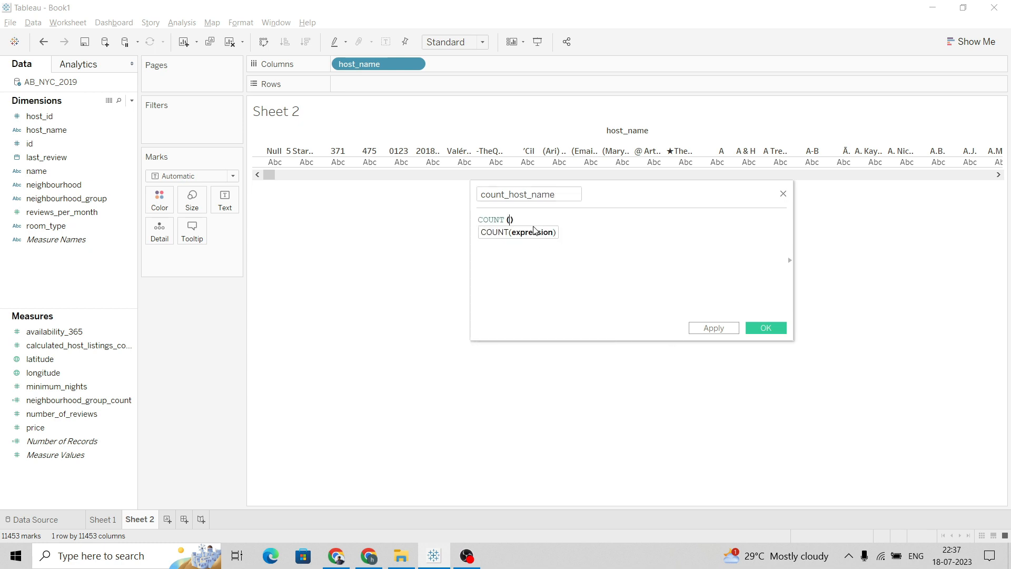
pyautogui.write('ho')
pyautogui.doubleClick(560, 247)
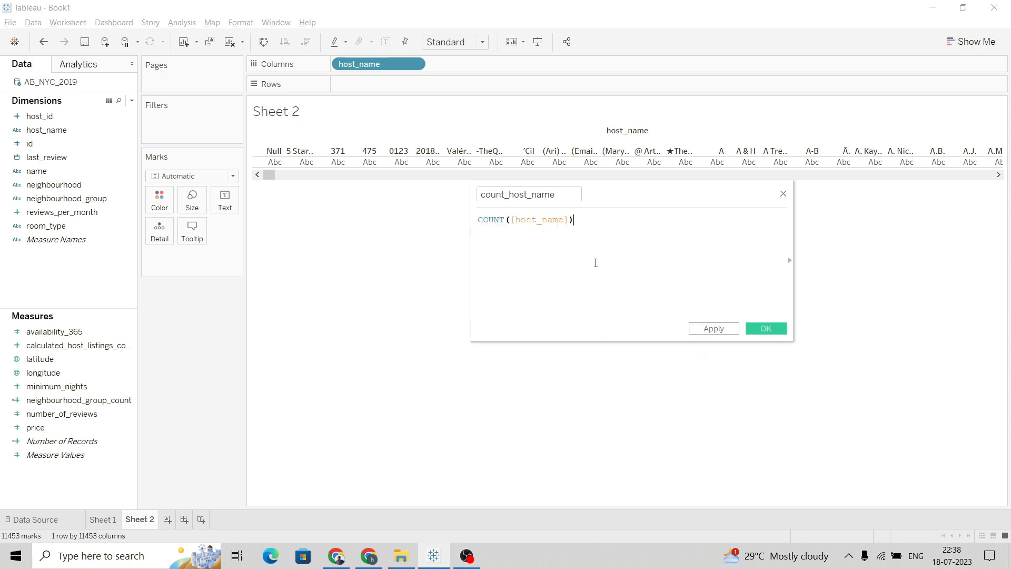
pyautogui.click(763, 330)
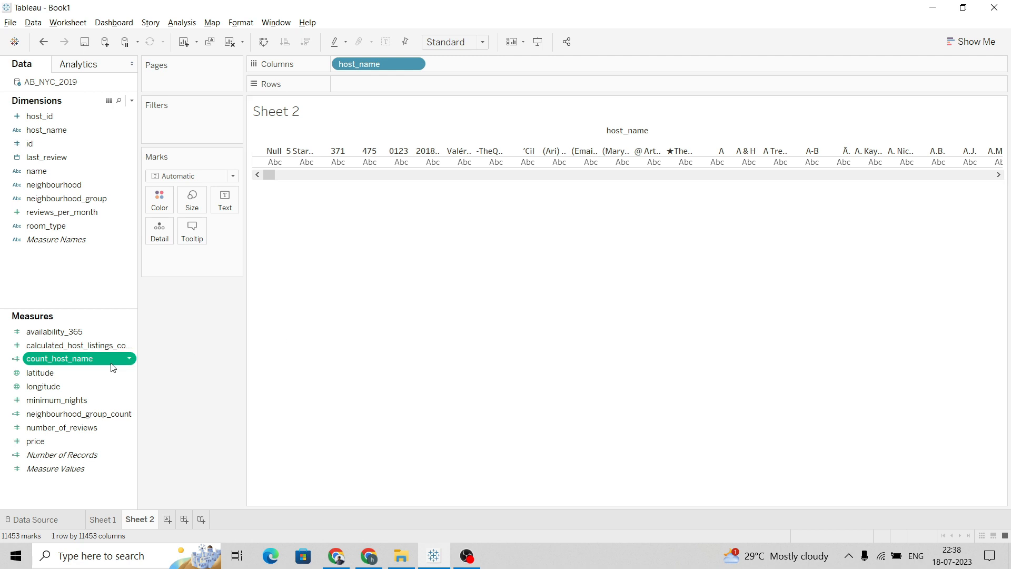
# Place count_host_name on Rows and sort the hosts in descending order of listing count
pyautogui.moveTo(98, 357); pyautogui.dragTo(401, 89)
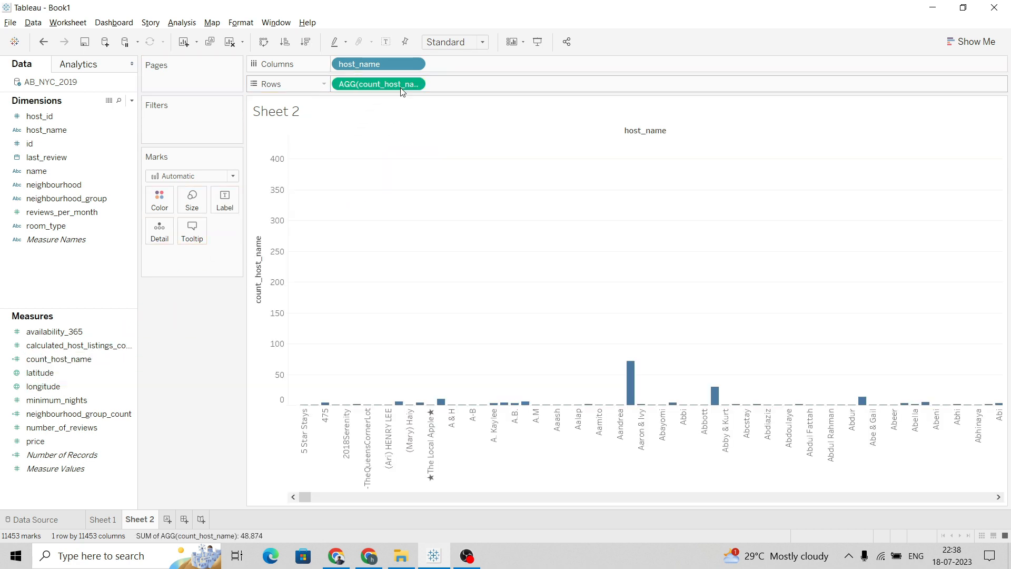
pyautogui.click(306, 41)
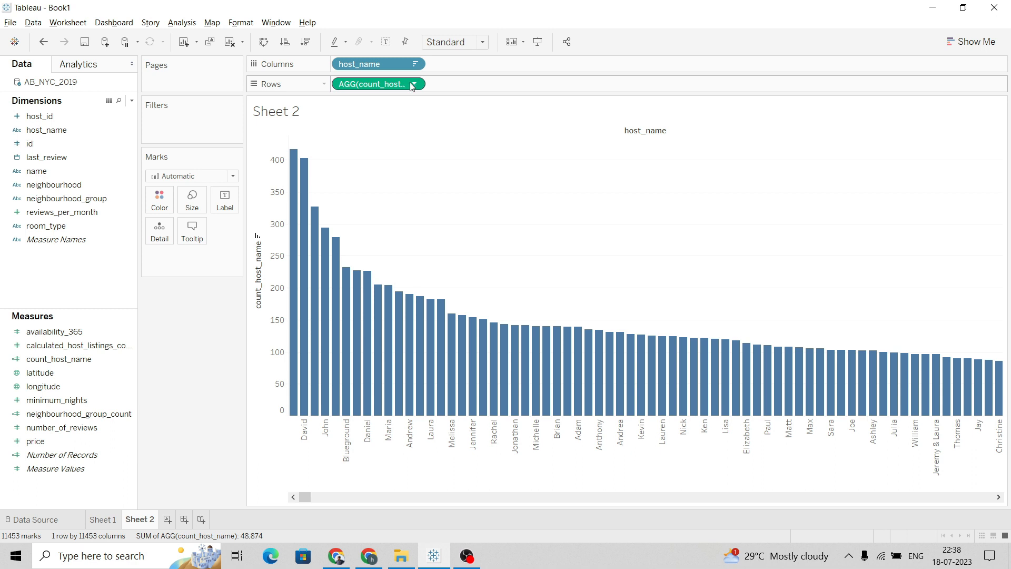
pyautogui.hotkey('alt', 'Tab')
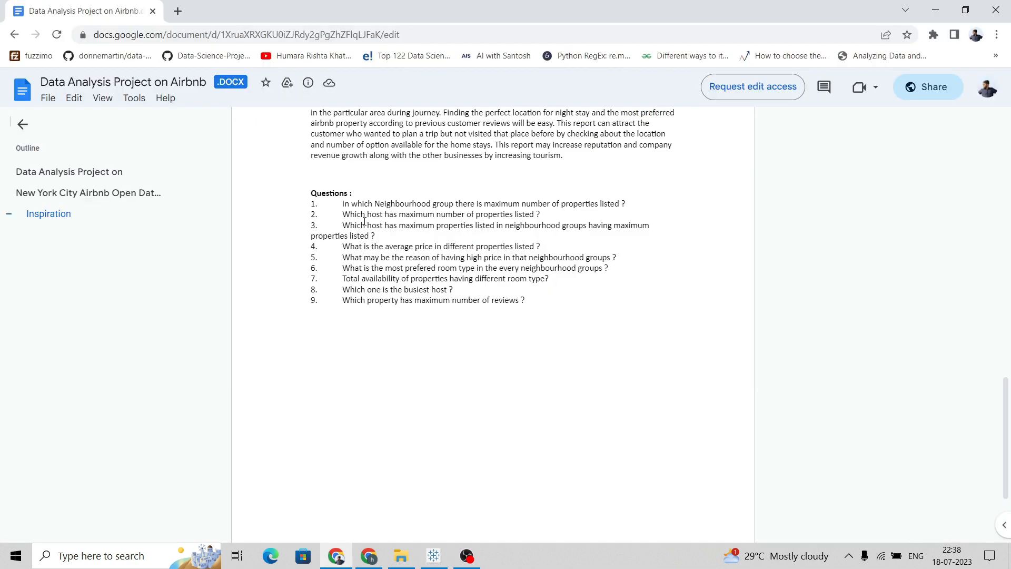
pyautogui.hotkey('alt', 'Tab')
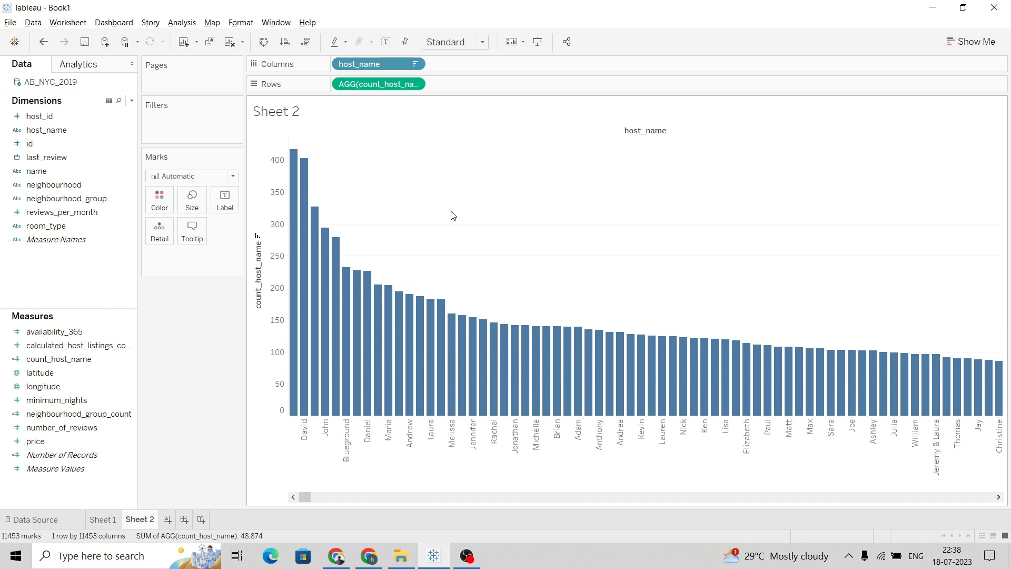
pyautogui.click(415, 84)
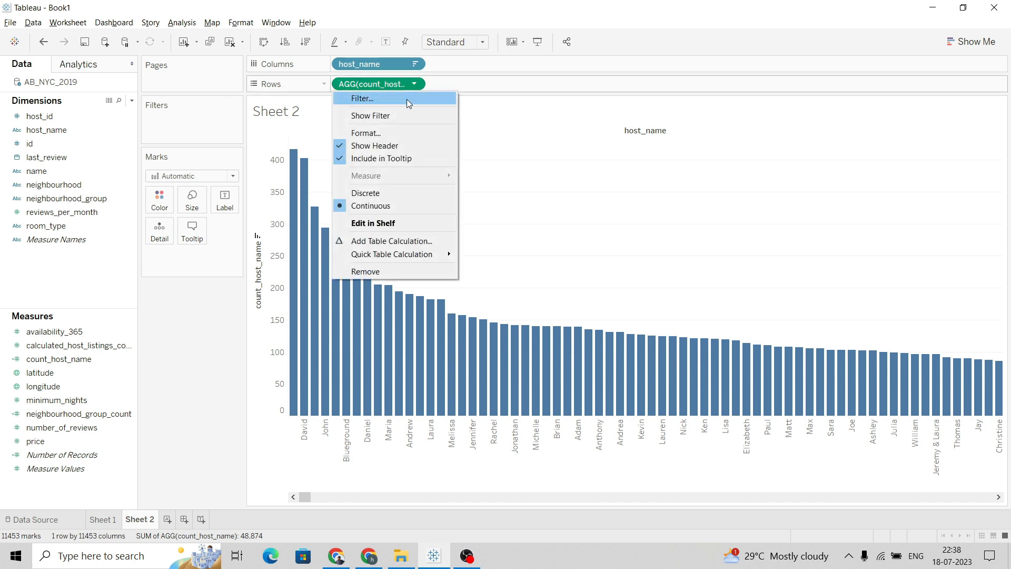
pyautogui.click(406, 99)
pyautogui.click(649, 185)
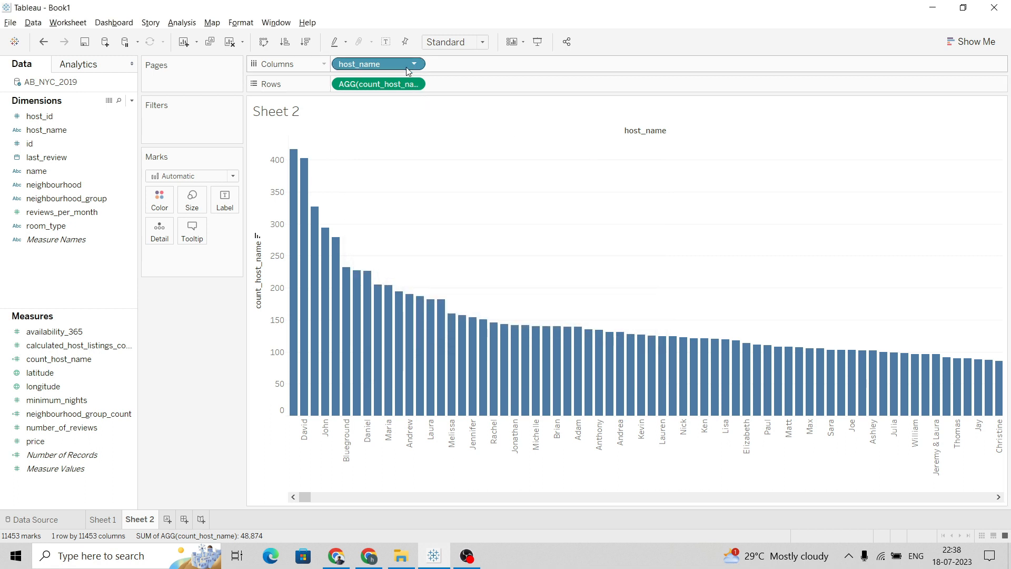
pyautogui.click(416, 64)
pyautogui.click(412, 81)
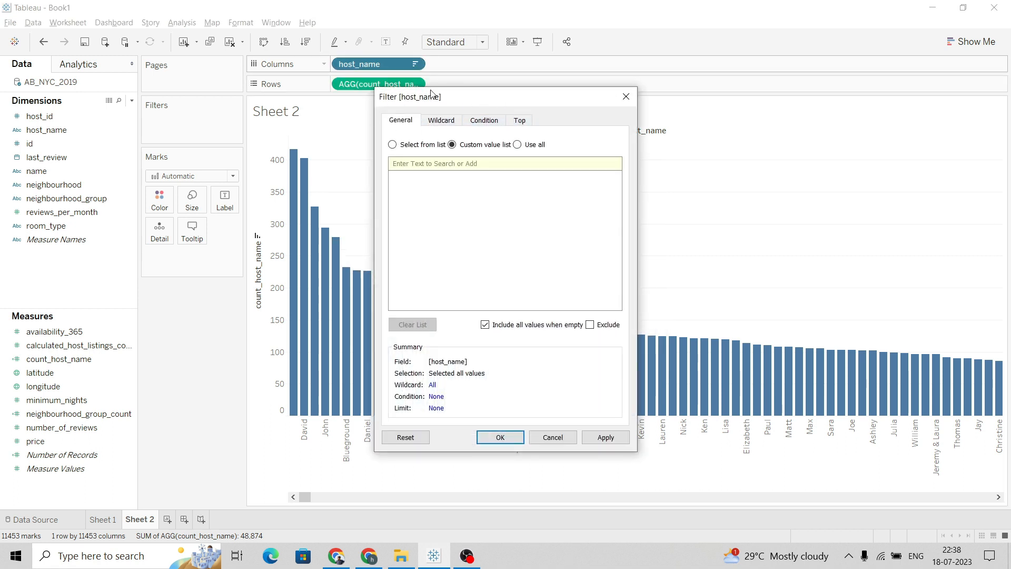
pyautogui.click(625, 96)
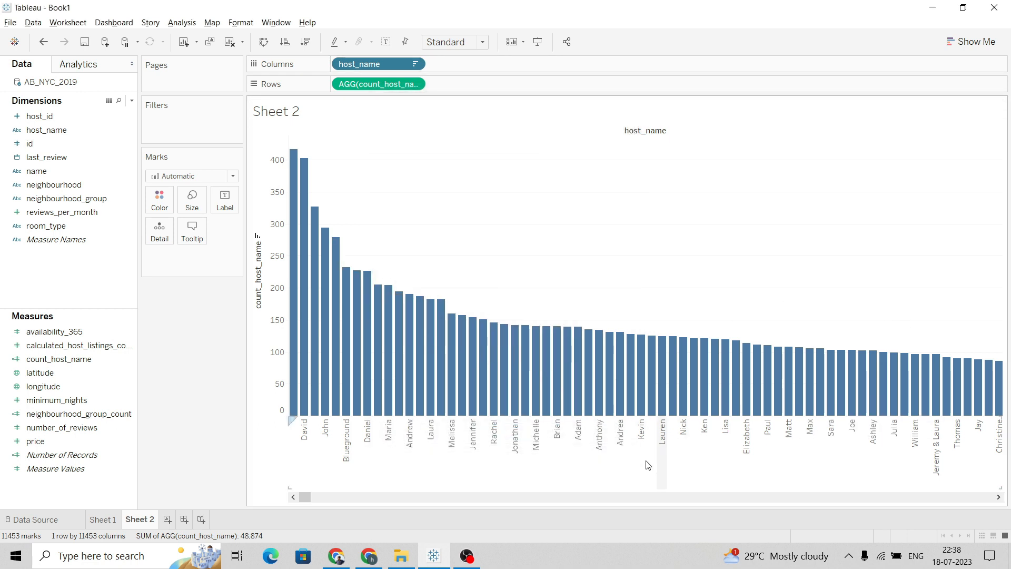
pyautogui.moveTo(308, 497); pyautogui.dragTo(296, 520)
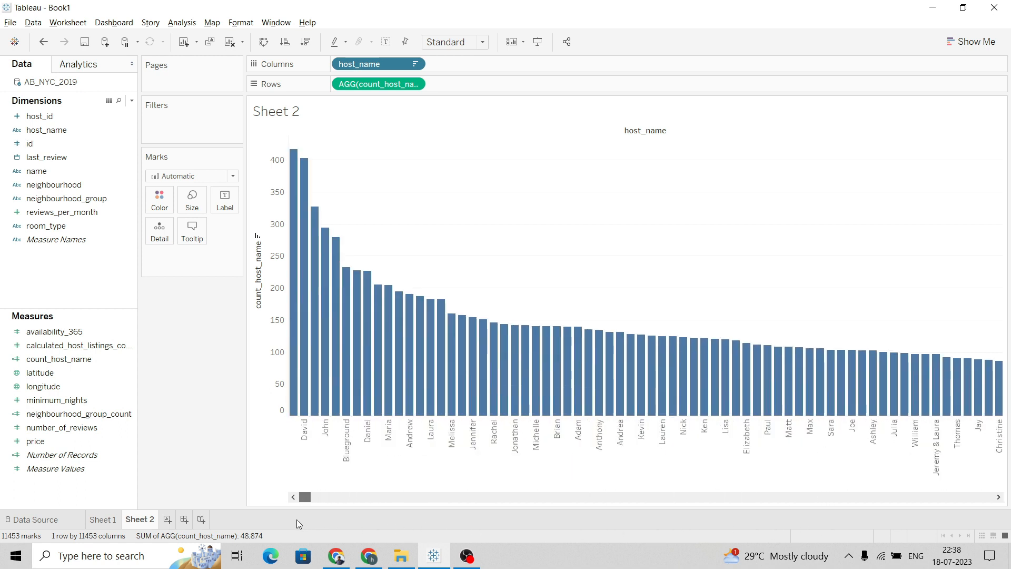
# Filter host_name to the top 5 hosts by count_host_name and apply it
pyautogui.click(414, 64)
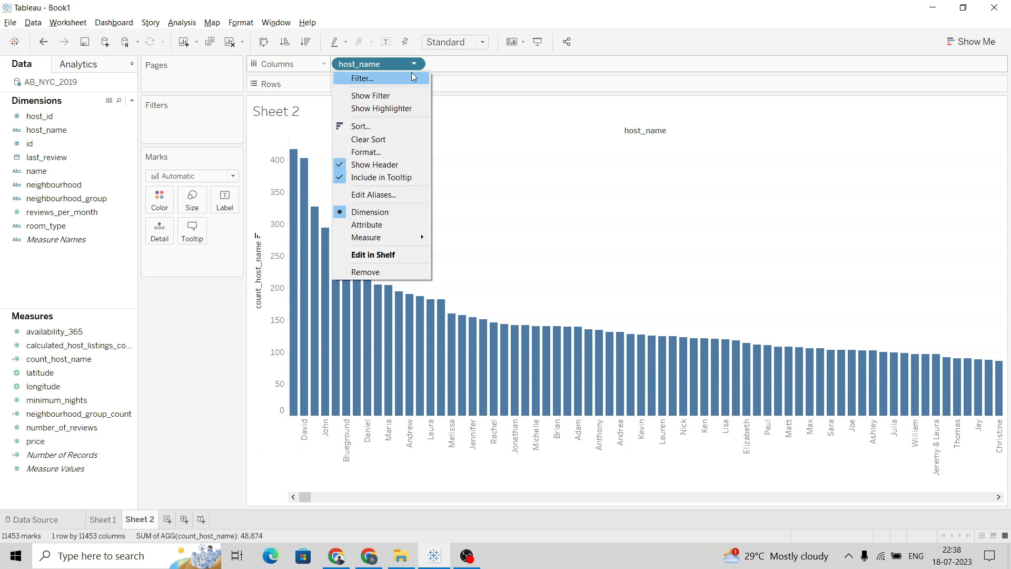
pyautogui.click(415, 78)
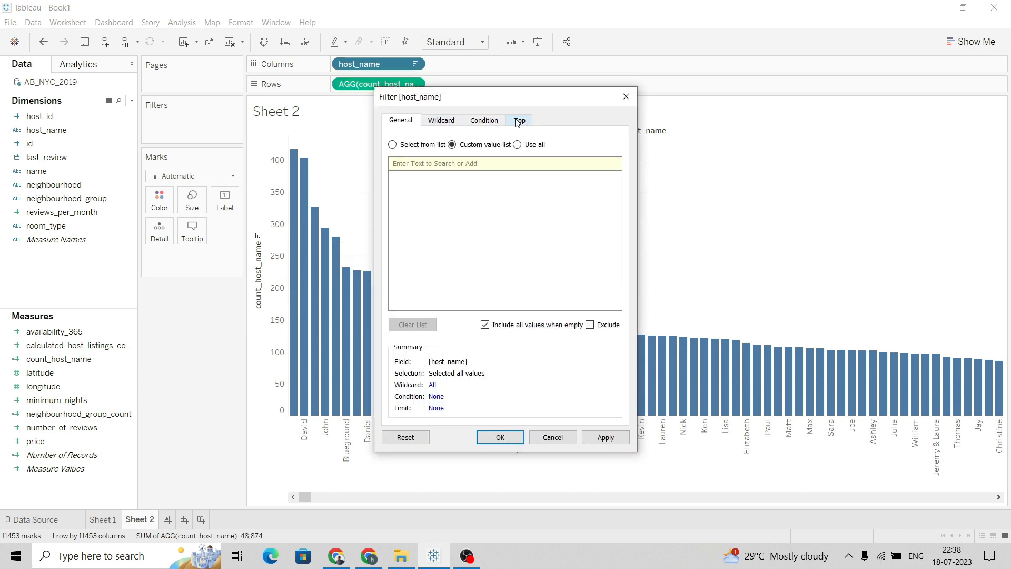
pyautogui.click(522, 121)
pyautogui.click(409, 122)
pyautogui.click(450, 123)
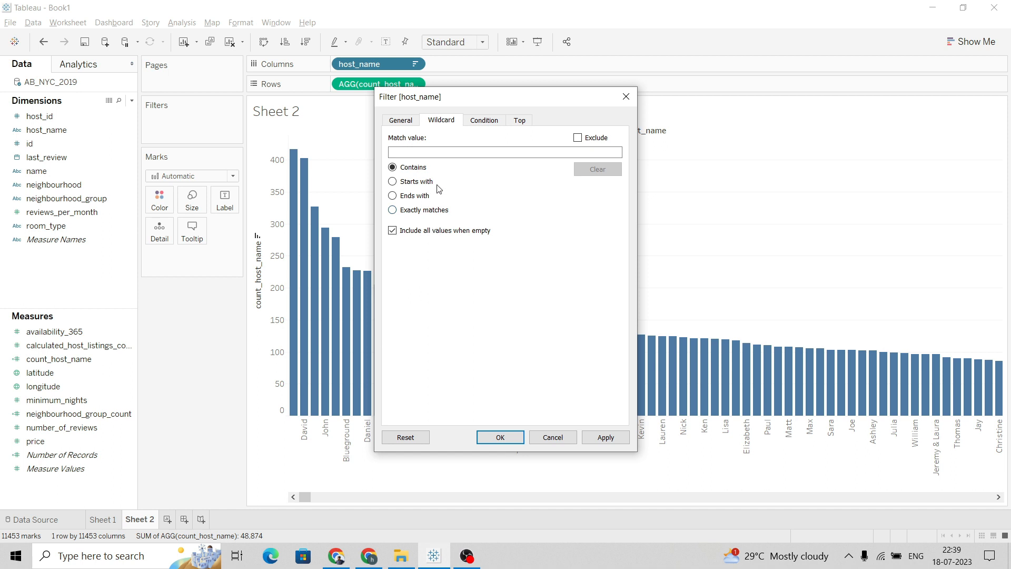
pyautogui.click(489, 122)
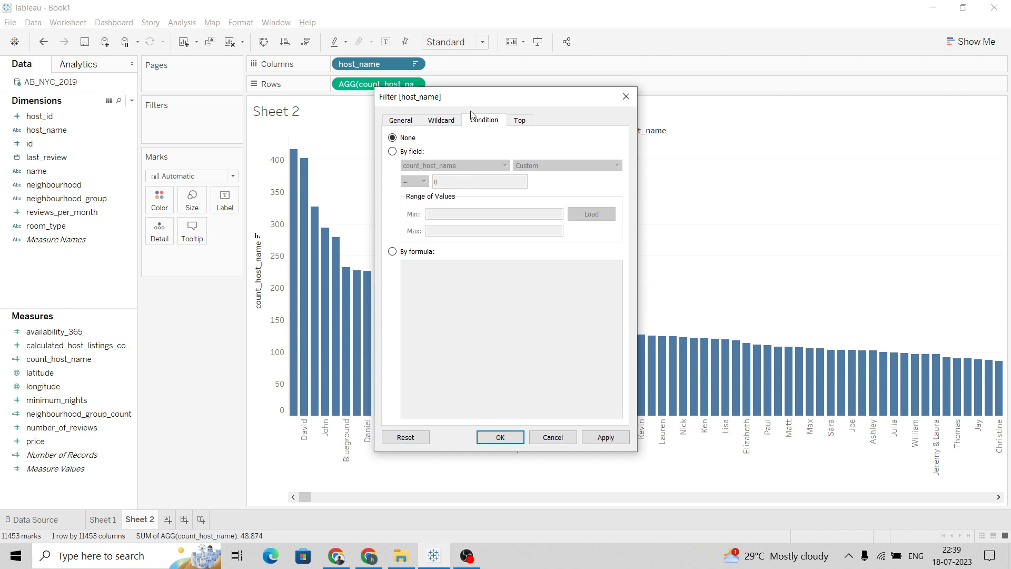
pyautogui.click(520, 120)
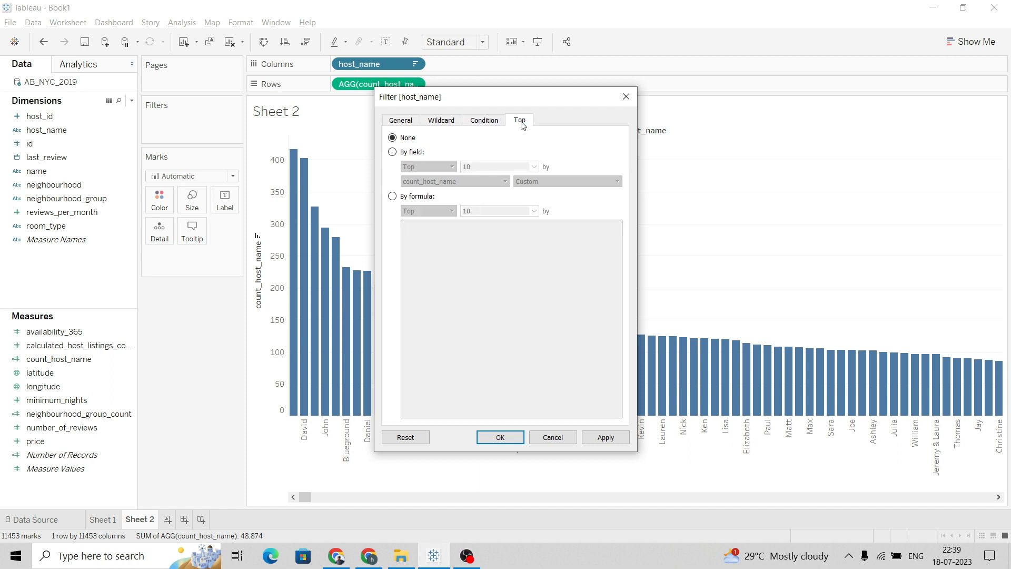
pyautogui.click(393, 152)
pyautogui.doubleClick(473, 166)
pyautogui.write('5')
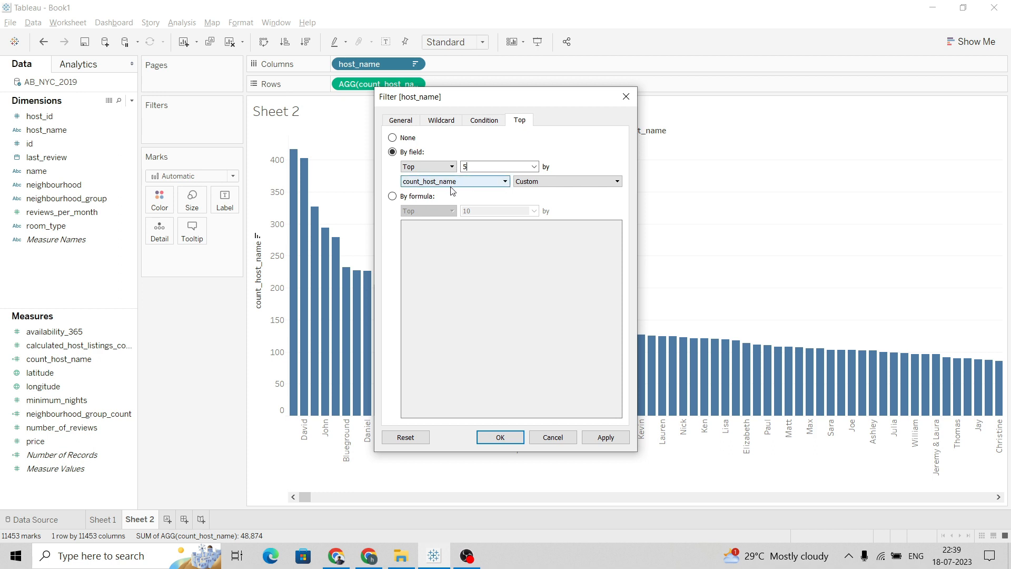
pyautogui.click(494, 184)
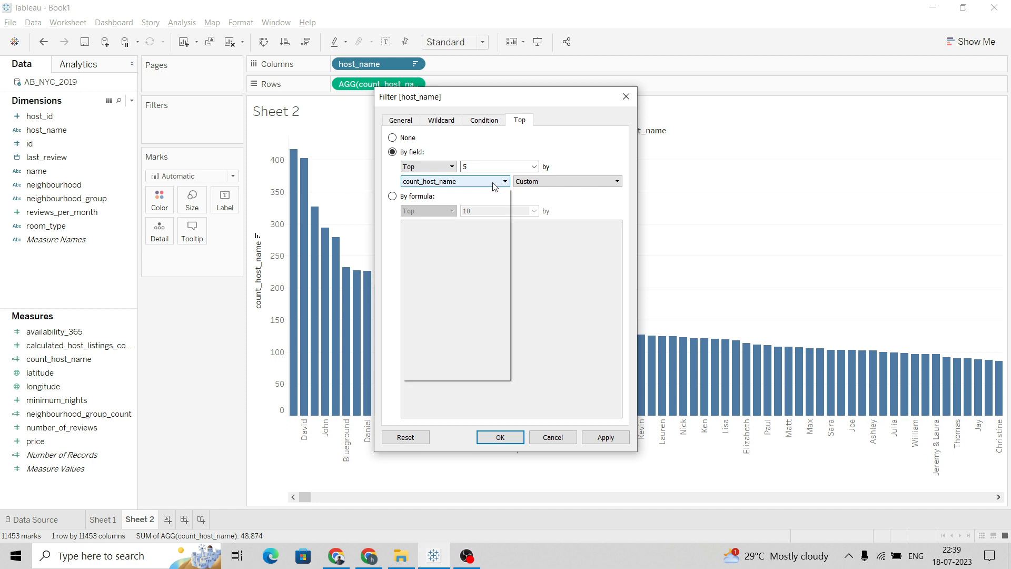
pyautogui.click(560, 197)
pyautogui.click(606, 437)
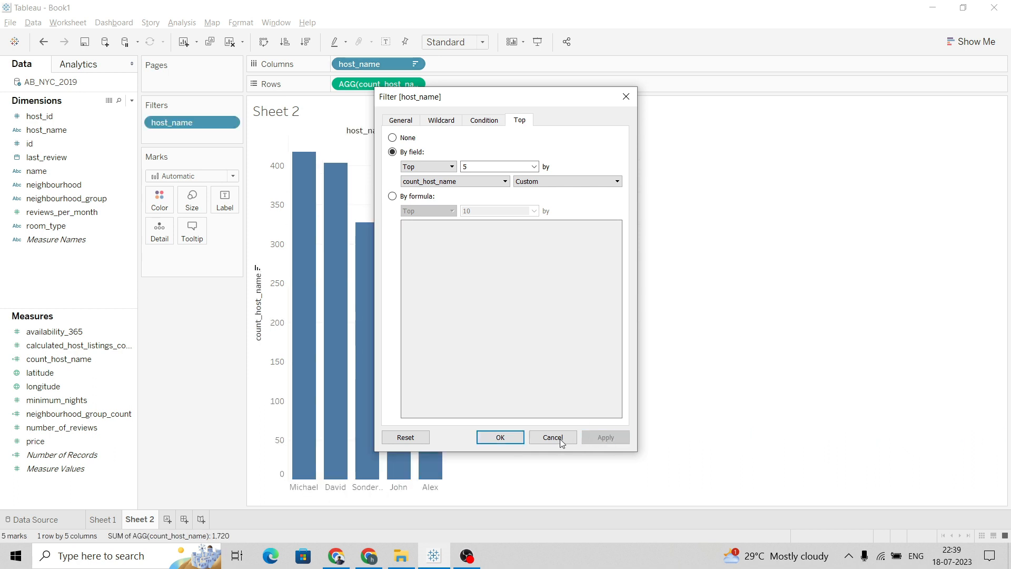
pyautogui.click(501, 437)
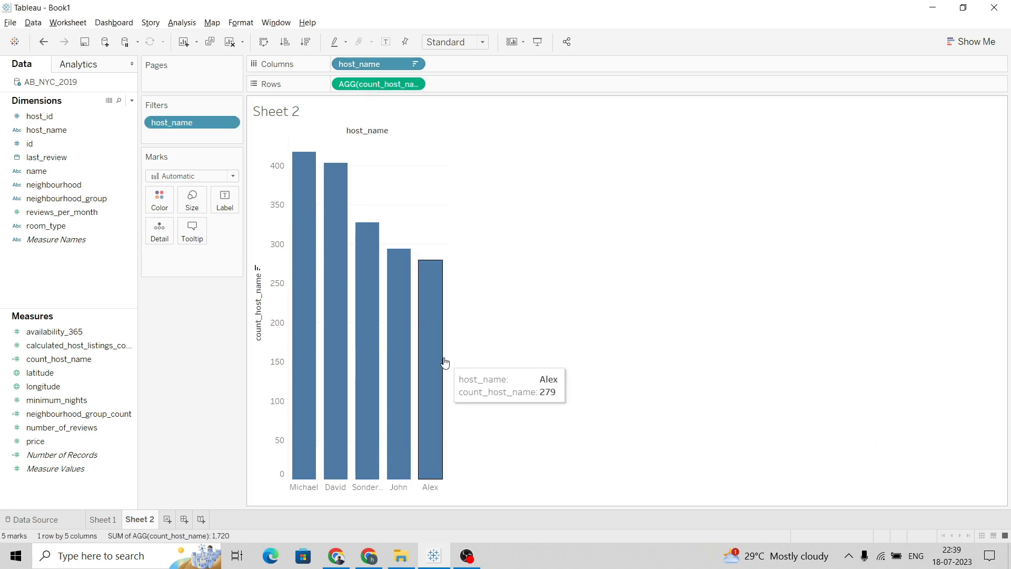
# Widen the bars and set the vertical axis title to Number of properties
pyautogui.moveTo(488, 363); pyautogui.dragTo(492, 364)
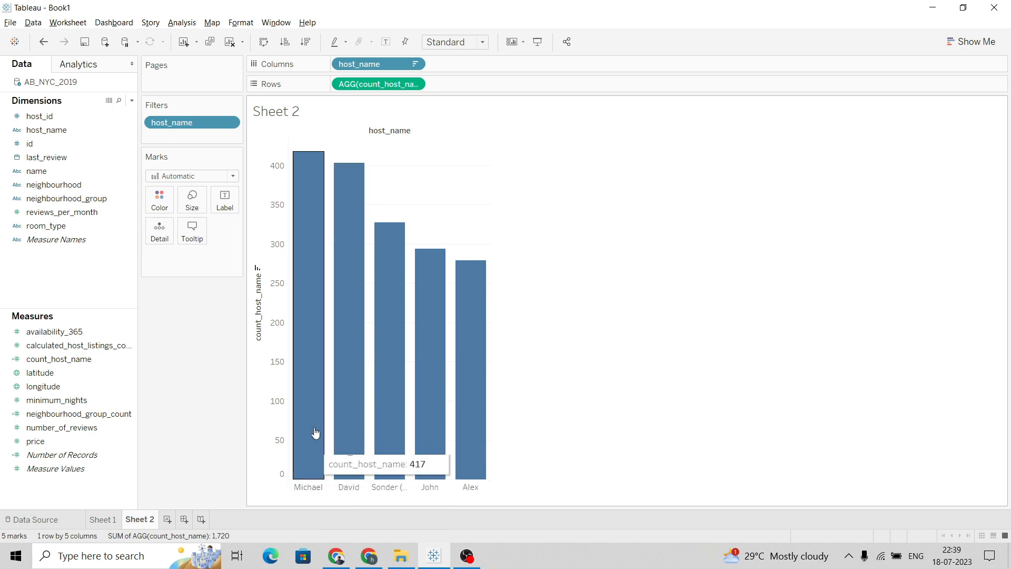
pyautogui.rightClick(258, 305)
pyautogui.click(276, 309)
pyautogui.moveTo(450, 364); pyautogui.dragTo(371, 362)
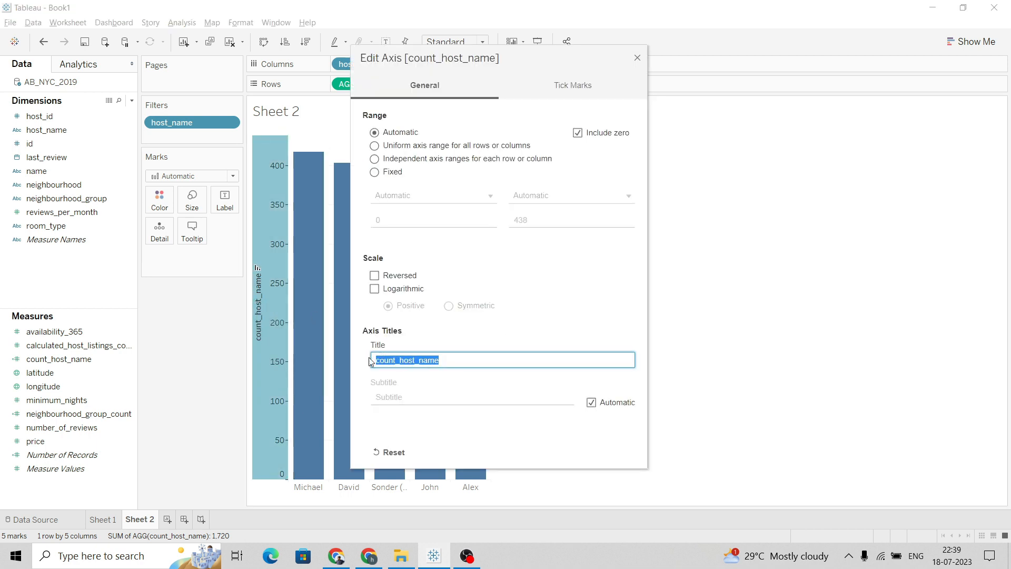
pyautogui.write('Number of proper')
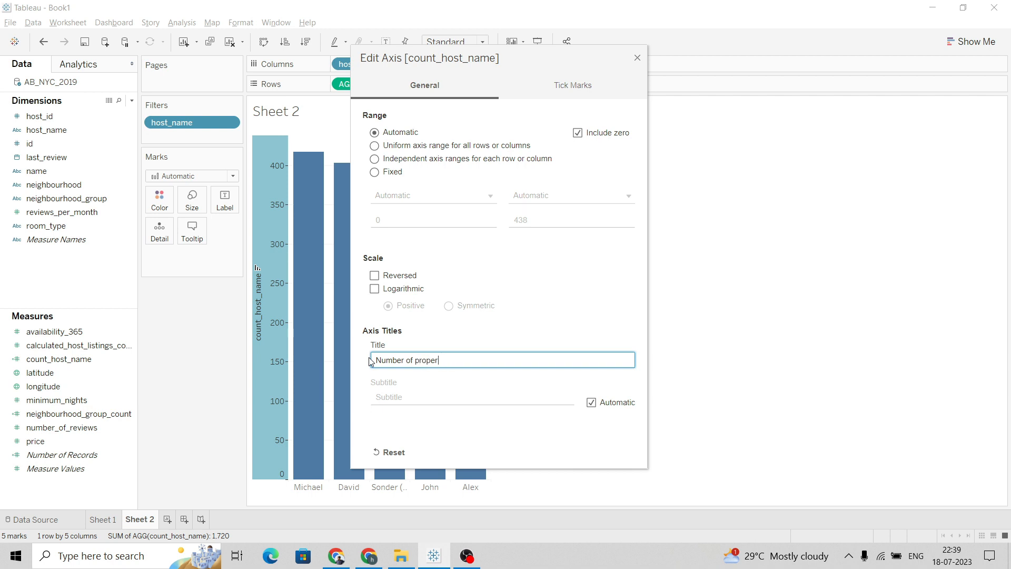
pyautogui.write('ties')
pyautogui.click(637, 58)
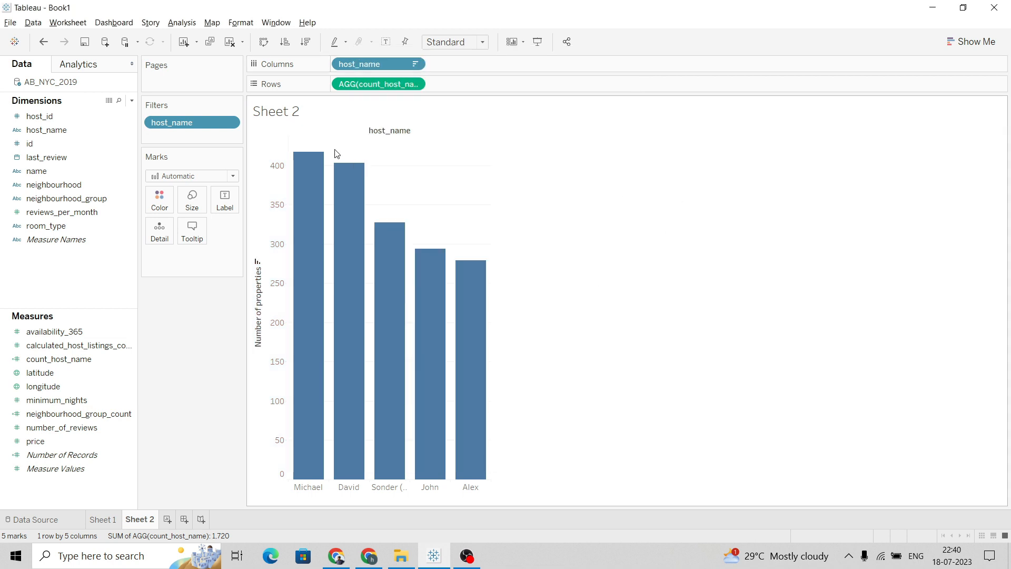
# Hide the field labels for columns and widen the bars further
pyautogui.rightClick(390, 134)
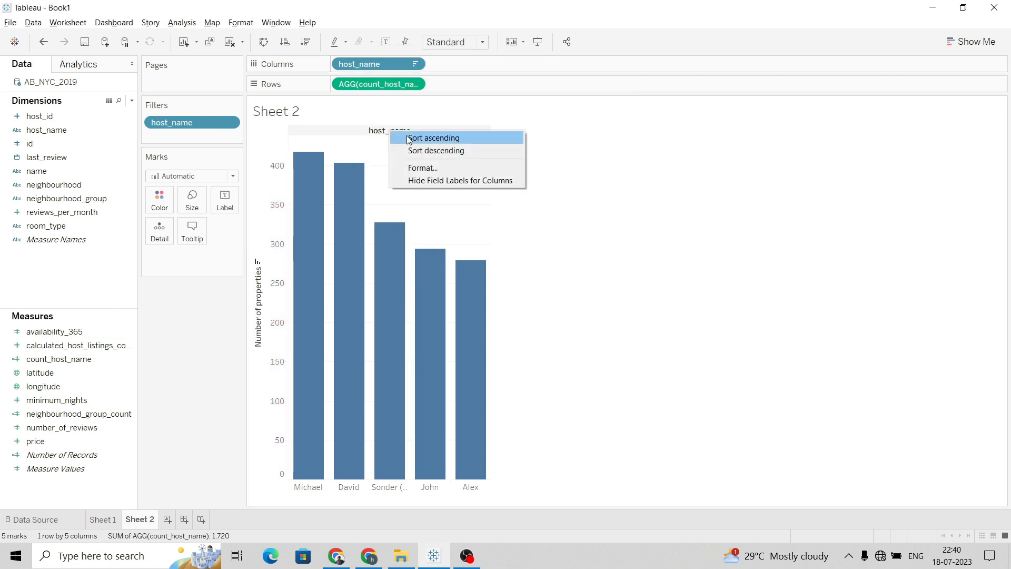
pyautogui.click(431, 180)
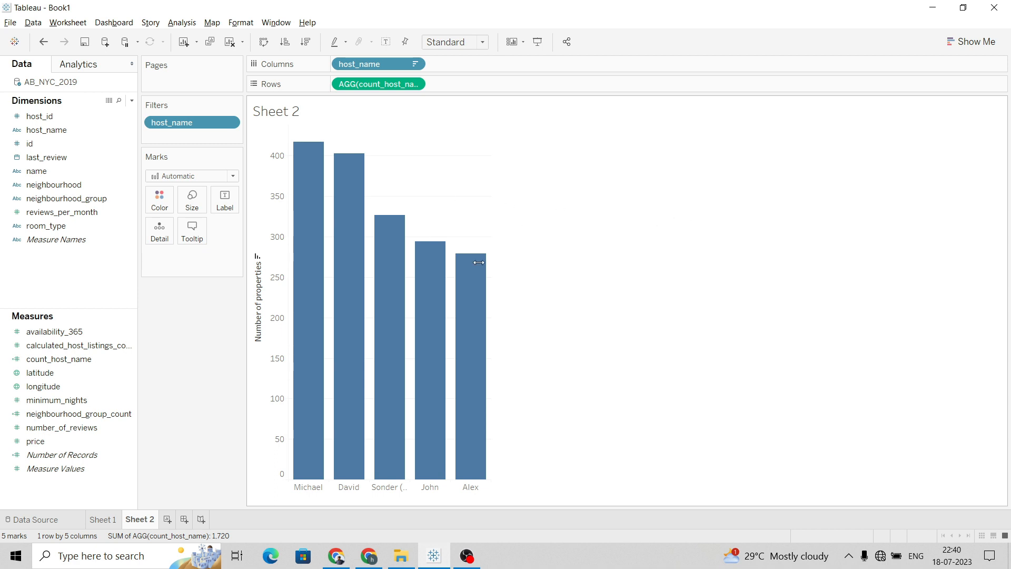
pyautogui.moveTo(491, 247); pyautogui.dragTo(509, 248)
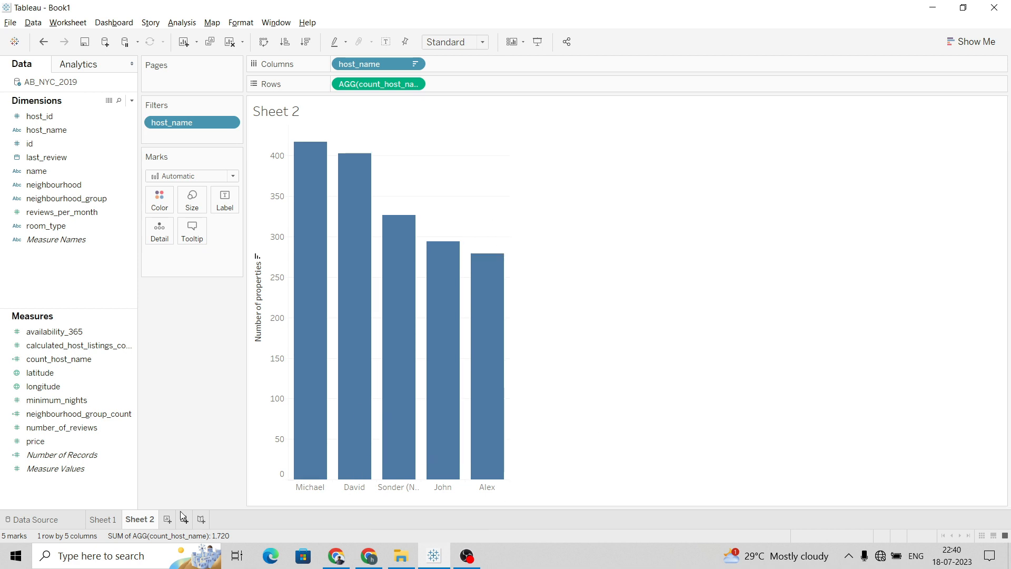
# Add a new worksheet and review the third question in the project document
pyautogui.click(168, 518)
pyautogui.hotkey('alt', 'Tab')
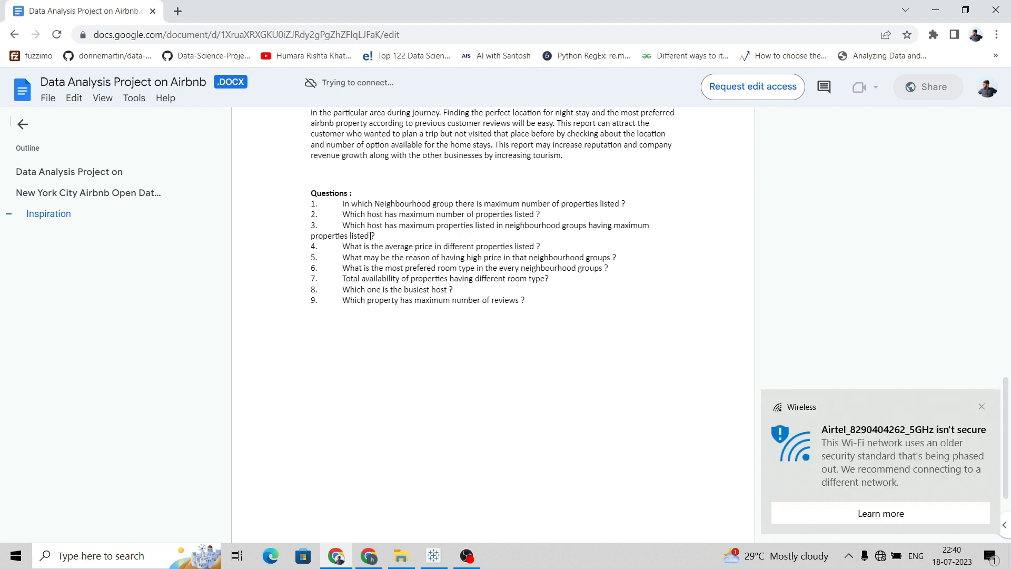
pyautogui.click(982, 406)
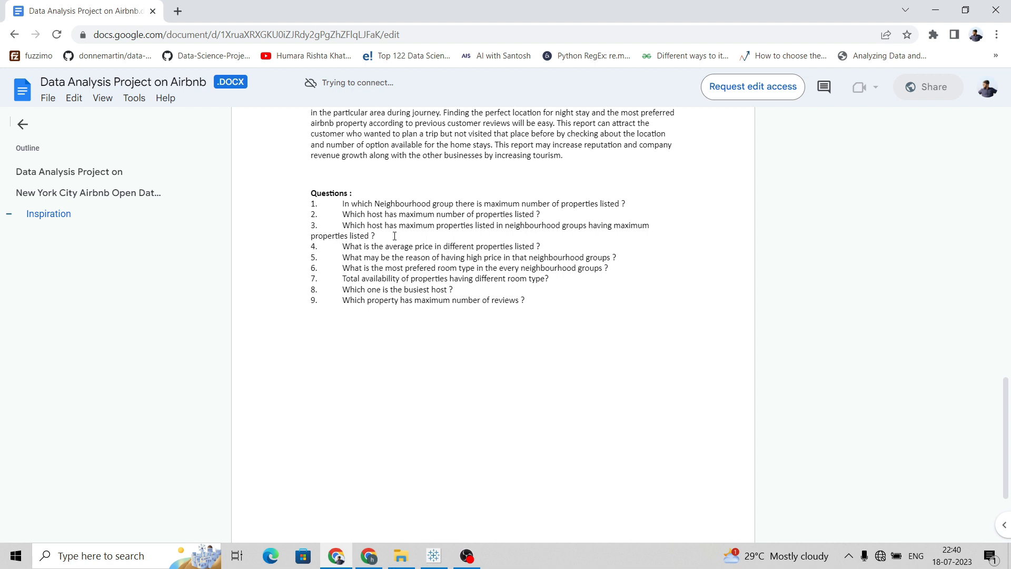
pyautogui.hotkey('alt', 'Tab')
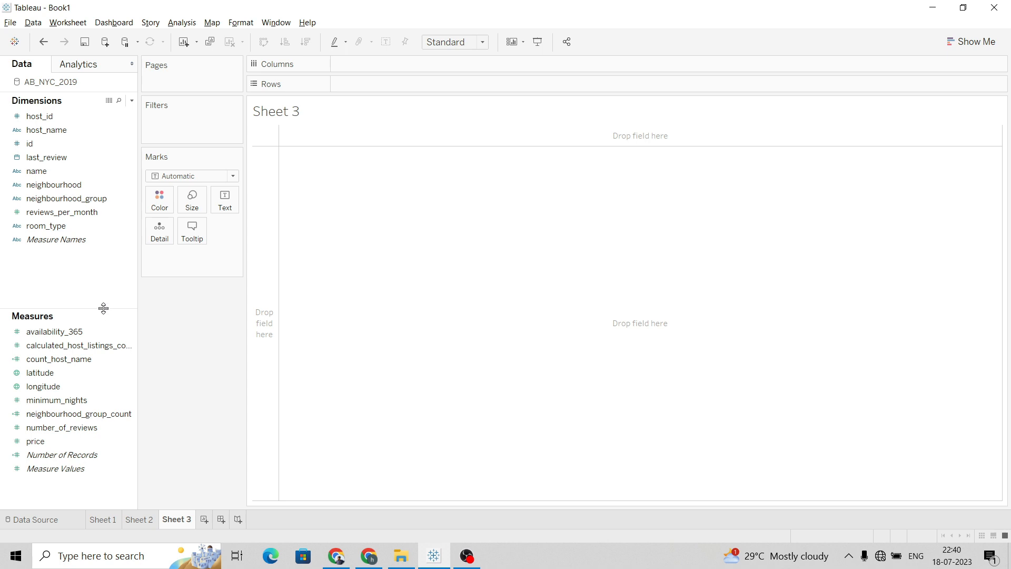
# Place neighbourhood_group on Columns and neighbourhood_group_count on Rows, then widen the chart
pyautogui.click(80, 346)
pyautogui.click(68, 213)
pyautogui.moveTo(74, 198); pyautogui.dragTo(399, 67)
pyautogui.click(65, 200)
pyautogui.moveTo(65, 200); pyautogui.dragTo(375, 68)
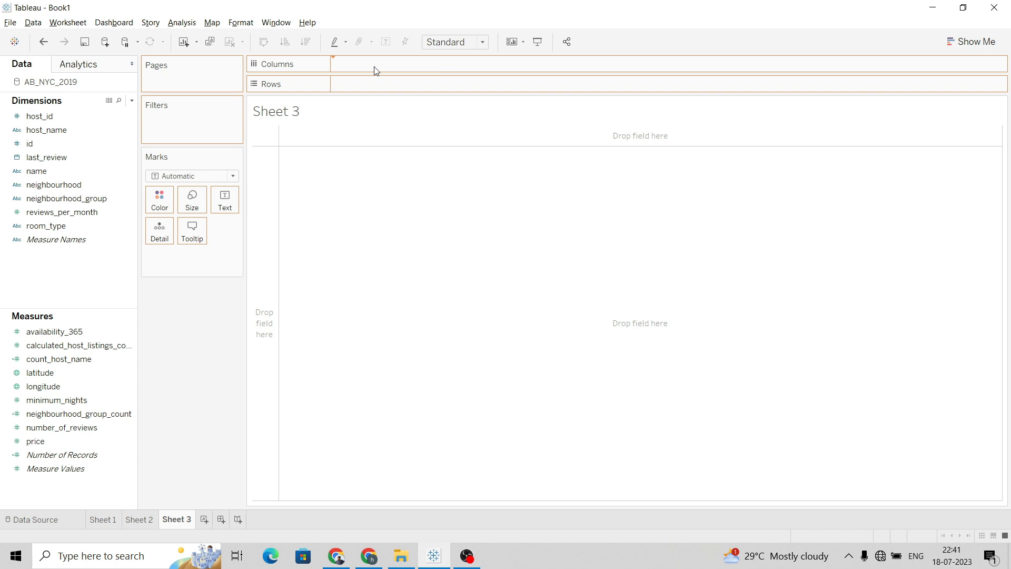
pyautogui.click(69, 362)
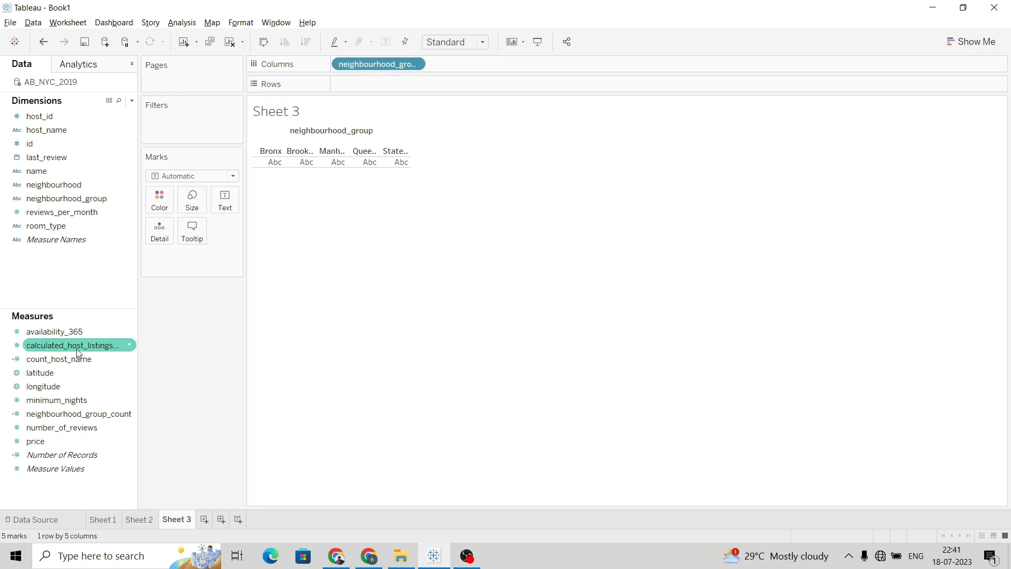
pyautogui.moveTo(89, 413); pyautogui.dragTo(392, 85)
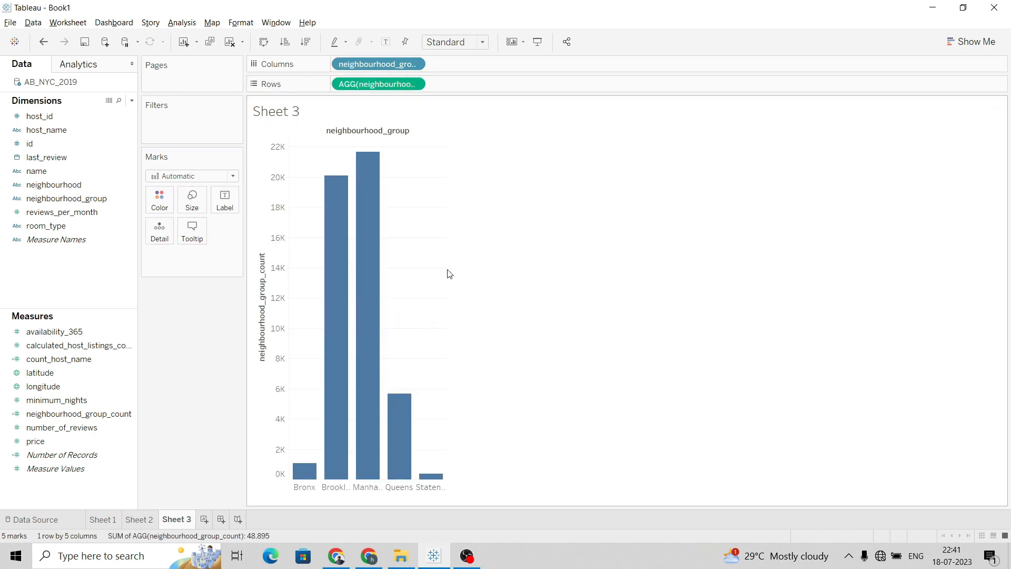
pyautogui.moveTo(447, 274); pyautogui.dragTo(573, 285)
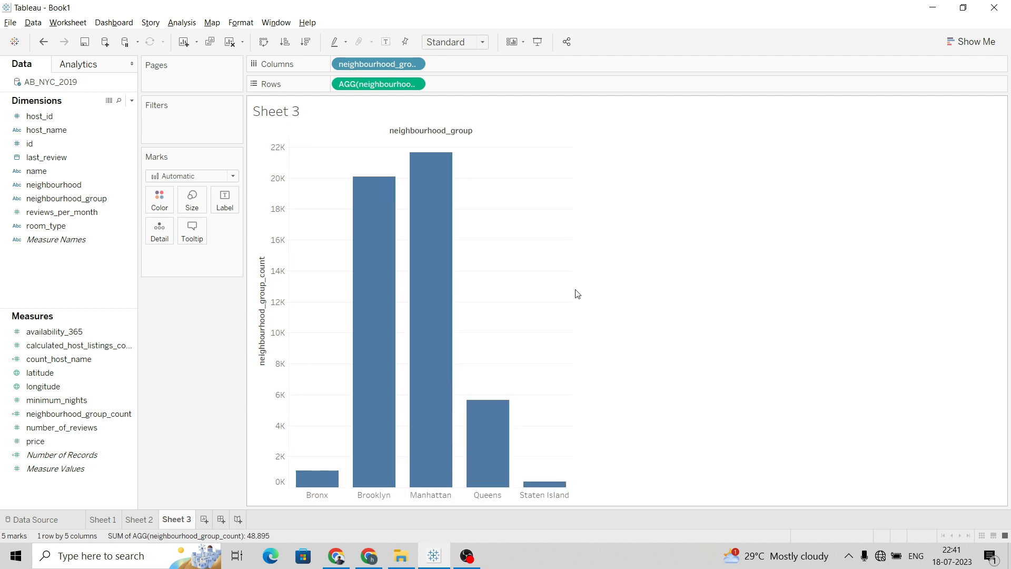
# Filter neighbourhood_group to show only Manhattan
pyautogui.click(414, 65)
pyautogui.click(413, 76)
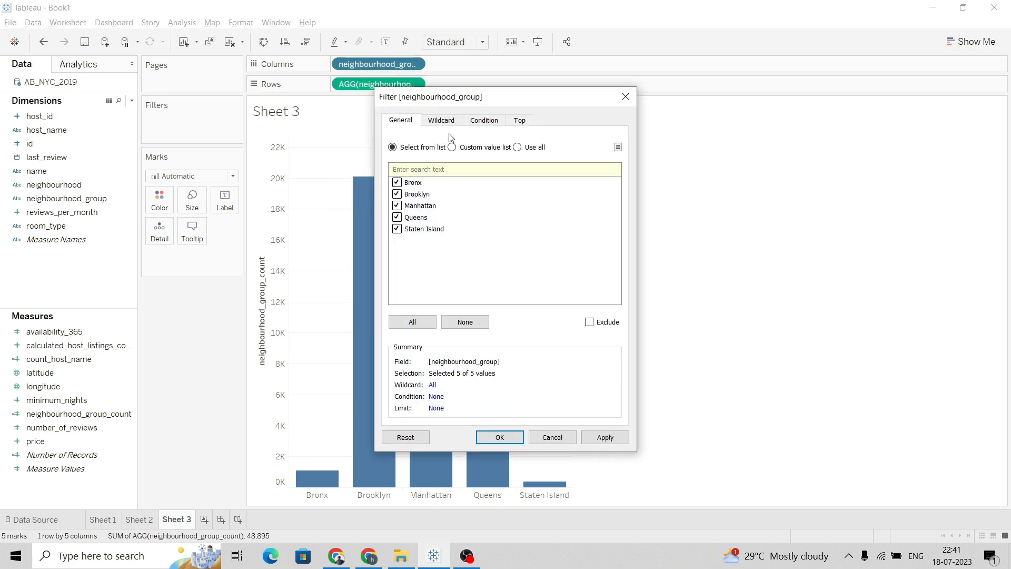
pyautogui.click(397, 194)
pyautogui.click(605, 437)
pyautogui.click(499, 437)
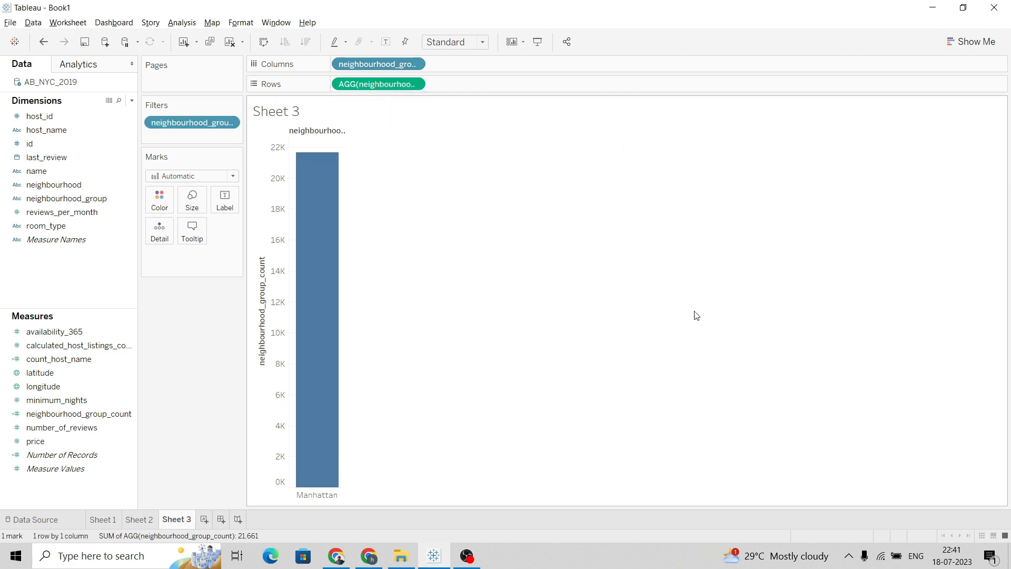
# Add host_name to Columns, choosing to filter it before adding
pyautogui.moveTo(345, 189)
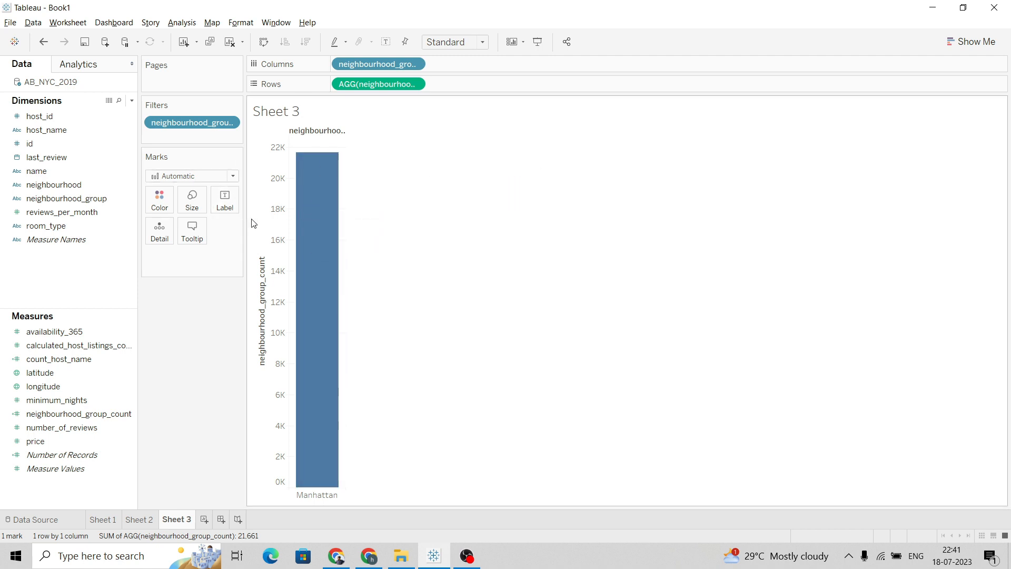
pyautogui.moveTo(294, 178)
pyautogui.click(67, 136)
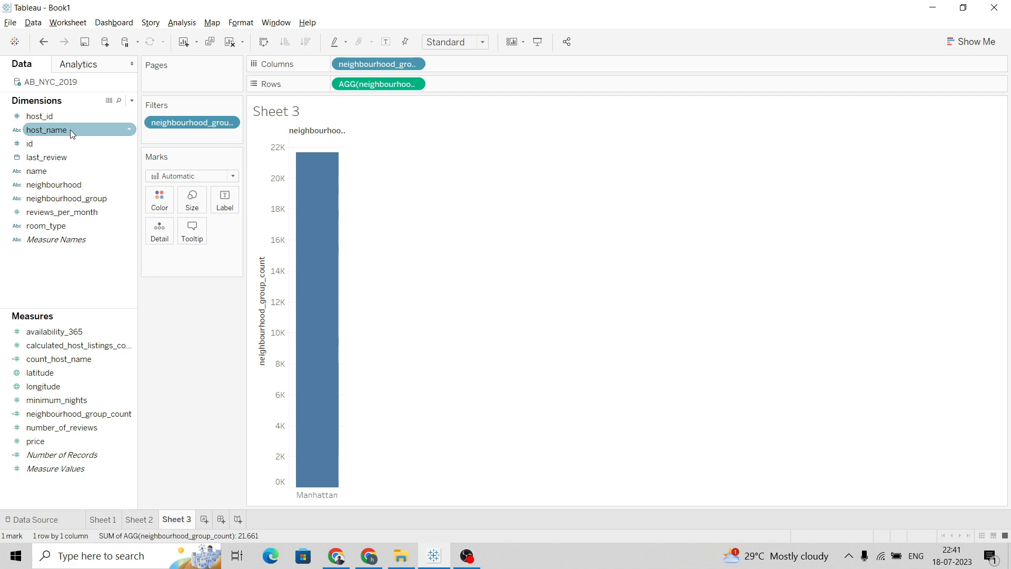
pyautogui.moveTo(76, 128); pyautogui.dragTo(488, 68)
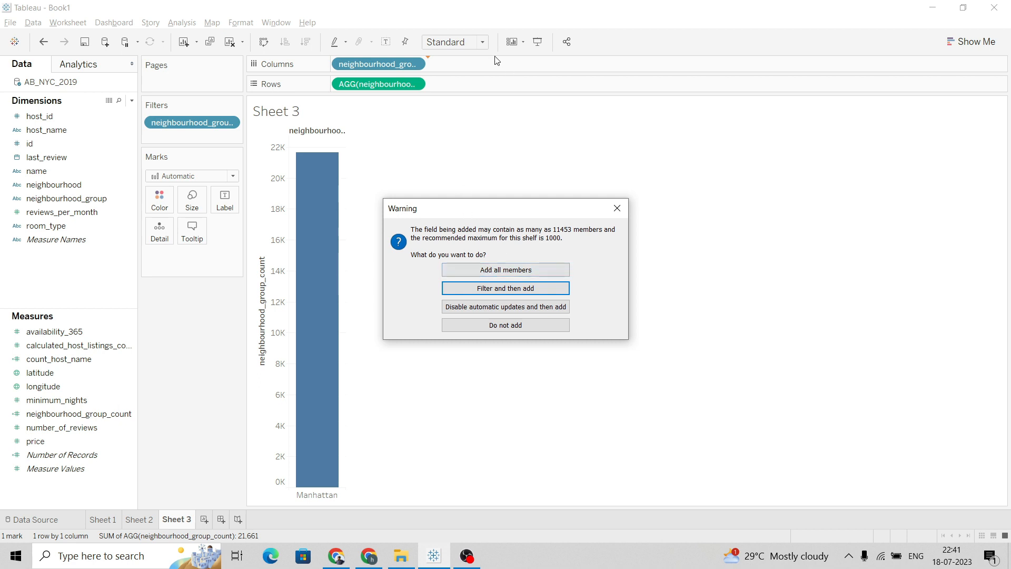
pyautogui.click(508, 291)
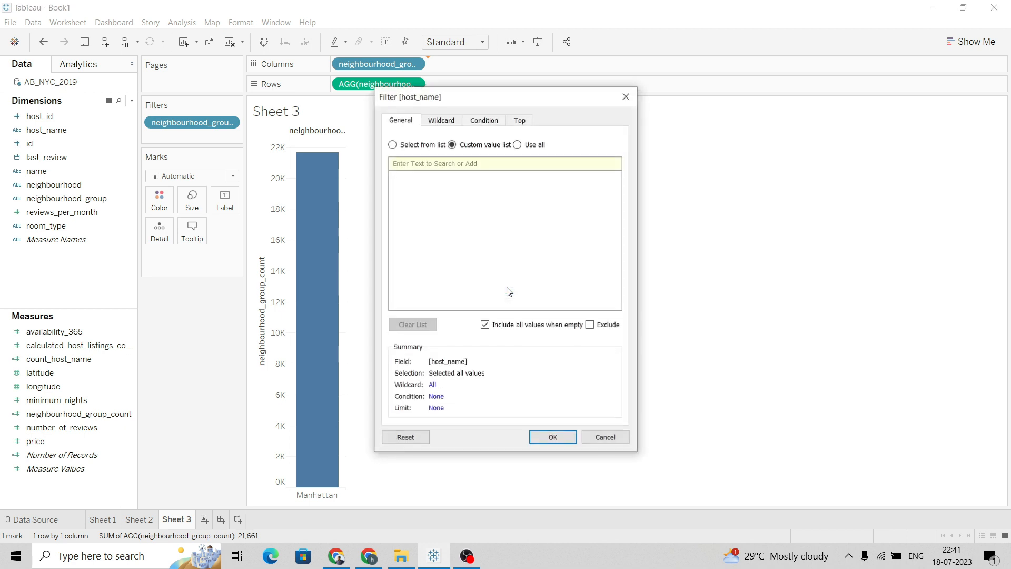
# Limit the host_name filter to the top 5 hosts by count_host_name and apply it
pyautogui.click(522, 126)
pyautogui.click(412, 158)
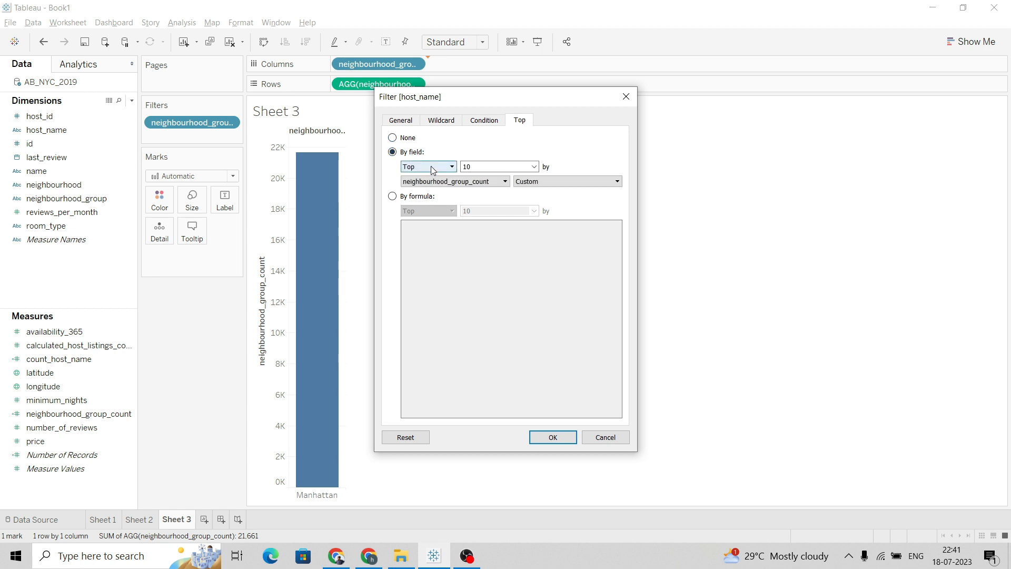
pyautogui.click(457, 167)
pyautogui.write('5')
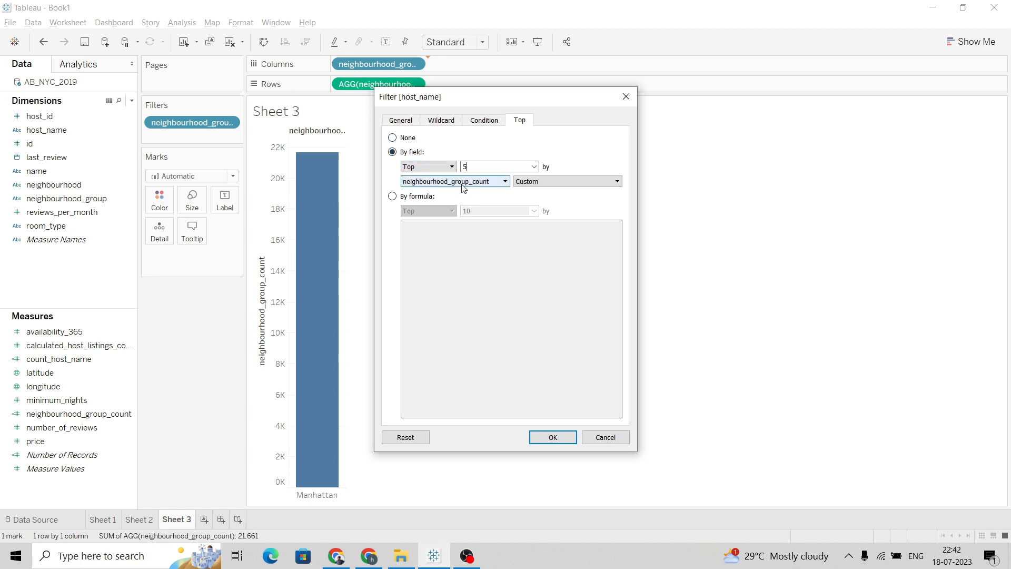
pyautogui.click(466, 184)
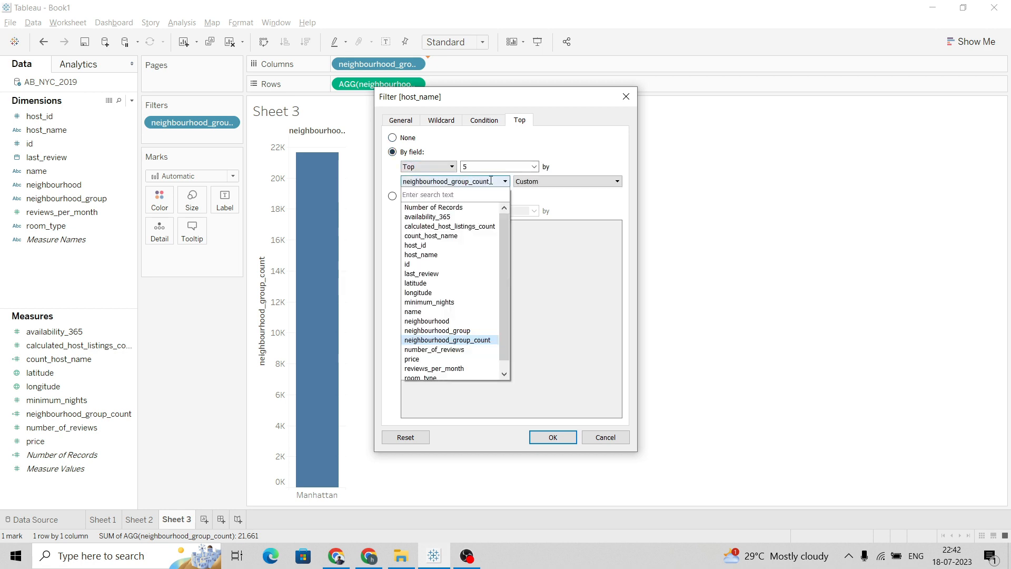
pyautogui.click(551, 203)
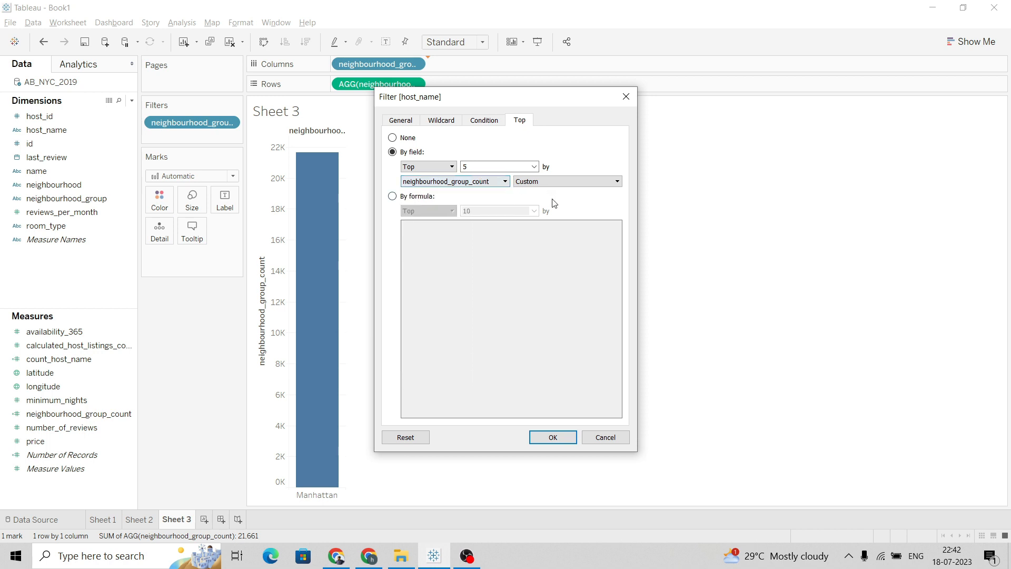
pyautogui.click(490, 184)
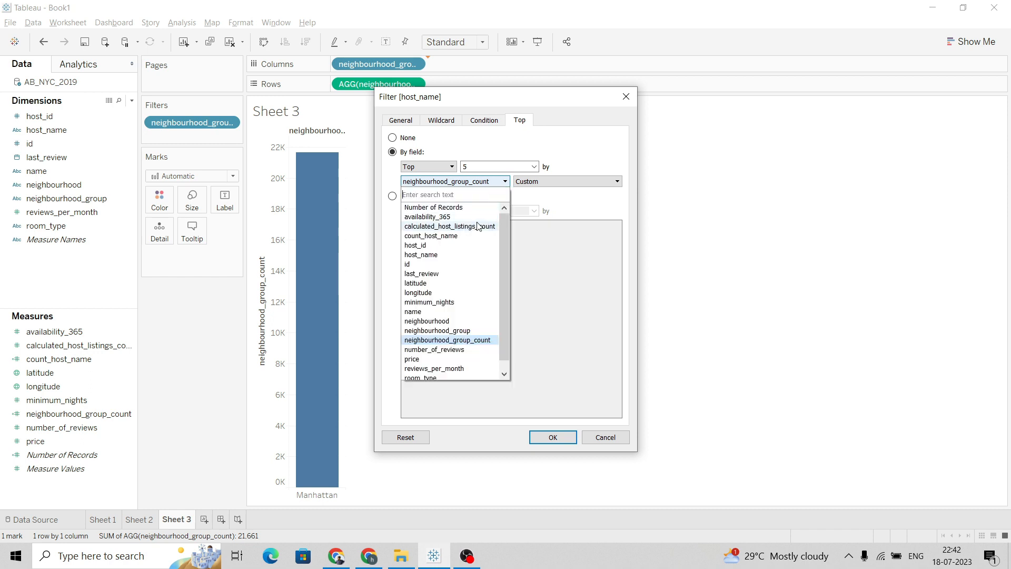
pyautogui.scroll(-1, 463, 330)
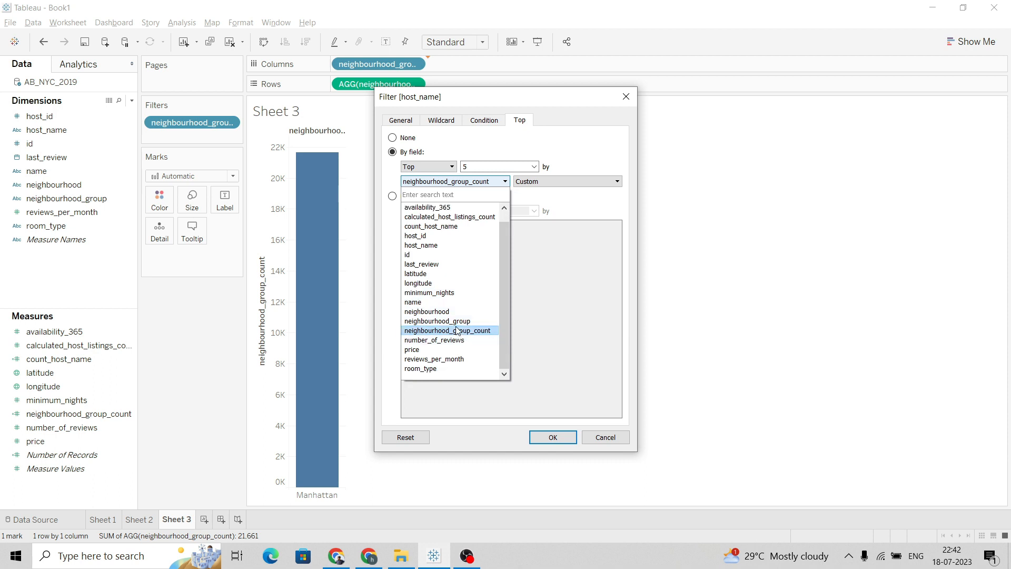
pyautogui.scroll(1, 457, 331)
pyautogui.click(452, 235)
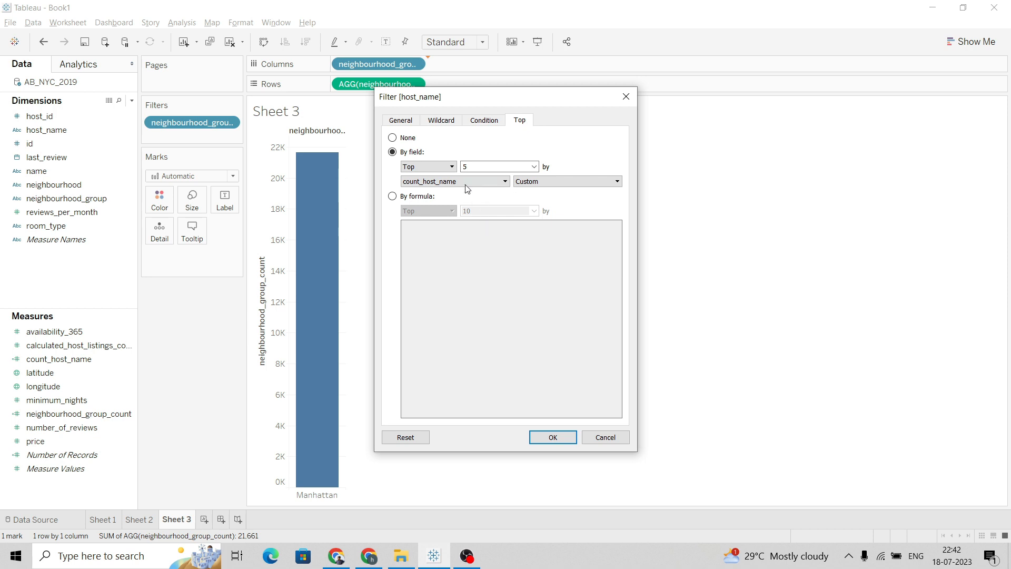
pyautogui.click(569, 438)
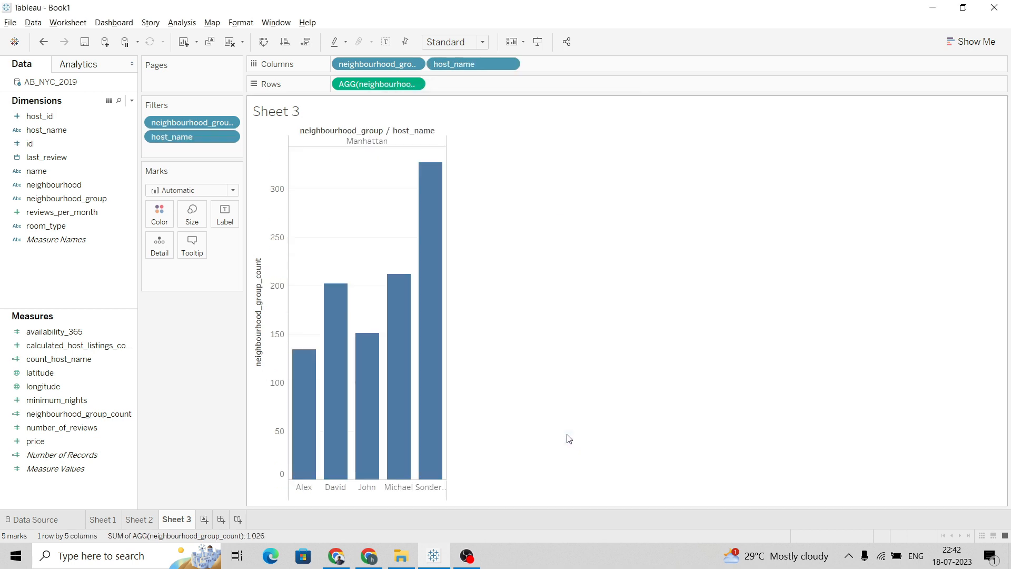
# Widen the chart and sort the host bars in descending order
pyautogui.moveTo(447, 350); pyautogui.dragTo(548, 374)
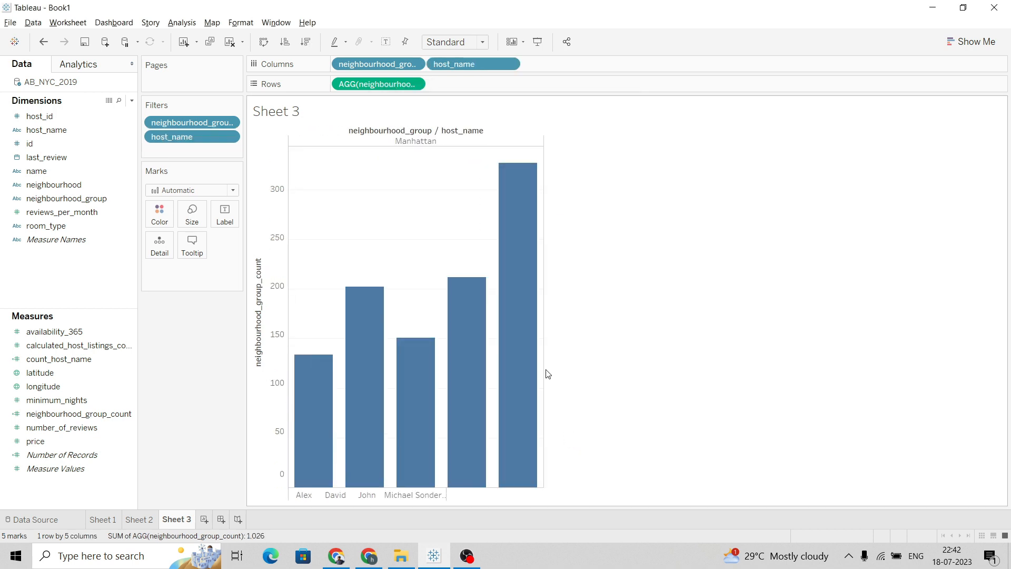
pyautogui.click(306, 43)
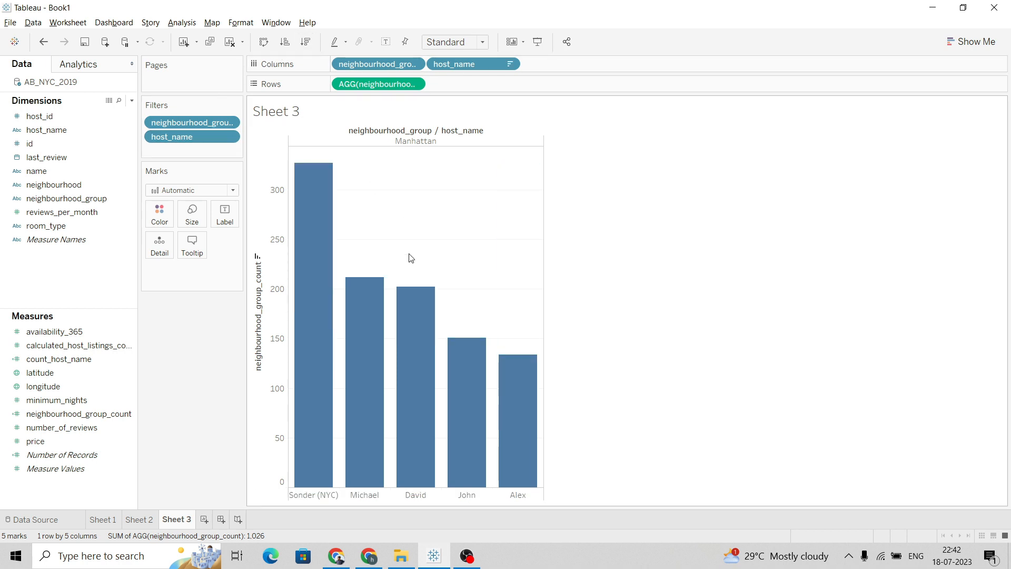
# Hide the field labels for columns above the chart
pyautogui.moveTo(336, 162)
pyautogui.rightClick(441, 130)
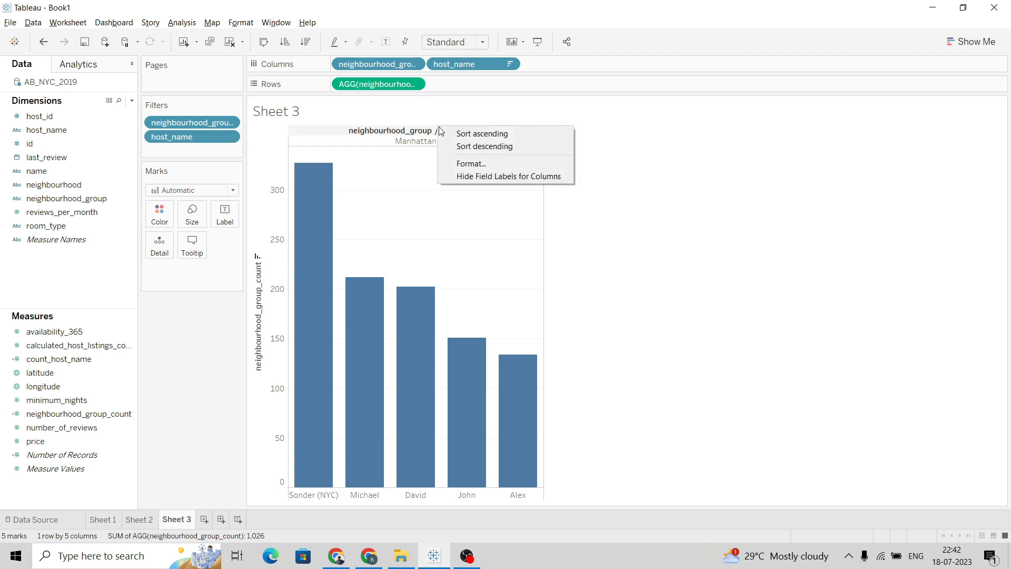
pyautogui.click(470, 177)
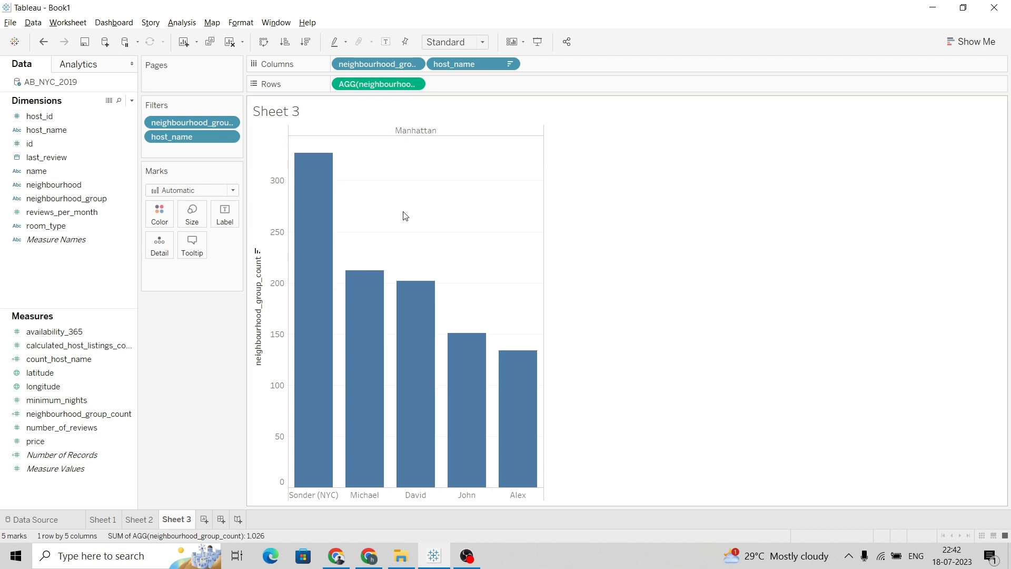
# Rename the vertical axis title to "Number of properties"
pyautogui.rightClick(263, 276)
pyautogui.click(318, 280)
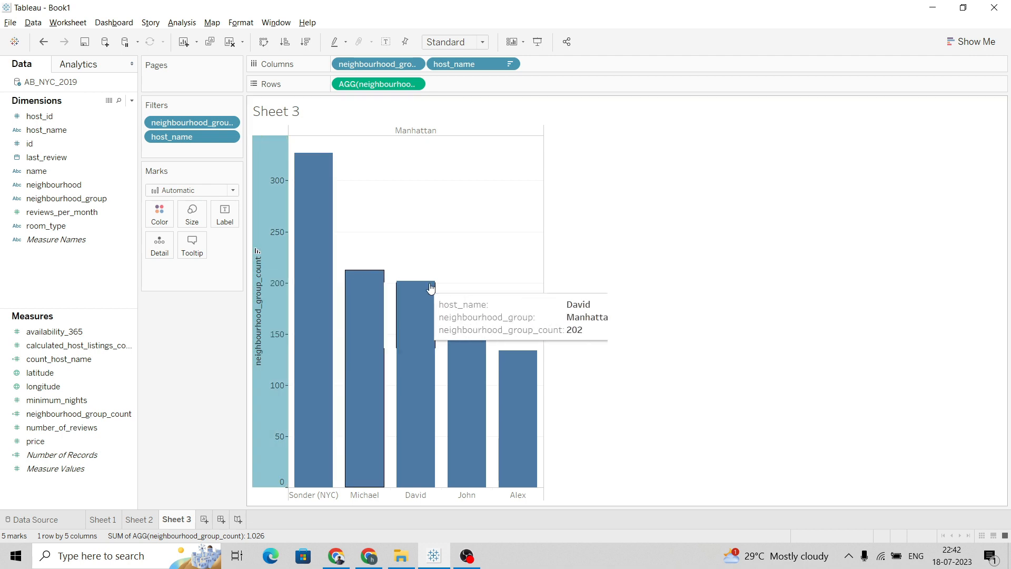
pyautogui.doubleClick(477, 359)
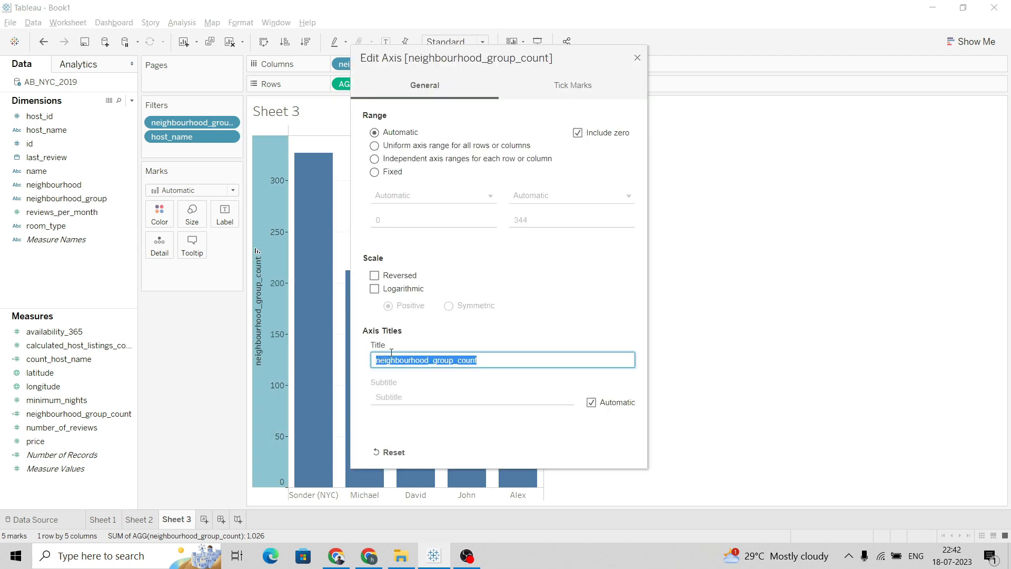
pyautogui.write('Number of properties')
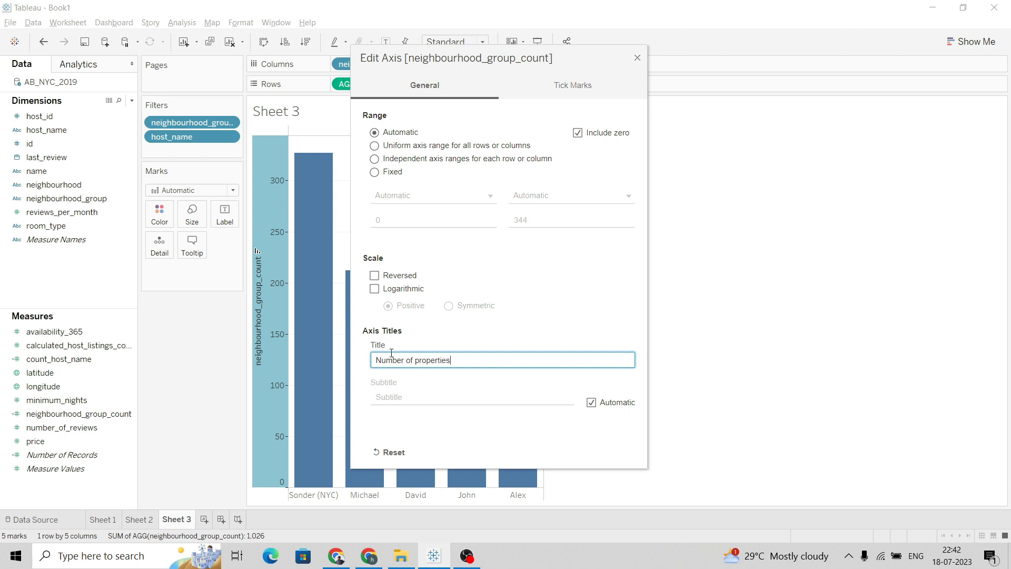
pyautogui.click(637, 58)
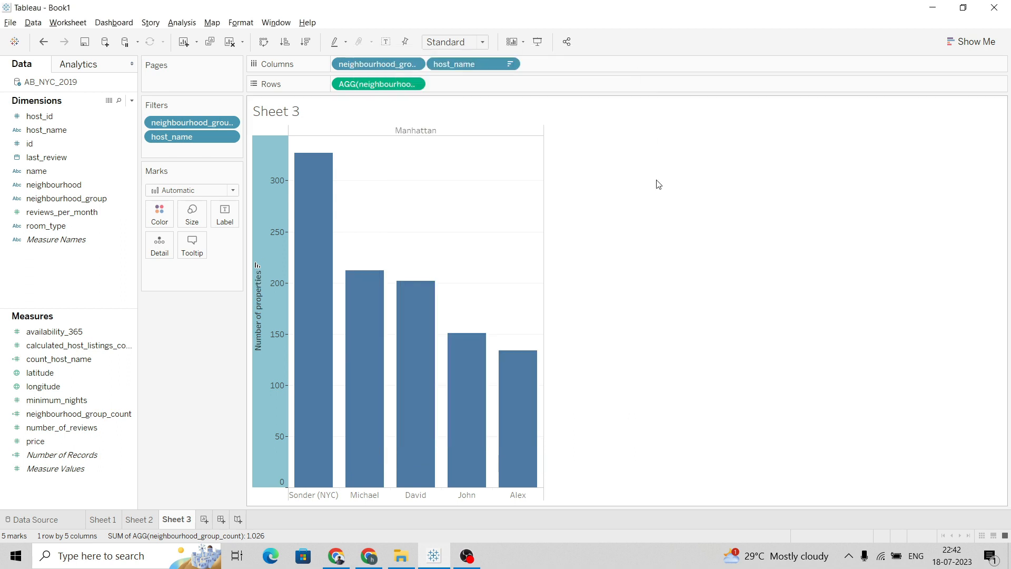
# Add a new worksheet and review the fourth question in the project document
pyautogui.hotkey('alt', 'Tab')
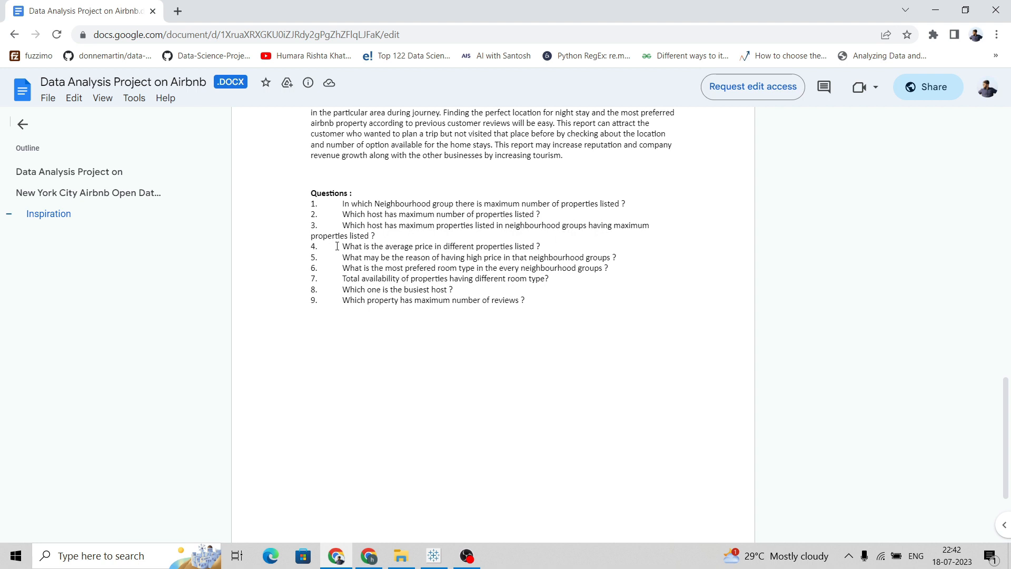
pyautogui.hotkey('alt', 'Tab')
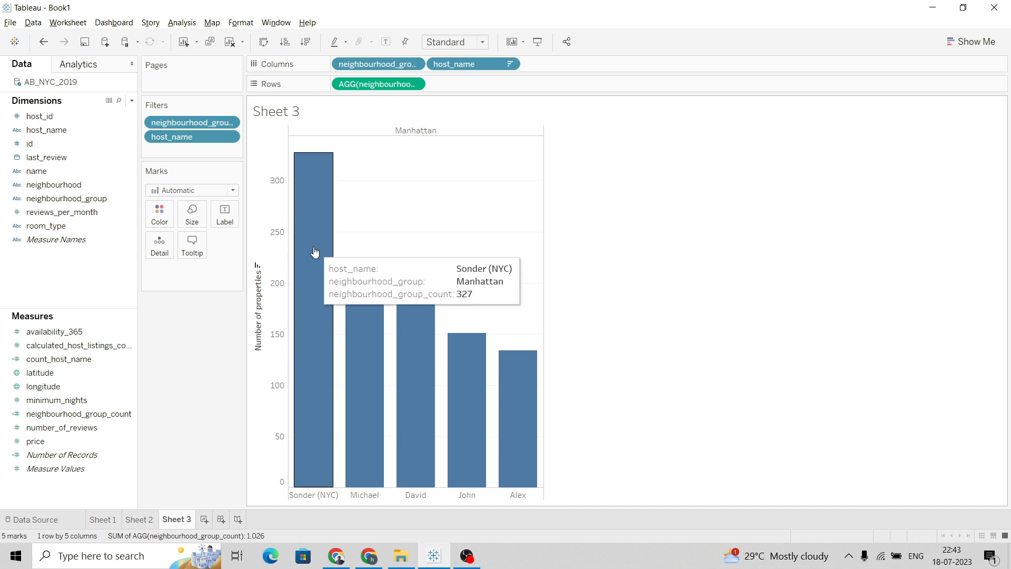
pyautogui.moveTo(323, 259)
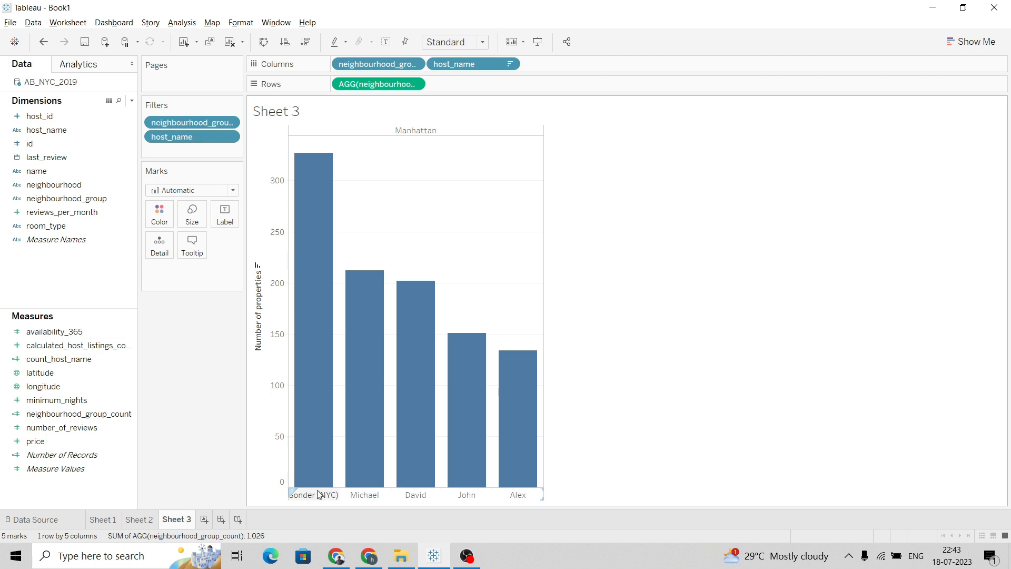
pyautogui.click(205, 520)
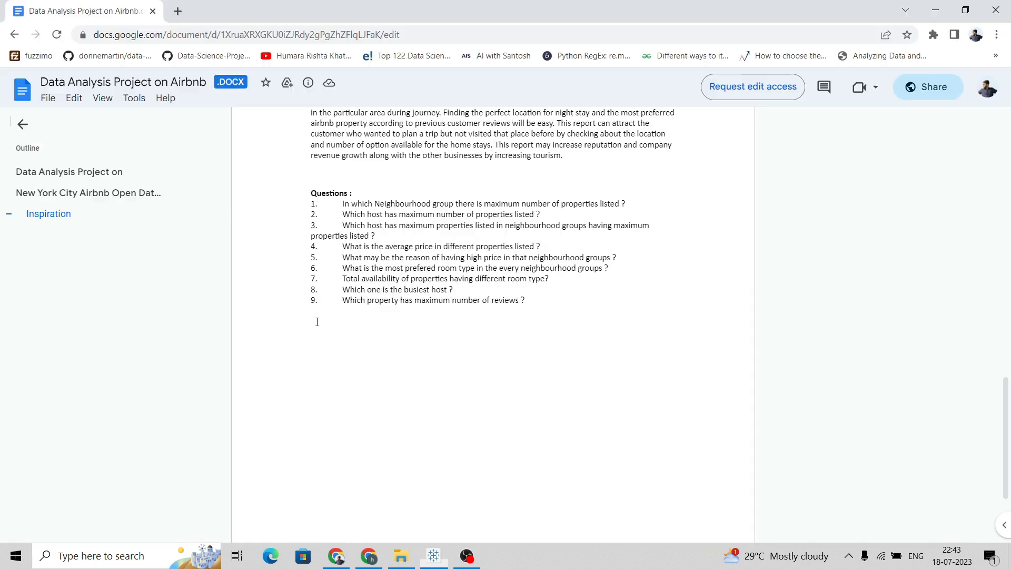
pyautogui.hotkey('alt', 'Tab')
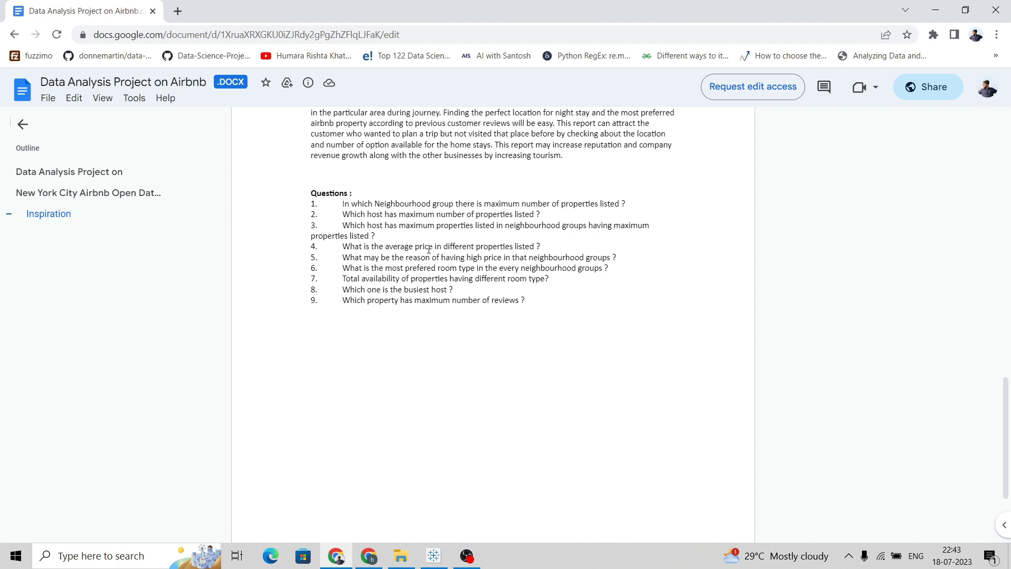
pyautogui.hotkey('alt', 'Tab')
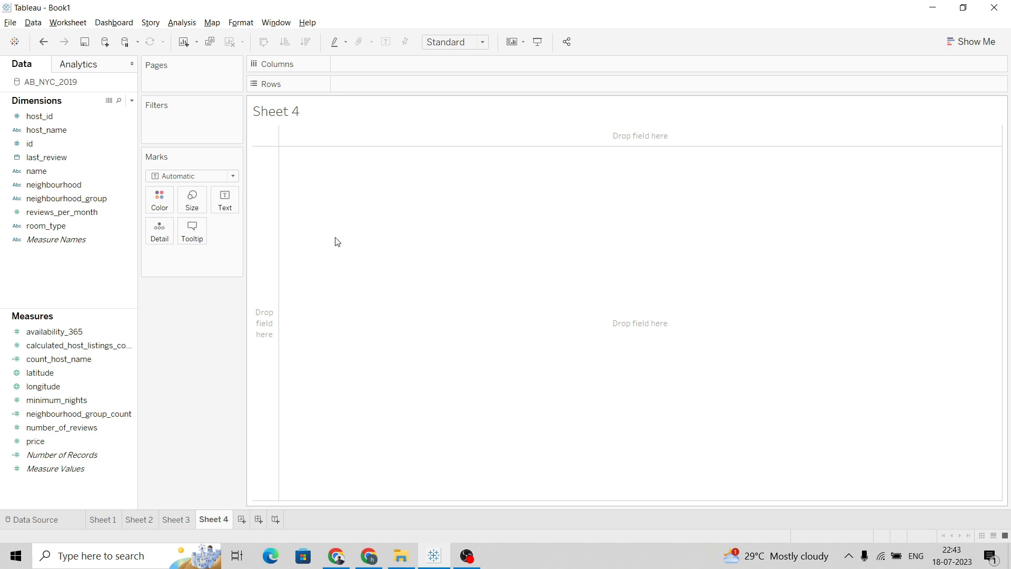
# Place room_type on Columns and price on Rows, then widen the chart
pyautogui.click(100, 215)
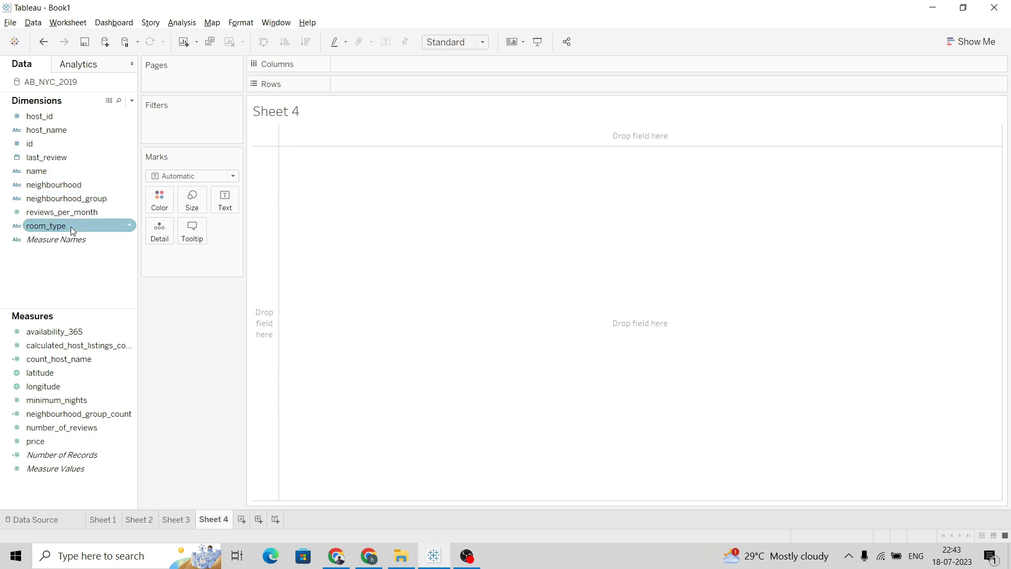
pyautogui.moveTo(70, 226); pyautogui.dragTo(394, 66)
pyautogui.moveTo(80, 441); pyautogui.dragTo(402, 85)
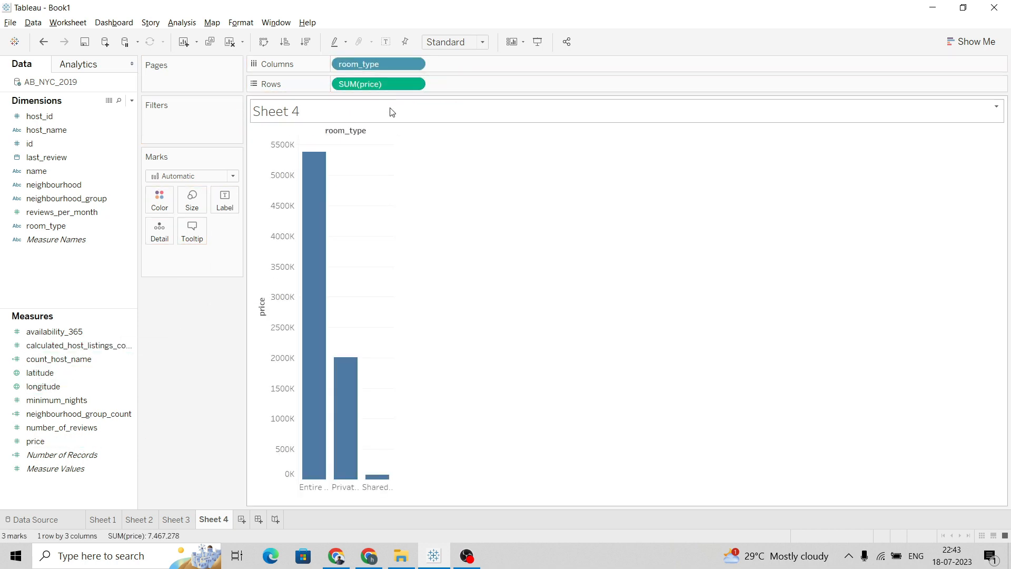
pyautogui.moveTo(393, 269); pyautogui.dragTo(498, 284)
# Review the fourth question in the project document again
pyautogui.hotkey('alt', 'Tab')
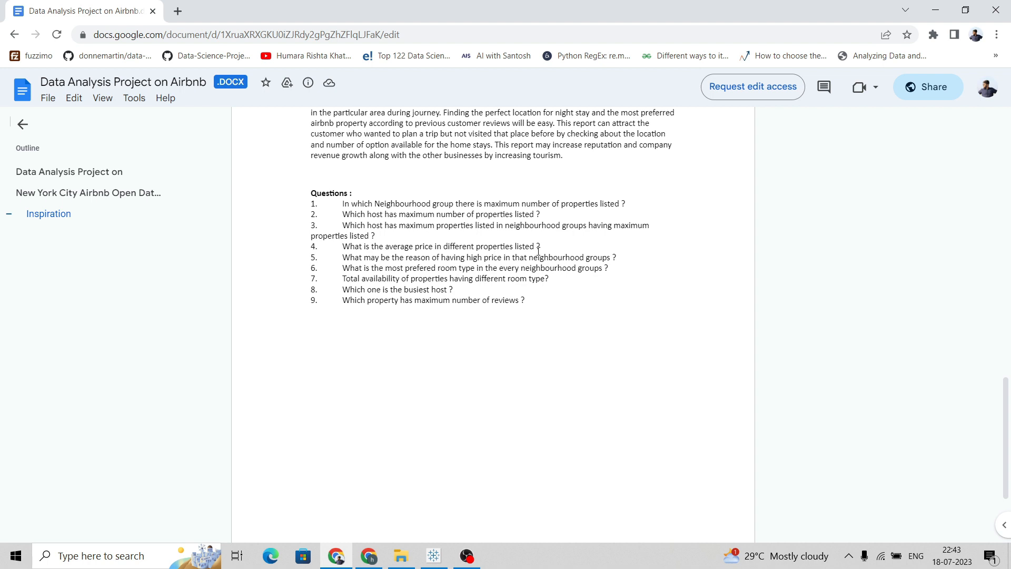
pyautogui.hotkey('alt', 'Tab')
pyautogui.moveTo(343, 286)
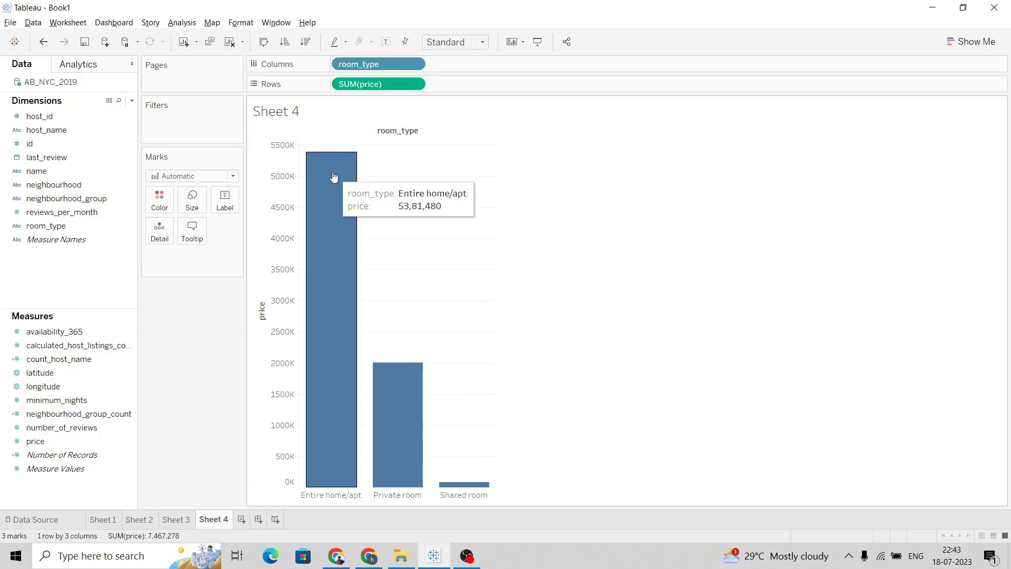
# Change the price measure on Rows from sum to Average
pyautogui.click(414, 85)
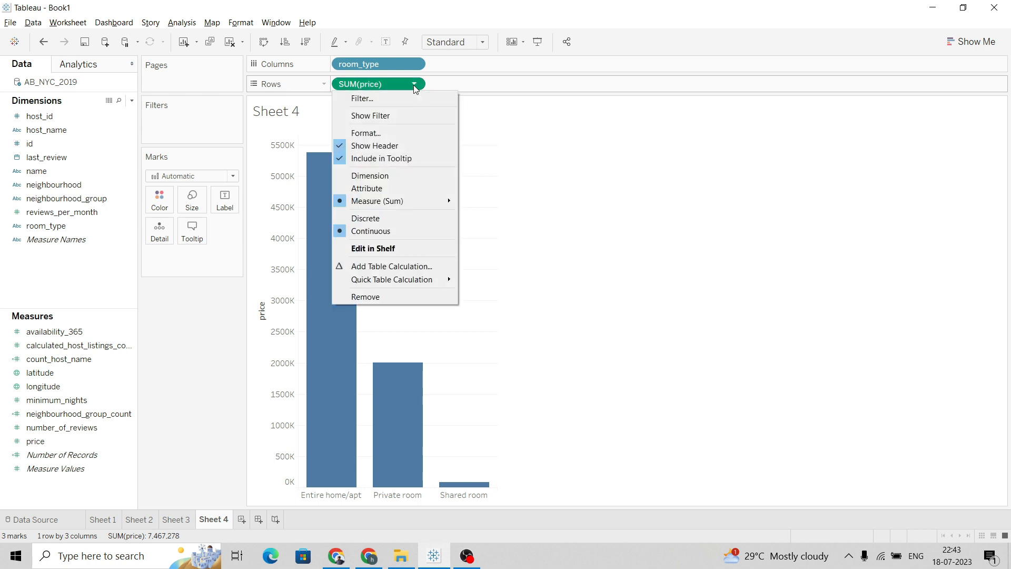
pyautogui.click(656, 235)
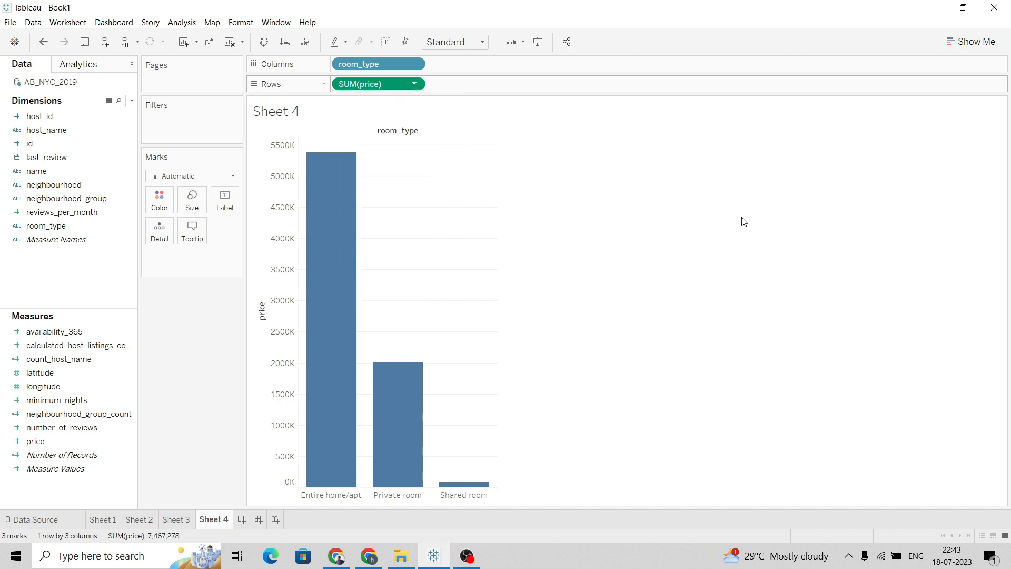
pyautogui.moveTo(343, 380)
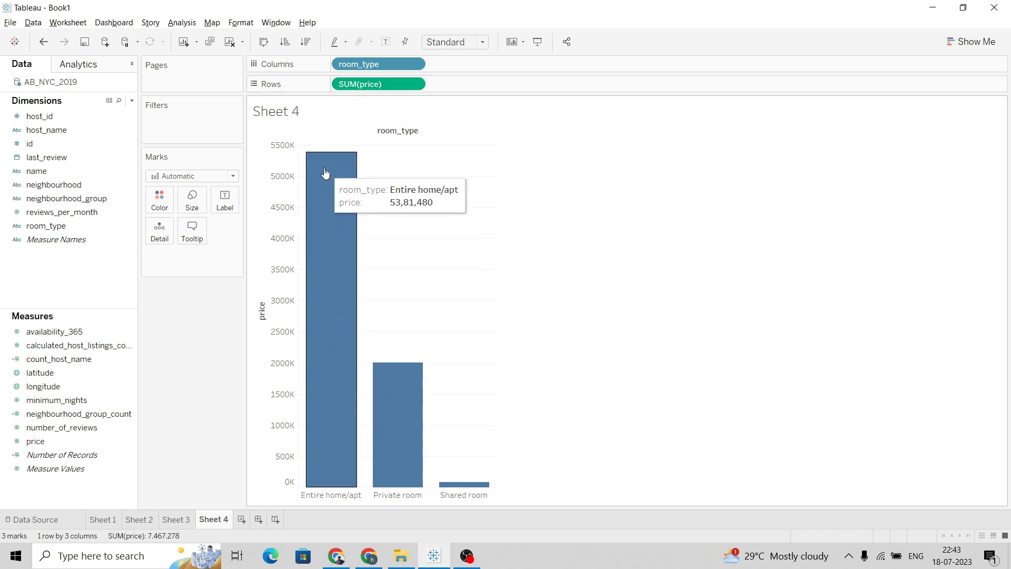
pyautogui.click(414, 82)
pyautogui.moveTo(406, 198)
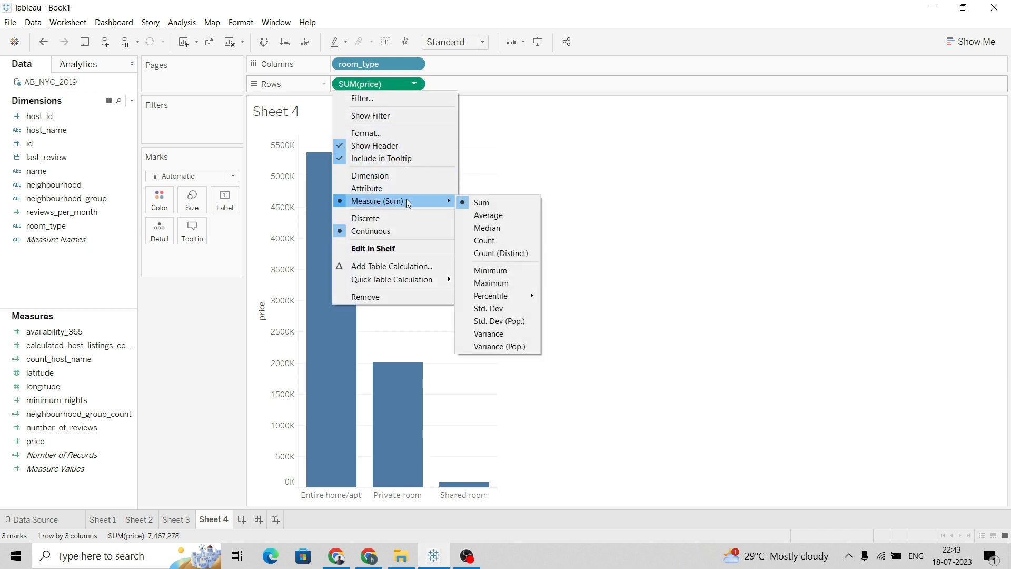
pyautogui.click(489, 215)
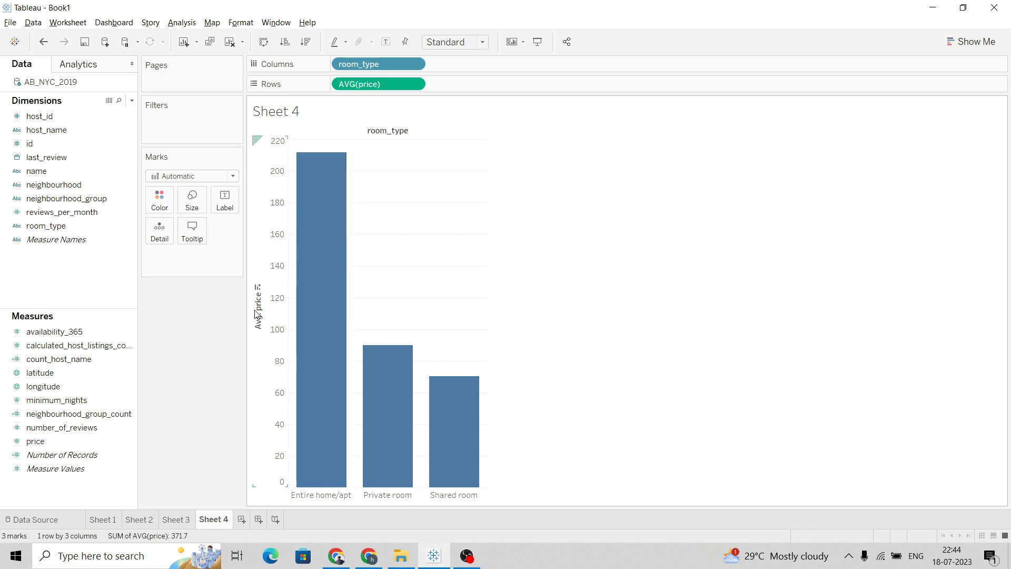
# Inspect the average price shown for each room type bar
pyautogui.moveTo(298, 192)
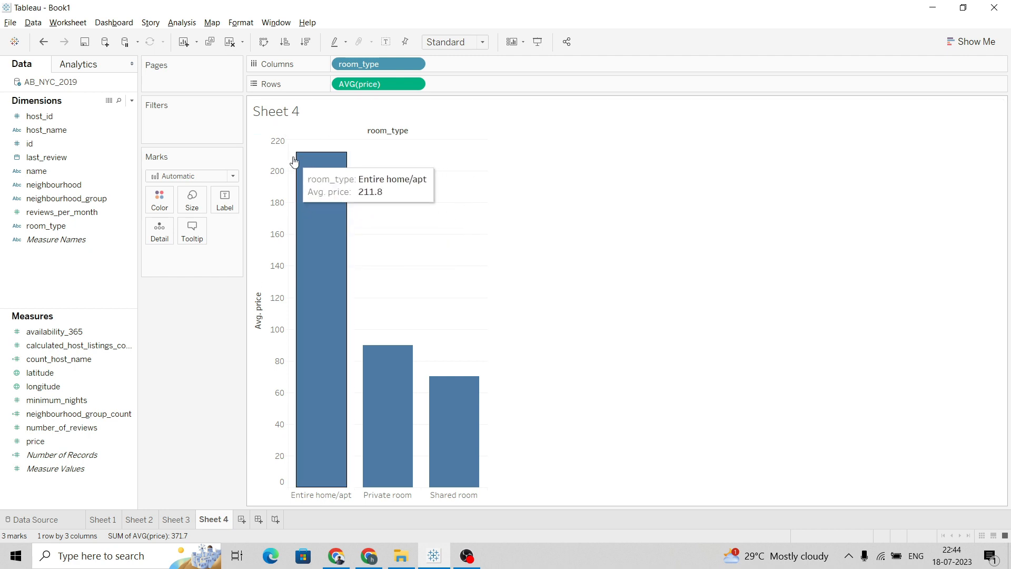
pyautogui.moveTo(379, 394)
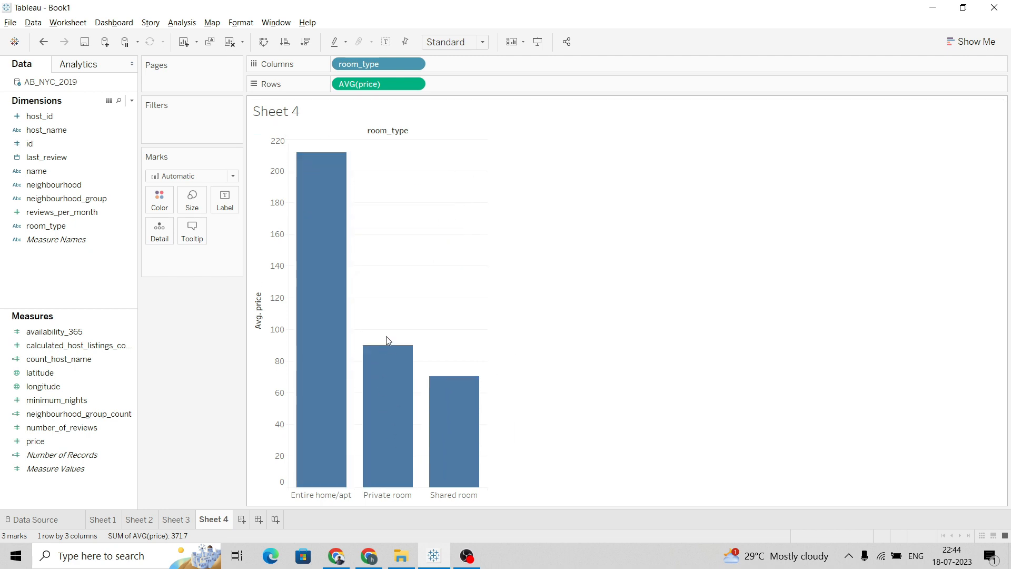
pyautogui.moveTo(427, 412)
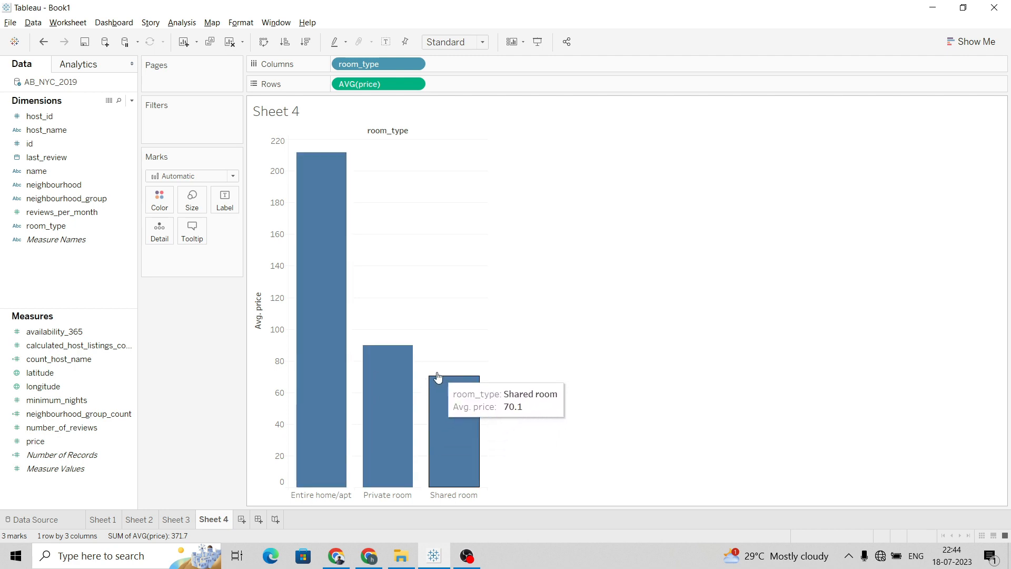
pyautogui.moveTo(313, 326)
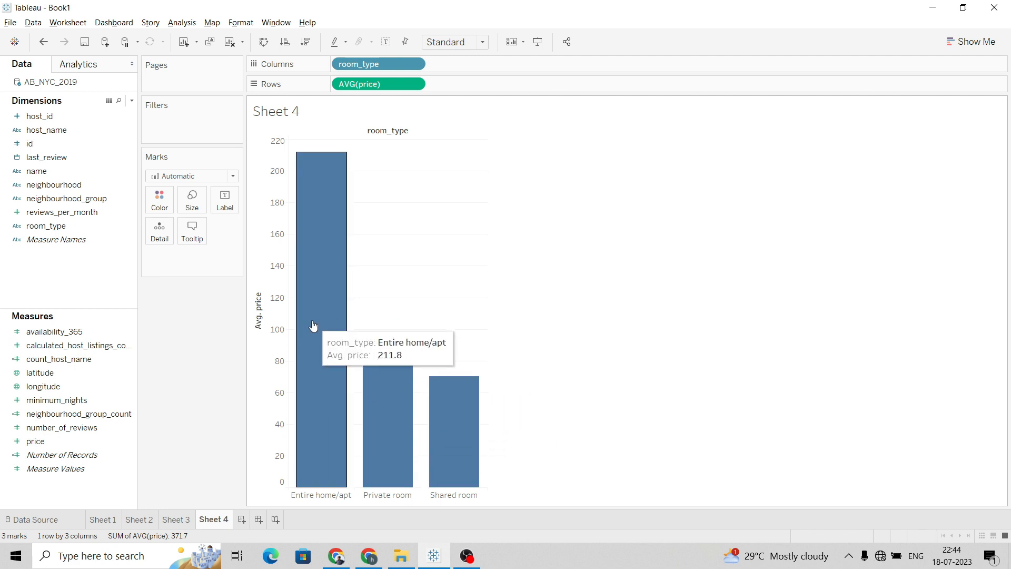
# Retitle the price axis on Sheet 4 as Price and hide the room_type field label above the columns
pyautogui.click(258, 307)
pyautogui.rightClick(258, 308)
pyautogui.press('Escape')
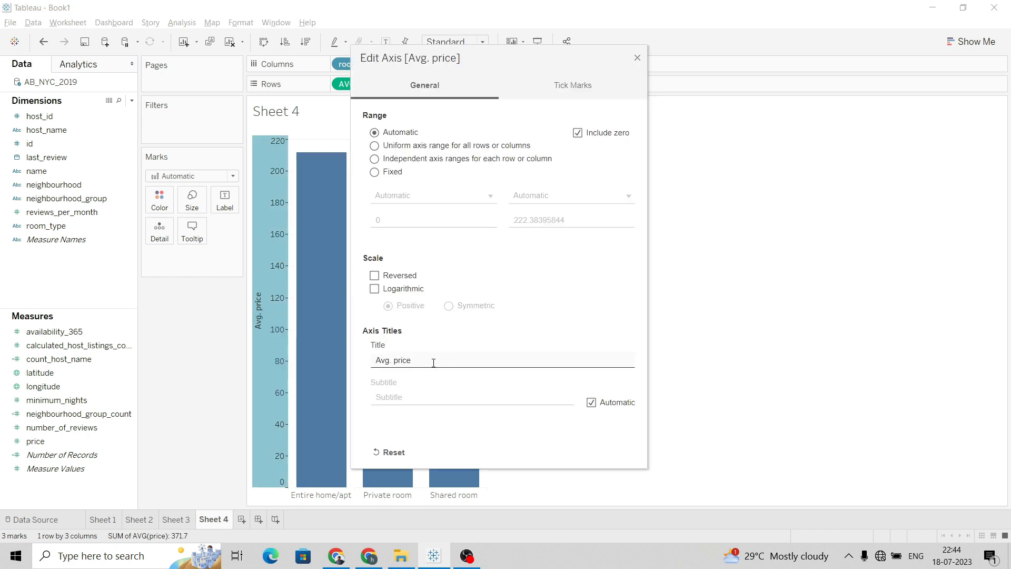
pyautogui.moveTo(426, 360); pyautogui.dragTo(378, 361)
pyautogui.write('Pr')
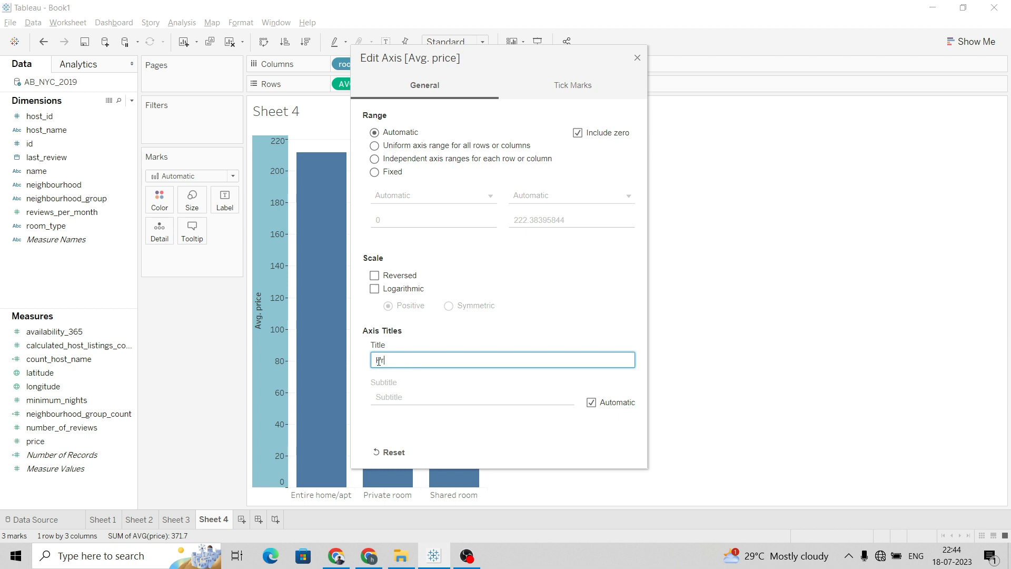
pyautogui.write('ice')
pyautogui.click(638, 58)
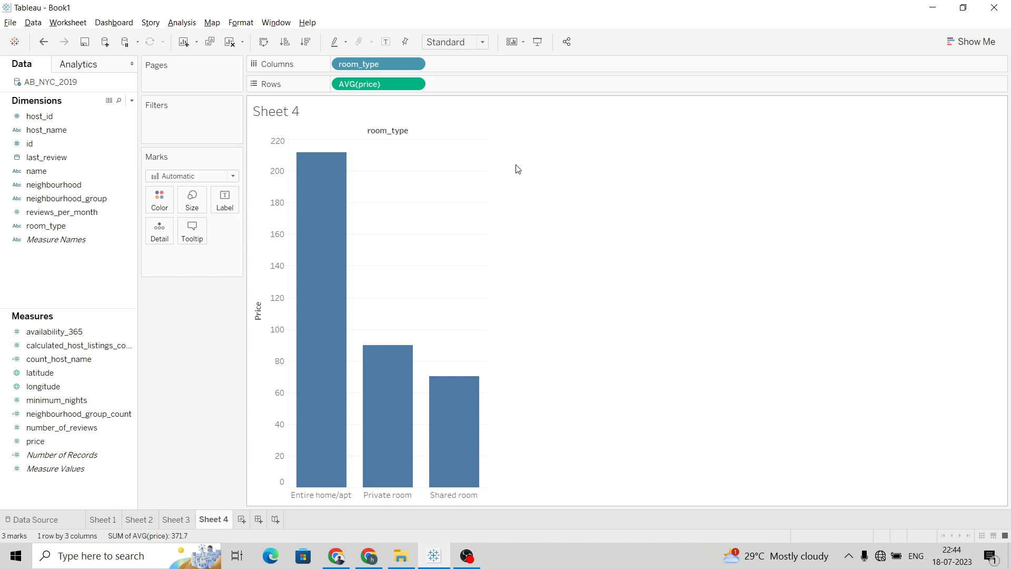
pyautogui.rightClick(397, 136)
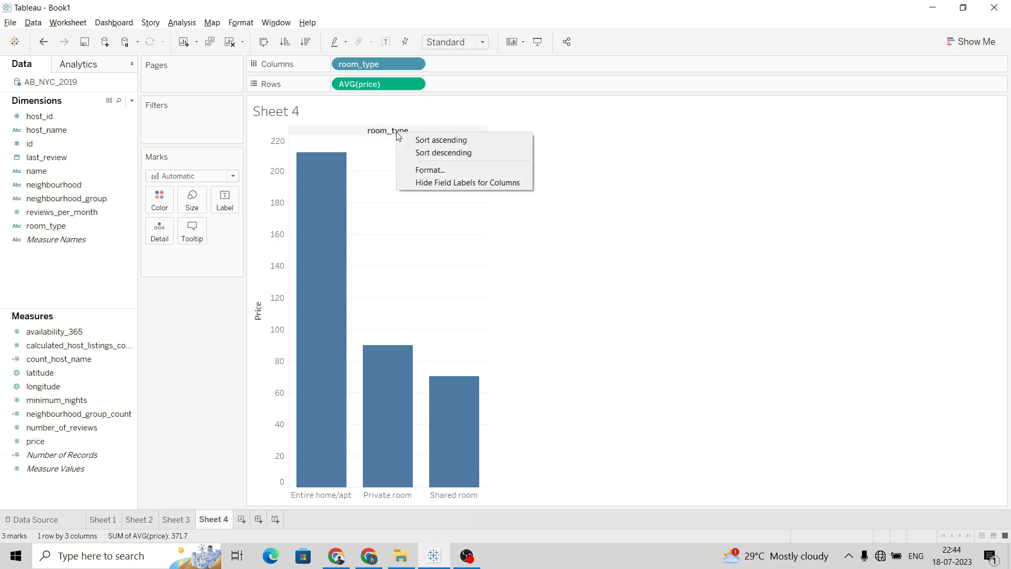
pyautogui.click(429, 179)
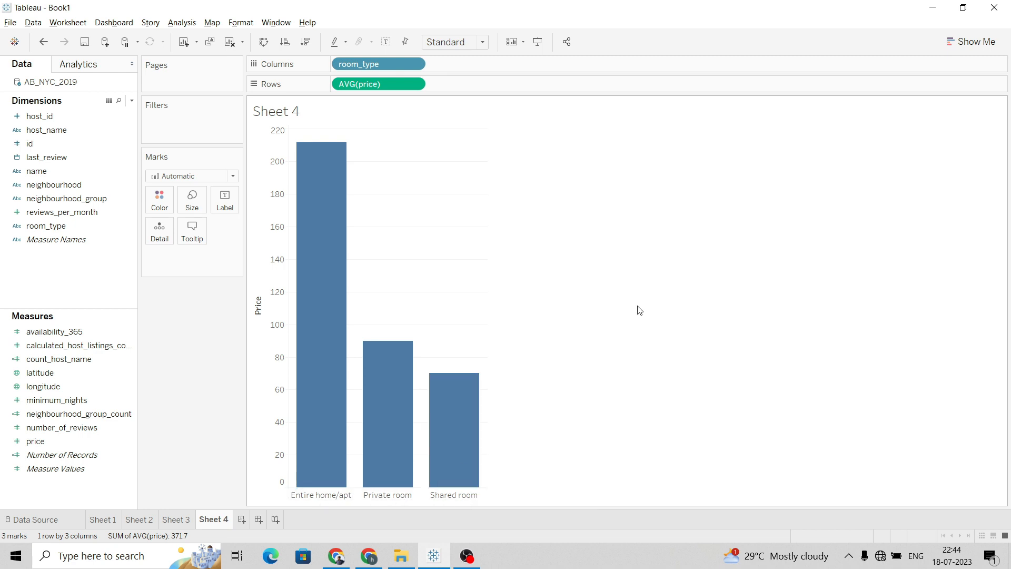
# Check the project questions in the document and add a new worksheet
pyautogui.hotkey('alt', 'Tab')
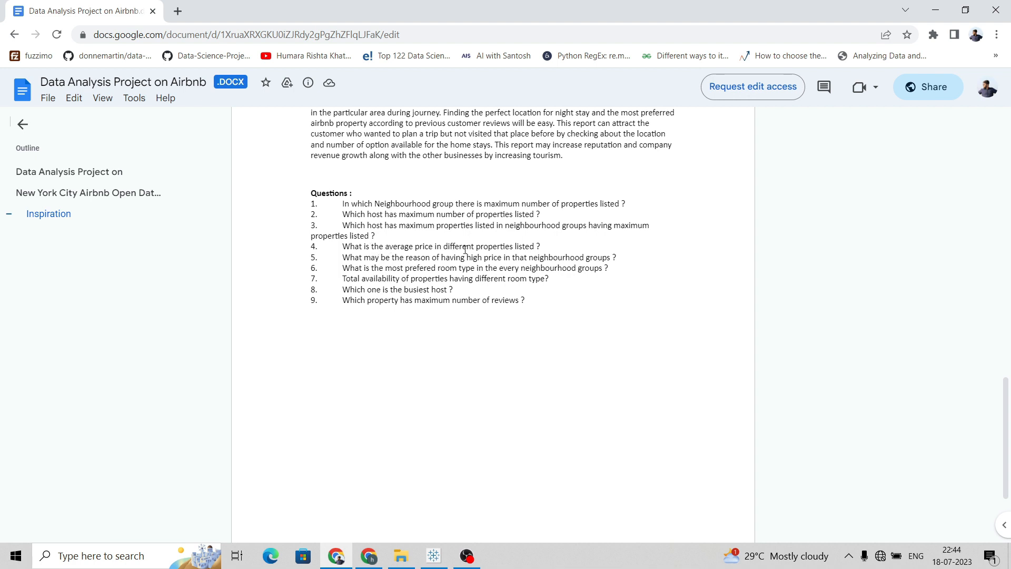
pyautogui.hotkey('alt', 'Tab')
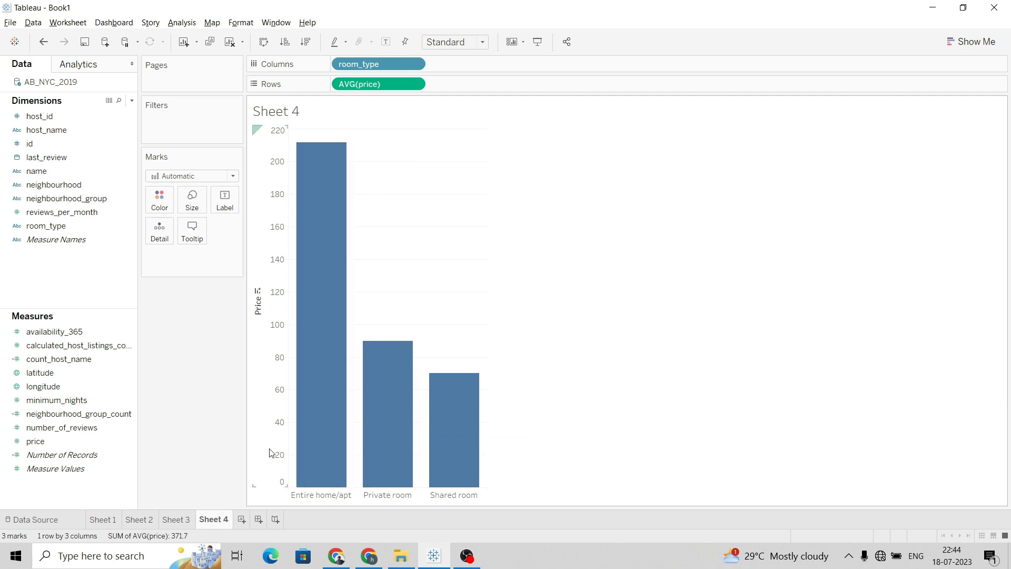
pyautogui.click(241, 519)
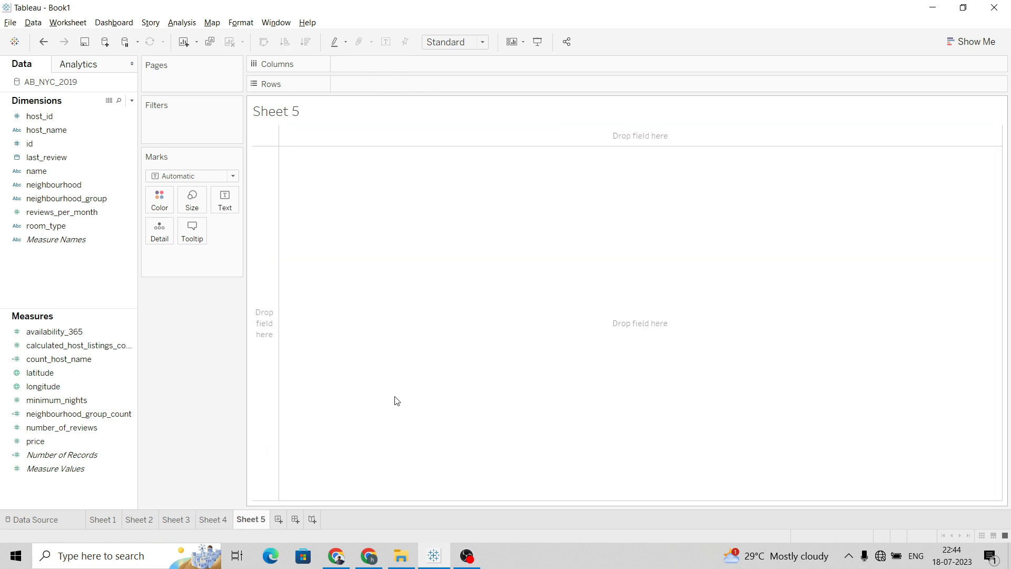
# Review the list of project questions in the document
pyautogui.hotkey('alt', 'Tab')
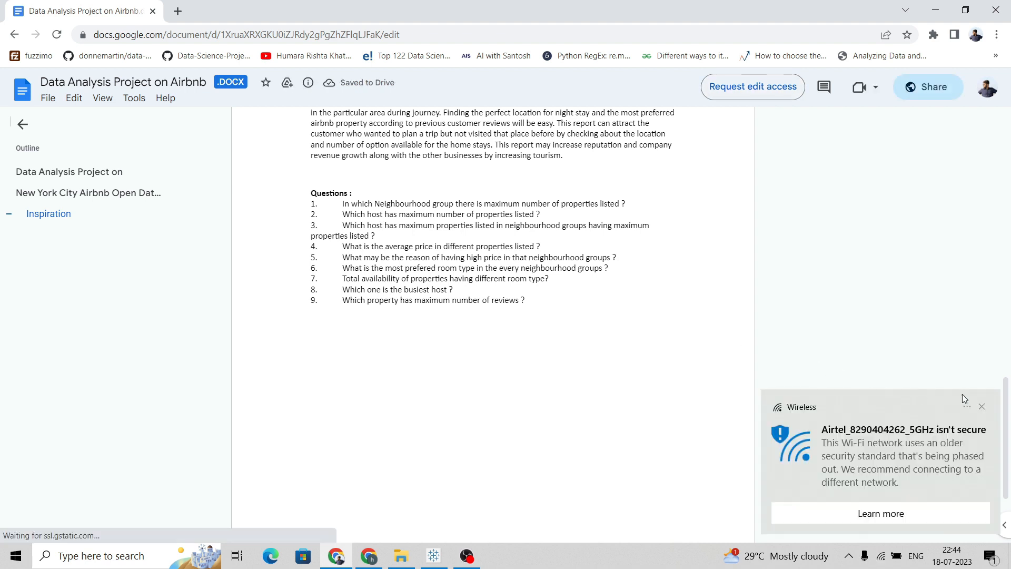
pyautogui.click(982, 406)
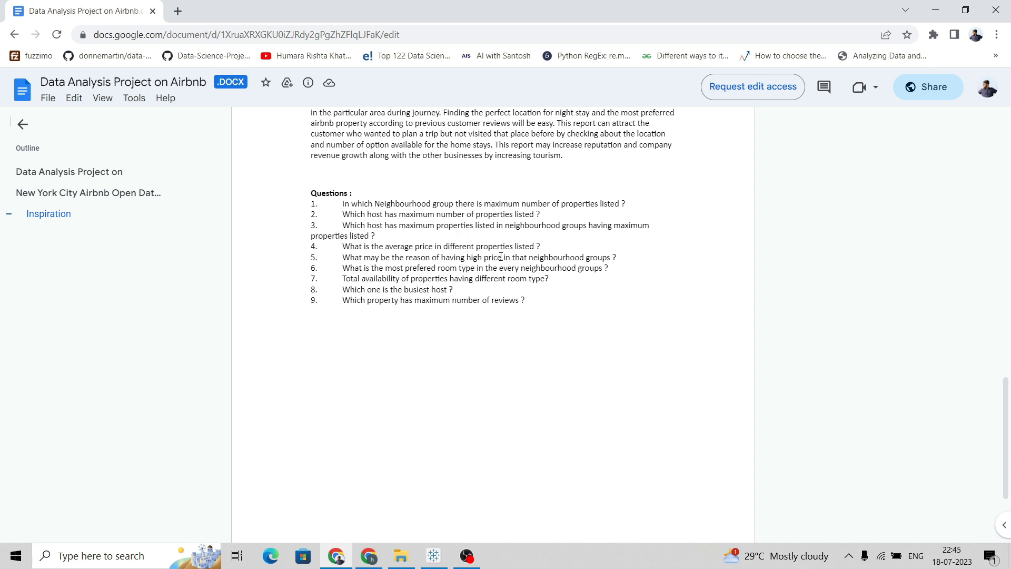
pyautogui.hotkey('alt', 'Tab')
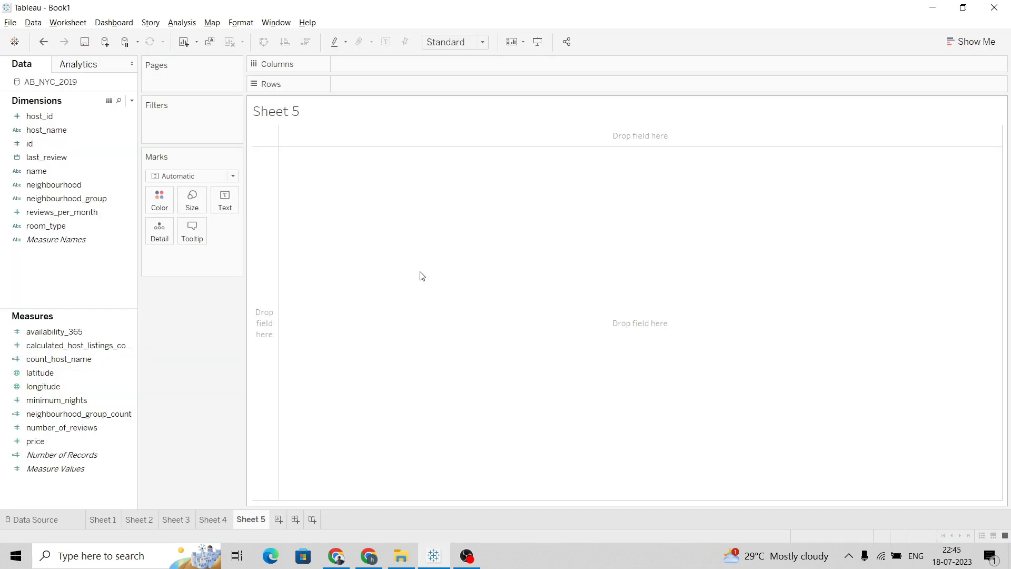
pyautogui.hotkey('alt', 'Tab')
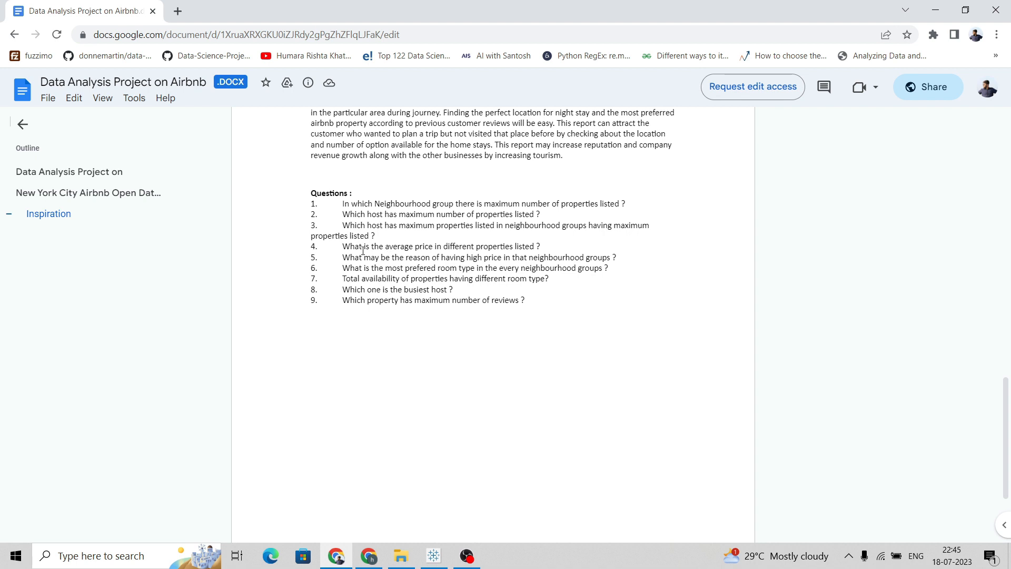
pyautogui.hotkey('alt', 'Tab')
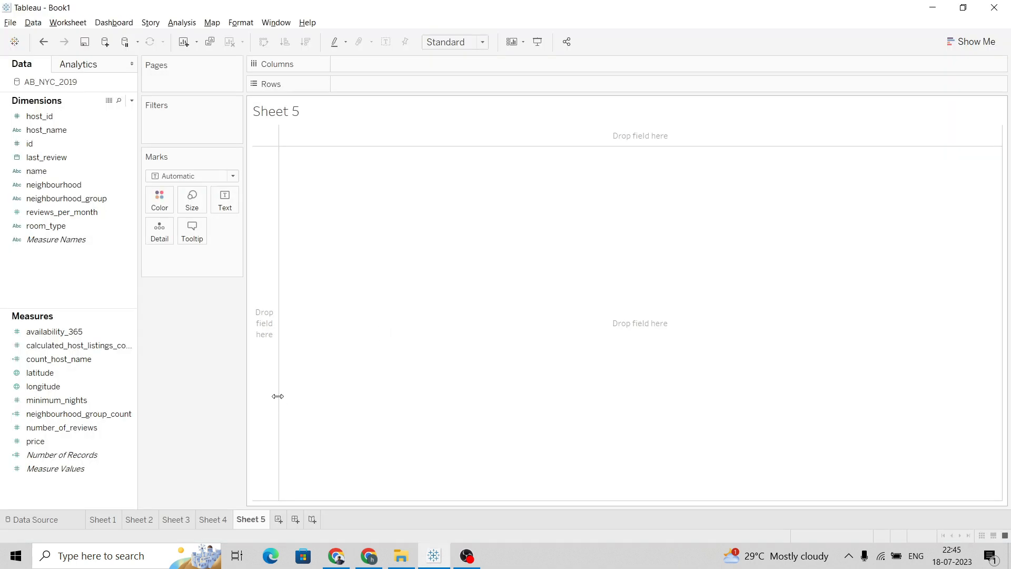
# On Sheet 4, replace room_type on Columns with neighbourhood_group and widen the chart
pyautogui.click(223, 520)
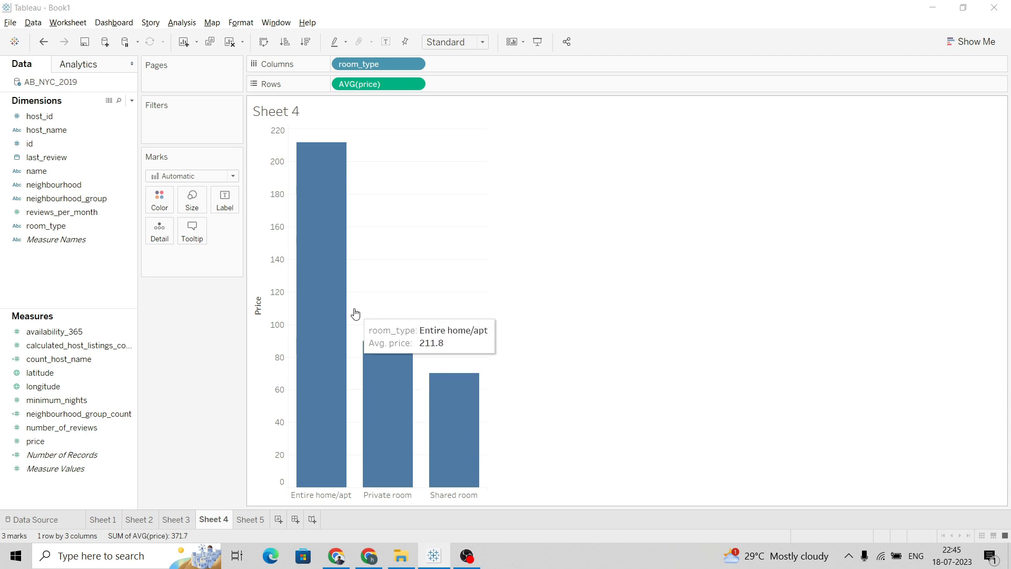
pyautogui.hotkey('alt', 'Tab')
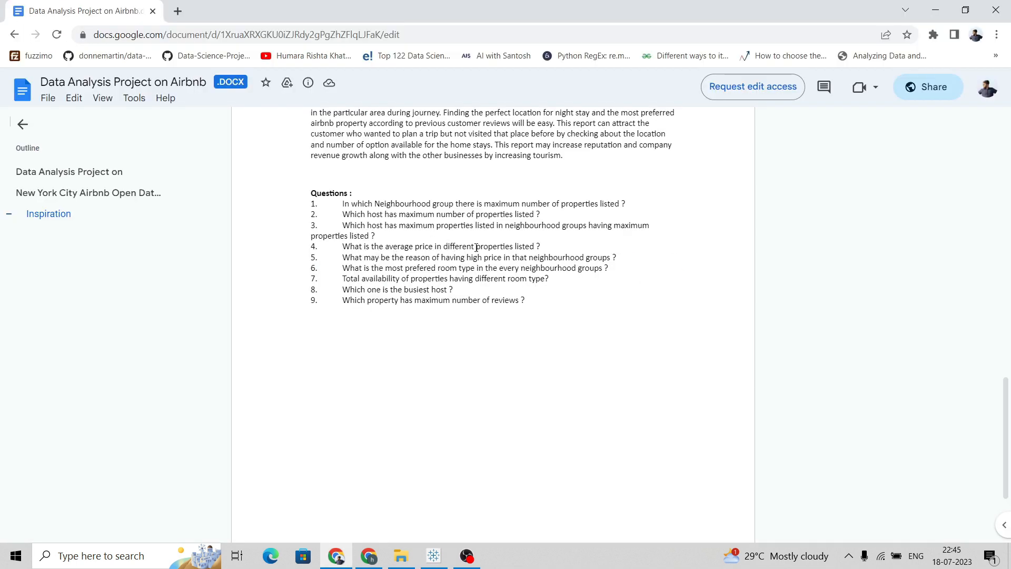
pyautogui.hotkey('alt', 'Tab')
pyautogui.moveTo(316, 199)
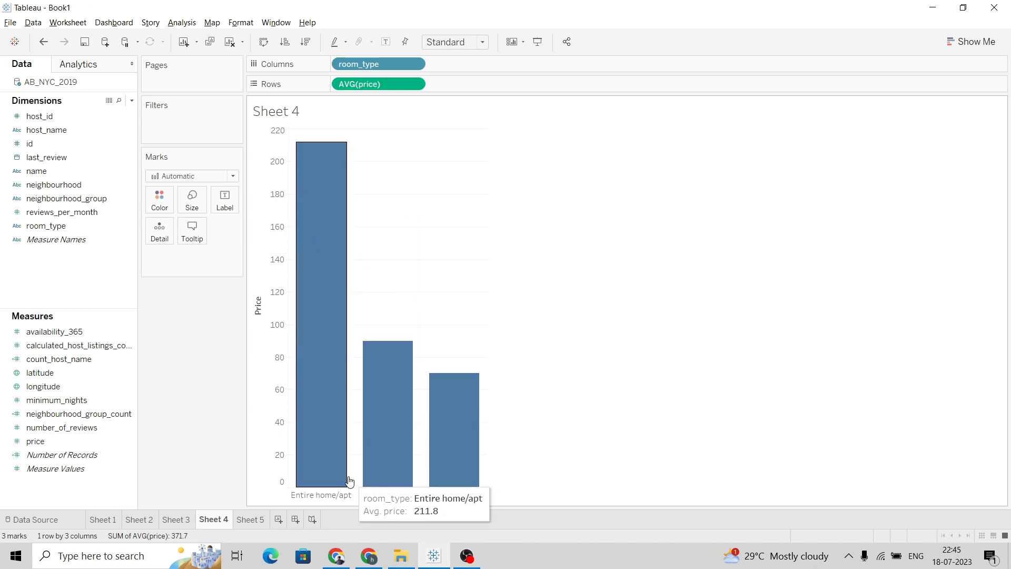
pyautogui.click(416, 64)
pyautogui.click(400, 266)
pyautogui.click(92, 201)
pyautogui.moveTo(93, 201); pyautogui.dragTo(405, 67)
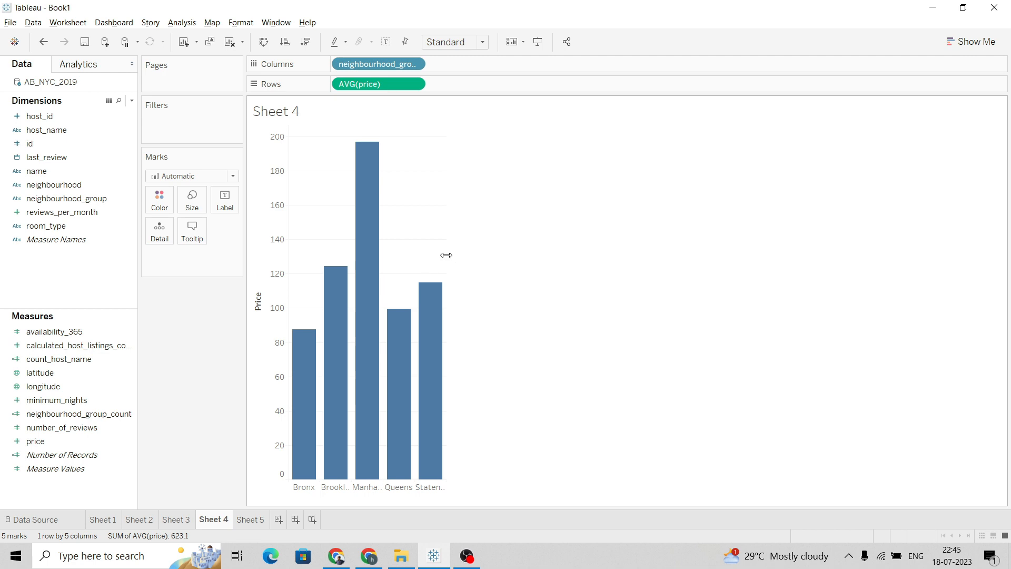
pyautogui.moveTo(447, 255); pyautogui.dragTo(524, 271)
# Sort the neighbourhood groups on Sheet 4 by average price in descending order
pyautogui.click(103, 519)
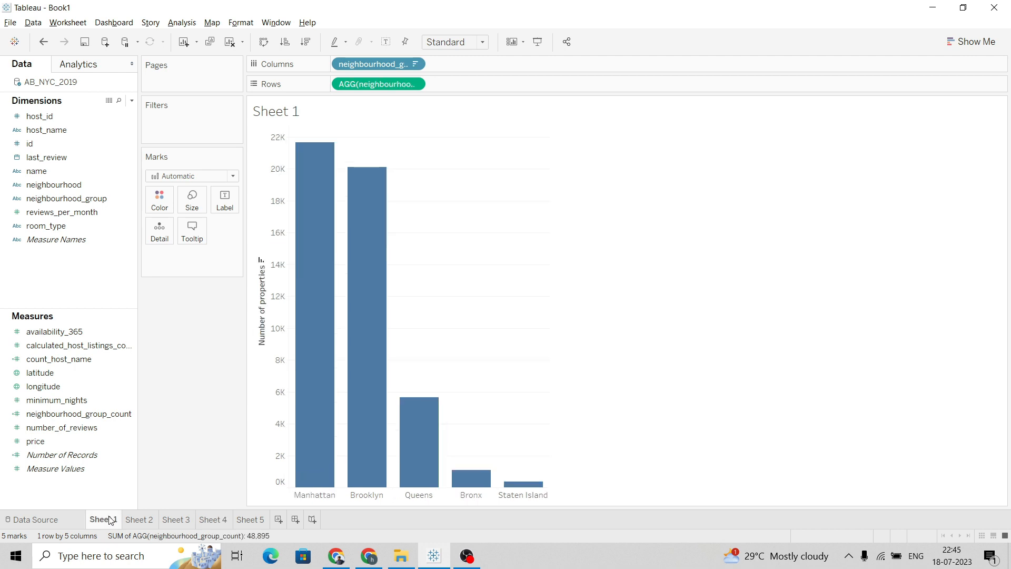
pyautogui.click(213, 519)
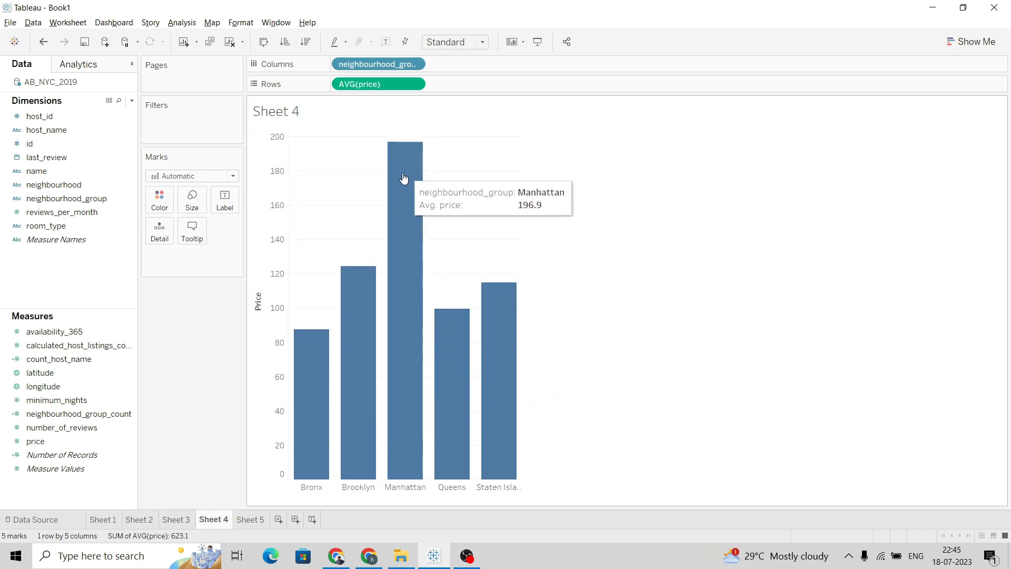
pyautogui.hotkey('alt', 'Tab')
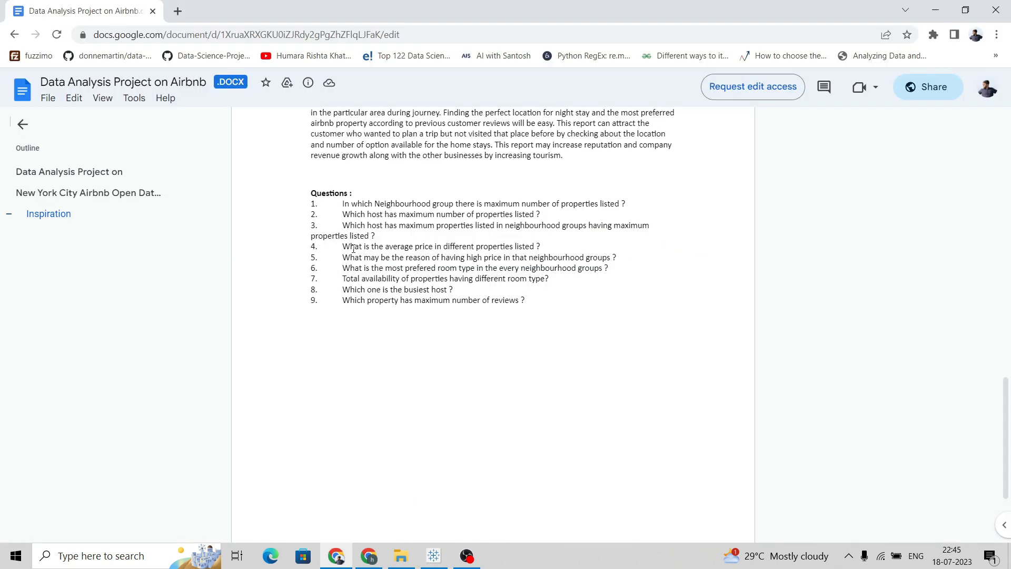
pyautogui.hotkey('alt', 'Tab')
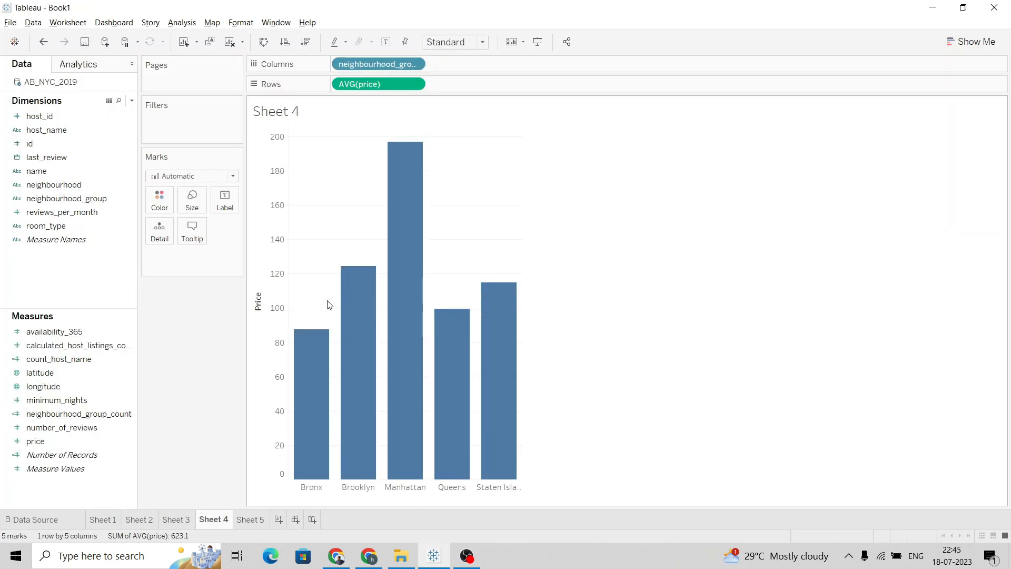
pyautogui.hotkey('alt', 'Tab')
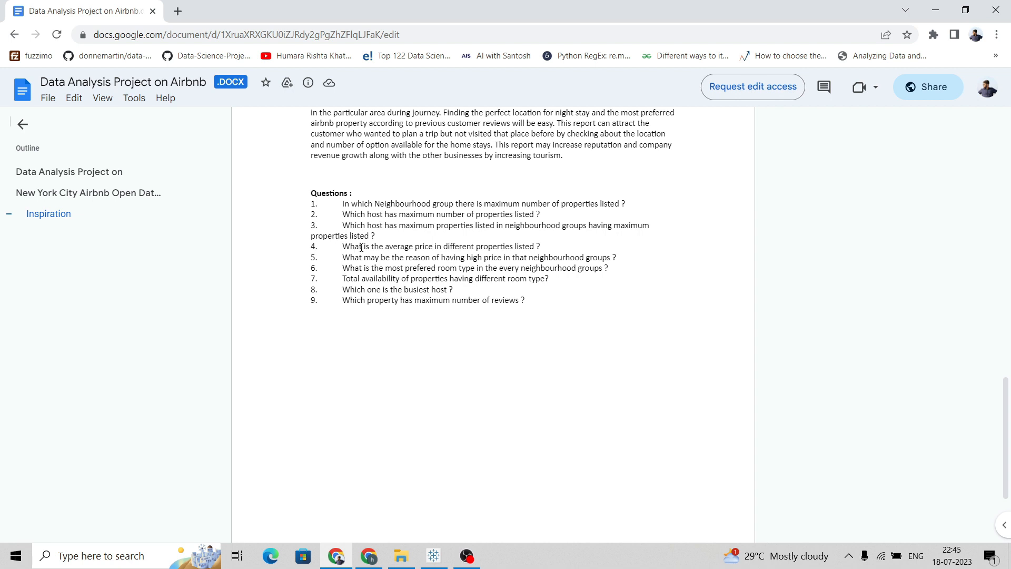
pyautogui.hotkey('alt', 'Tab')
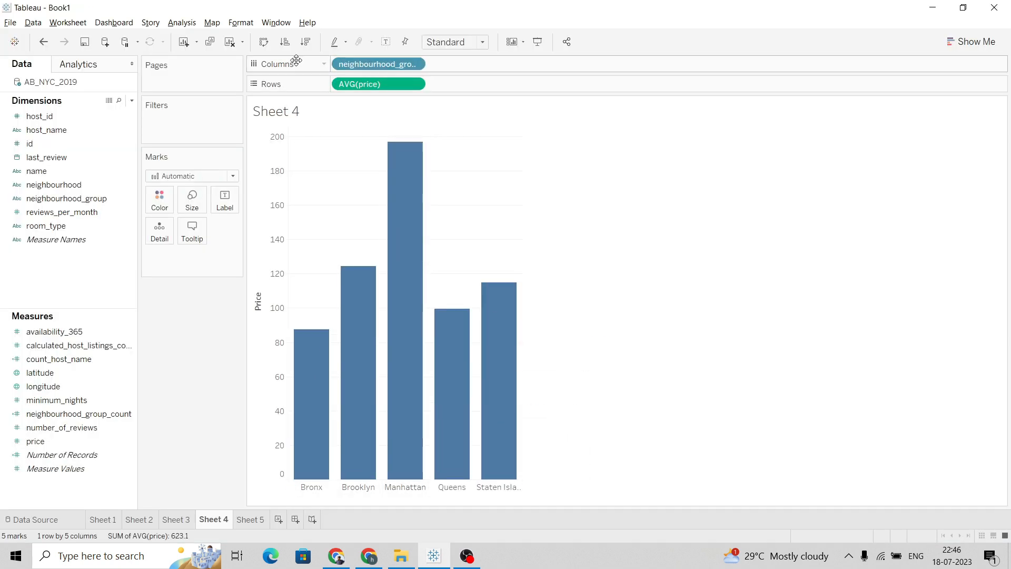
pyautogui.click(306, 41)
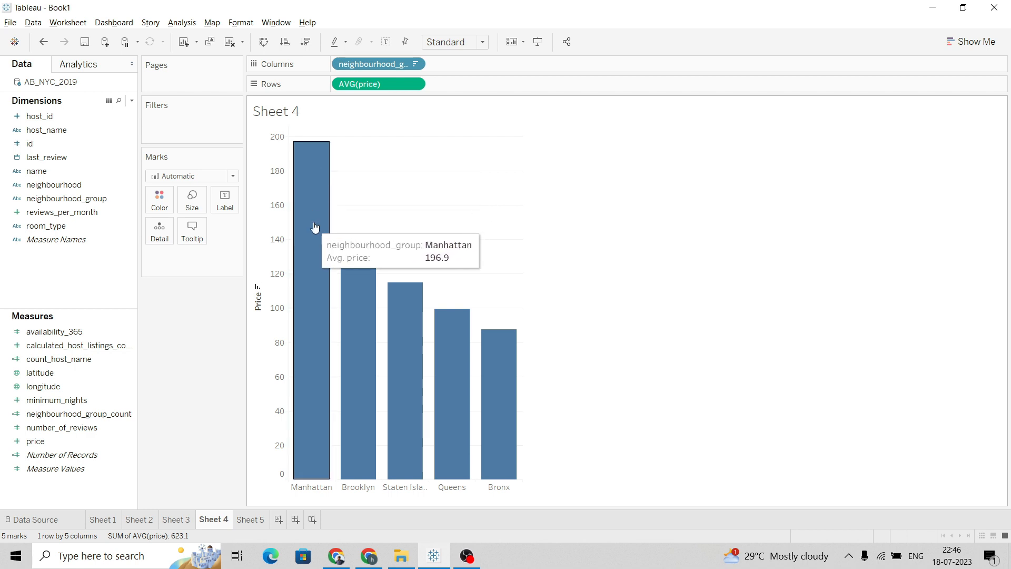
# On Sheet 5, place neighbourhood_group and room_type on Columns and price on Rows, then widen the chart
pyautogui.click(251, 519)
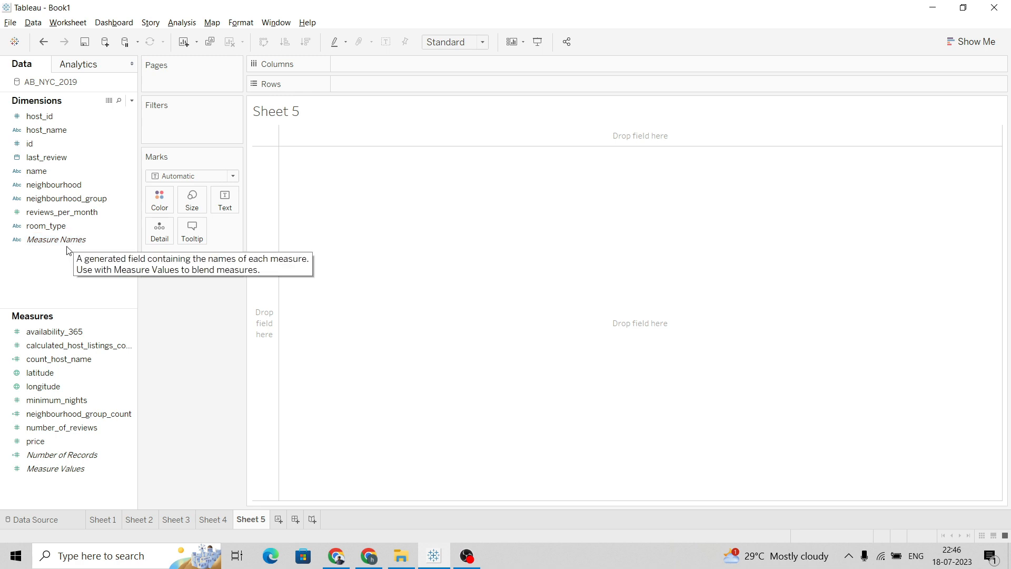
pyautogui.moveTo(63, 198); pyautogui.dragTo(399, 65)
pyautogui.moveTo(62, 440); pyautogui.dragTo(392, 83)
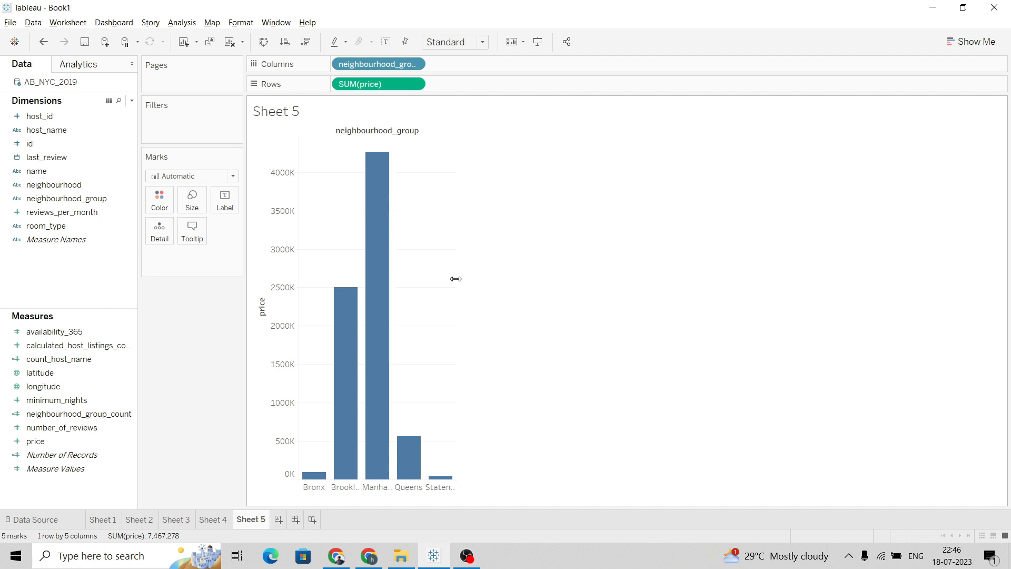
pyautogui.moveTo(462, 280); pyautogui.dragTo(694, 293)
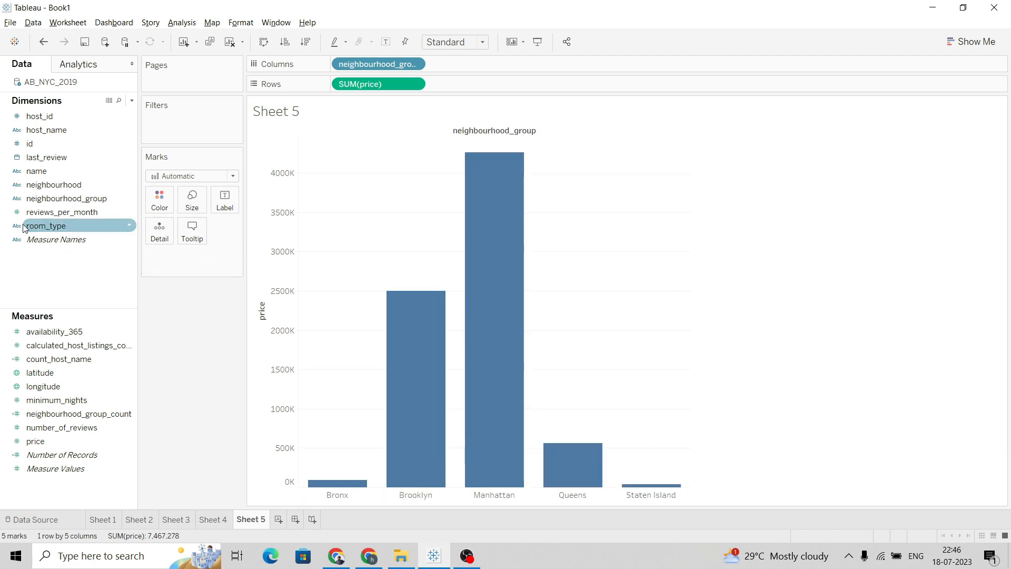
pyautogui.moveTo(78, 226); pyautogui.dragTo(489, 65)
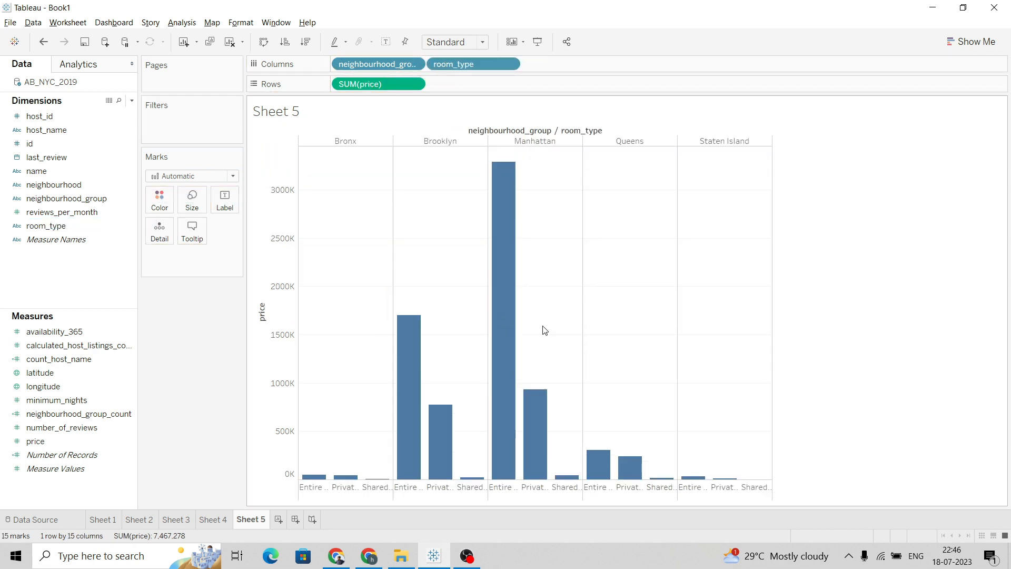
pyautogui.moveTo(772, 280); pyautogui.dragTo(802, 284)
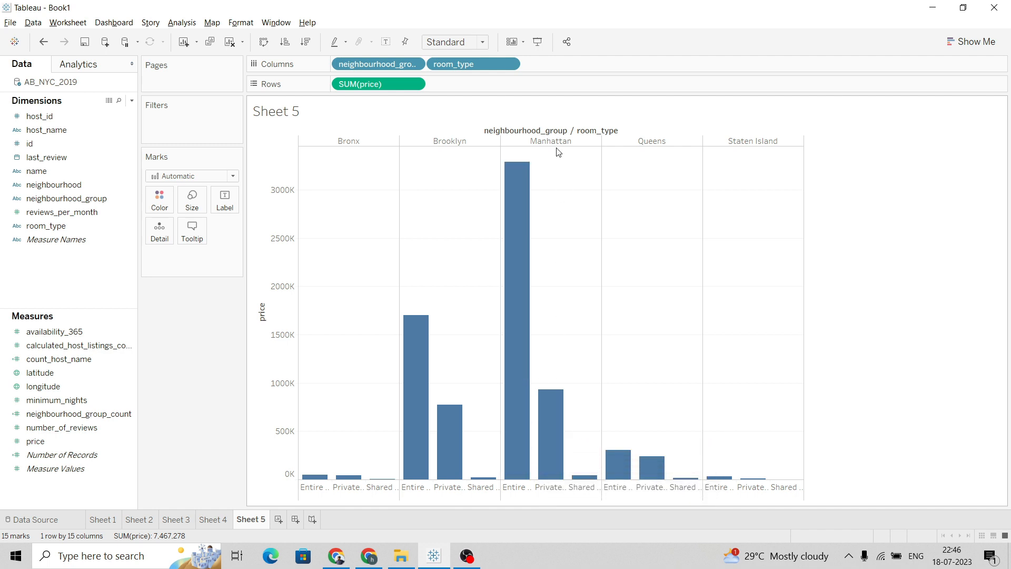
# Hide the field labels for columns on the Sheet 5 chart
pyautogui.moveTo(519, 161)
pyautogui.moveTo(529, 180)
pyautogui.rightClick(556, 136)
pyautogui.click(586, 179)
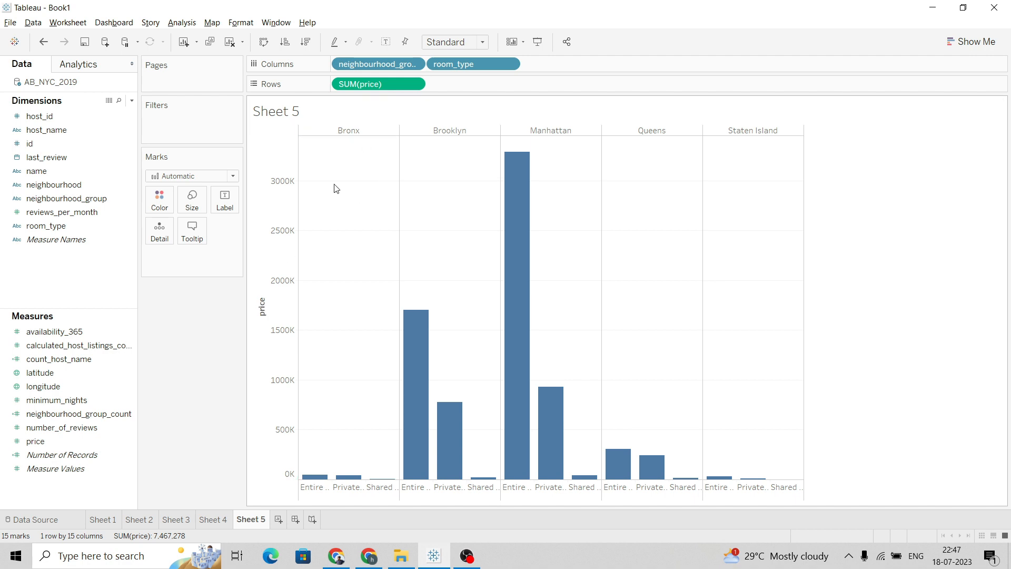
# Change the price measure on Rows from sum to Average
pyautogui.click(414, 86)
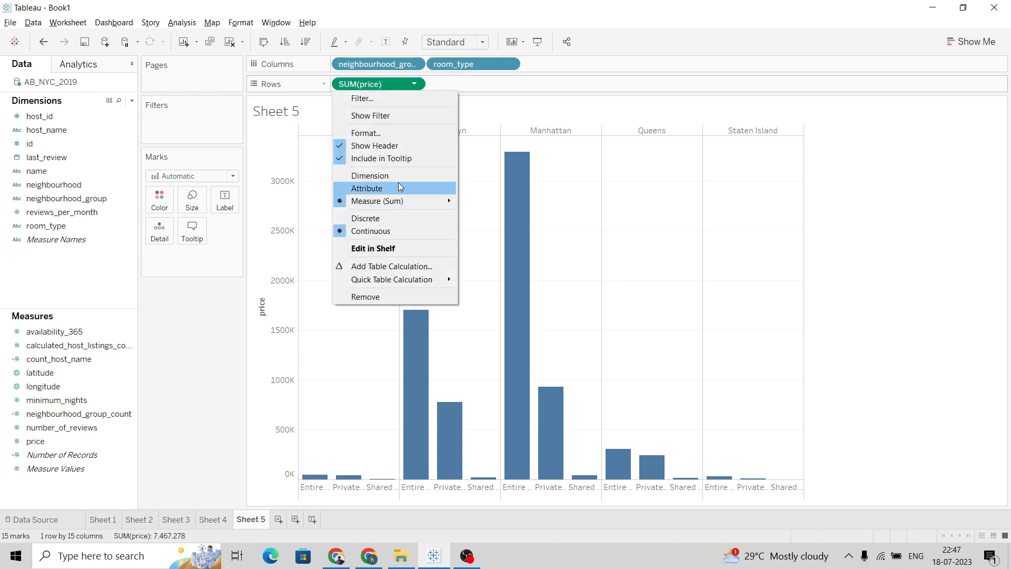
pyautogui.moveTo(424, 200)
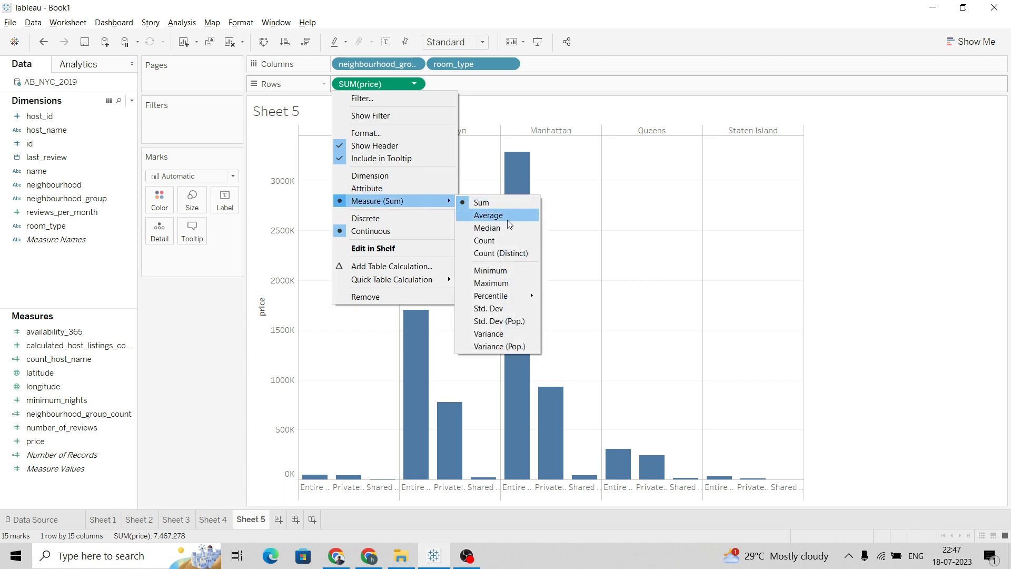
pyautogui.click(508, 219)
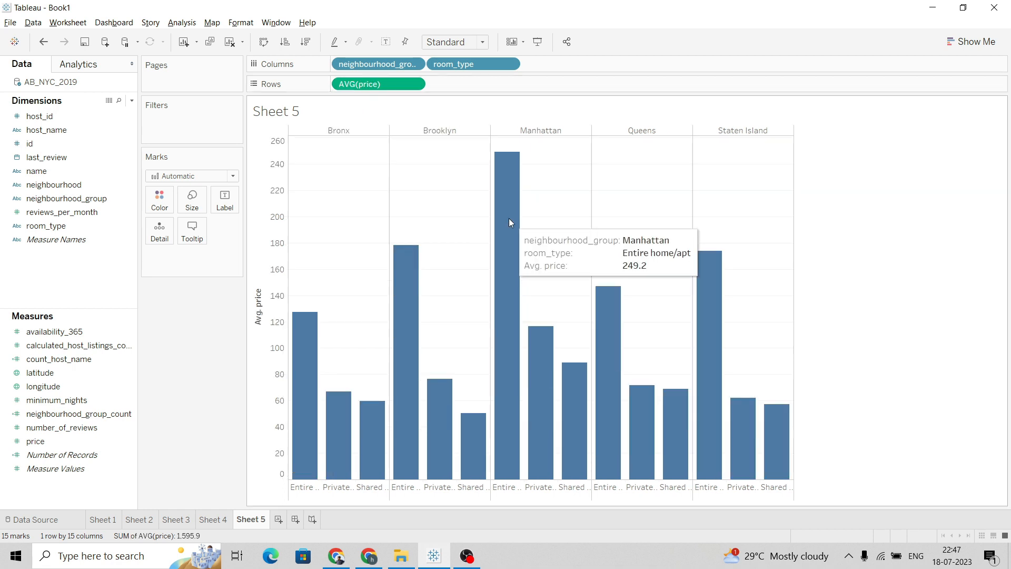
# Retitle the price axis on Sheet 5 as Price
pyautogui.doubleClick(259, 306)
pyautogui.moveTo(420, 360); pyautogui.dragTo(371, 368)
pyautogui.write('Price')
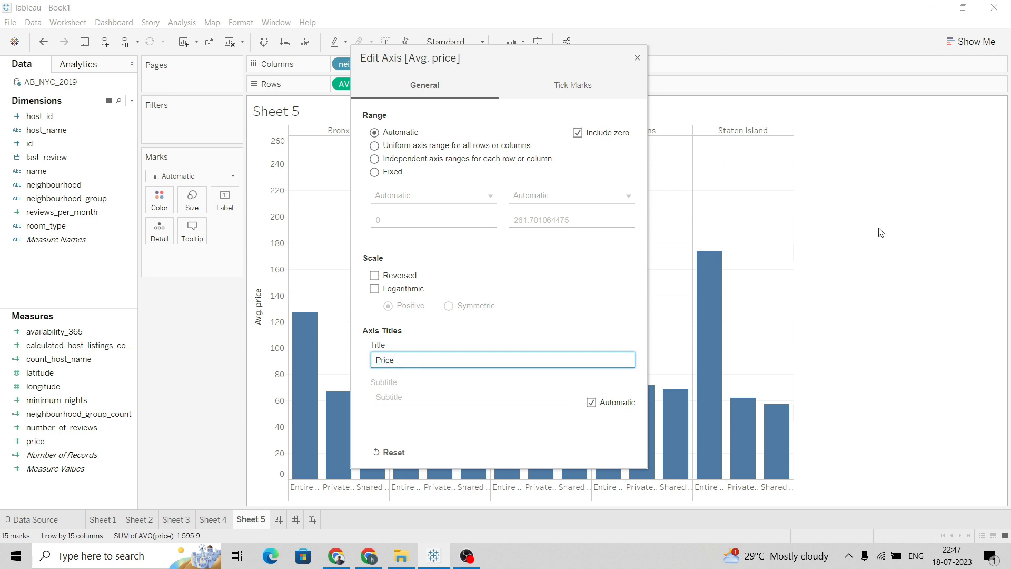
pyautogui.click(638, 59)
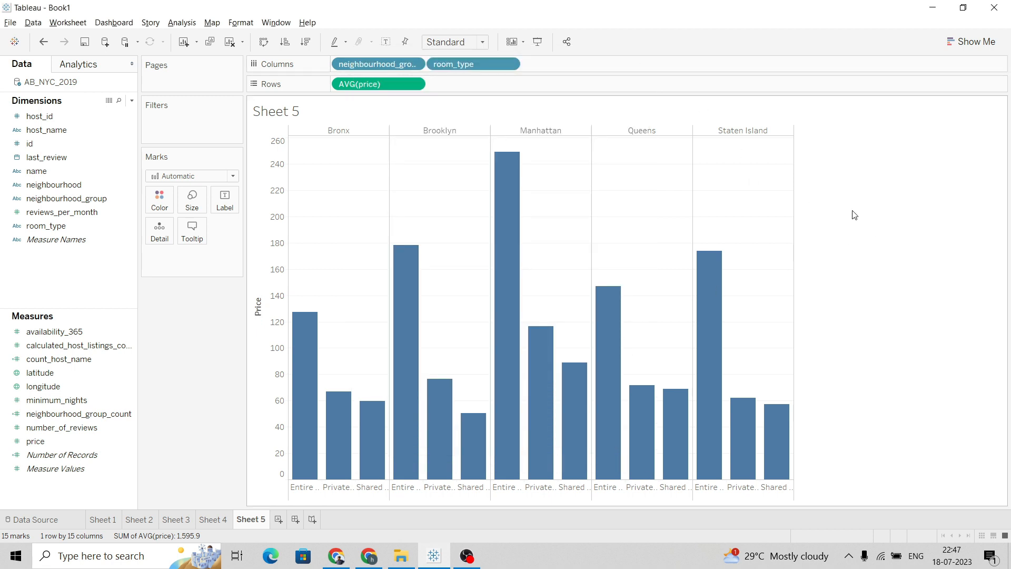
# Add a new worksheet for the next project question, checking the question list in the document
pyautogui.hotkey('alt', 'Tab')
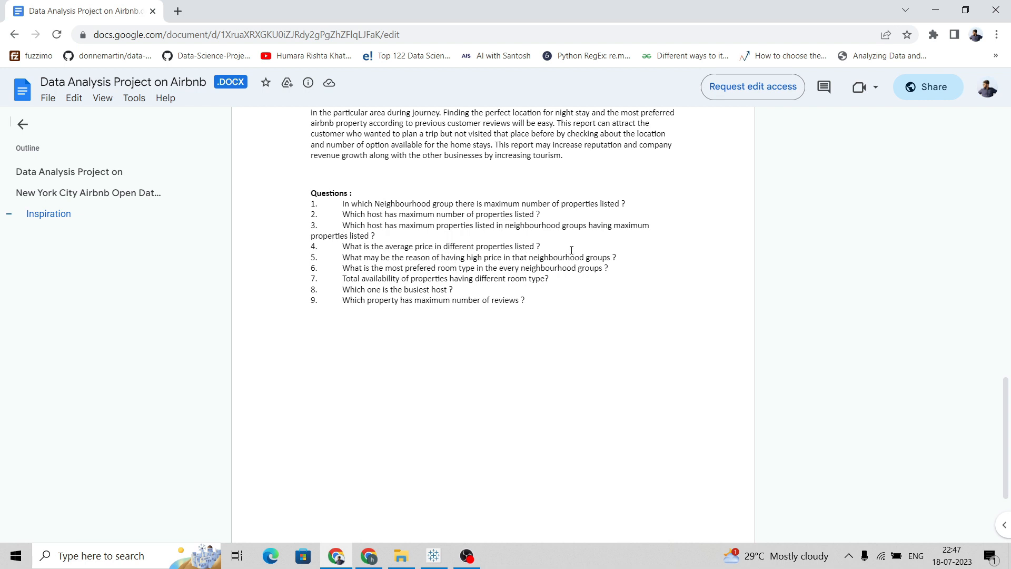
pyautogui.hotkey('alt', 'Tab')
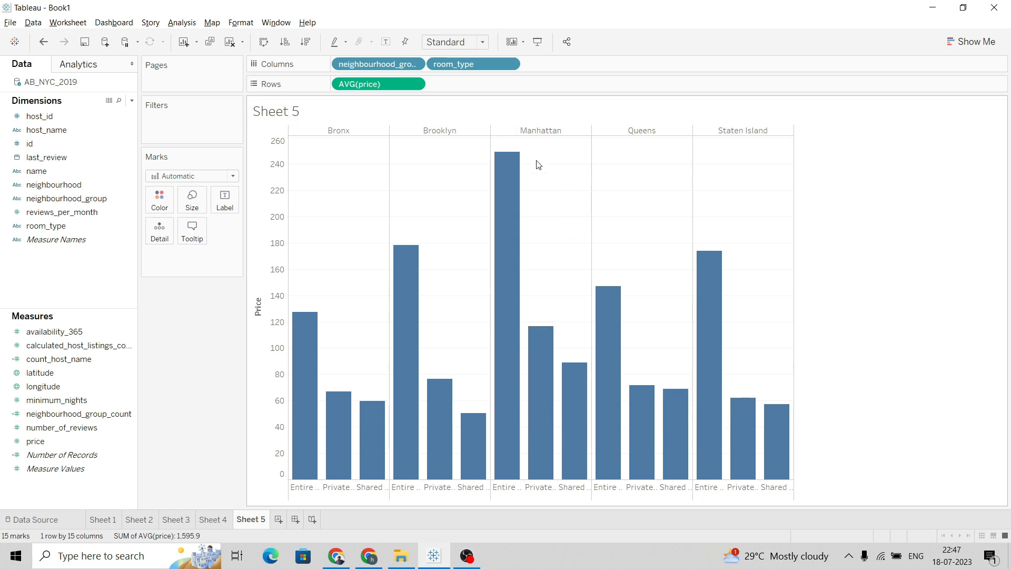
pyautogui.moveTo(507, 206)
pyautogui.click(279, 522)
pyautogui.hotkey('alt', 'Tab')
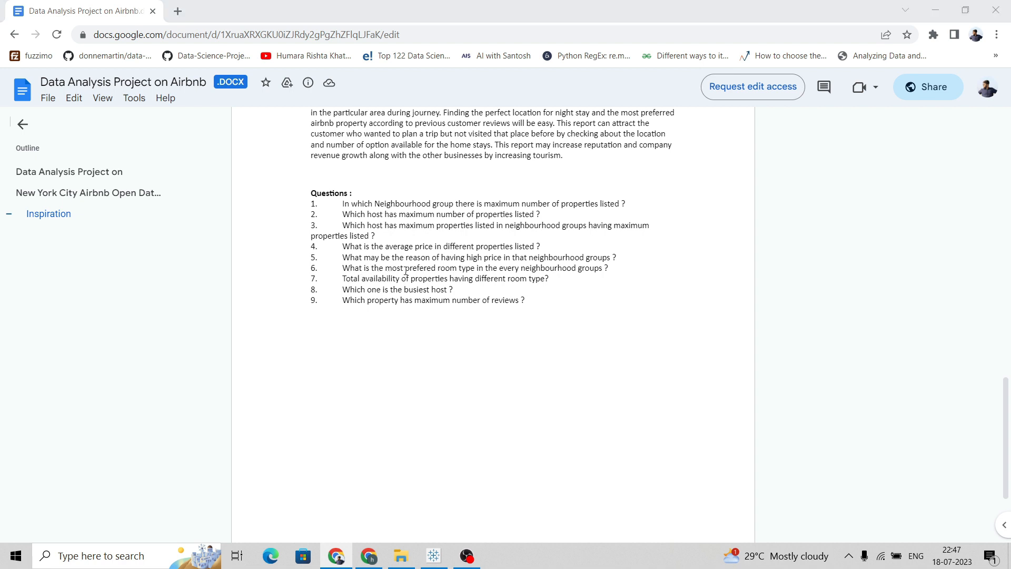
pyautogui.hotkey('alt', 'Tab')
# Place neighbourhood_group and room_type on Columns of the new sheet
pyautogui.click(64, 199)
pyautogui.moveTo(67, 204); pyautogui.dragTo(382, 70)
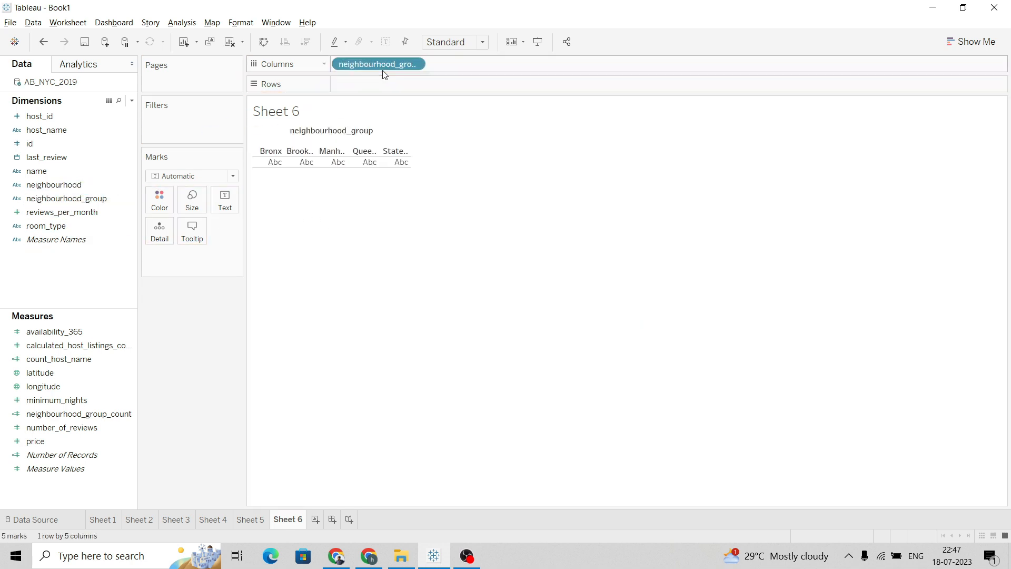
pyautogui.click(89, 229)
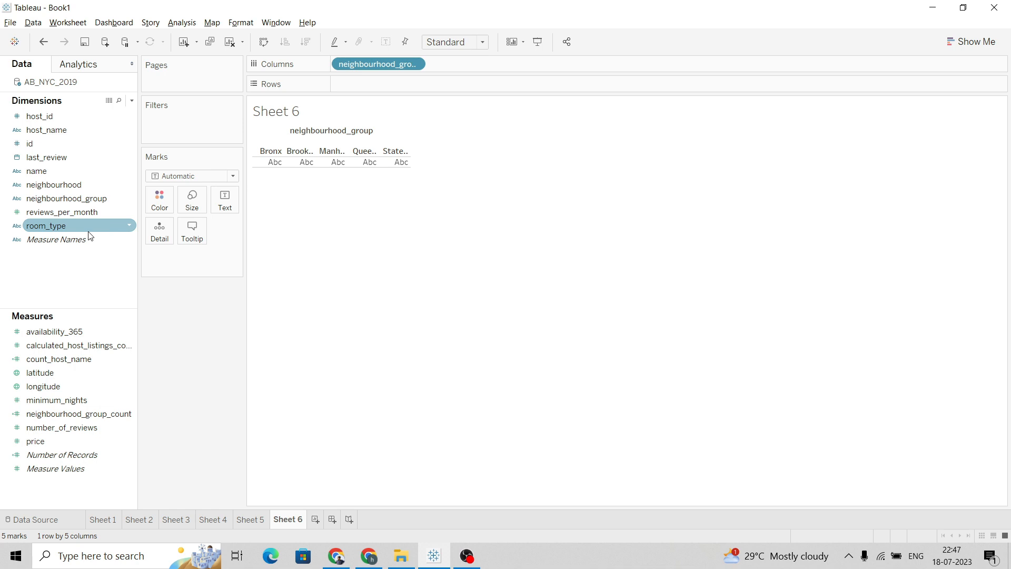
pyautogui.hotkey('alt', 'Tab')
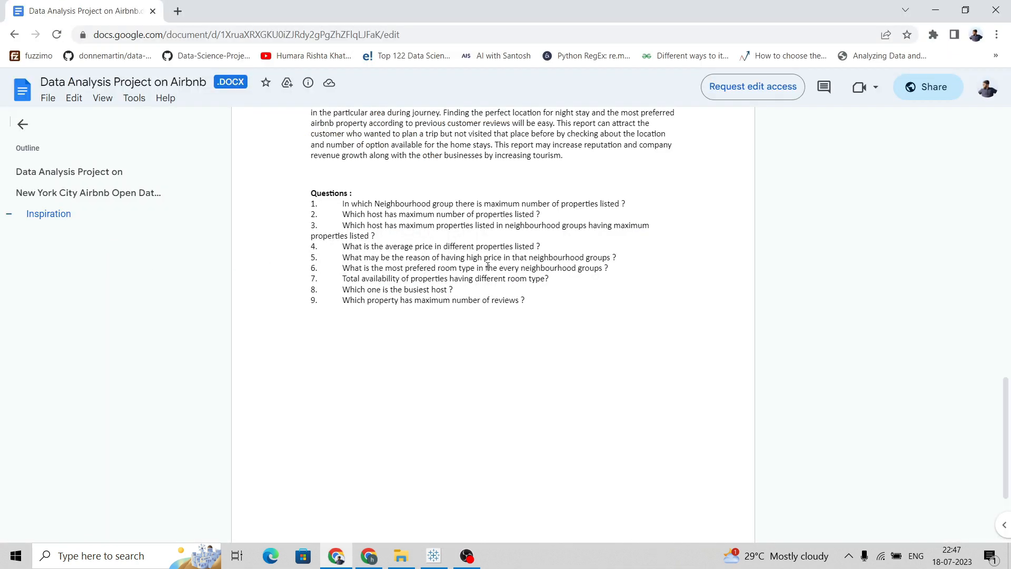
pyautogui.hotkey('alt', 'Tab')
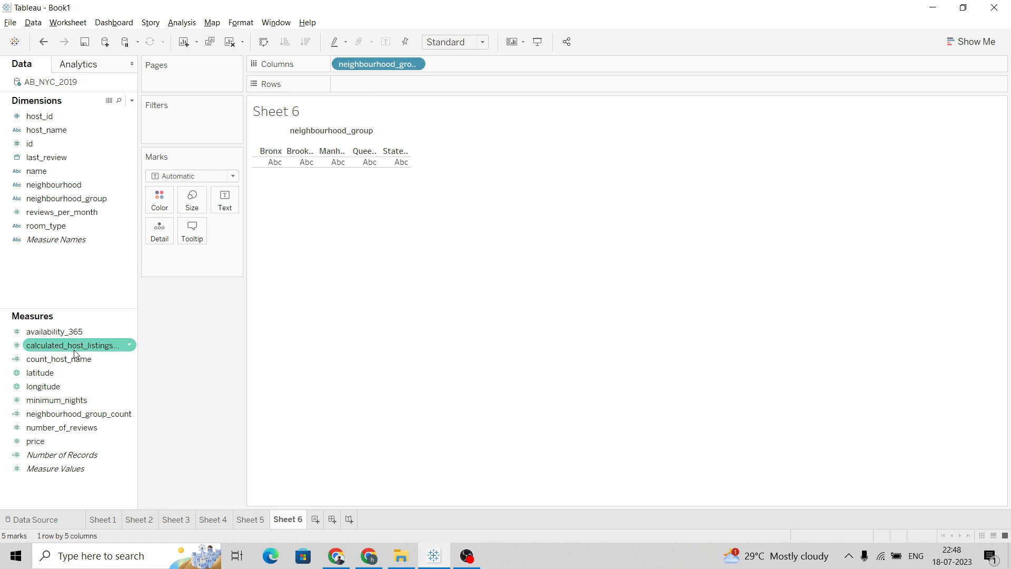
pyautogui.moveTo(63, 225); pyautogui.dragTo(500, 67)
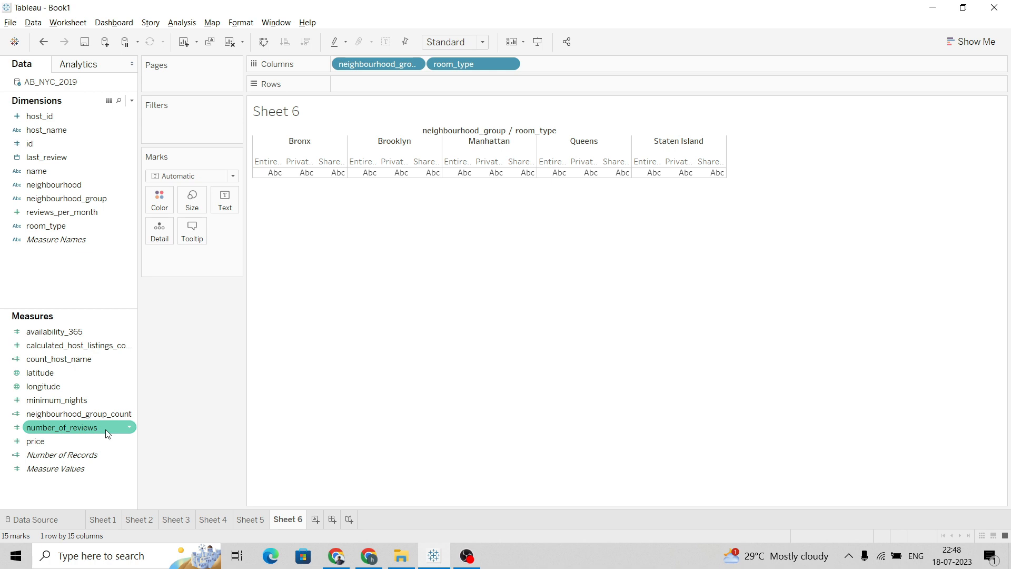
# Put number_of_reviews on Rows and sort the bars in descending order
pyautogui.moveTo(108, 433); pyautogui.dragTo(435, 85)
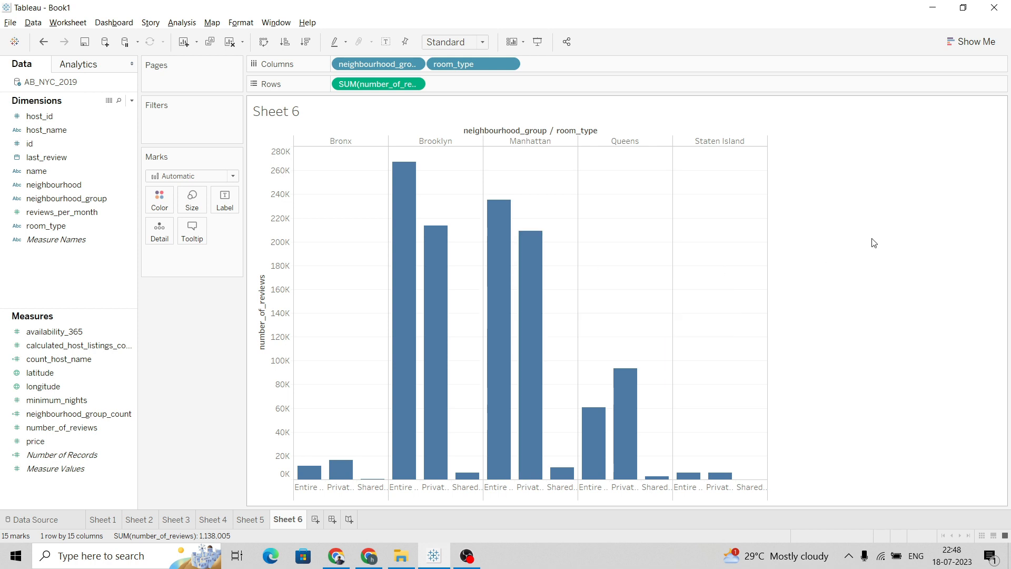
pyautogui.hotkey('alt', 'Tab')
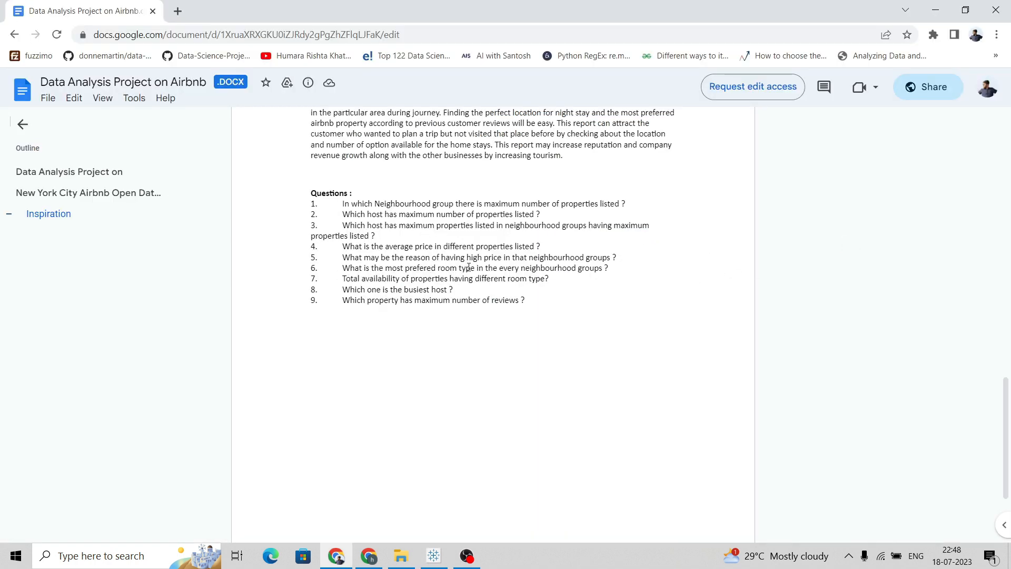
pyautogui.hotkey('alt', 'Tab')
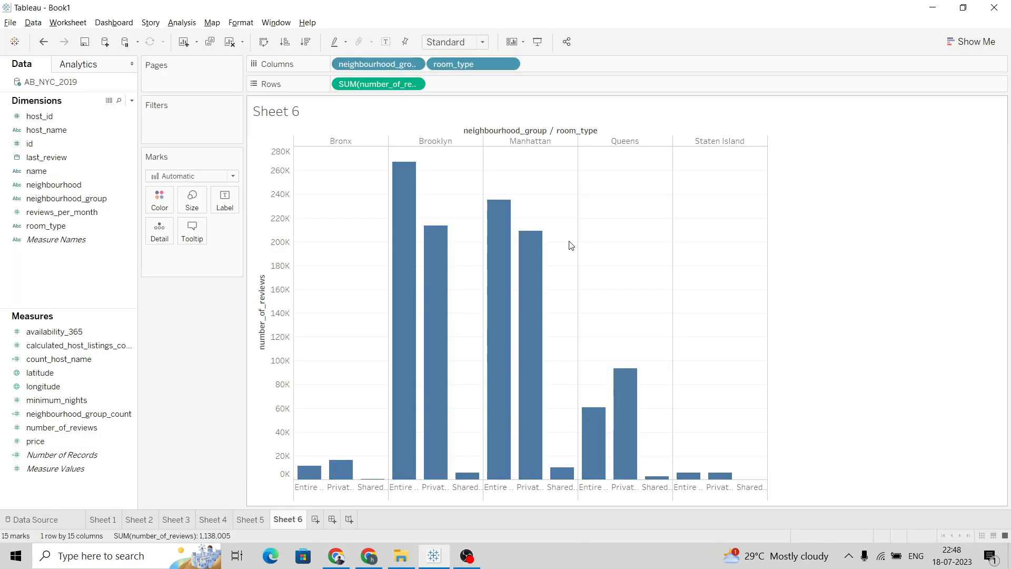
pyautogui.click(305, 42)
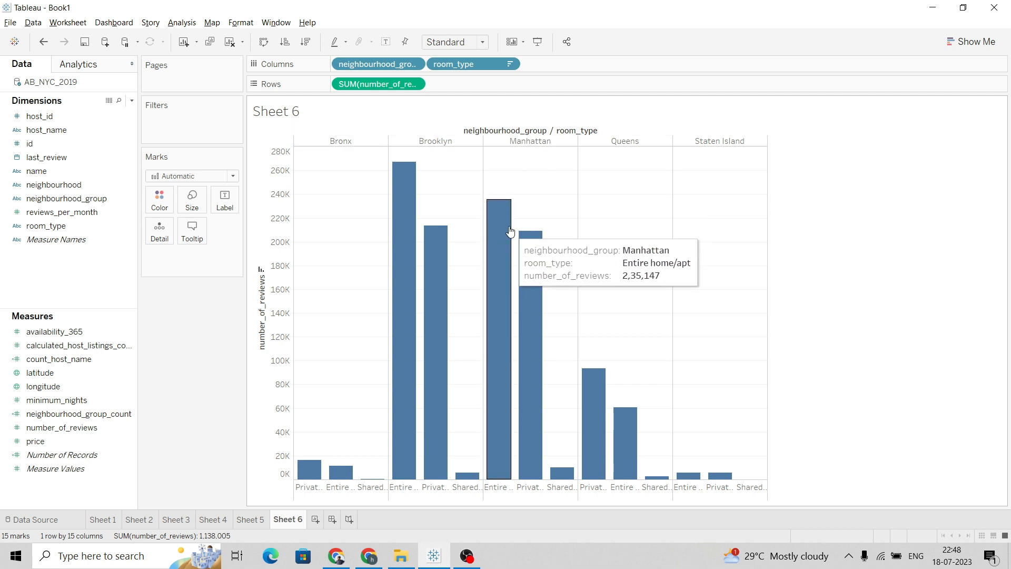
# Hide the field labels for columns on the reviews chart
pyautogui.moveTo(486, 301)
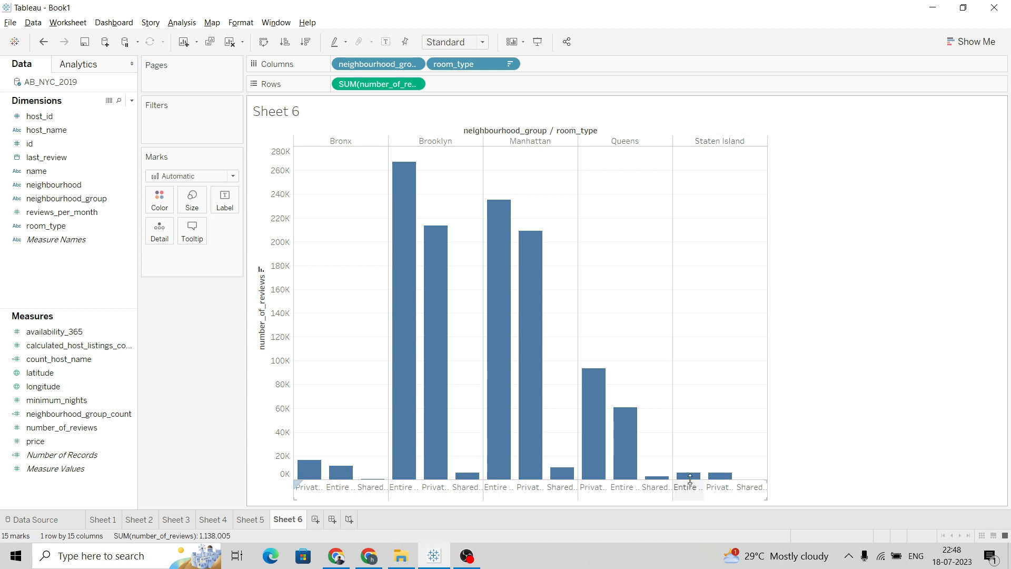
pyautogui.moveTo(679, 477)
pyautogui.moveTo(419, 165)
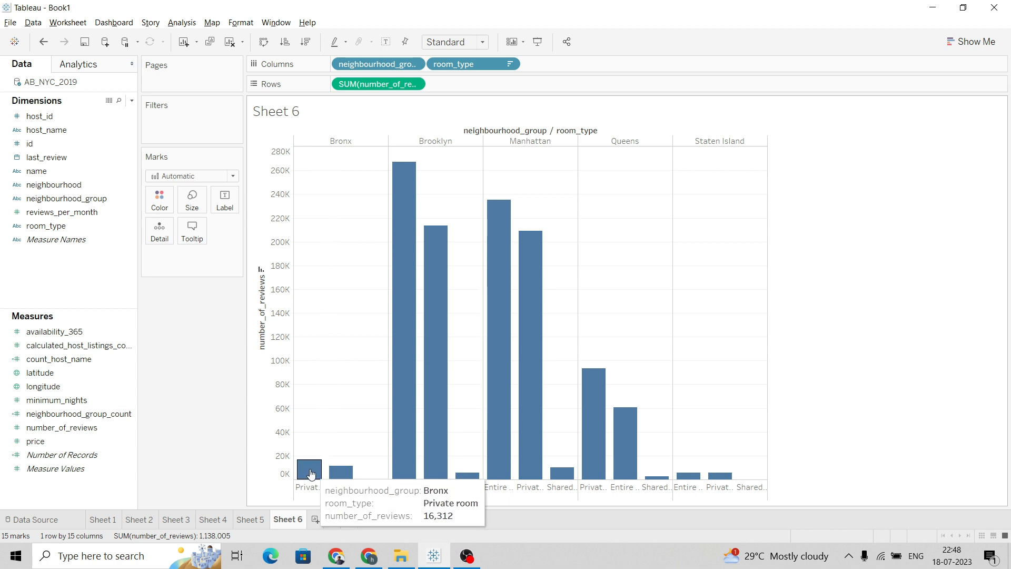
pyautogui.rightClick(507, 132)
pyautogui.click(531, 177)
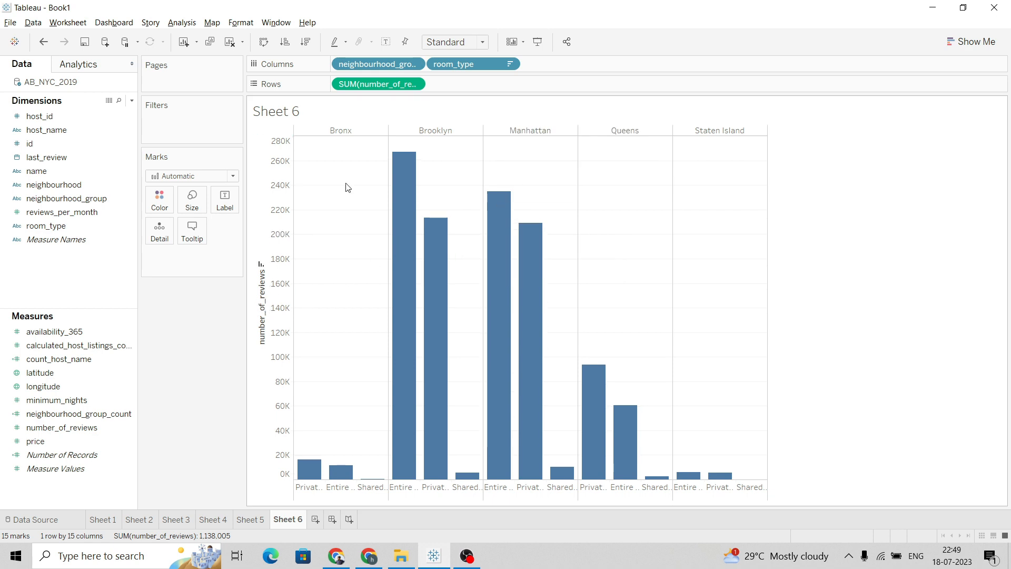
# Retitle the number_of_reviews axis as Reviews
pyautogui.click(414, 84)
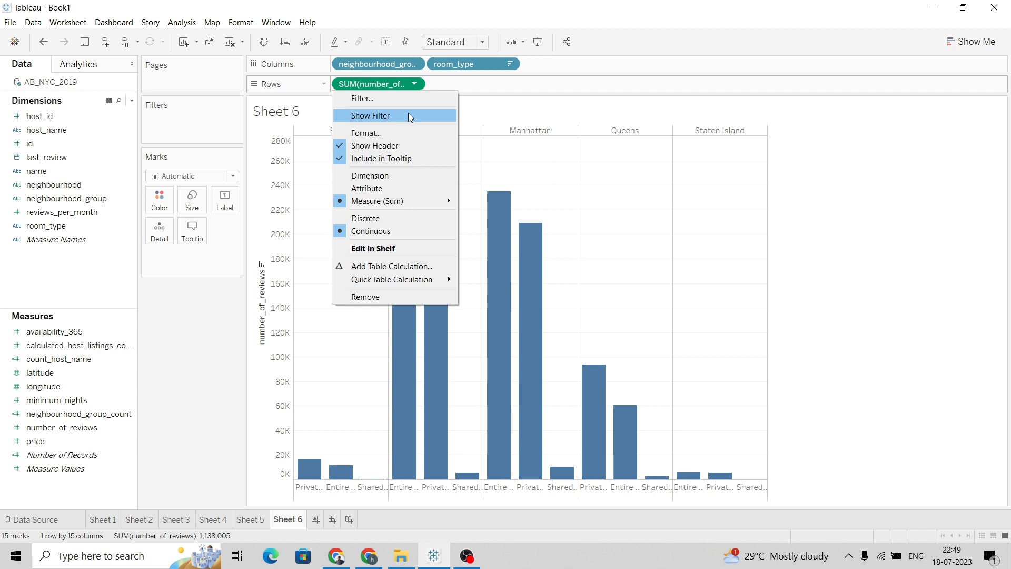
pyautogui.click(863, 189)
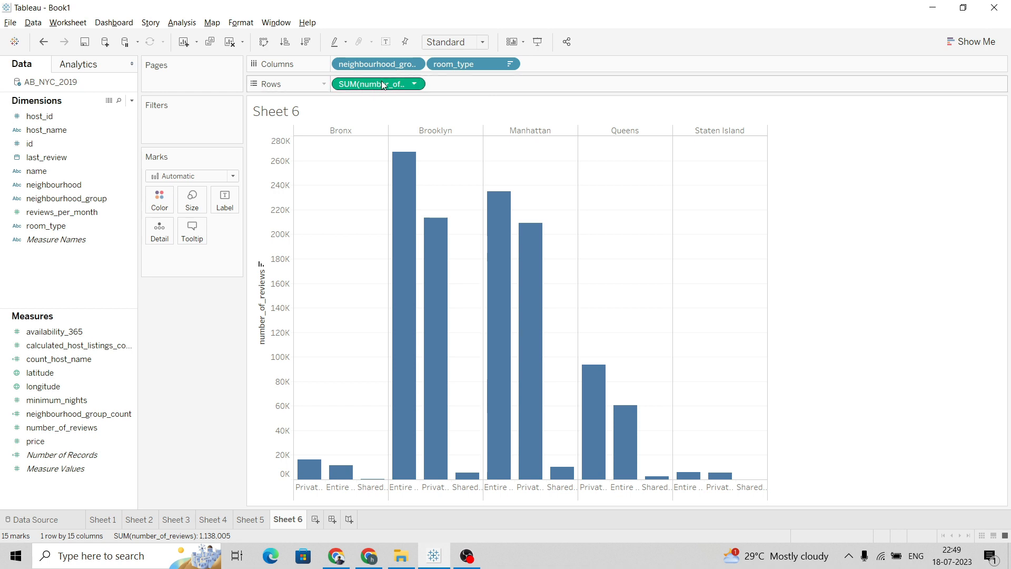
pyautogui.rightClick(262, 295)
pyautogui.click(267, 297)
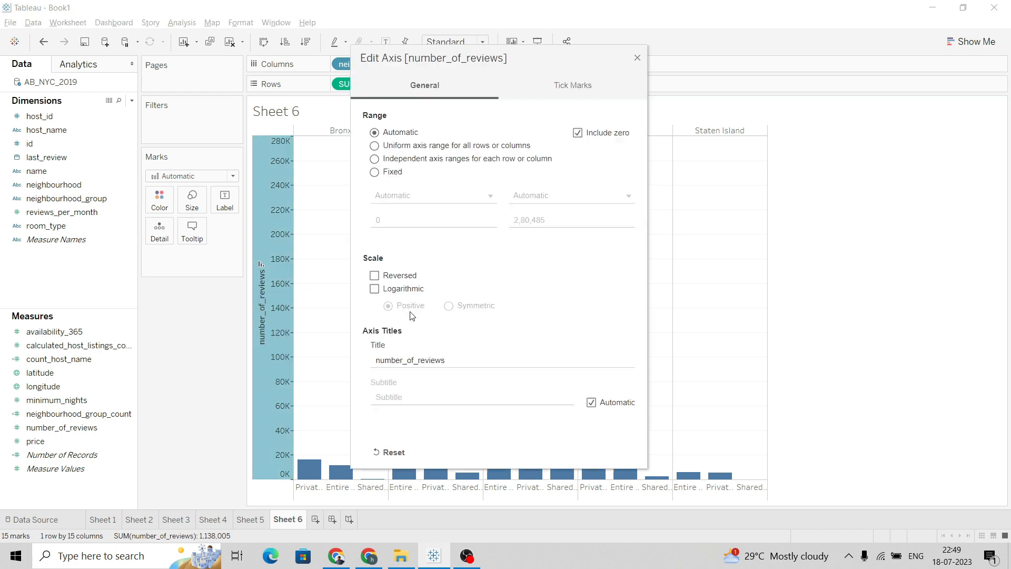
pyautogui.click(461, 357)
pyautogui.write('R')
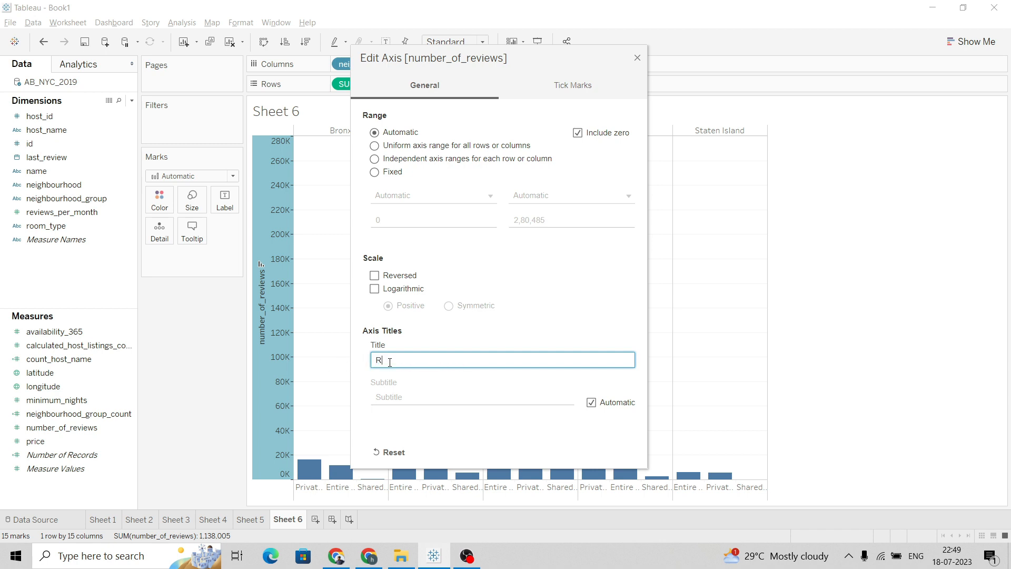
pyautogui.write('eviews')
pyautogui.click(637, 58)
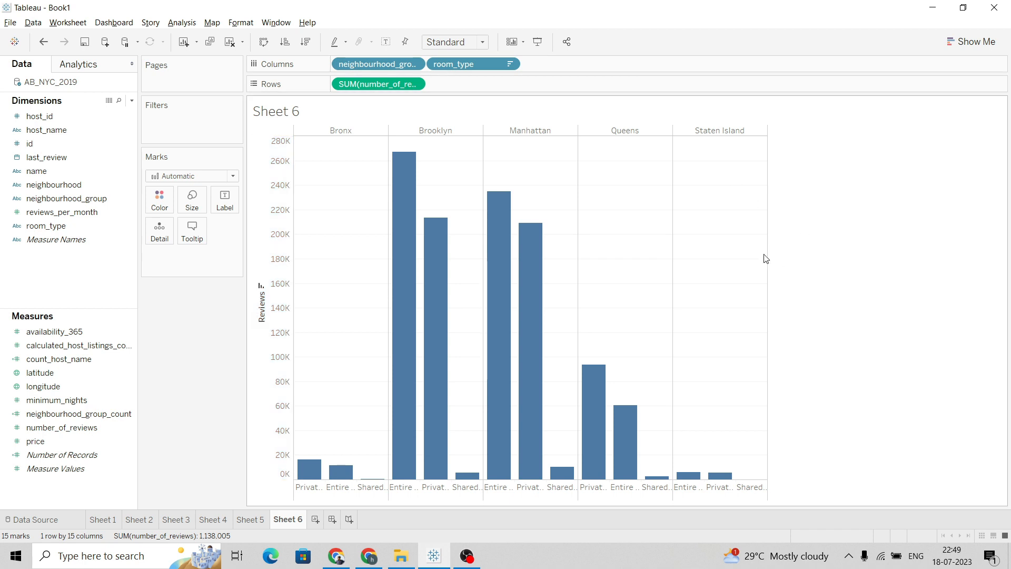
# Add another new worksheet for the room type availability question
pyautogui.hotkey('alt', 'Tab')
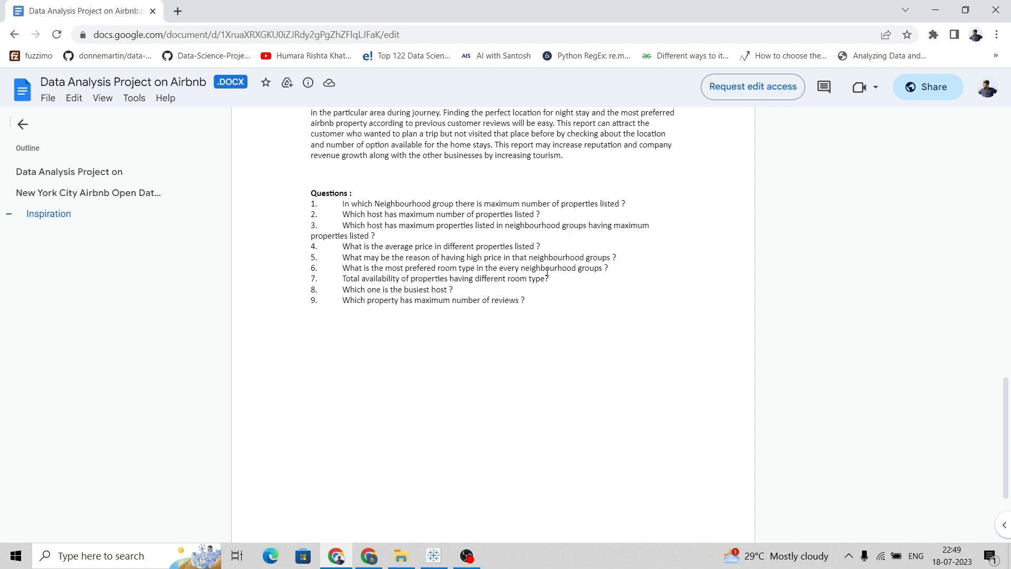
pyautogui.hotkey('alt', 'Tab')
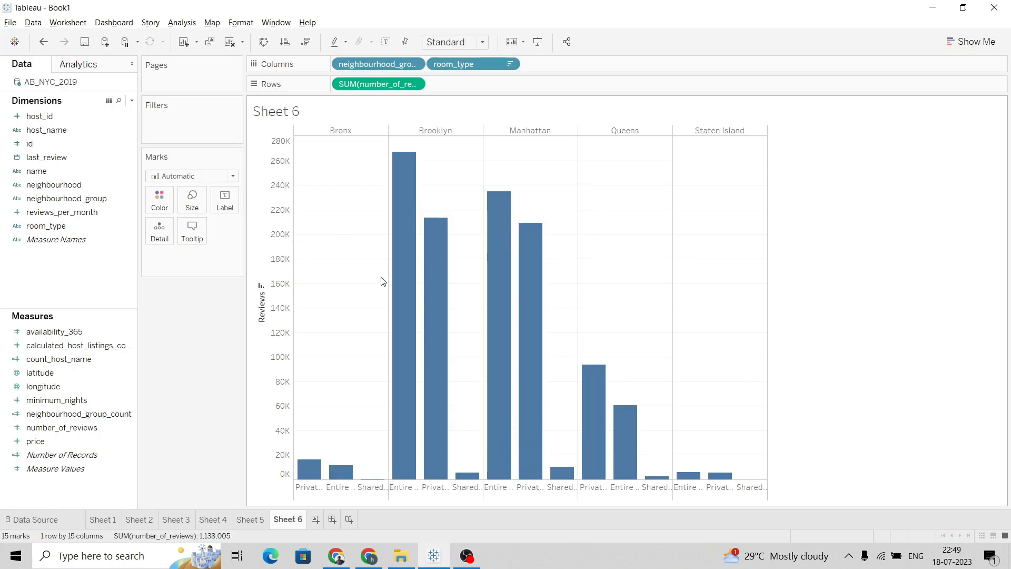
pyautogui.click(315, 519)
pyautogui.hotkey('alt', 'Tab')
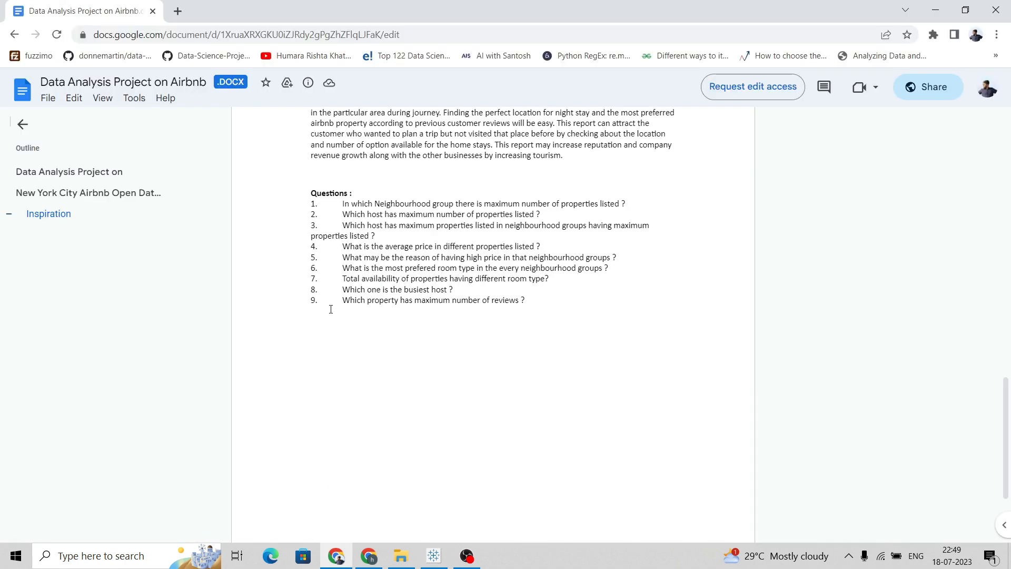
pyautogui.hotkey('alt', 'Tab')
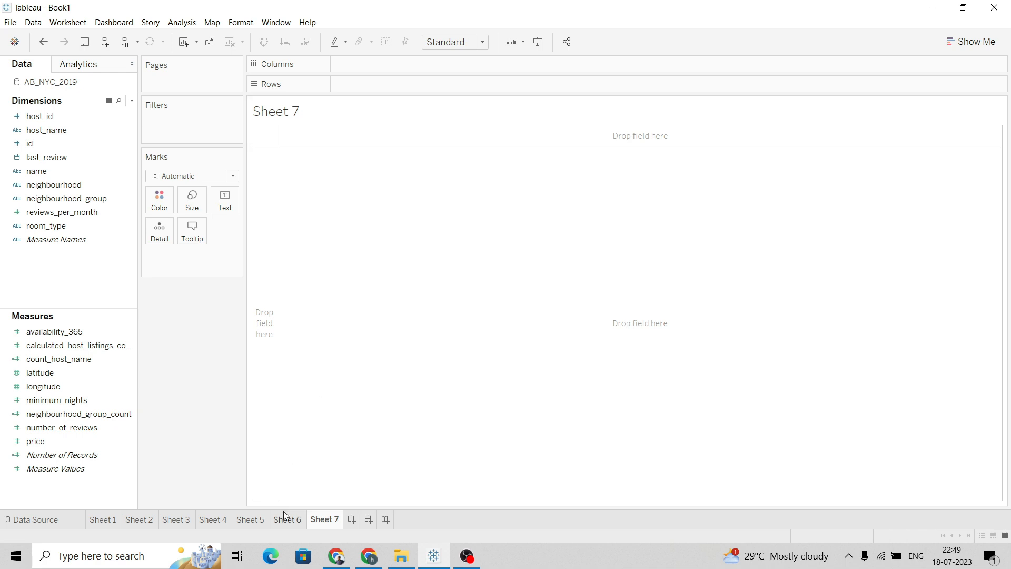
pyautogui.click(288, 520)
pyautogui.click(321, 519)
pyautogui.hotkey('alt', 'Tab')
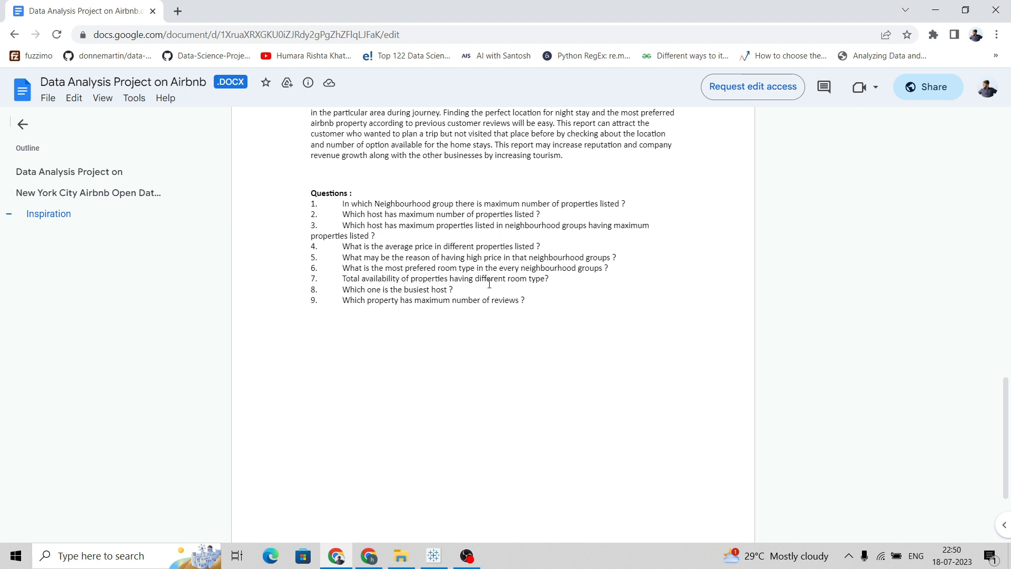
pyautogui.hotkey('alt', 'Tab')
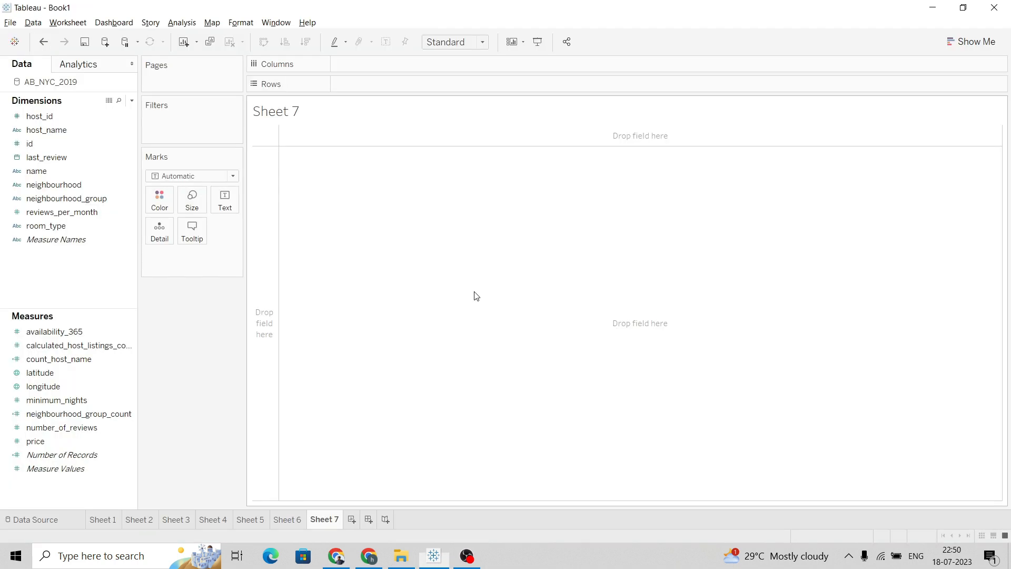
# Place room_type on Columns and availability_365 on Rows, then widen the chart
pyautogui.moveTo(39, 228); pyautogui.dragTo(357, 65)
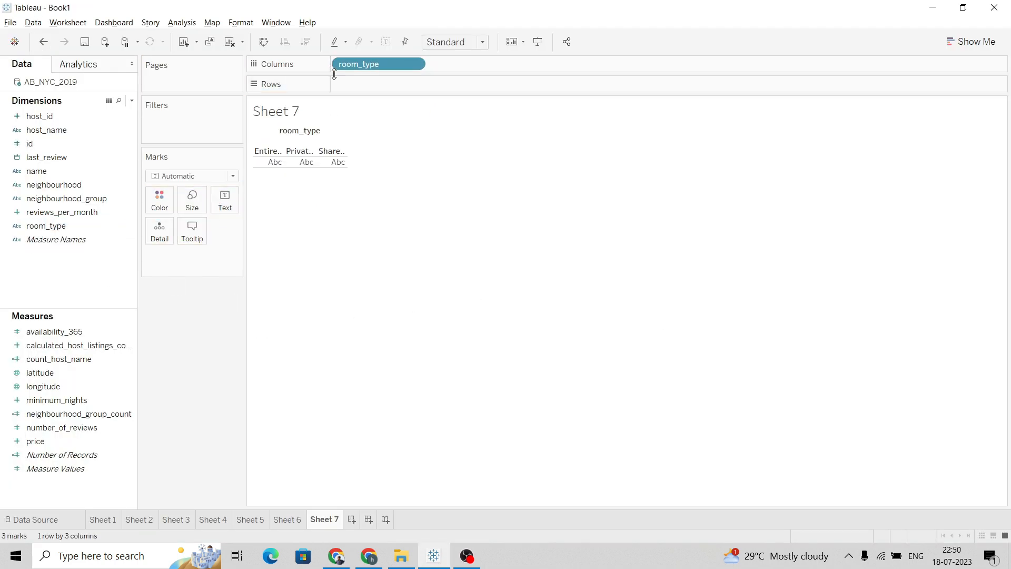
pyautogui.click(86, 460)
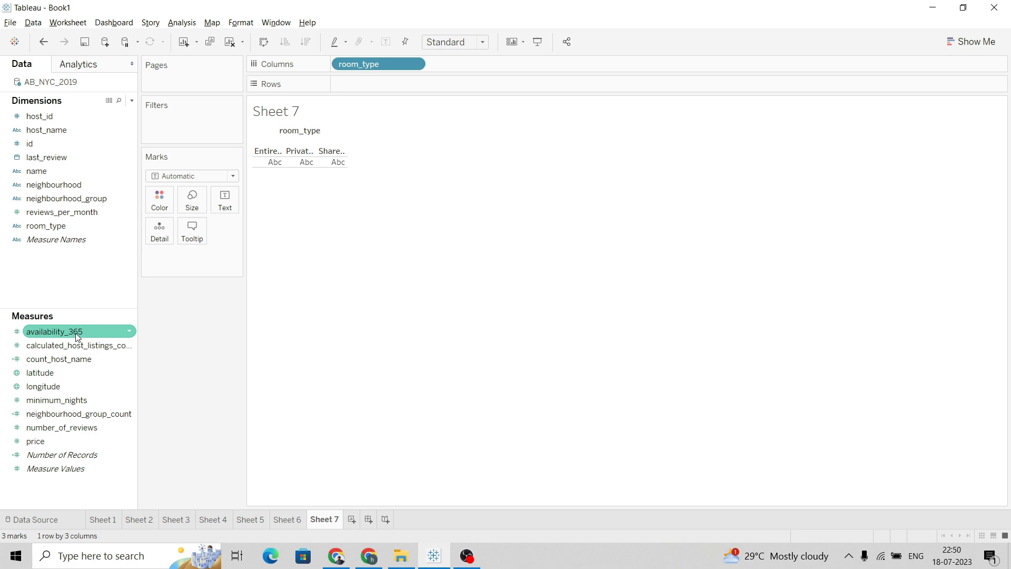
pyautogui.moveTo(77, 337)
pyautogui.mouseDown()
pyautogui.moveTo(327, 178)
pyautogui.moveTo(402, 78)
pyautogui.moveTo(391, 87)
pyautogui.mouseUp()
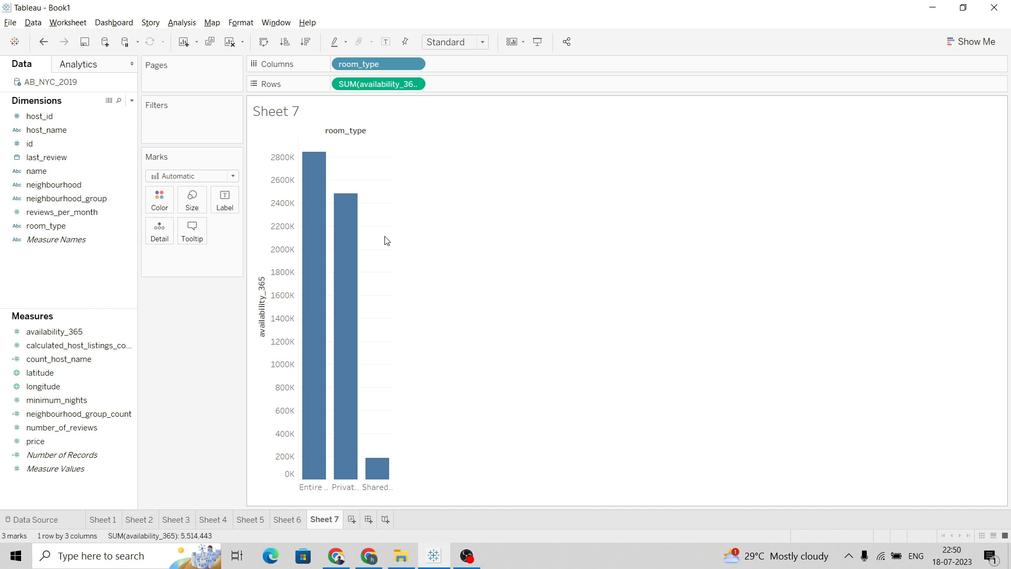
pyautogui.hotkey('alt', 'Tab')
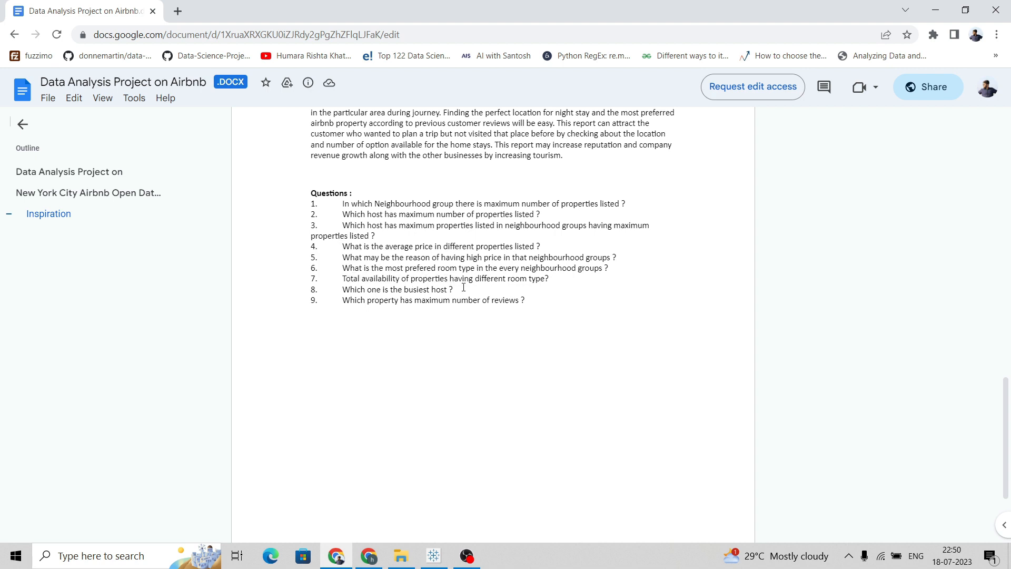
pyautogui.hotkey('alt', 'Tab')
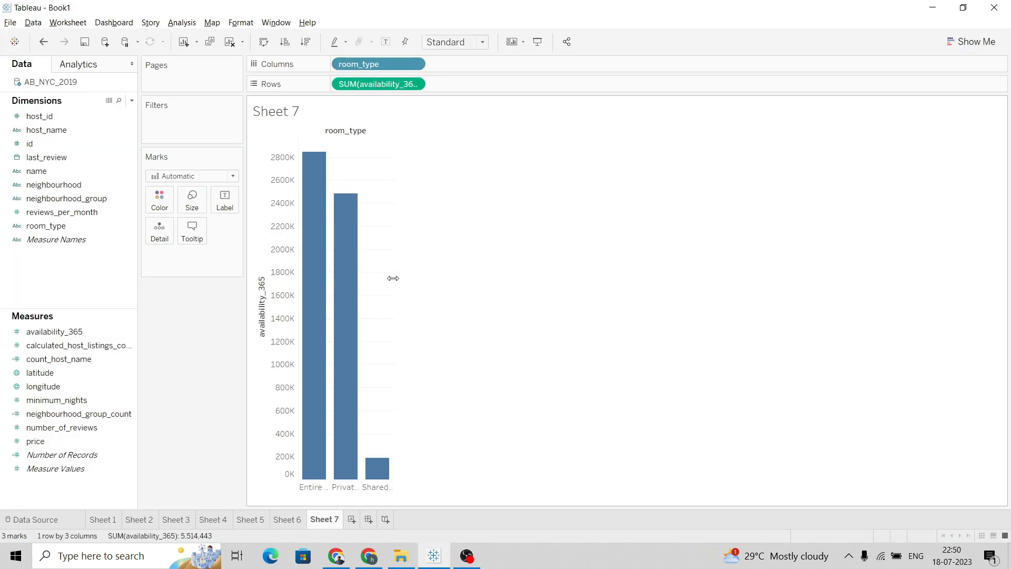
pyautogui.moveTo(451, 281); pyautogui.dragTo(466, 280)
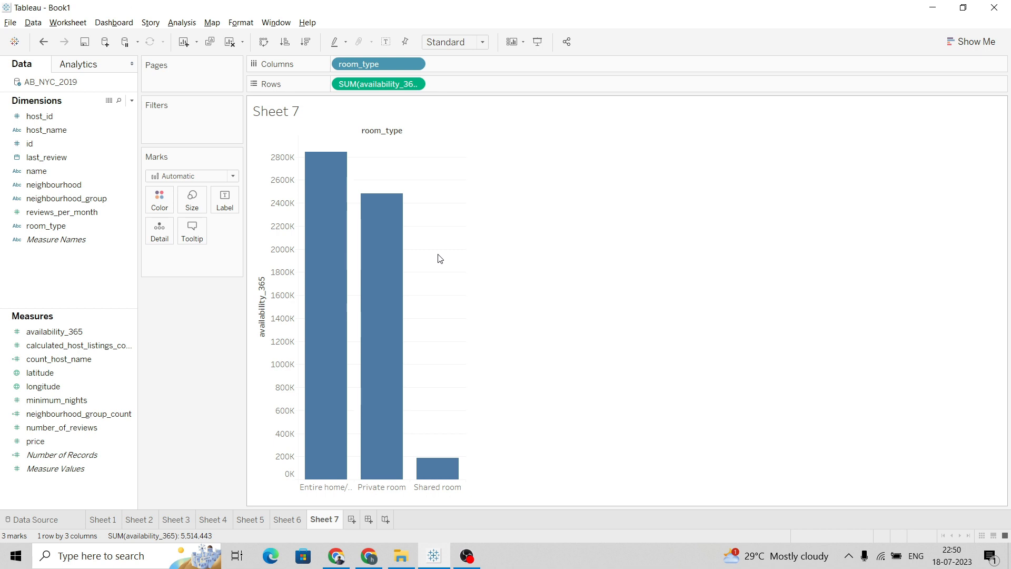
# Change the availability_365 aggregation to Average and sort the room type bars in descending order
pyautogui.moveTo(399, 214)
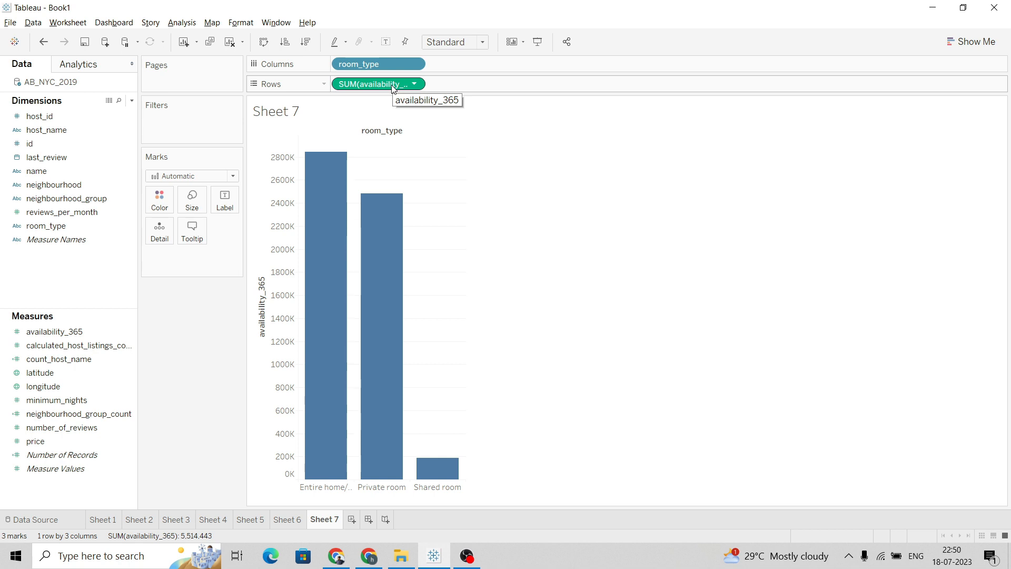
pyautogui.click(415, 85)
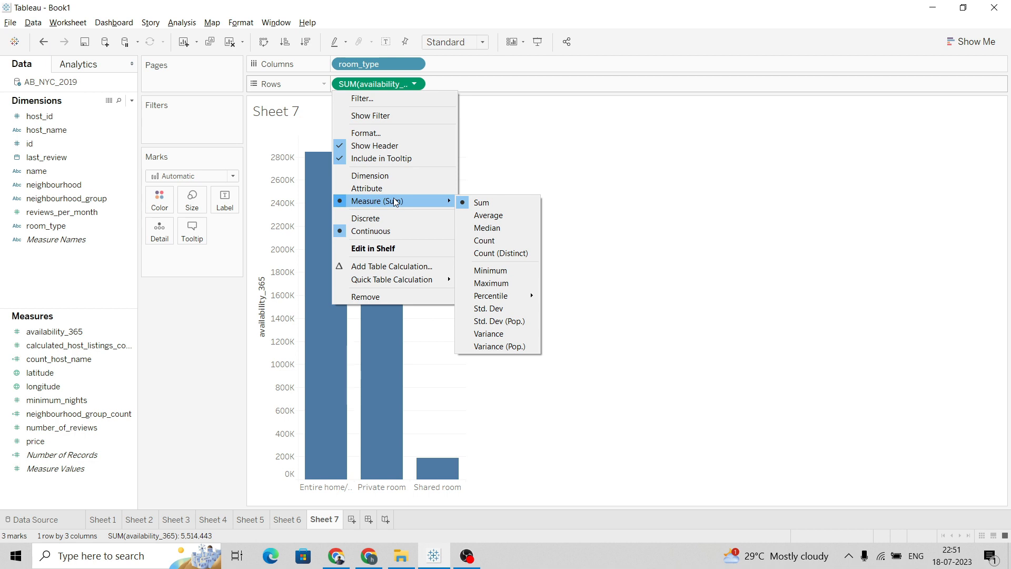
pyautogui.click(486, 215)
pyautogui.moveTo(432, 213)
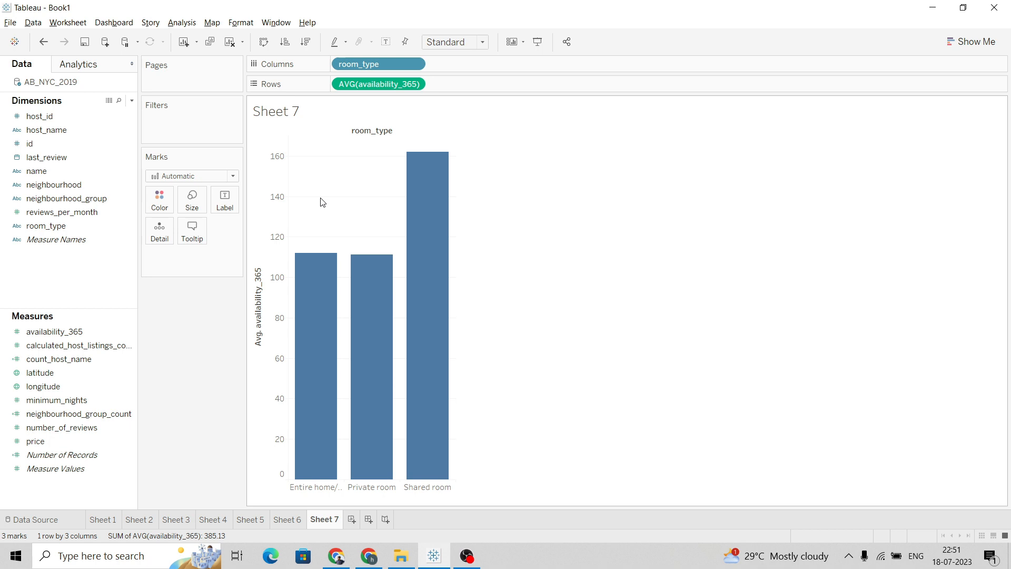
pyautogui.click(306, 41)
pyautogui.moveTo(335, 258)
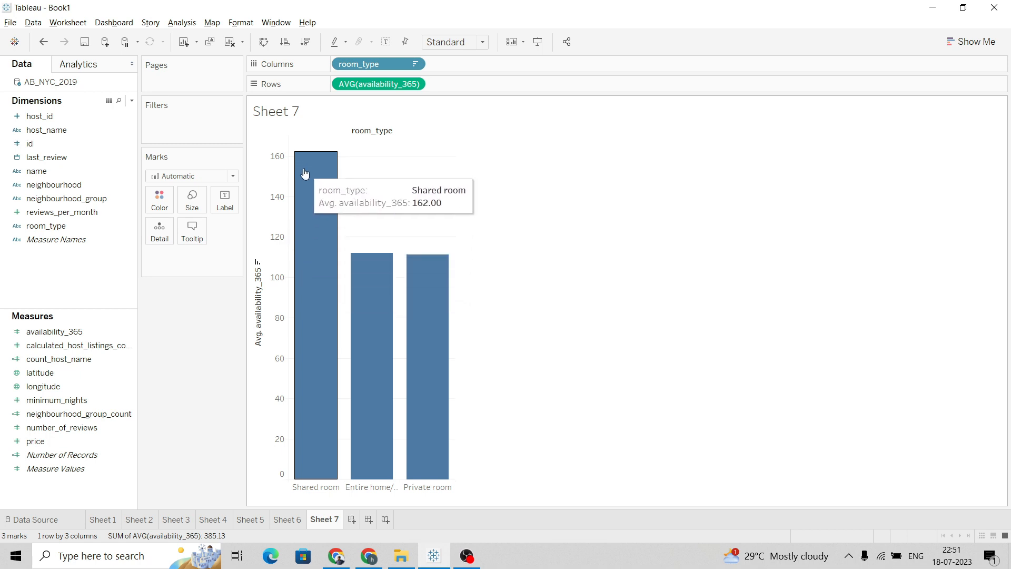
pyautogui.moveTo(363, 319)
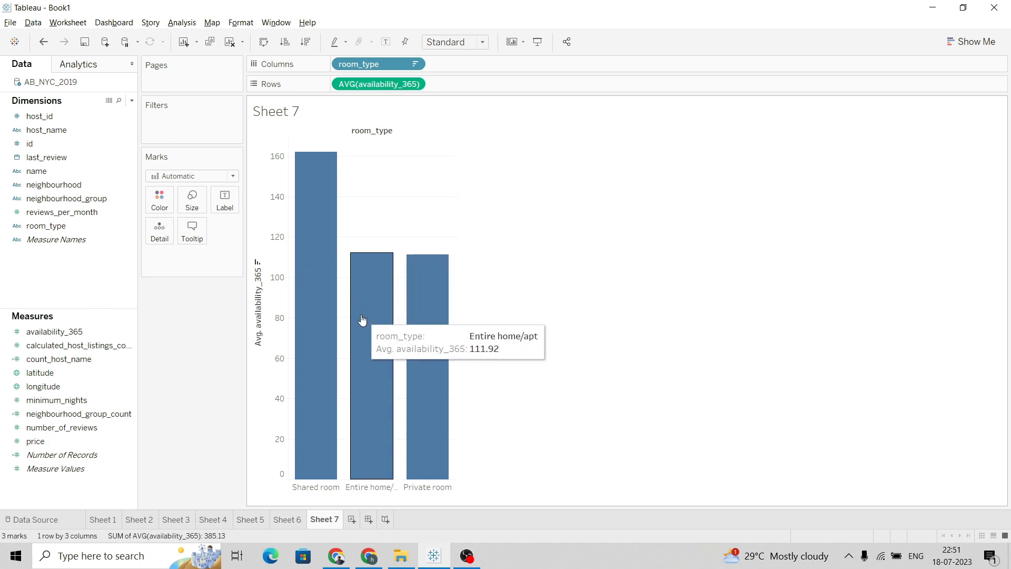
pyautogui.moveTo(418, 305)
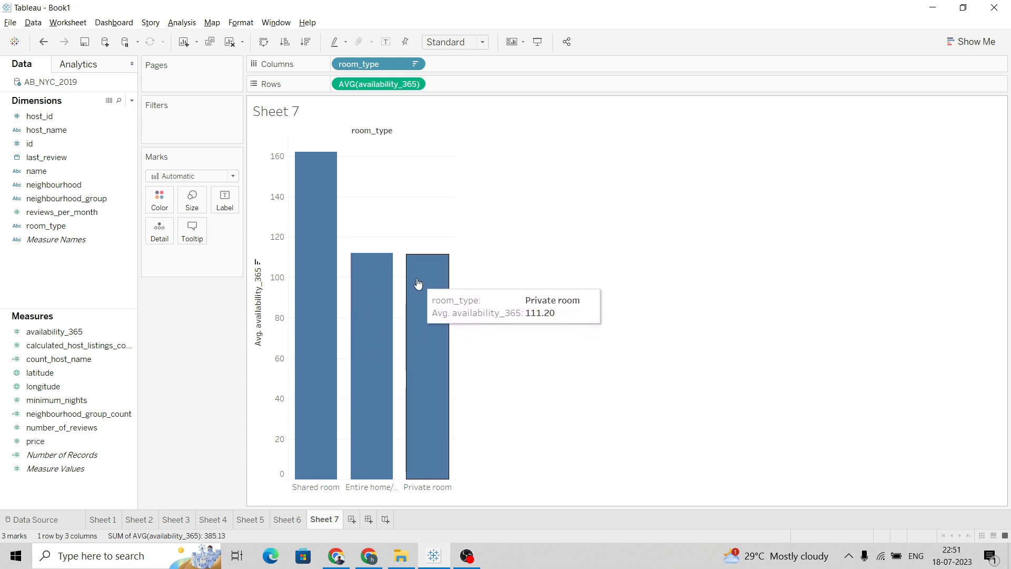
pyautogui.moveTo(368, 261)
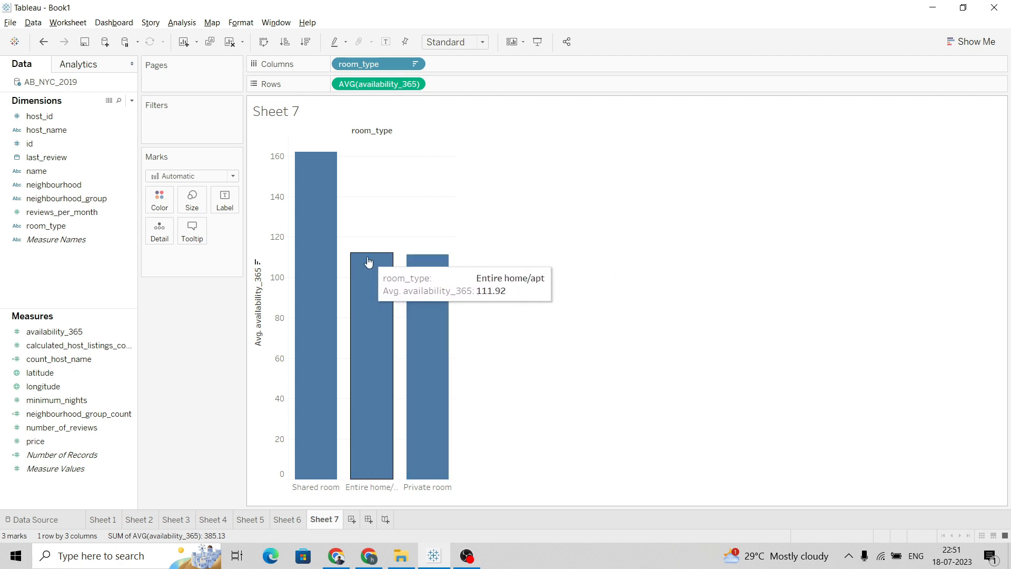
# Retitle the availability axis as Number of available days
pyautogui.doubleClick(265, 298)
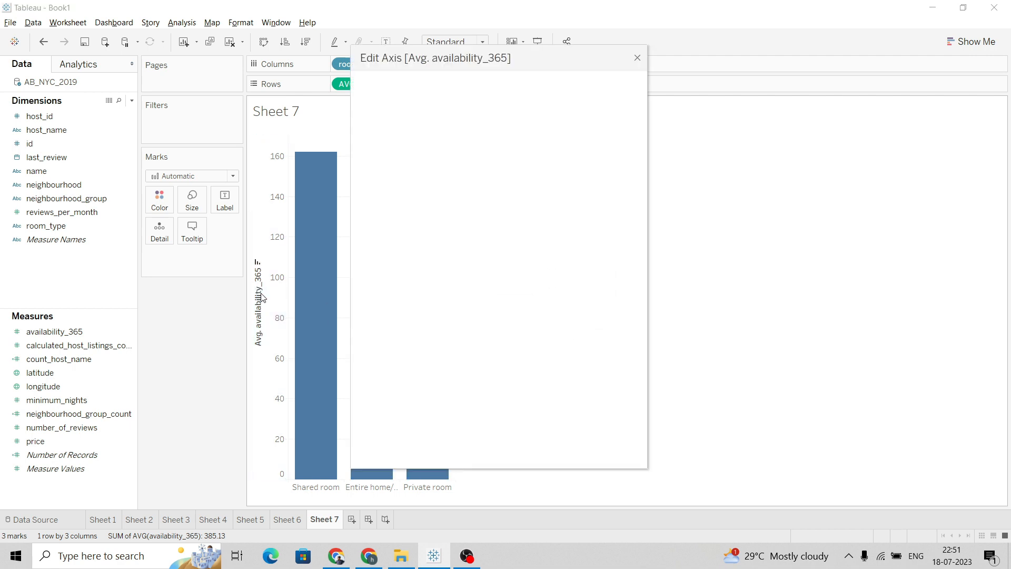
pyautogui.click(460, 361)
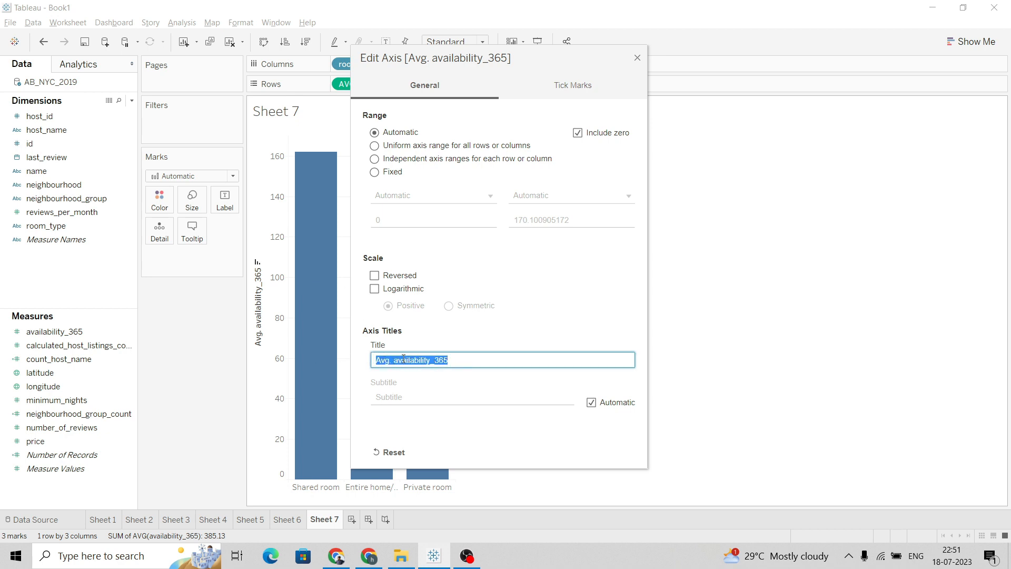
pyautogui.write('Number of available Days')
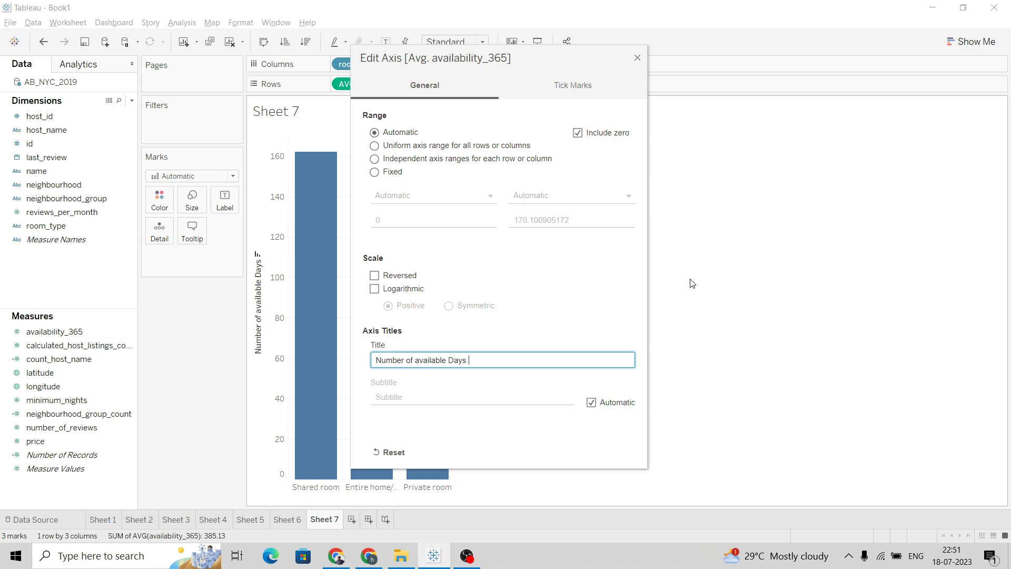
pyautogui.write('ye')
pyautogui.press('BackSpace')
pyautogui.press('BackSpace')
pyautogui.press('BackSpace')
pyautogui.press('BackSpace')
pyautogui.press('BackSpace')
pyautogui.press('BackSpace')
pyautogui.press('BackSpace')
pyautogui.press('BackSpace')
pyautogui.press('BackSpace')
pyautogui.press('BackSpace')
pyautogui.press('BackSpace')
pyautogui.press('BackSpace')
pyautogui.press('BackSpace')
pyautogui.press('BackSpace')
pyautogui.press('BackSpace')
pyautogui.press('BackSpace')
pyautogui.press('BackSpace')
pyautogui.press('BackSpace')
pyautogui.press('BackSpace')
pyautogui.press('BackSpace')
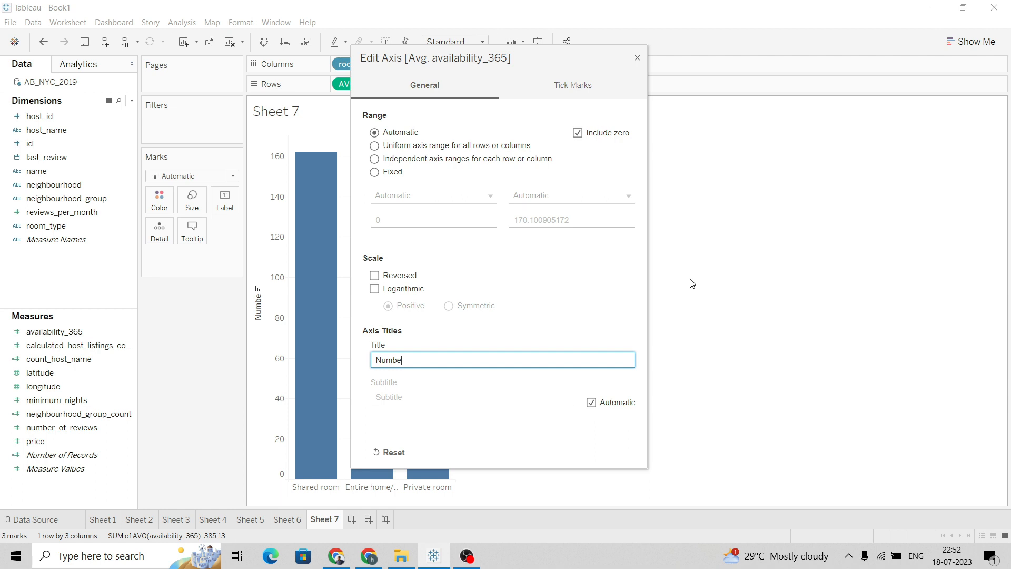
pyautogui.write('vailable days')
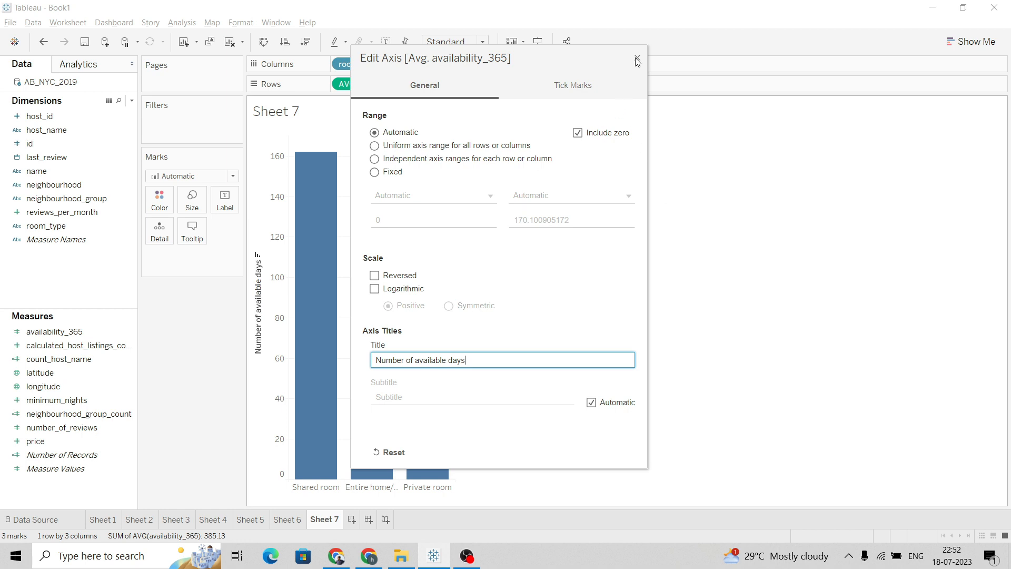
pyautogui.click(637, 59)
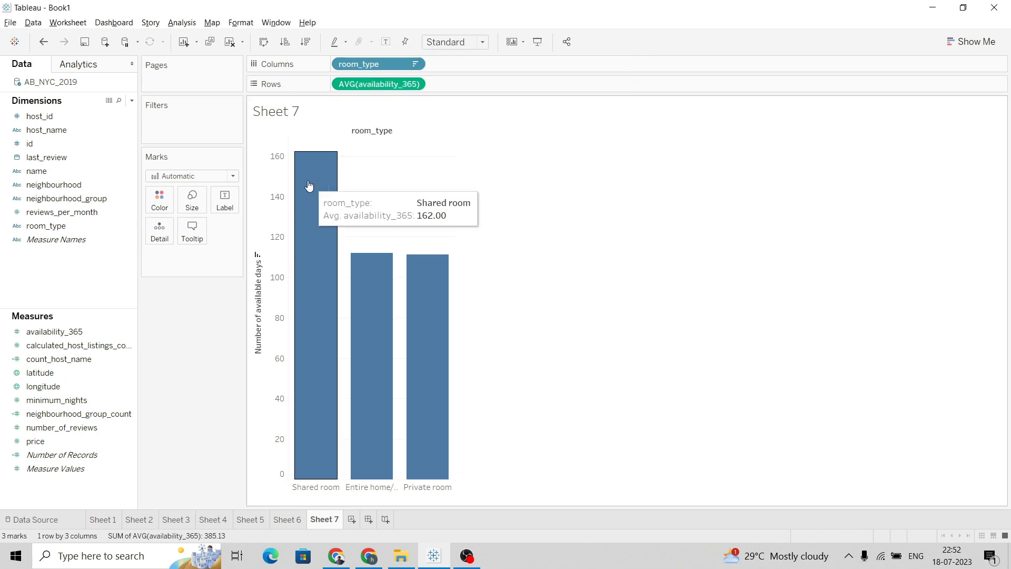
# Hide the room_type field label above the columns of the availability chart
pyautogui.moveTo(375, 357)
pyautogui.hotkey('alt', 'Tab')
pyautogui.hotkey('alt', 'Tab')
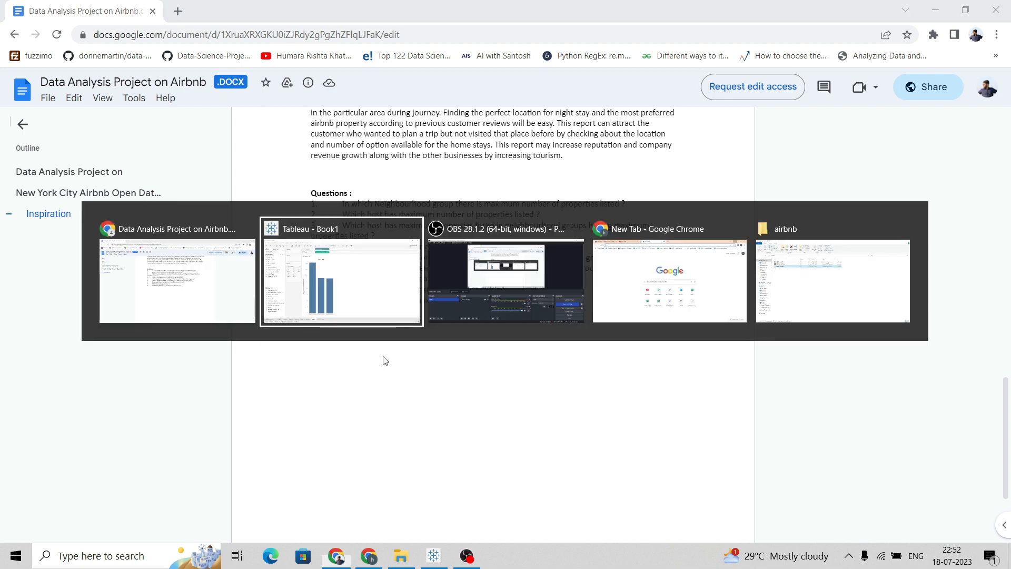
pyautogui.moveTo(336, 386)
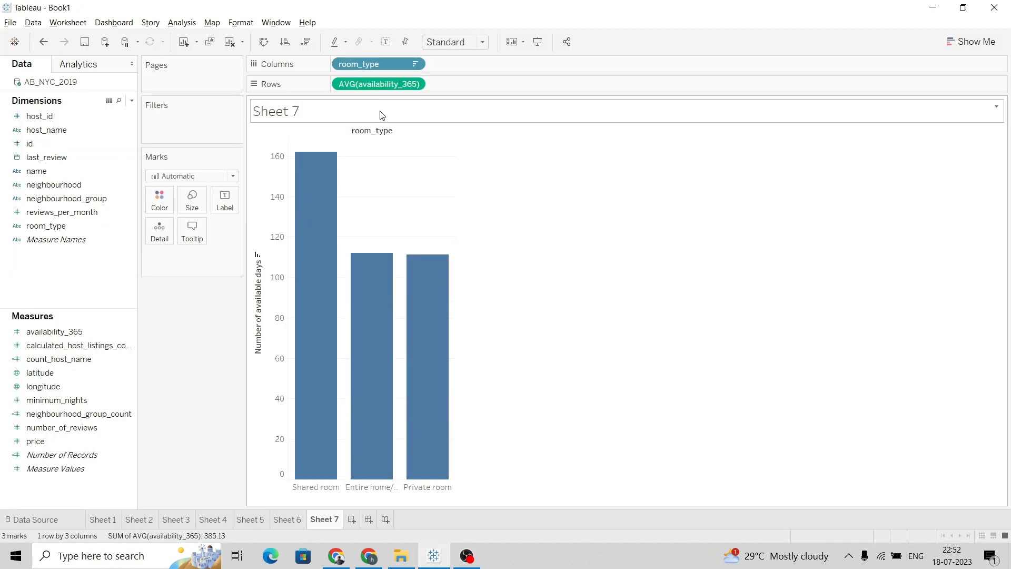
pyautogui.rightClick(381, 130)
pyautogui.click(416, 178)
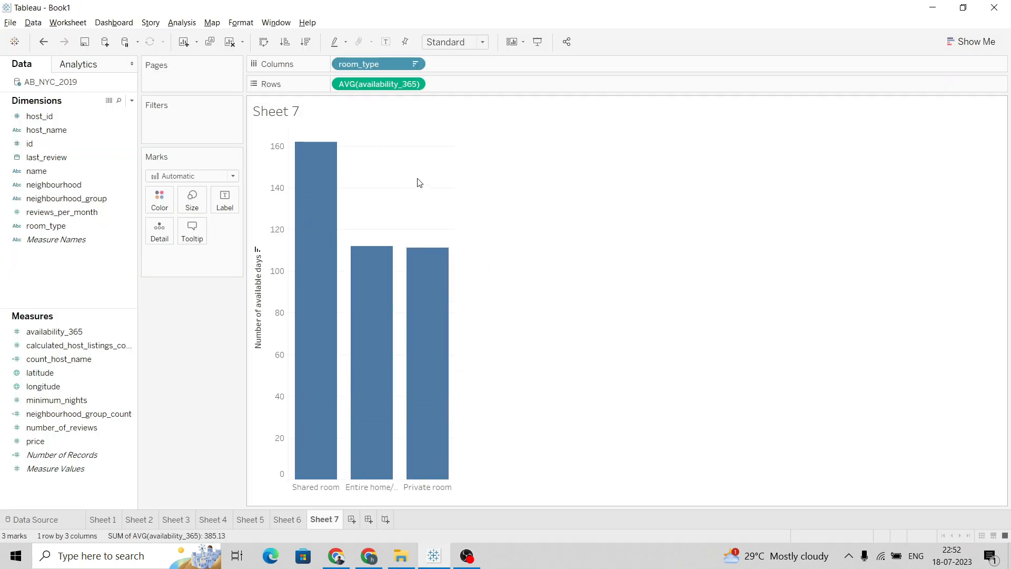
# Add a new worksheet for the busiest host question and place host_name on the Text mark
pyautogui.click(351, 519)
pyautogui.hotkey('alt', 'Tab')
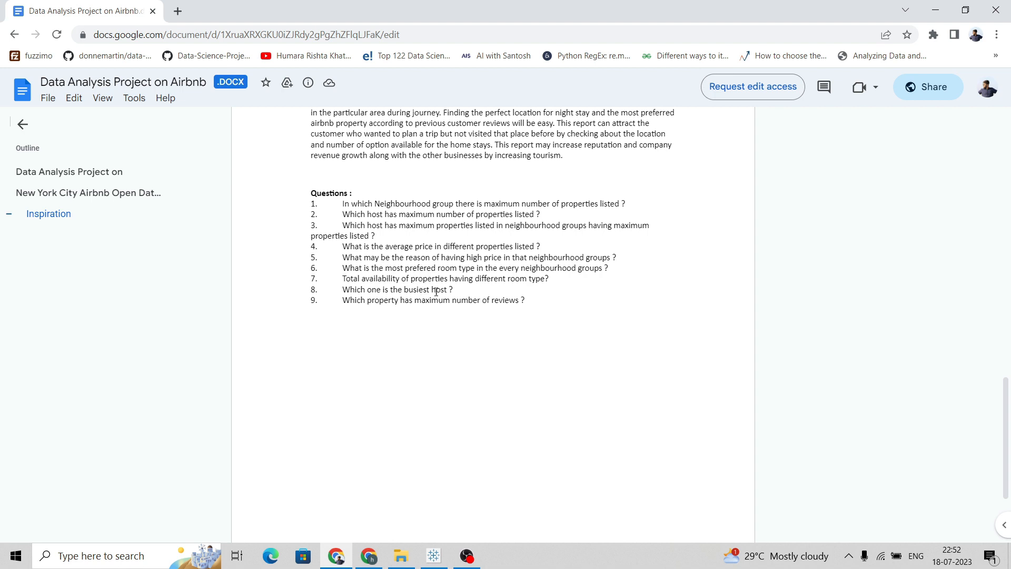
pyautogui.hotkey('alt', 'Tab')
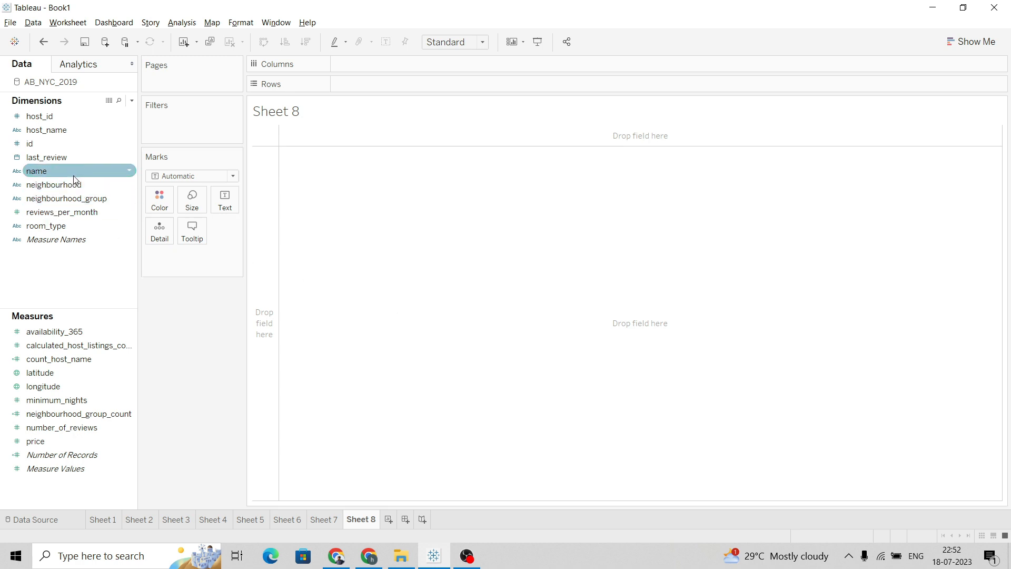
pyautogui.moveTo(72, 132); pyautogui.dragTo(232, 206)
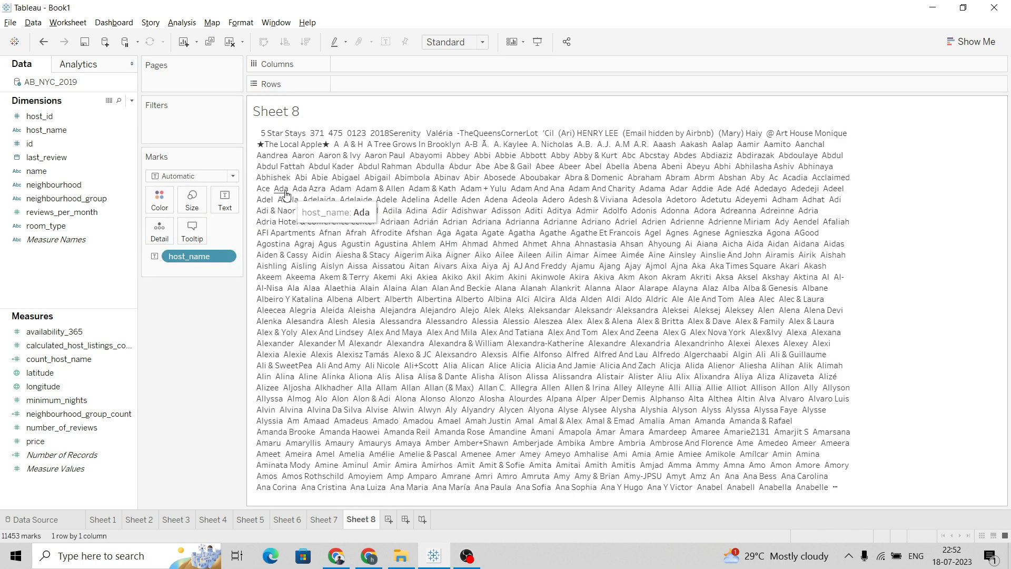
# Title the new sheet with the question text copied from the project document: Which one is the busiest host ?
pyautogui.doubleClick(289, 113)
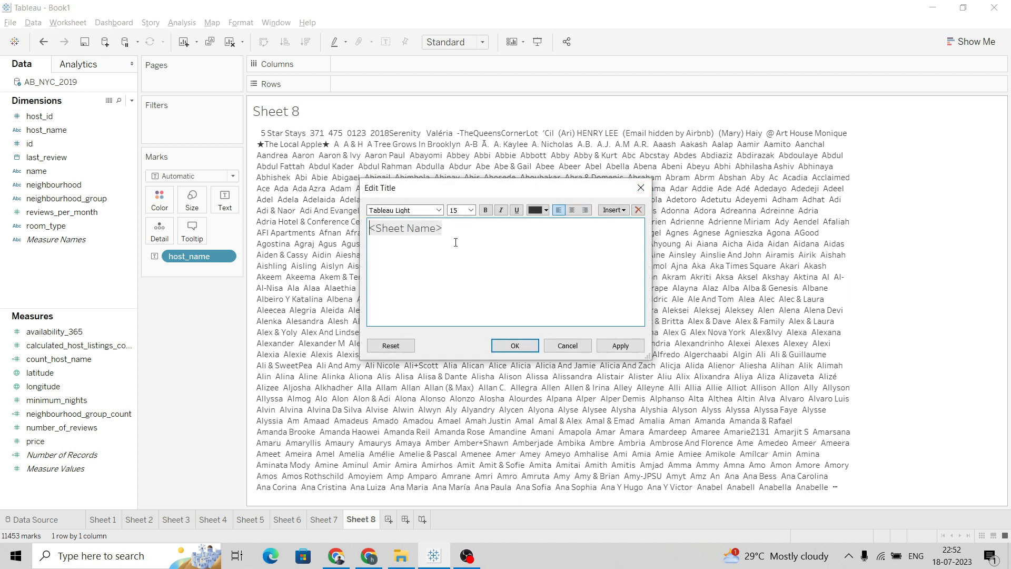
pyautogui.moveTo(443, 228); pyautogui.dragTo(373, 231)
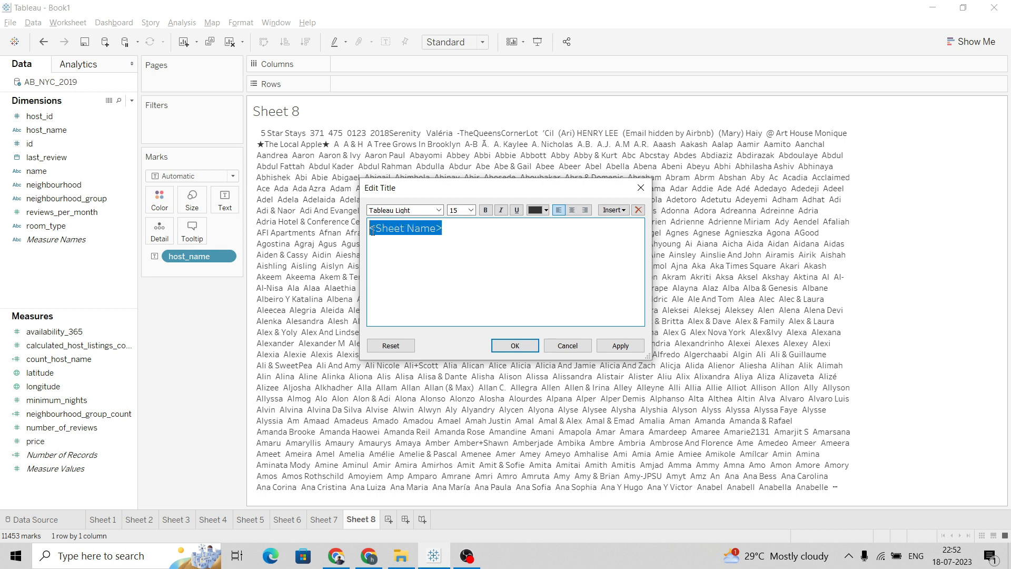
pyautogui.hotkey('alt', 'Tab')
pyautogui.moveTo(450, 291); pyautogui.dragTo(347, 291)
pyautogui.hotkey('ctrl', 'c')
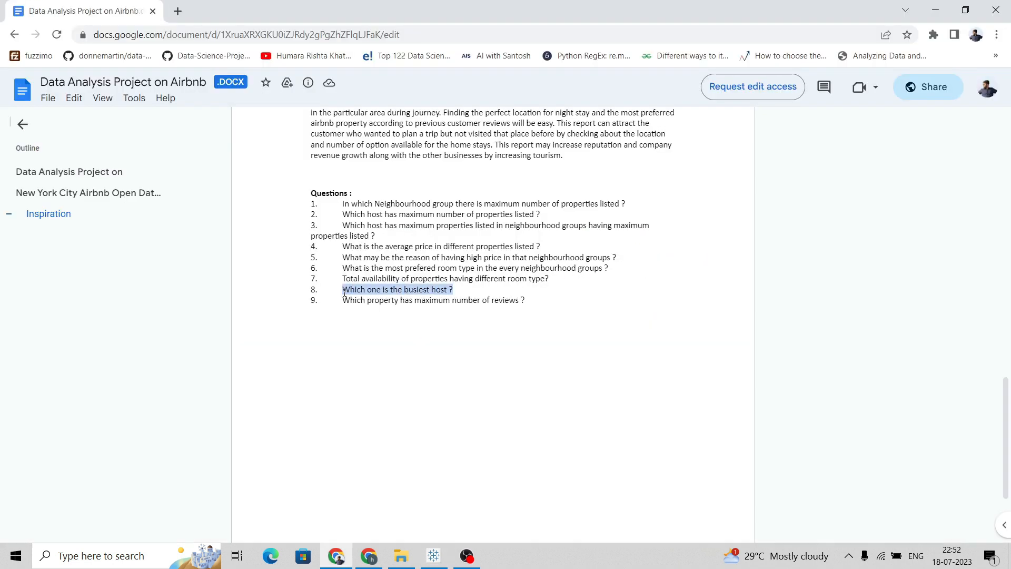
pyautogui.hotkey('alt', 'Tab')
pyautogui.hotkey('ctrl', 'v')
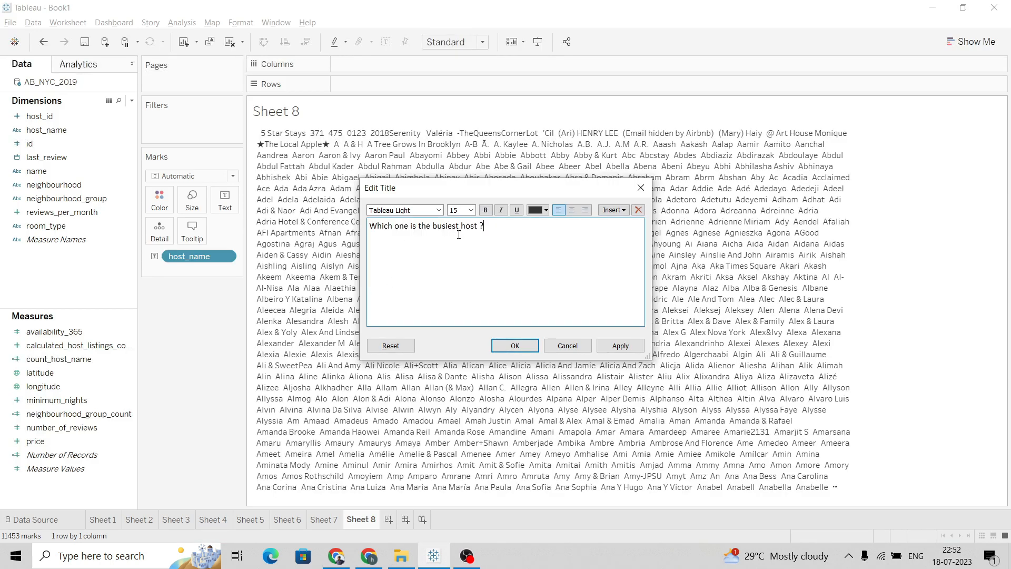
pyautogui.click(621, 346)
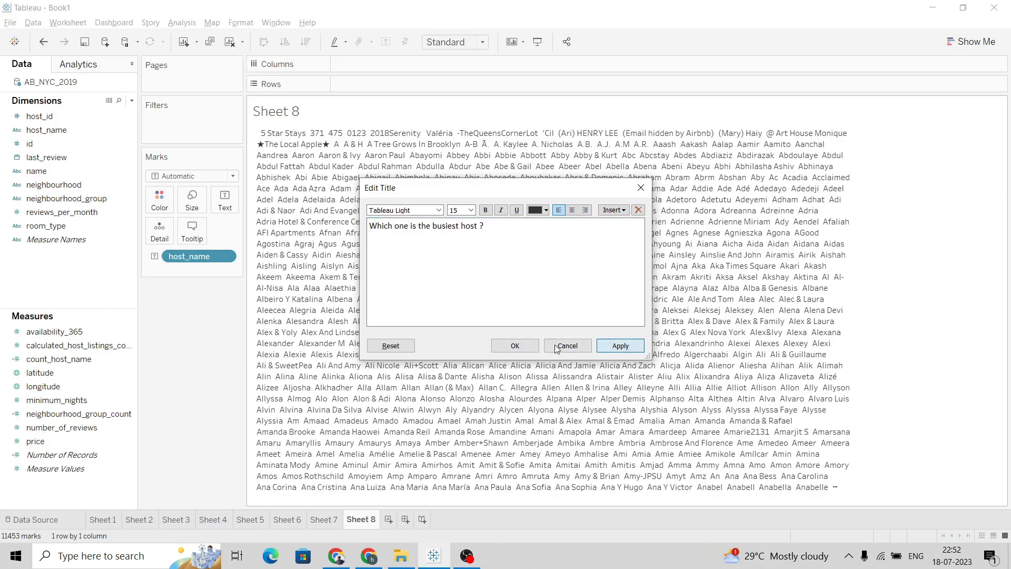
pyautogui.click(608, 342)
pyautogui.click(515, 346)
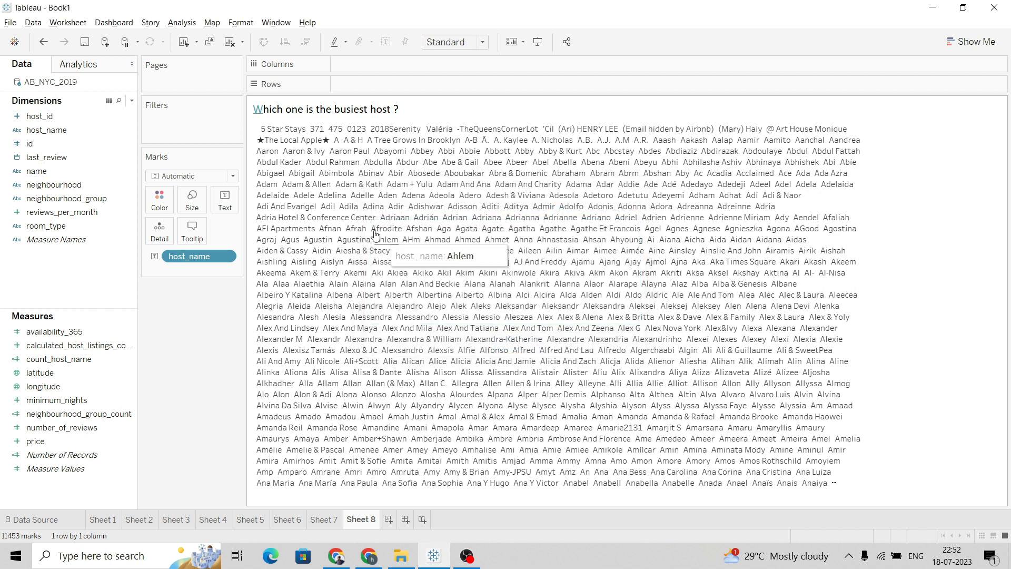
pyautogui.doubleClick(260, 109)
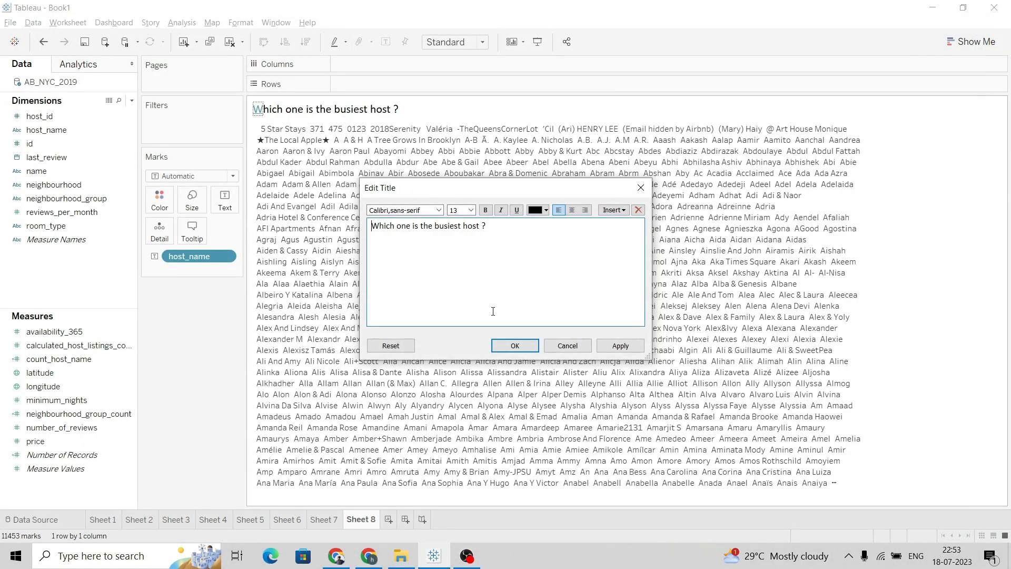
pyautogui.click(635, 348)
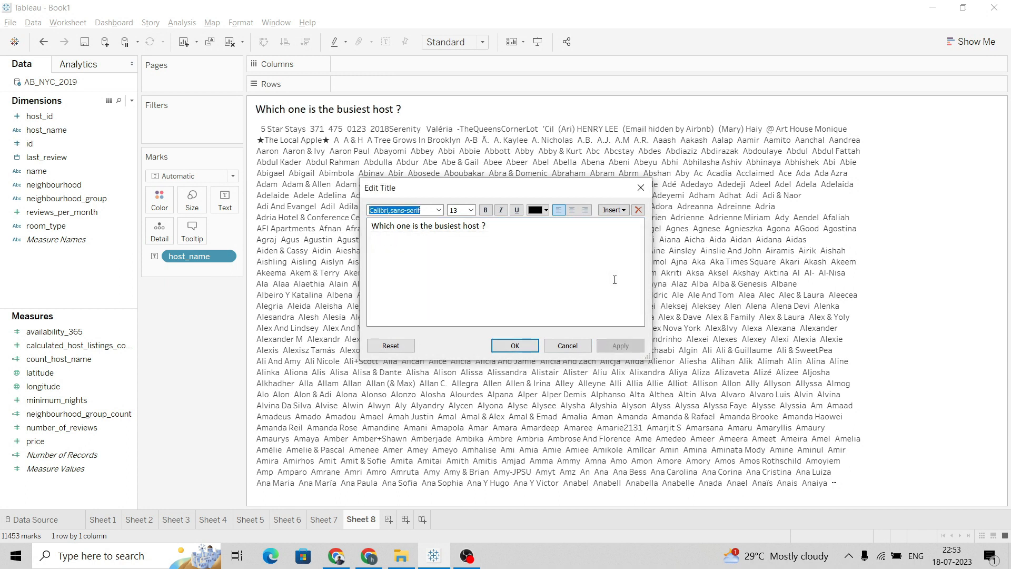
pyautogui.click(513, 346)
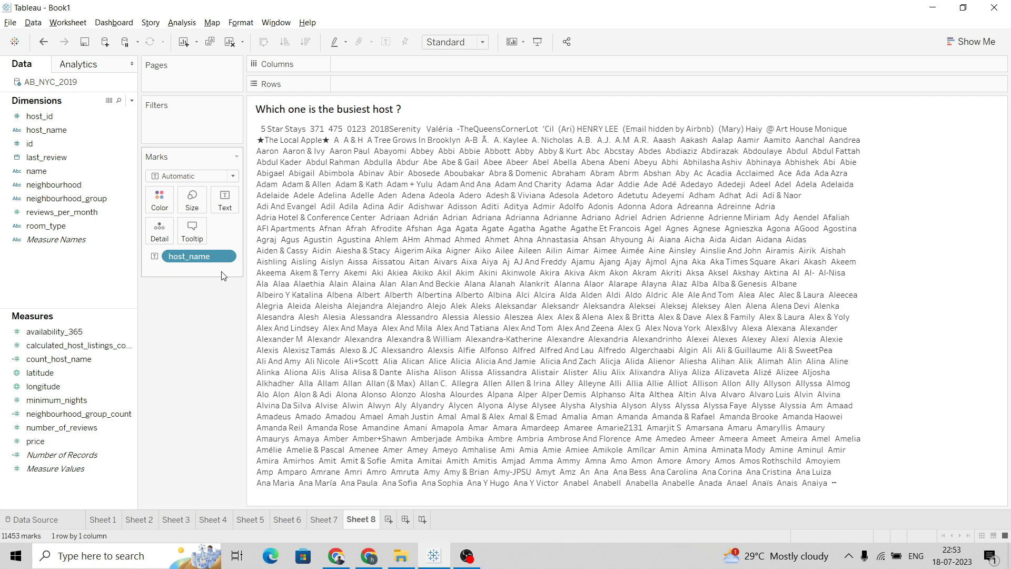
# Filter host_name to the bottom 5 hosts by average availability_365
pyautogui.click(74, 332)
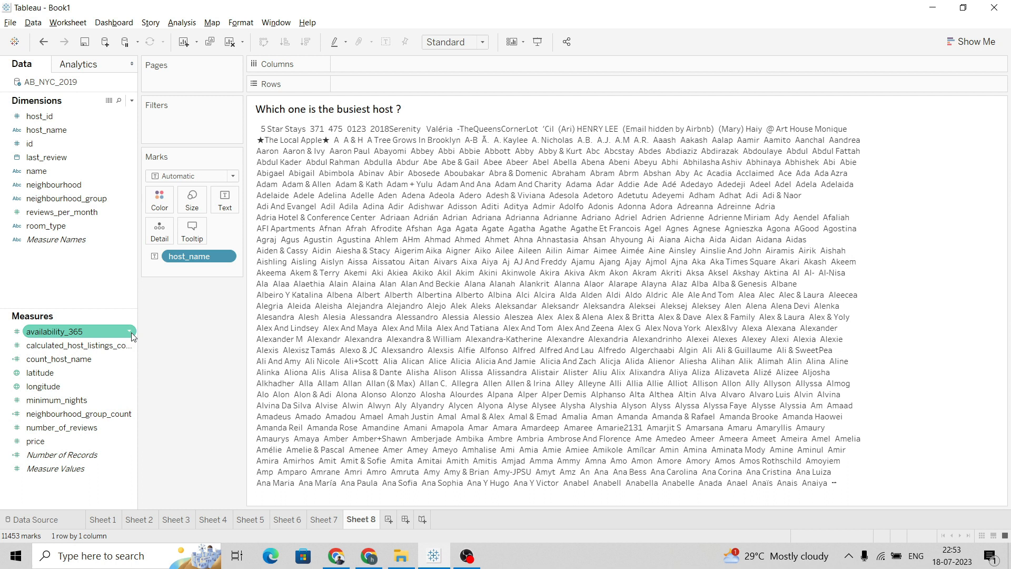
pyautogui.click(225, 257)
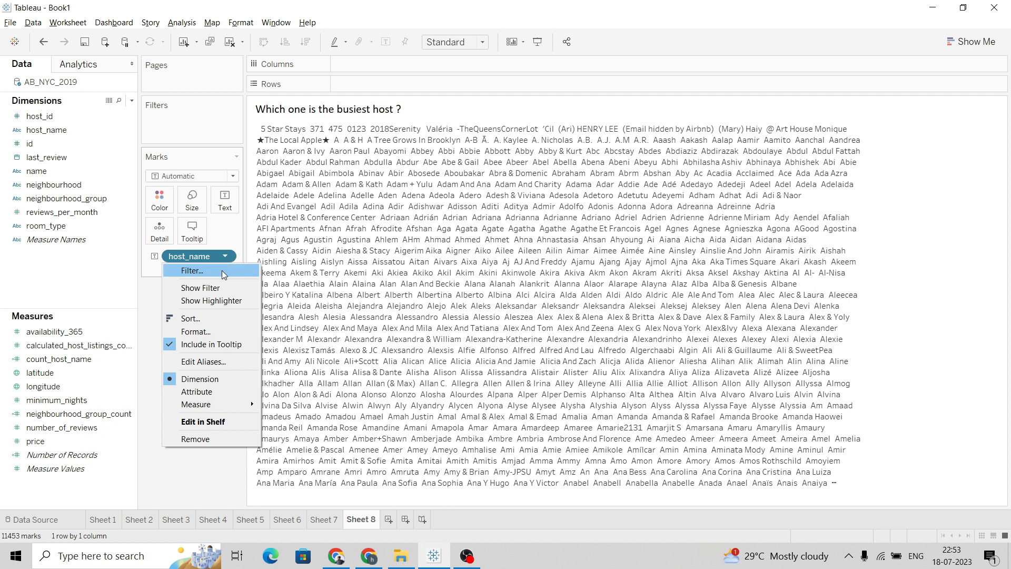
pyautogui.click(223, 270)
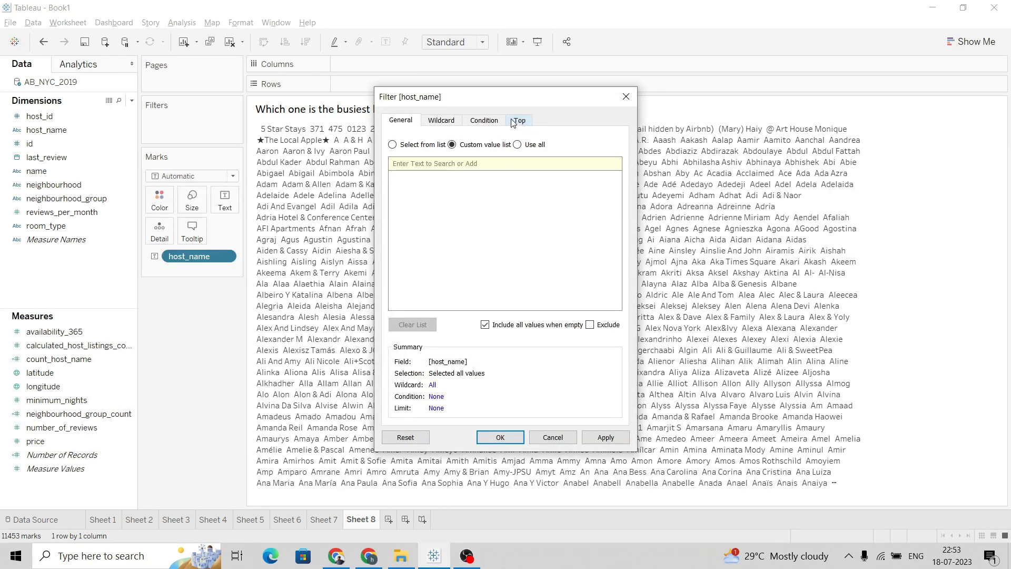
pyautogui.click(514, 122)
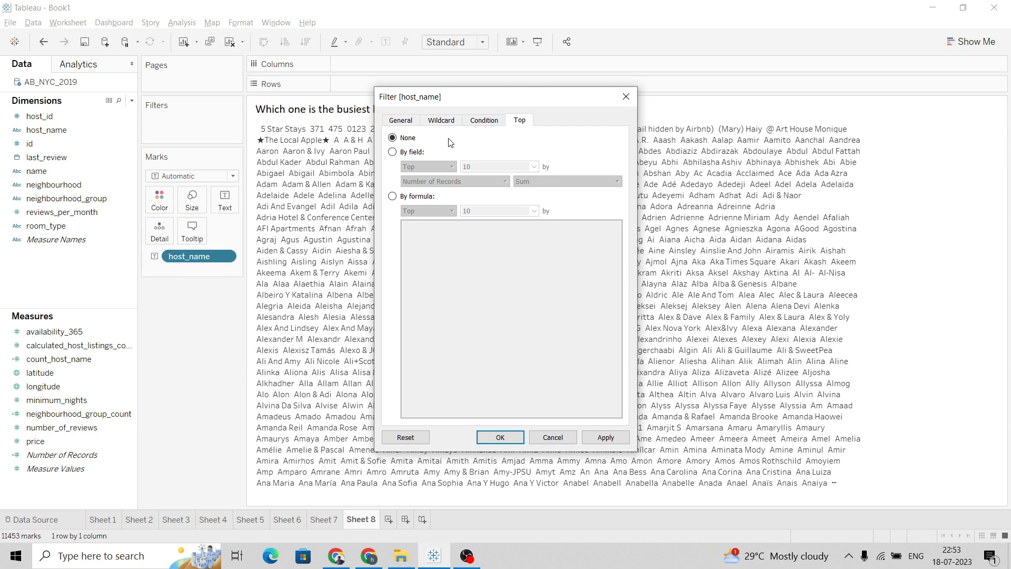
pyautogui.click(414, 152)
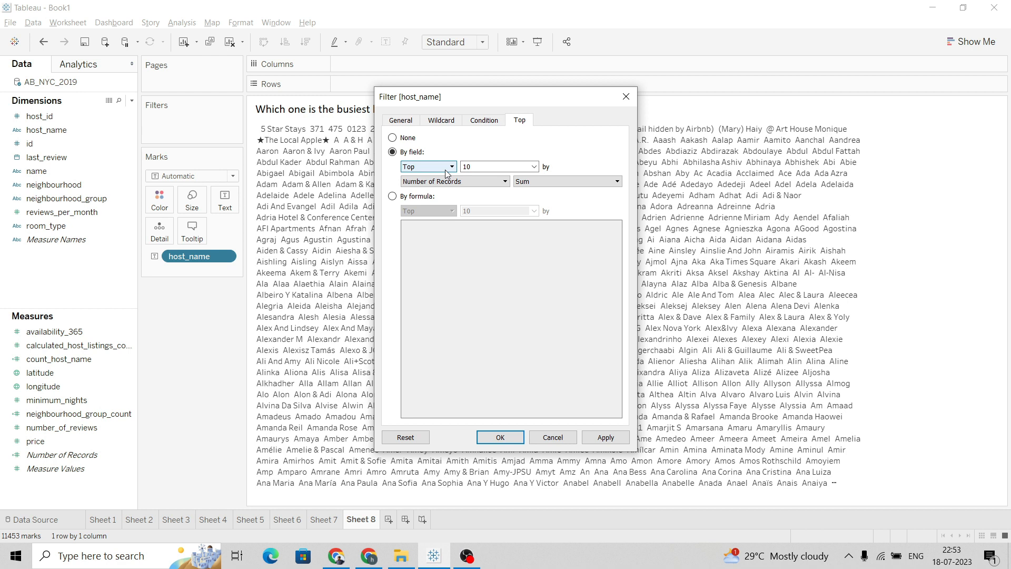
pyautogui.click(446, 167)
pyautogui.click(445, 187)
pyautogui.click(473, 170)
pyautogui.click(484, 183)
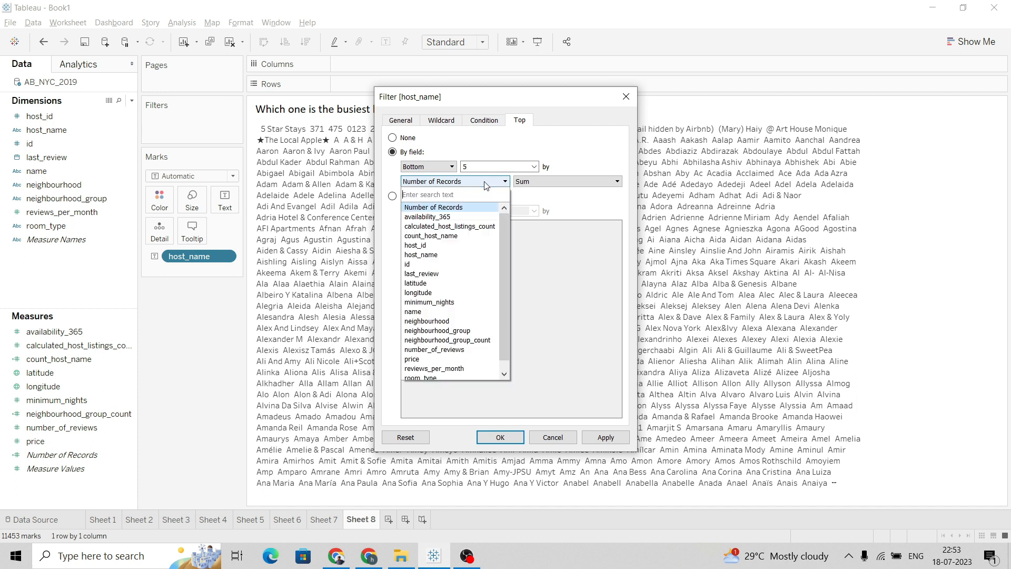
pyautogui.click(459, 216)
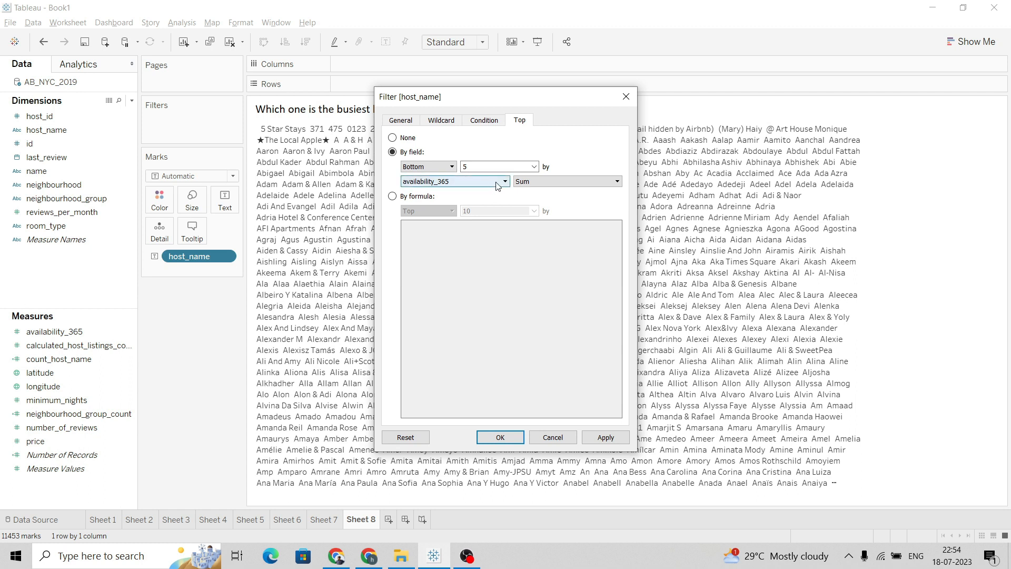
pyautogui.click(536, 184)
pyautogui.click(541, 200)
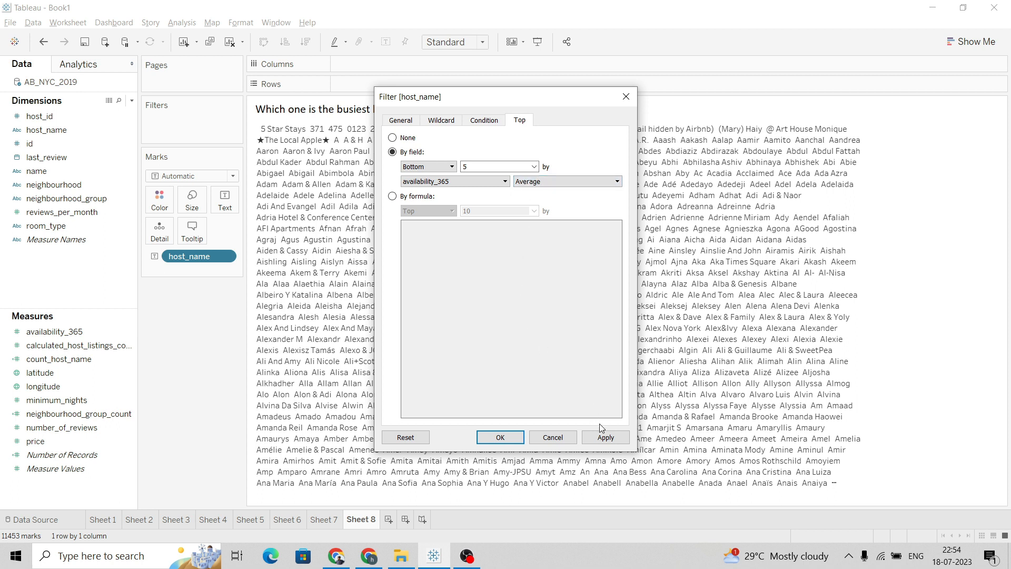
pyautogui.click(605, 437)
pyautogui.click(502, 437)
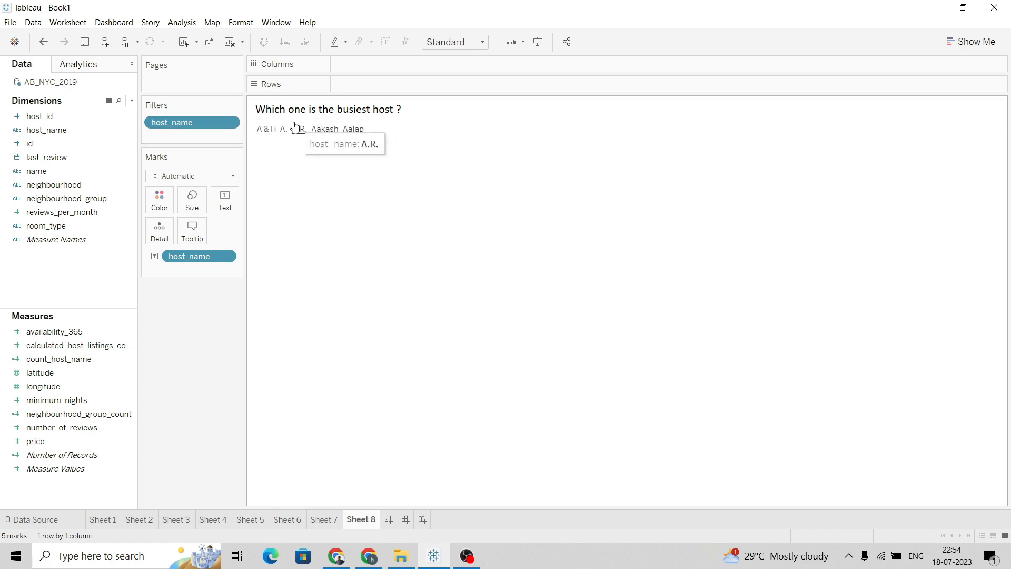
# Format the worksheet font to size 12 in black
pyautogui.click(354, 129)
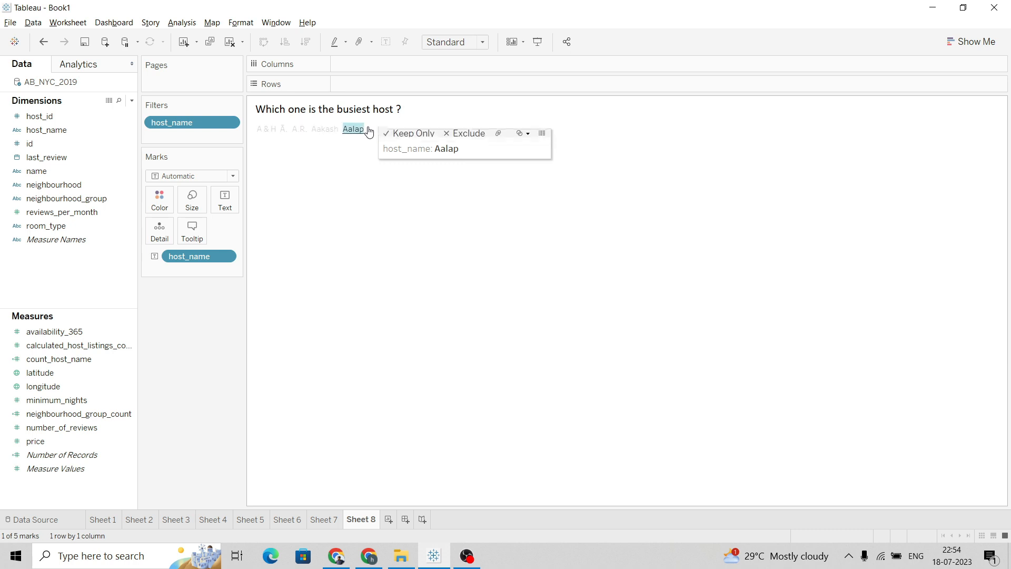
pyautogui.click(469, 156)
pyautogui.rightClick(366, 132)
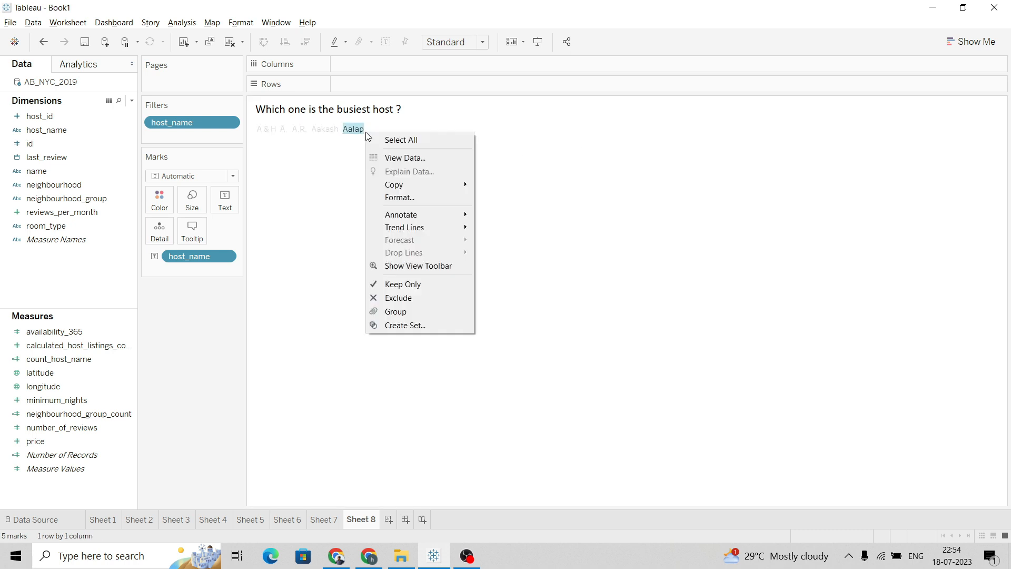
pyautogui.rightClick(356, 144)
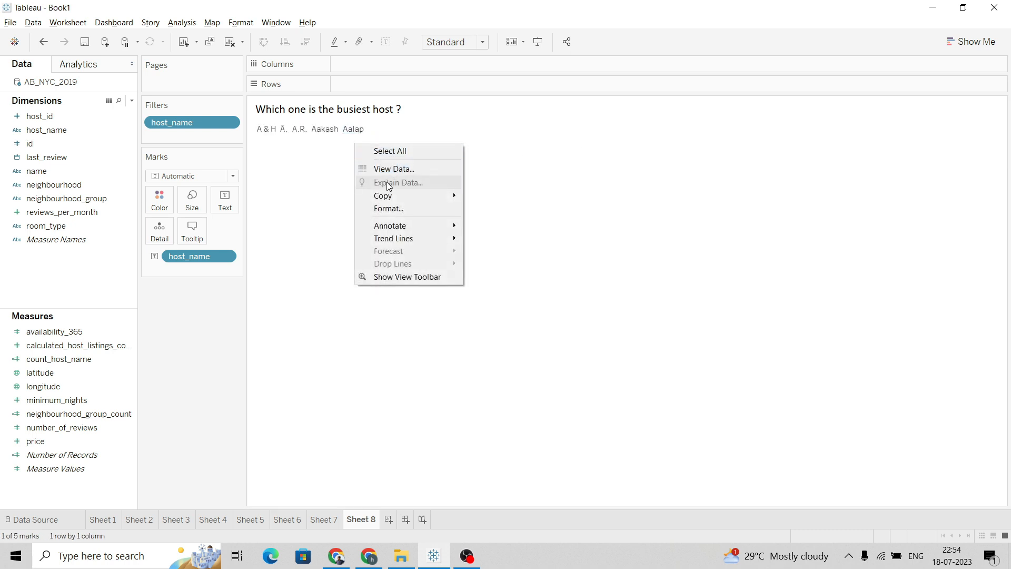
pyautogui.click(391, 209)
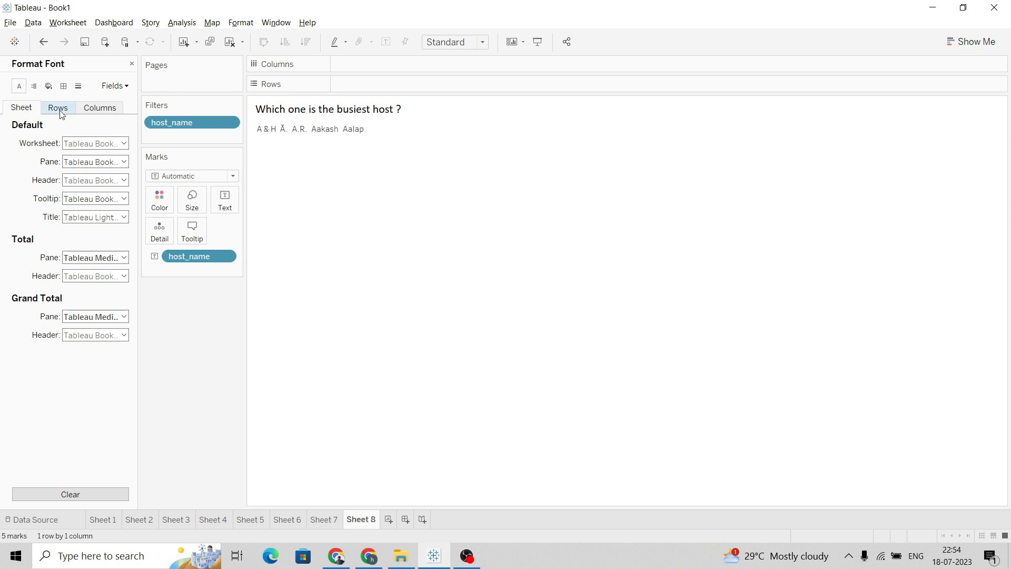
pyautogui.click(95, 144)
pyautogui.click(93, 178)
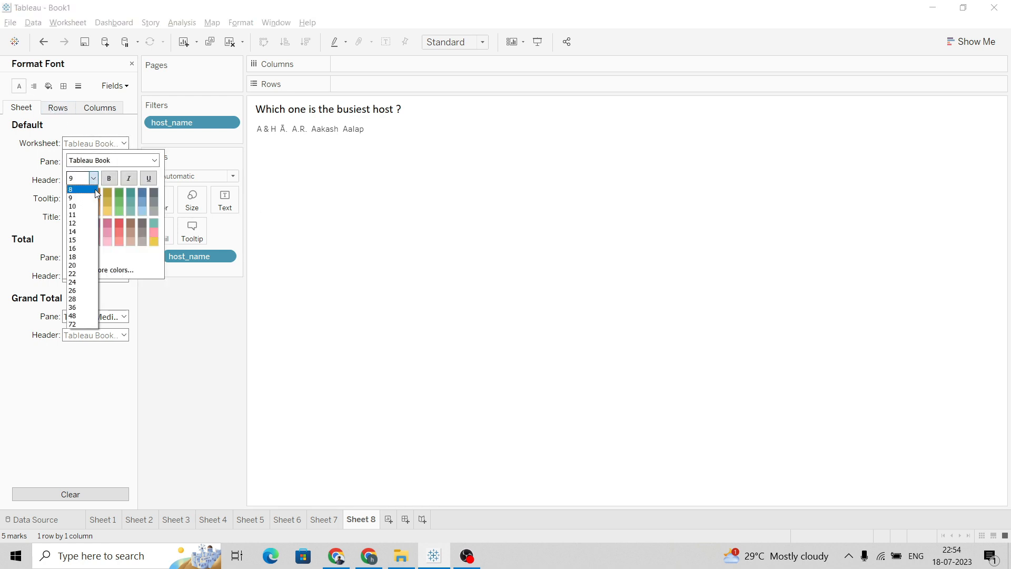
pyautogui.click(92, 224)
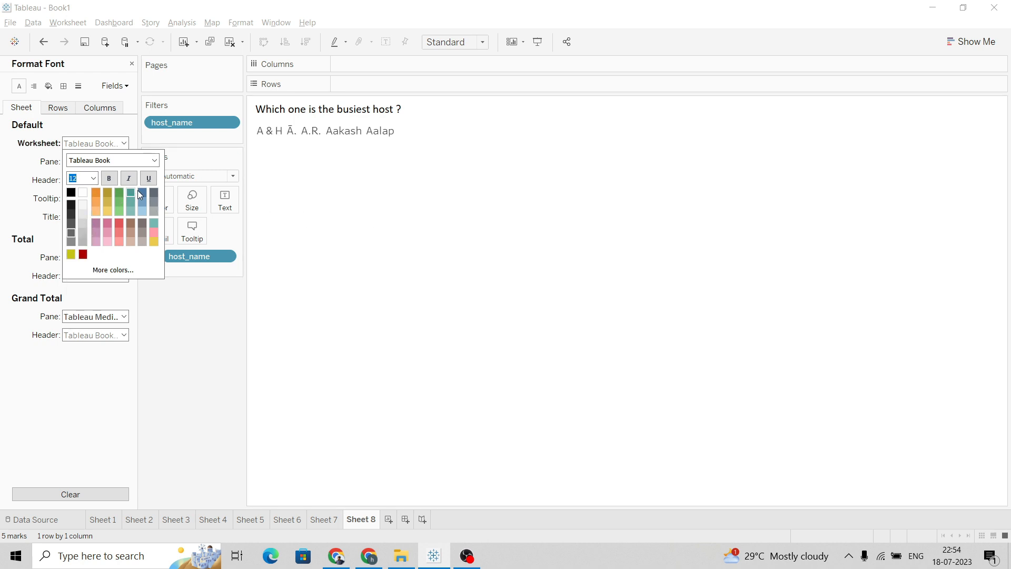
pyautogui.click(70, 192)
pyautogui.click(472, 182)
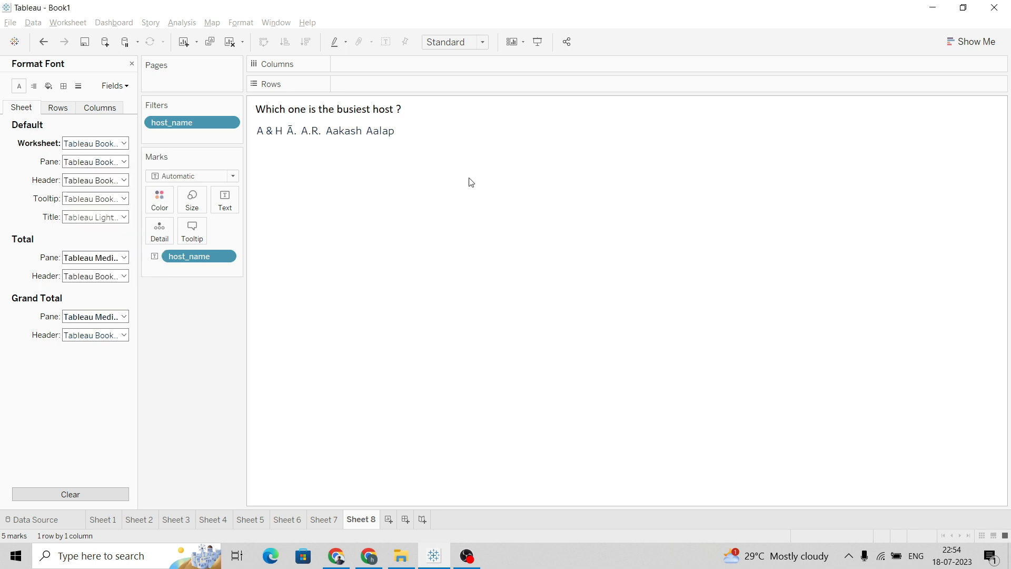
pyautogui.click(132, 63)
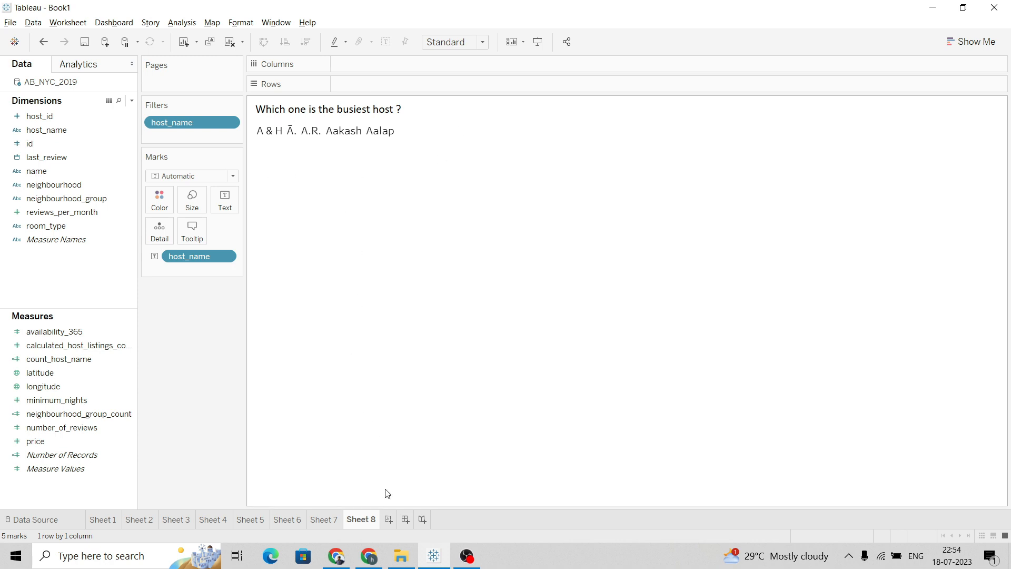
# Add a new worksheet and copy question 9, Which property has maximum number of reviews ?, from the project document
pyautogui.click(389, 520)
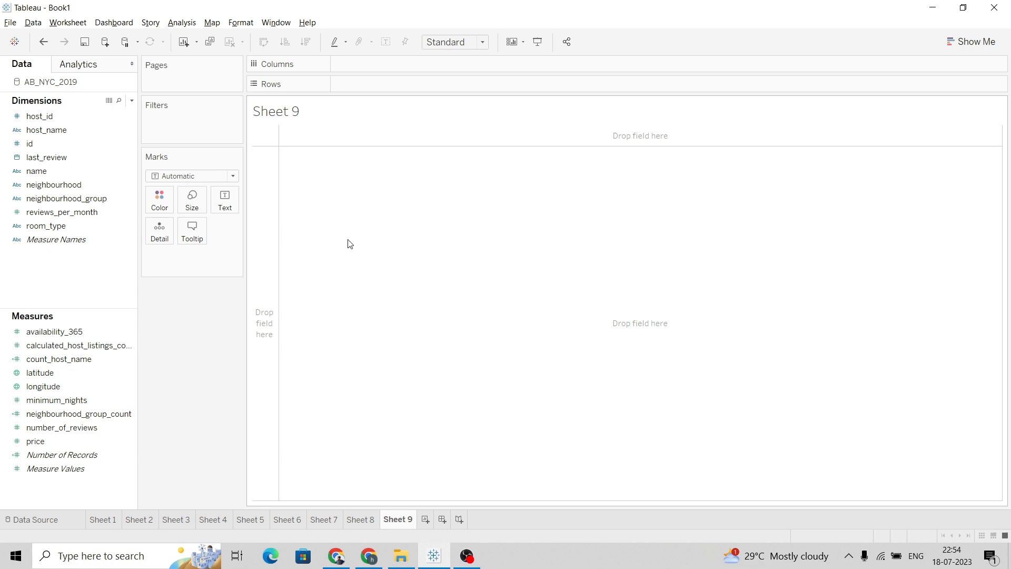
pyautogui.hotkey('alt', 'Tab')
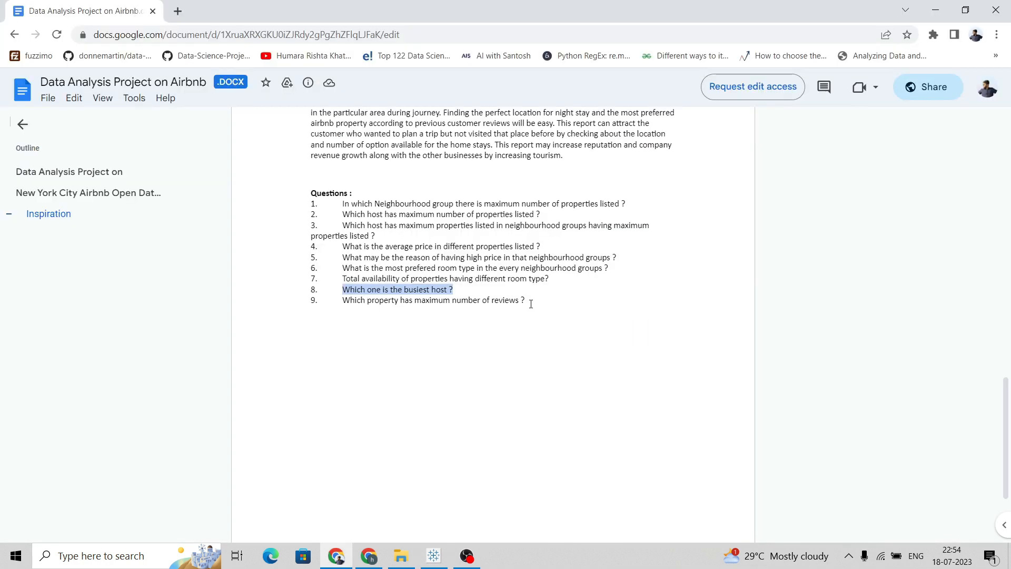
pyautogui.click(534, 301)
pyautogui.moveTo(529, 300); pyautogui.dragTo(347, 301)
pyautogui.hotkey('ctrl', 'c')
pyautogui.hotkey('alt', 'Tab')
# Title the new sheet with the pasted question: Which property has maximum number of reviews ?
pyautogui.doubleClick(273, 108)
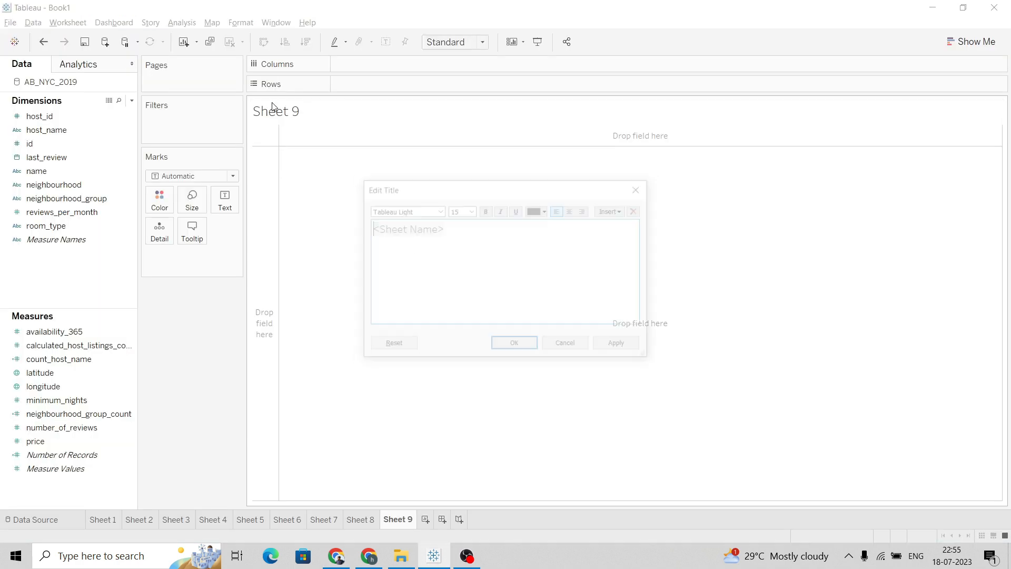
pyautogui.hotkey('ctrl', 'a')
pyautogui.click(410, 235)
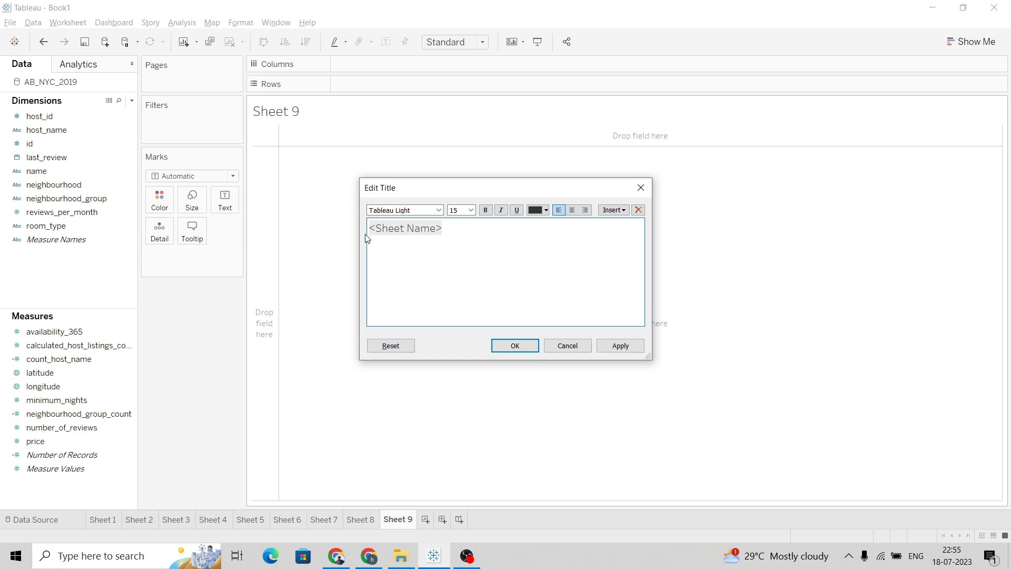
pyautogui.hotkey('ctrl', 'v')
pyautogui.click(445, 228)
pyautogui.press('BackSpace')
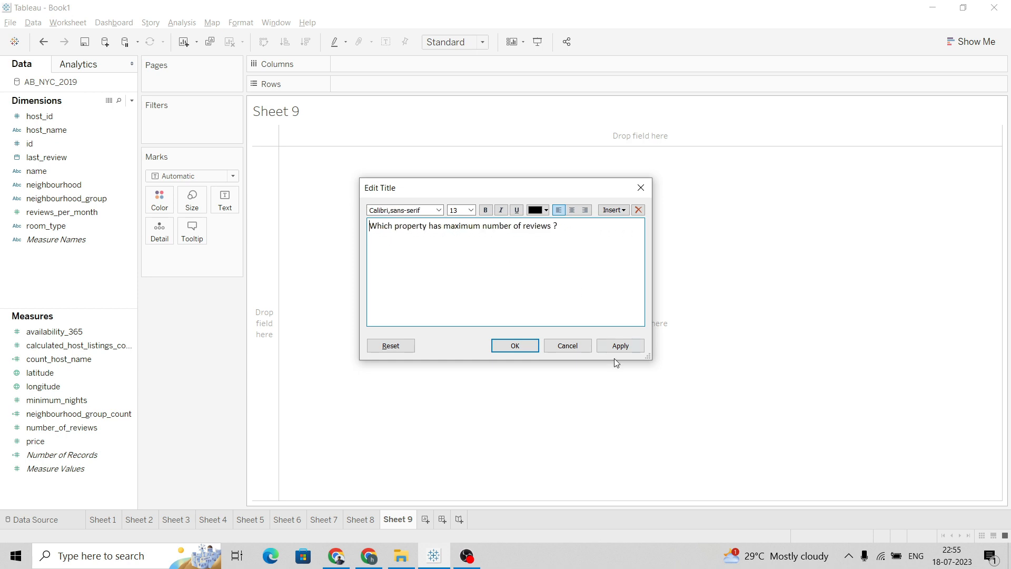
pyautogui.click(620, 346)
pyautogui.click(515, 345)
pyautogui.doubleClick(282, 111)
pyautogui.click(621, 347)
pyautogui.click(515, 345)
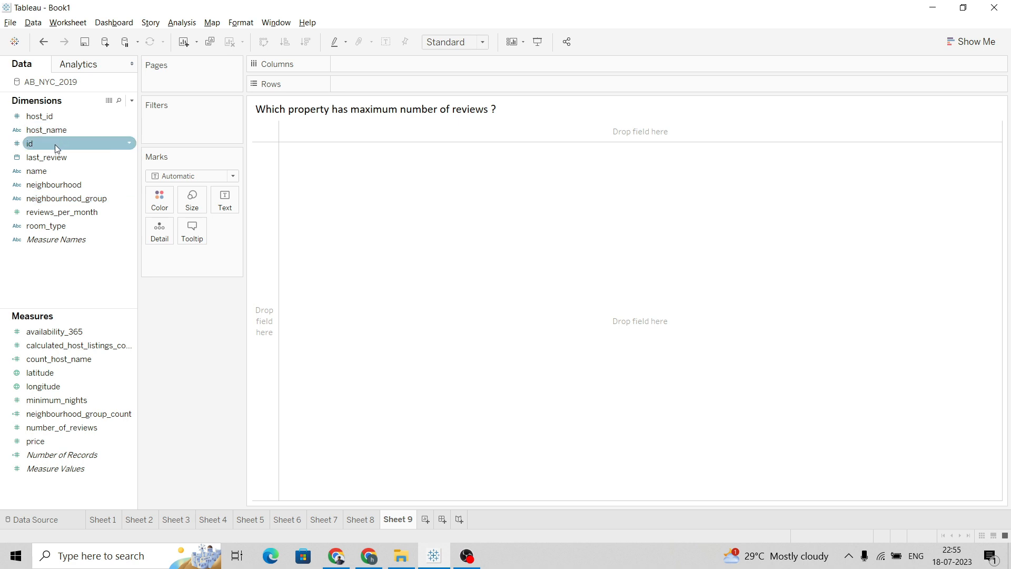
# Build a bar chart of summed number_of_reviews for each property name
pyautogui.moveTo(65, 174); pyautogui.dragTo(384, 75)
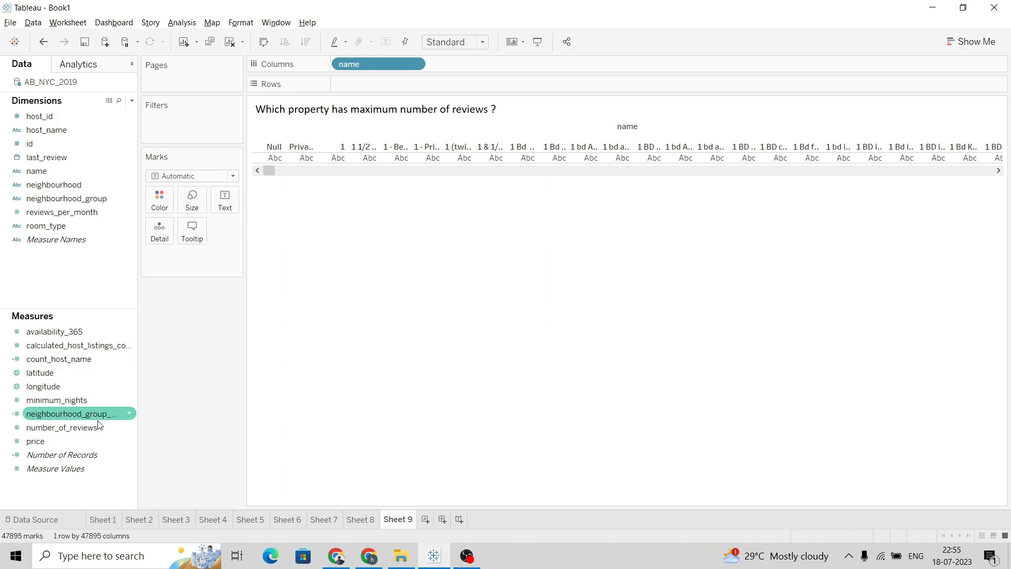
pyautogui.moveTo(100, 427)
pyautogui.mouseDown()
pyautogui.moveTo(380, 161)
pyautogui.moveTo(403, 90)
pyautogui.moveTo(413, 90)
pyautogui.mouseUp()
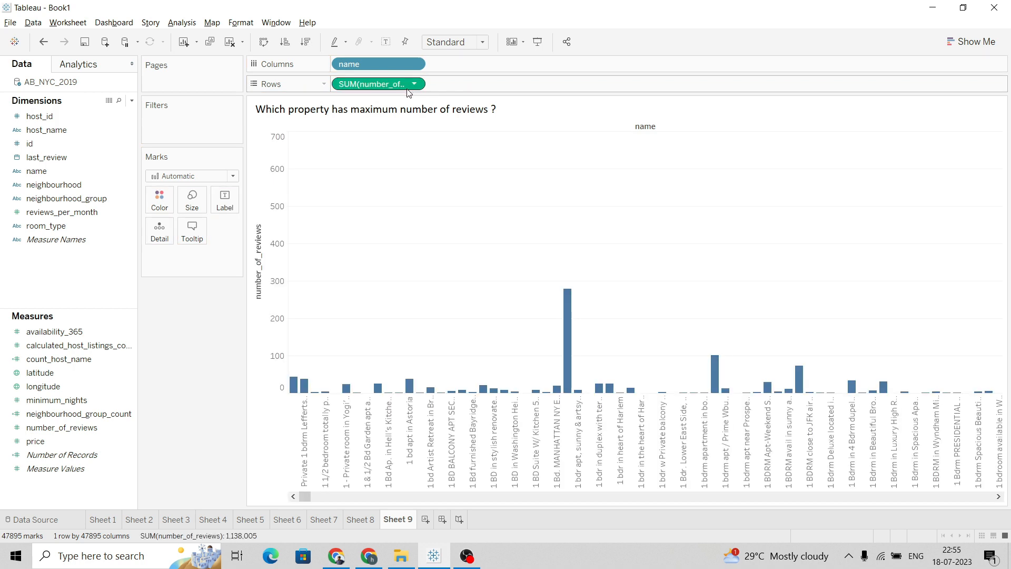
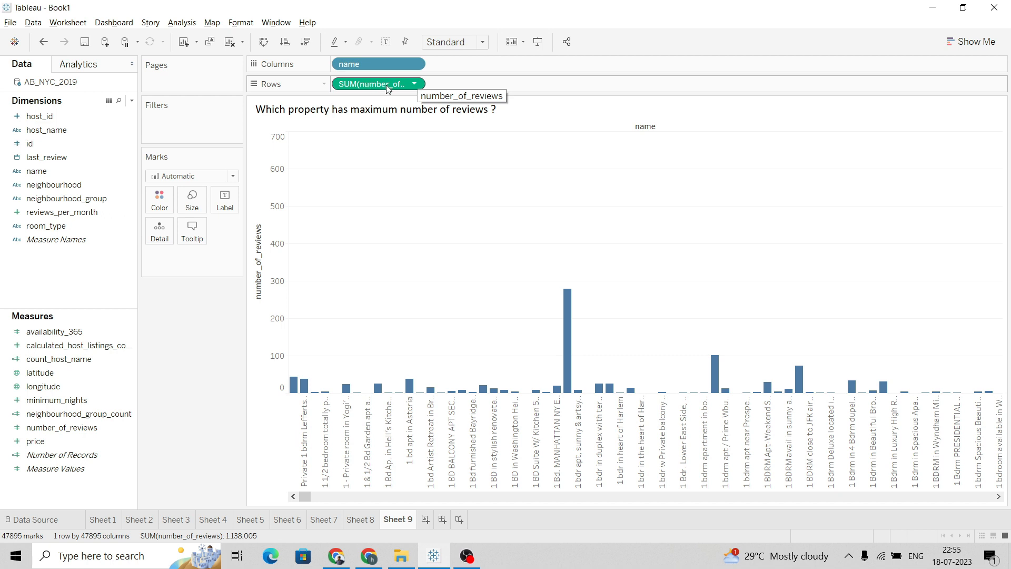
# Filter the property names to the top 5 by the sum of number_of_reviews
pyautogui.click(415, 64)
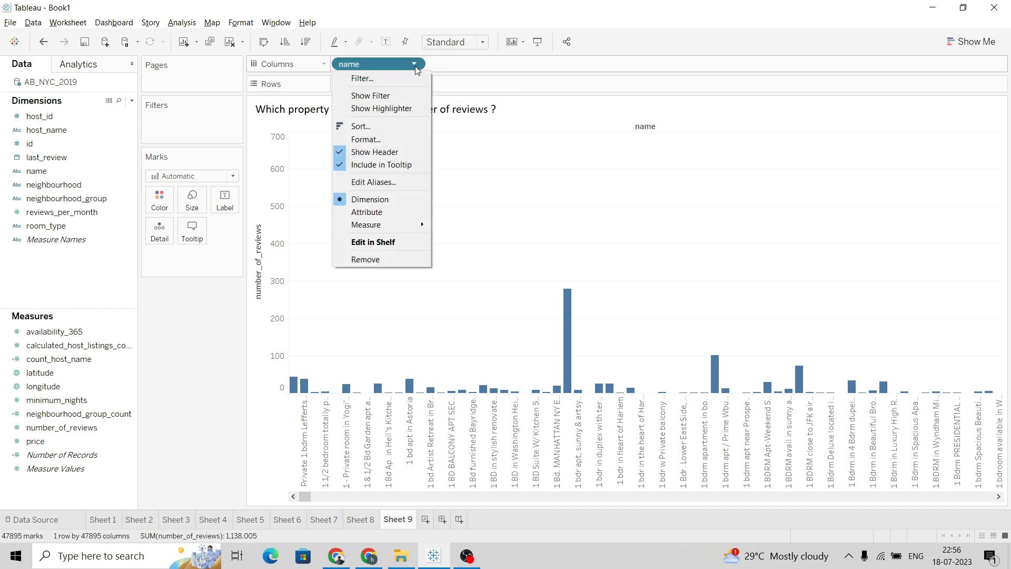
pyautogui.click(405, 79)
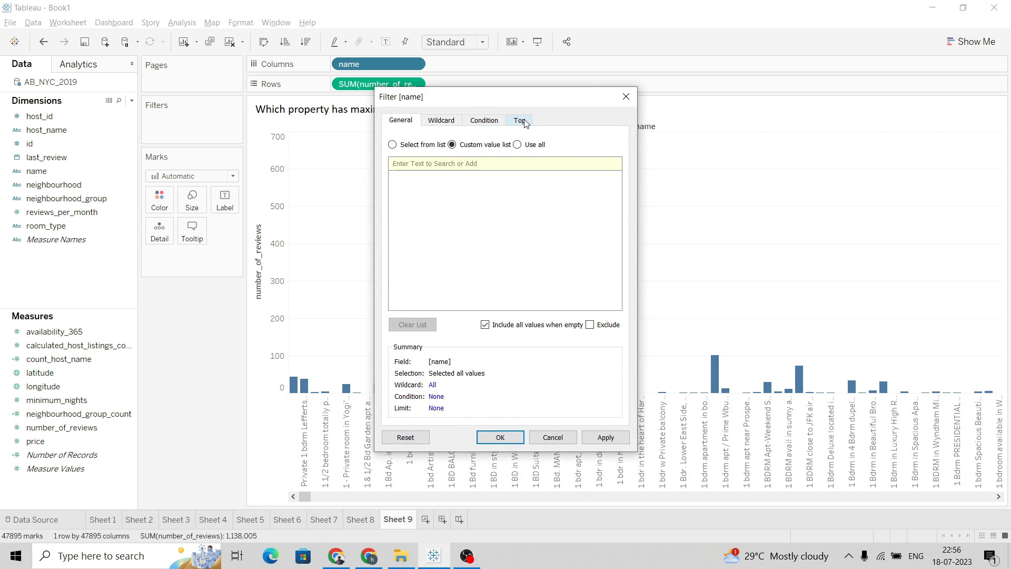
pyautogui.click(520, 120)
pyautogui.click(413, 153)
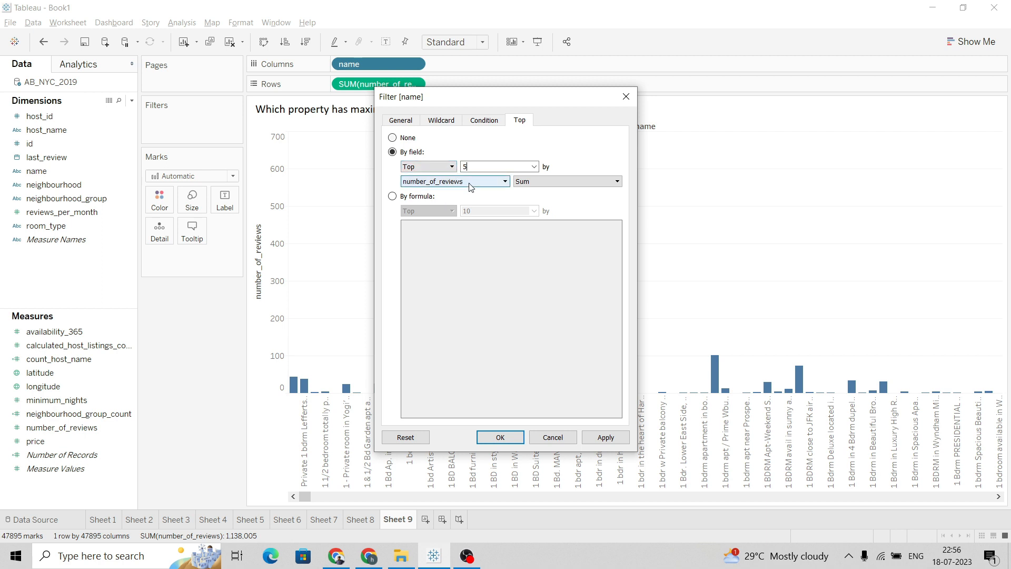
pyautogui.click(533, 185)
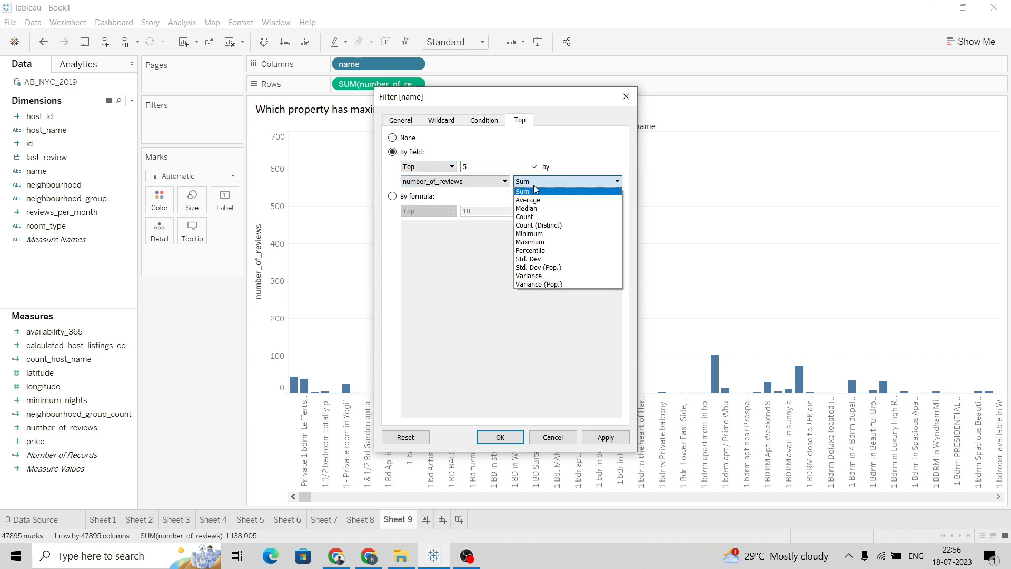
pyautogui.click(533, 185)
pyautogui.click(598, 440)
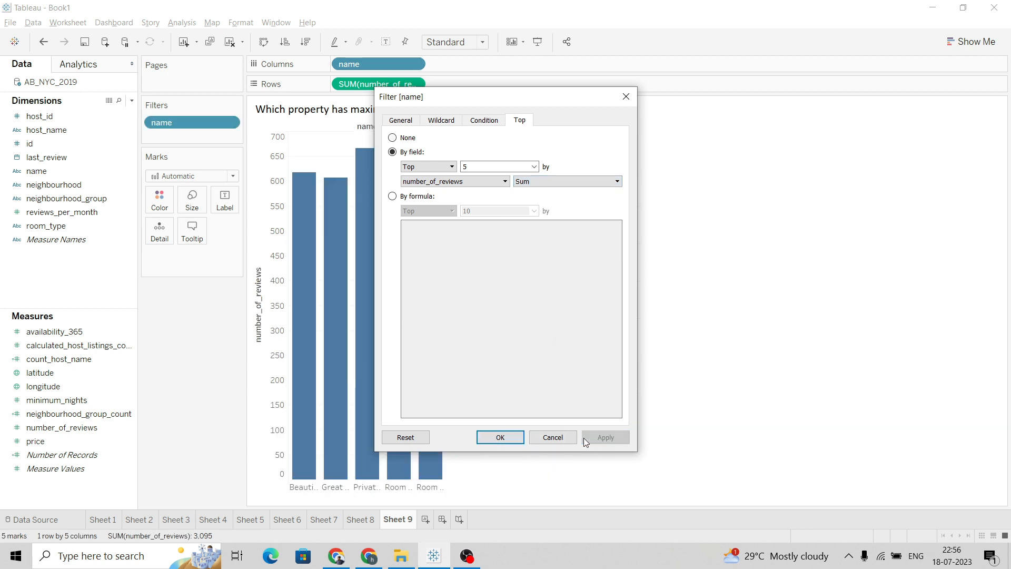
pyautogui.click(501, 438)
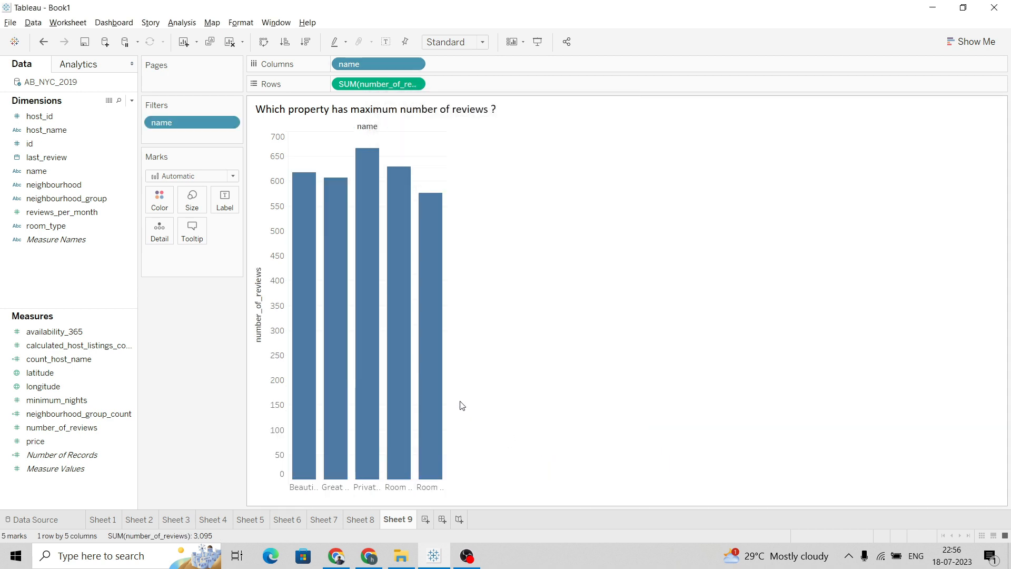
# Swap rows and columns to show horizontal bars and make the chart taller
pyautogui.moveTo(447, 381)
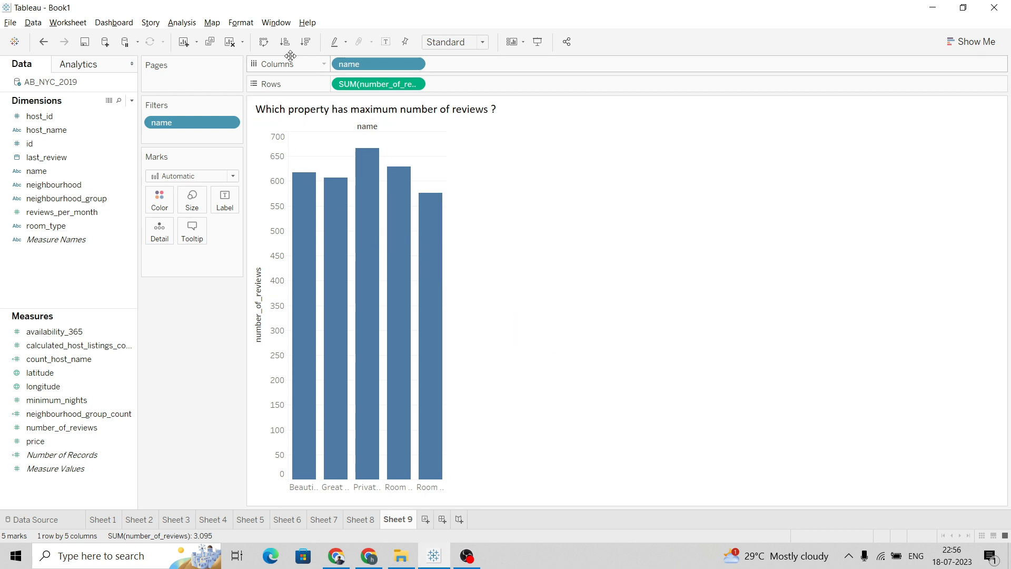
pyautogui.click(264, 43)
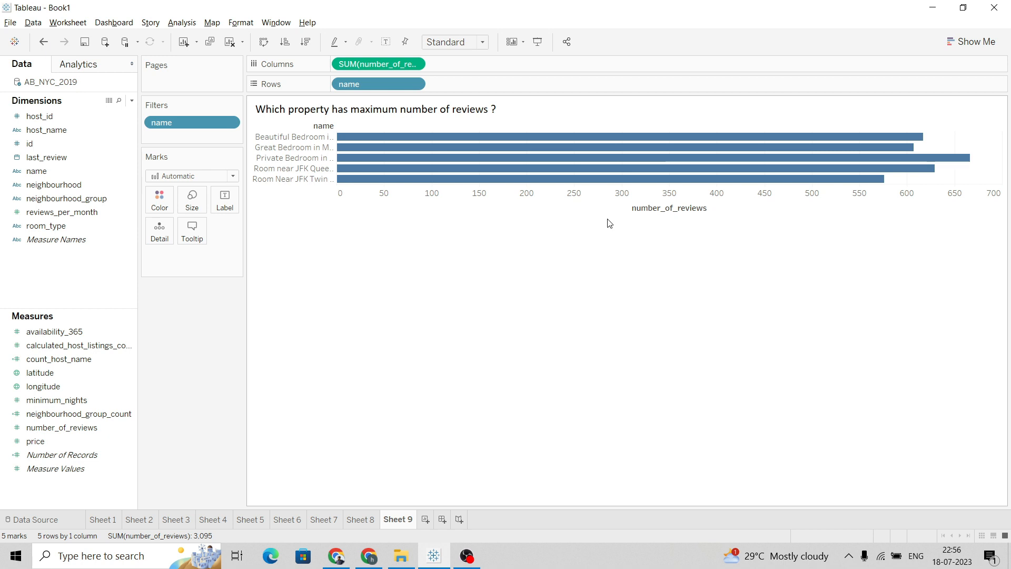
pyautogui.moveTo(608, 215); pyautogui.dragTo(608, 243)
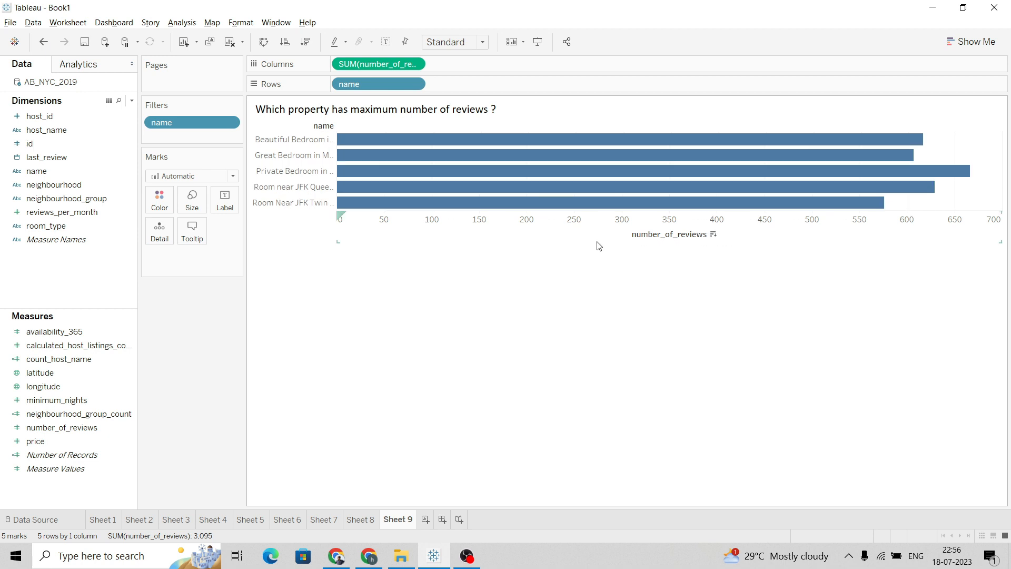
# Sort the properties in descending order of reviews and widen the property name labels to show full names
pyautogui.click(306, 42)
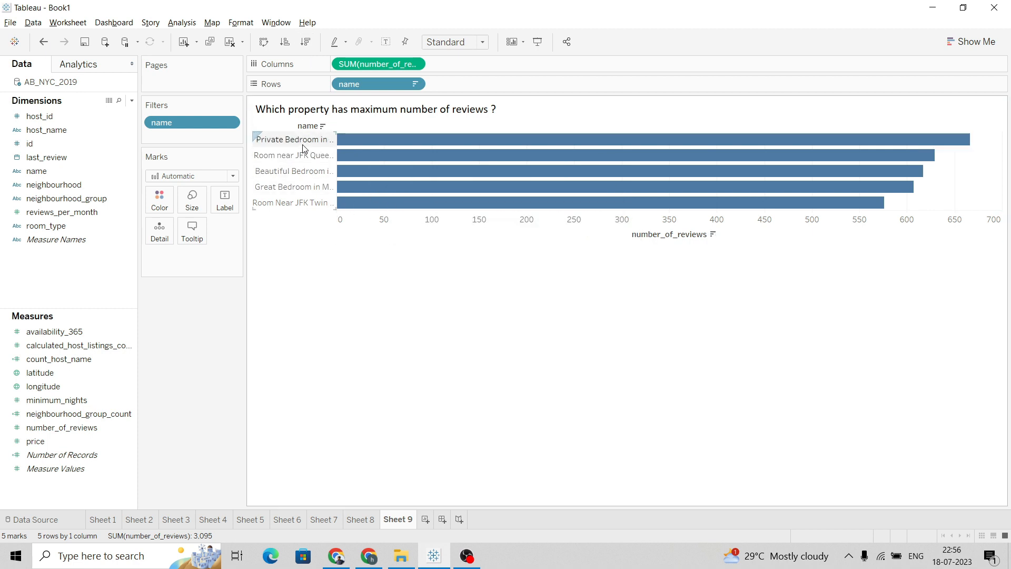
pyautogui.moveTo(339, 164)
pyautogui.moveTo(338, 166); pyautogui.dragTo(428, 166)
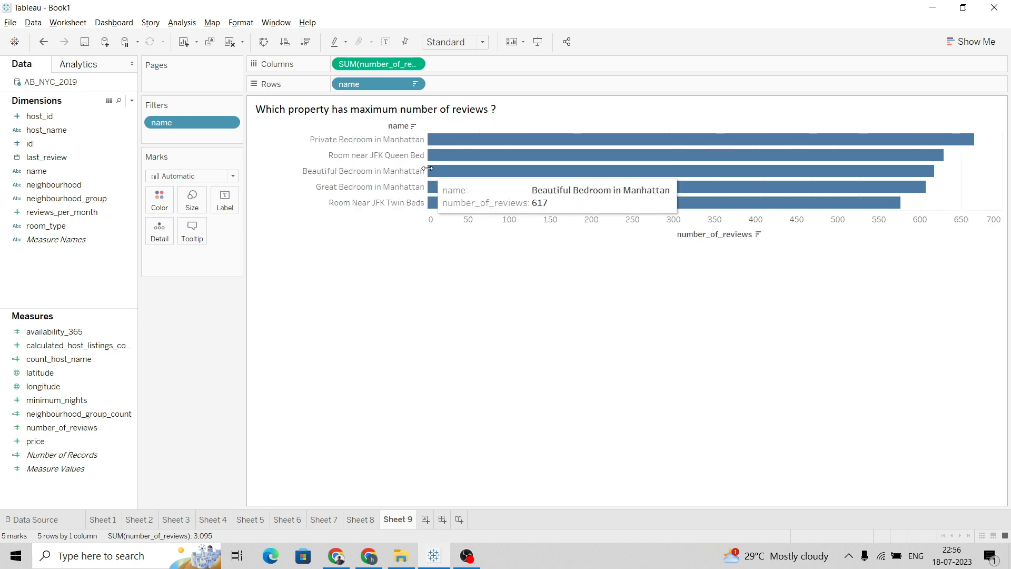
pyautogui.moveTo(427, 172); pyautogui.dragTo(389, 172)
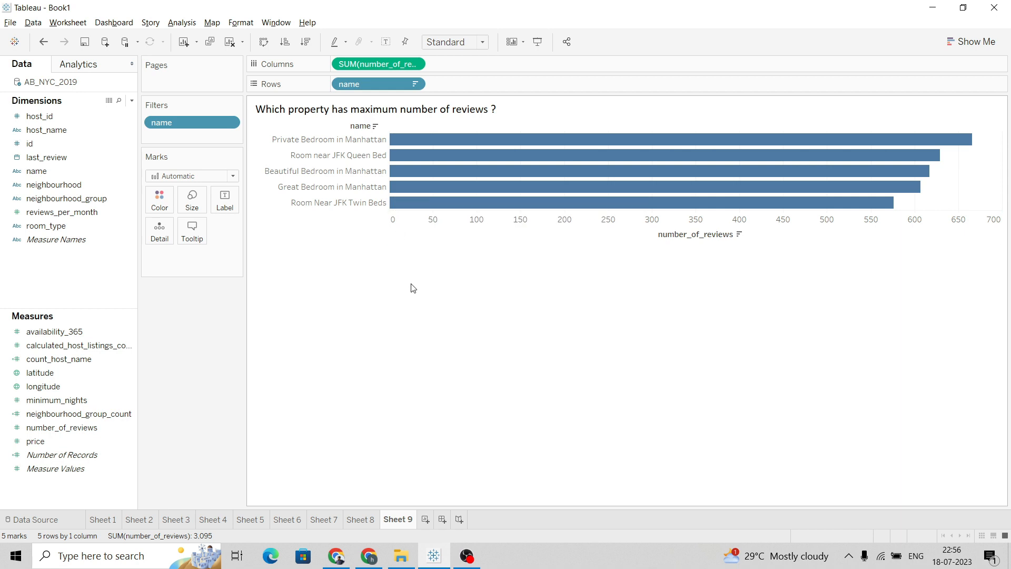
pyautogui.moveTo(378, 172); pyautogui.dragTo(373, 178)
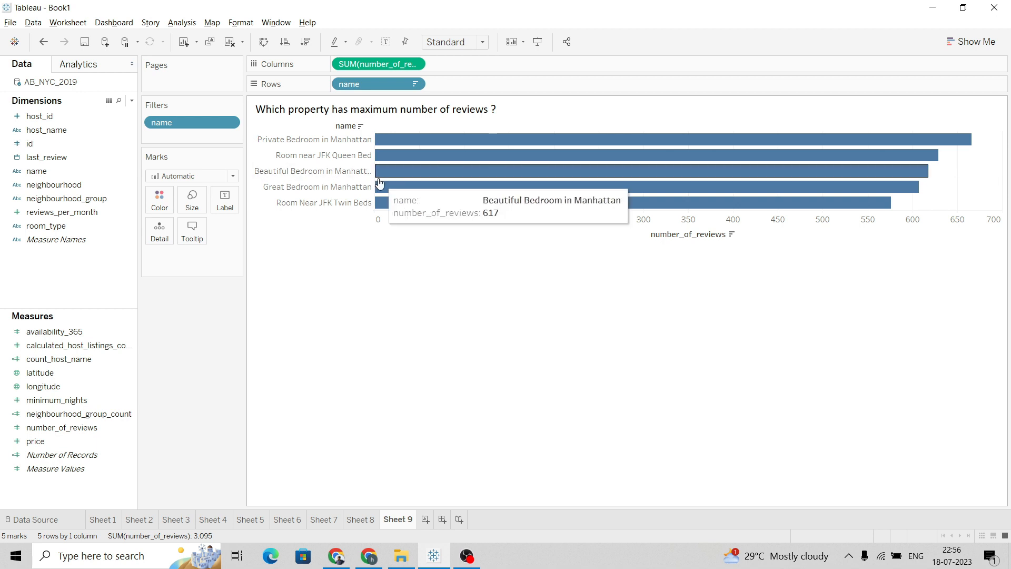
pyautogui.moveTo(374, 178); pyautogui.dragTo(381, 179)
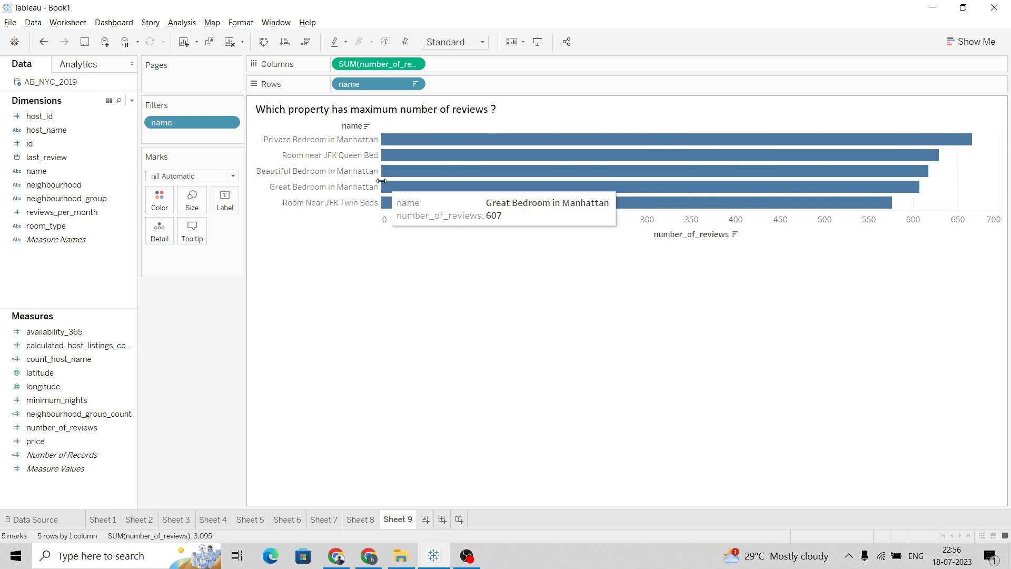
# Hide the field labels for rows
pyautogui.rightClick(352, 126)
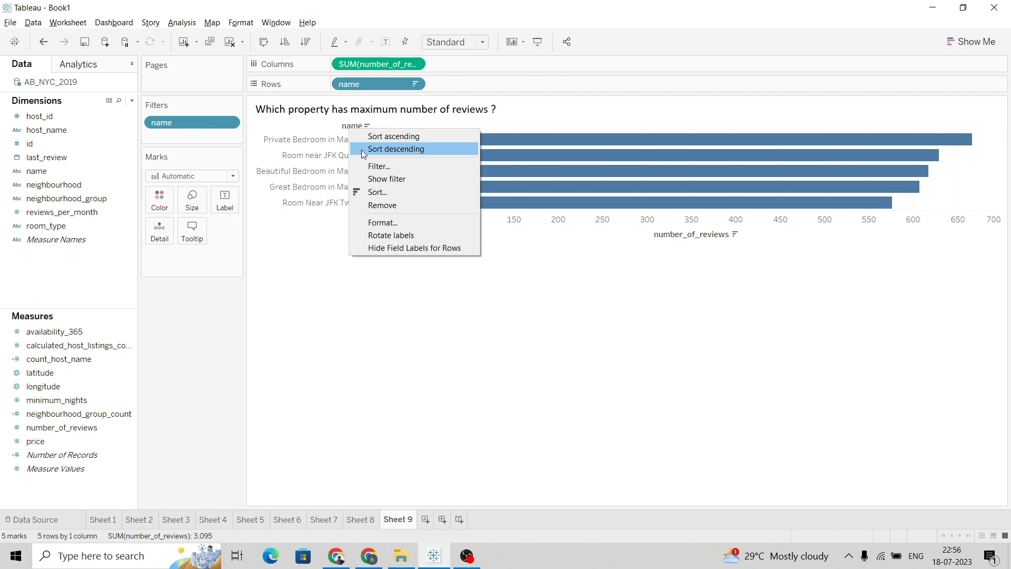
pyautogui.click(409, 248)
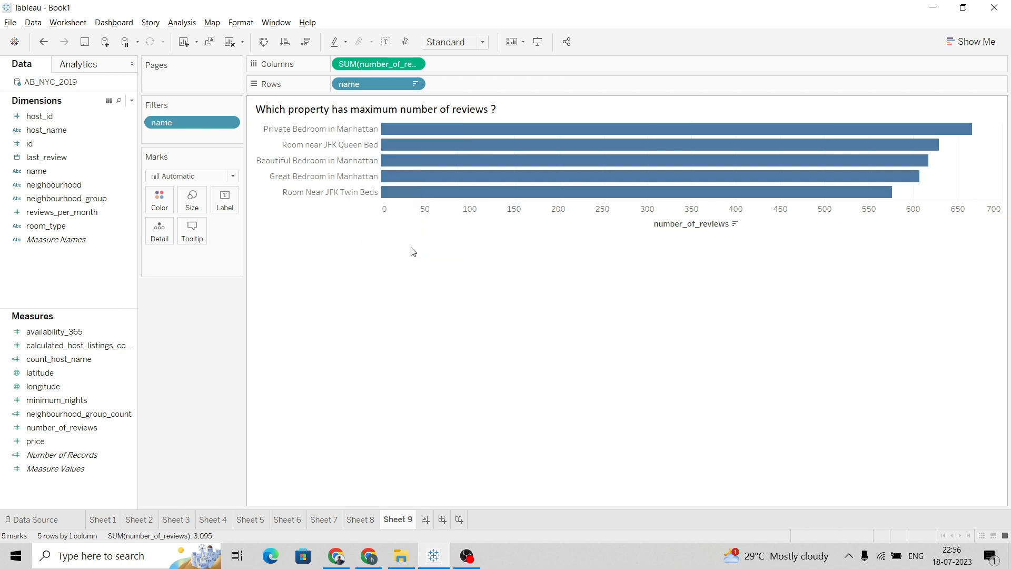
# Rename the reviews axis title to Reviews
pyautogui.doubleClick(671, 228)
pyautogui.click(452, 359)
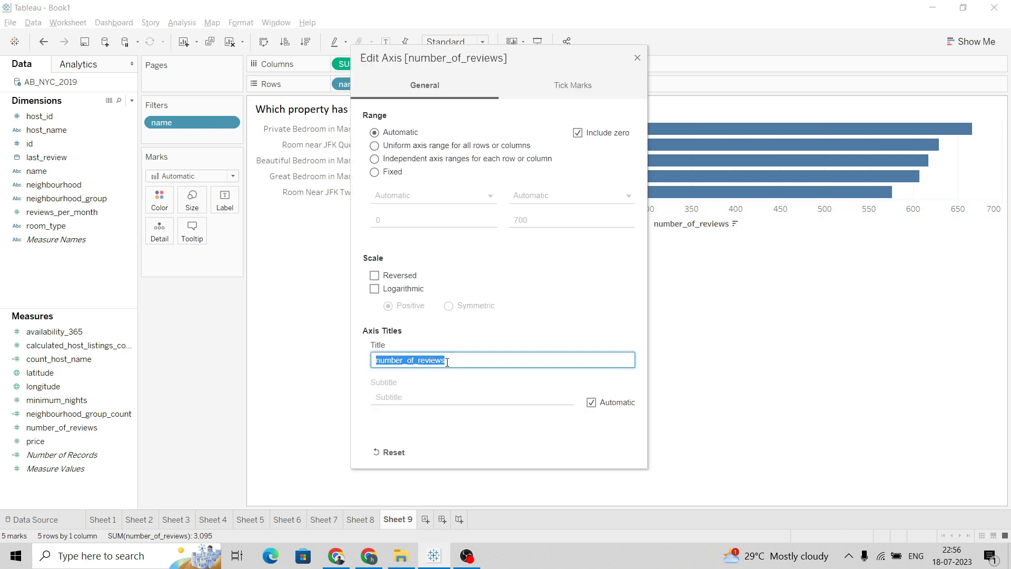
pyautogui.write('R')
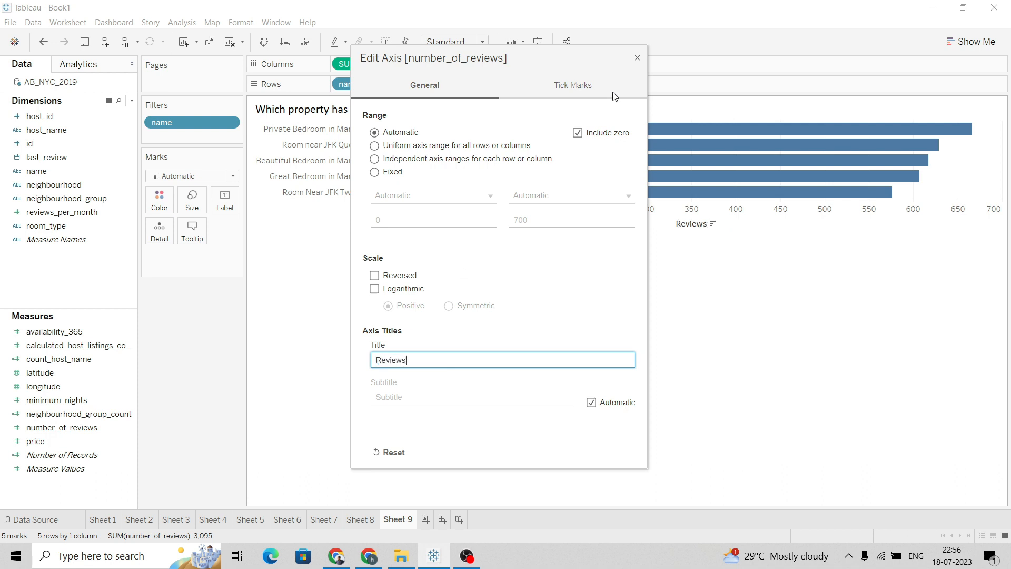
pyautogui.press('Return')
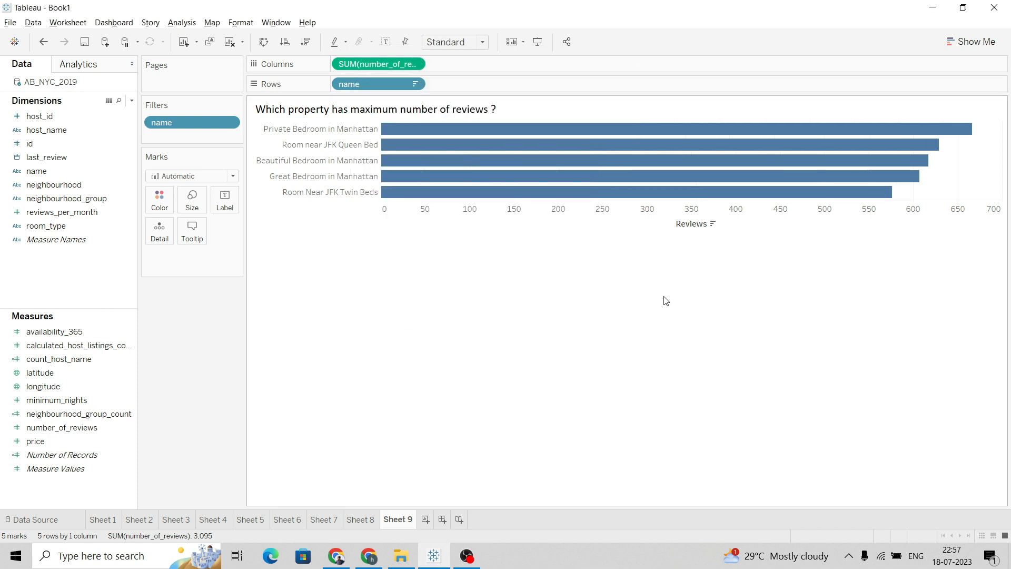
# Add a new dashboard
pyautogui.click(443, 520)
pyautogui.moveTo(443, 514)
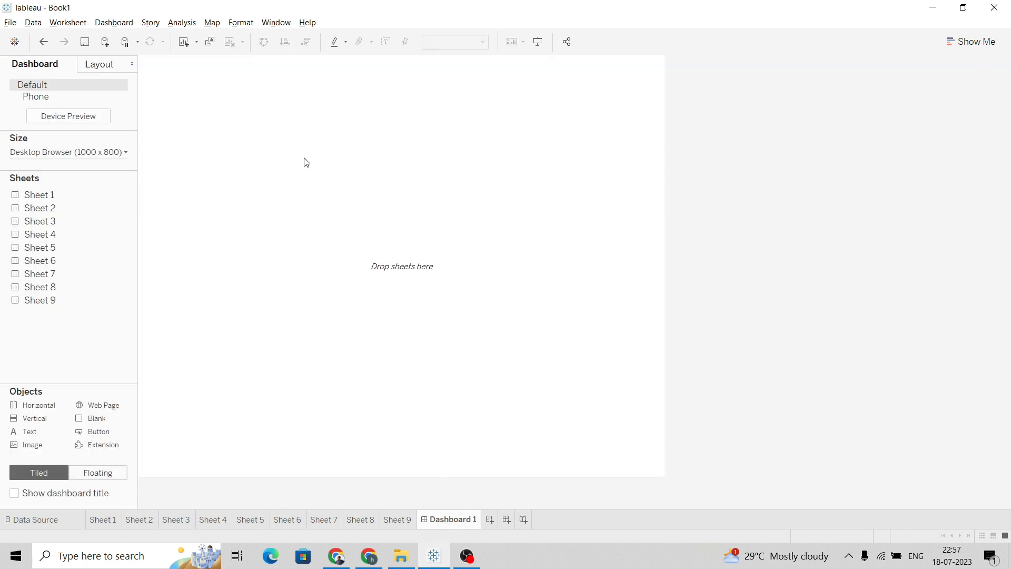
# Open Sheet 1's title editor and copy question 1 from the project document
pyautogui.moveTo(73, 199)
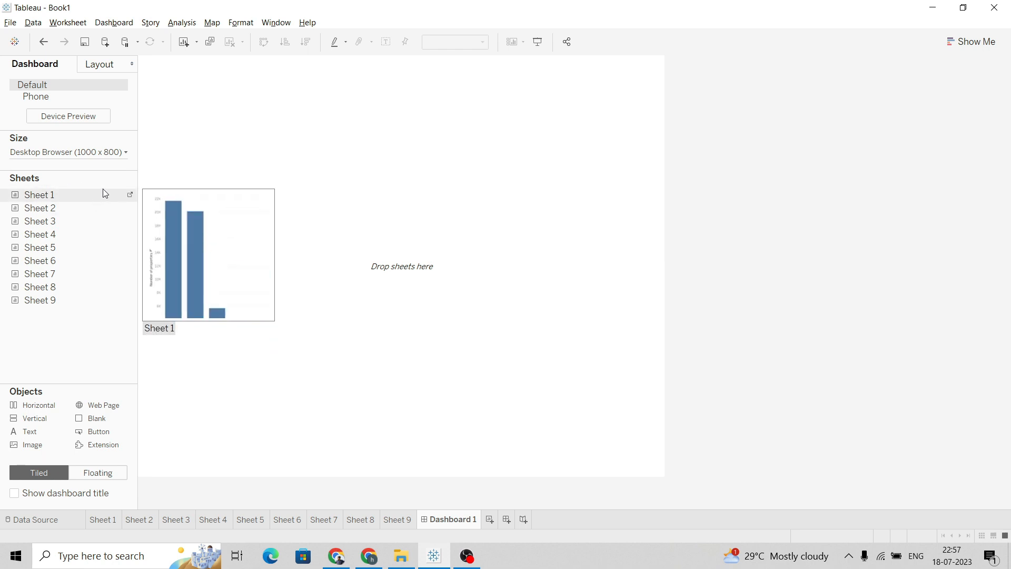
pyautogui.click(106, 524)
pyautogui.doubleClick(276, 111)
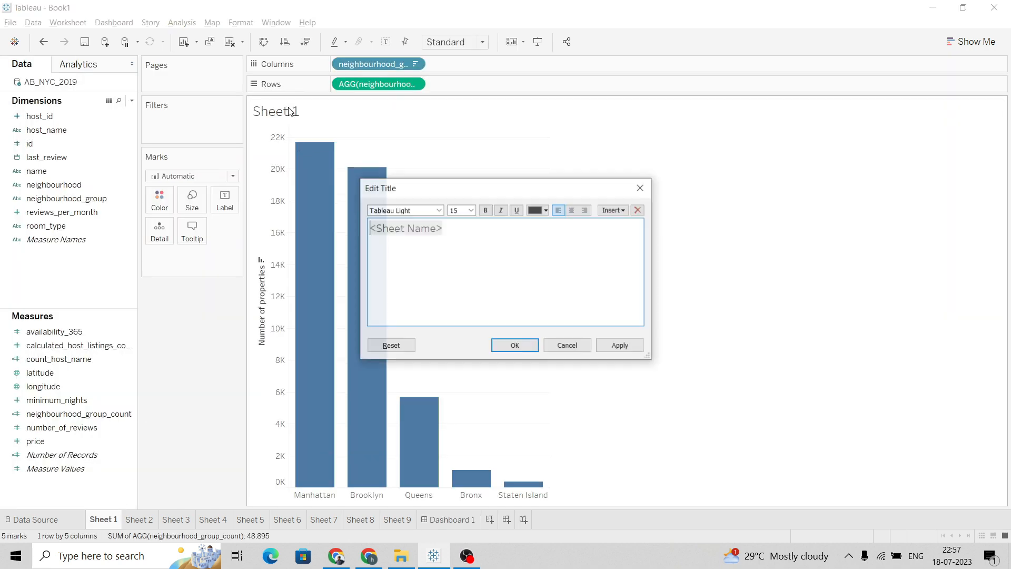
pyautogui.hotkey('alt', 'Tab')
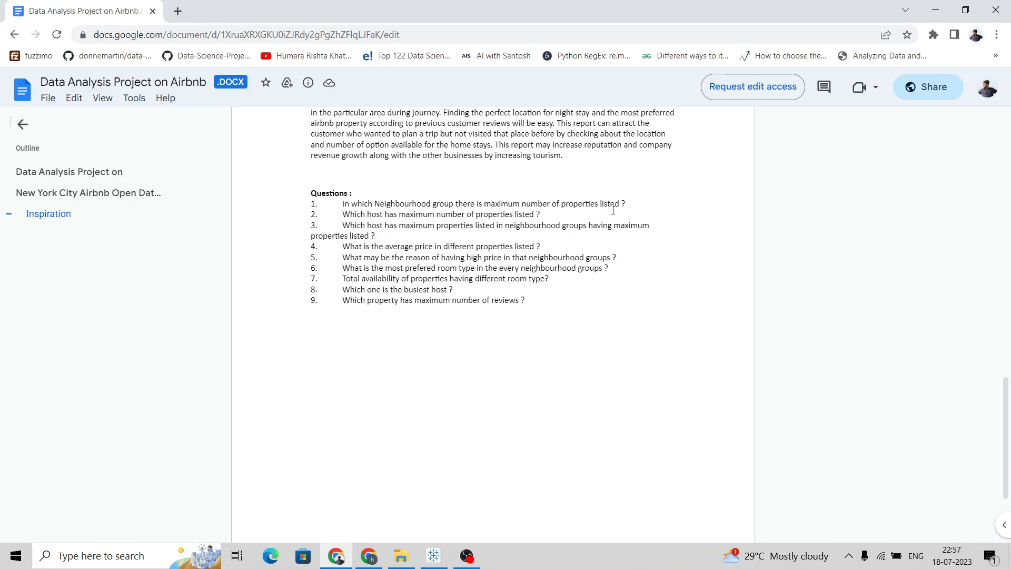
pyautogui.moveTo(612, 206); pyautogui.dragTo(341, 203)
pyautogui.hotkey('ctrl', 'c')
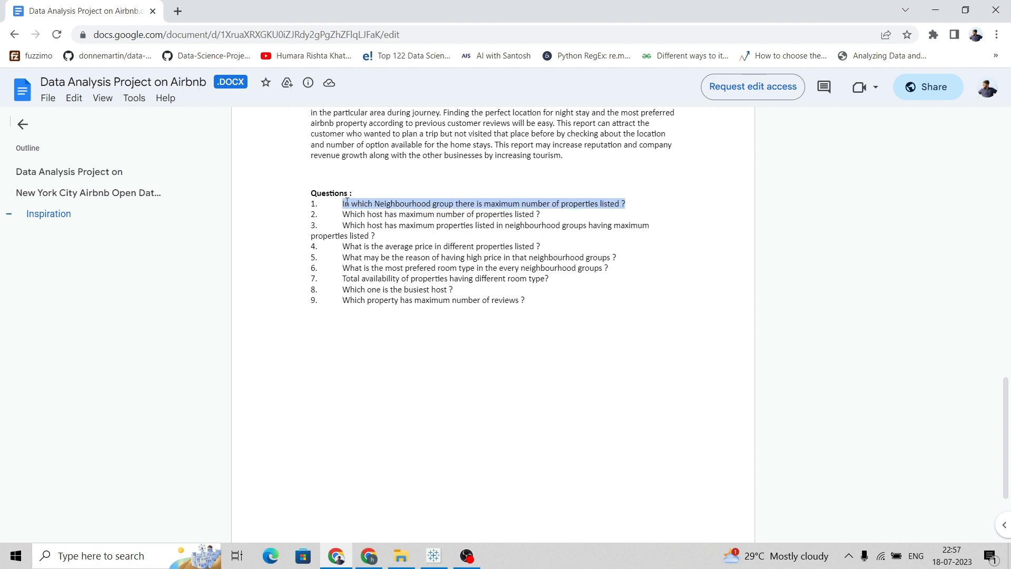
pyautogui.hotkey('alt', 'Tab')
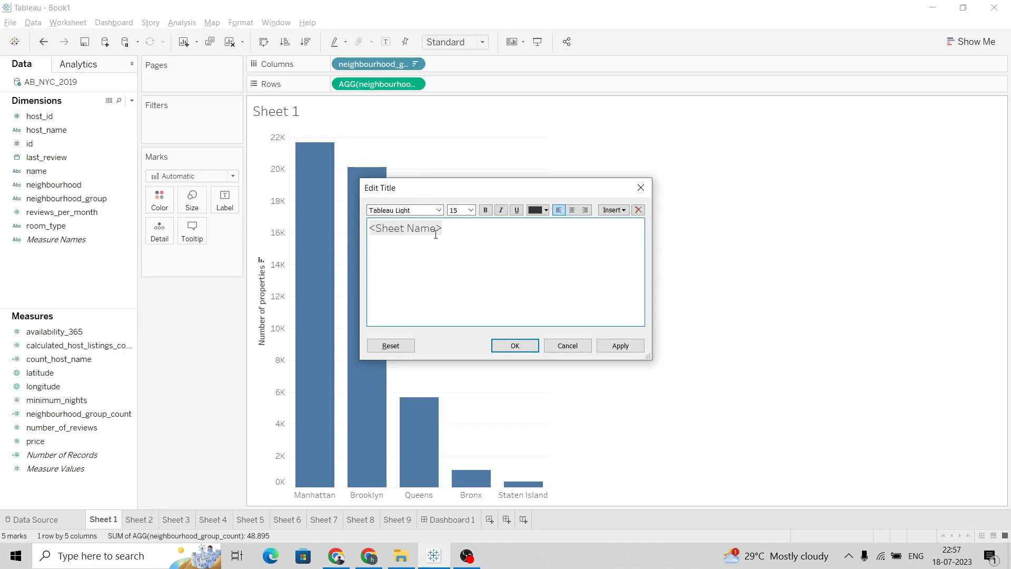
# Title Sheet 1 with the pasted question: In which Neighbourhood group there is maximum number of properties listed ?
pyautogui.moveTo(459, 229); pyautogui.dragTo(372, 232)
pyautogui.hotkey('ctrl', 'v')
pyautogui.click(372, 227)
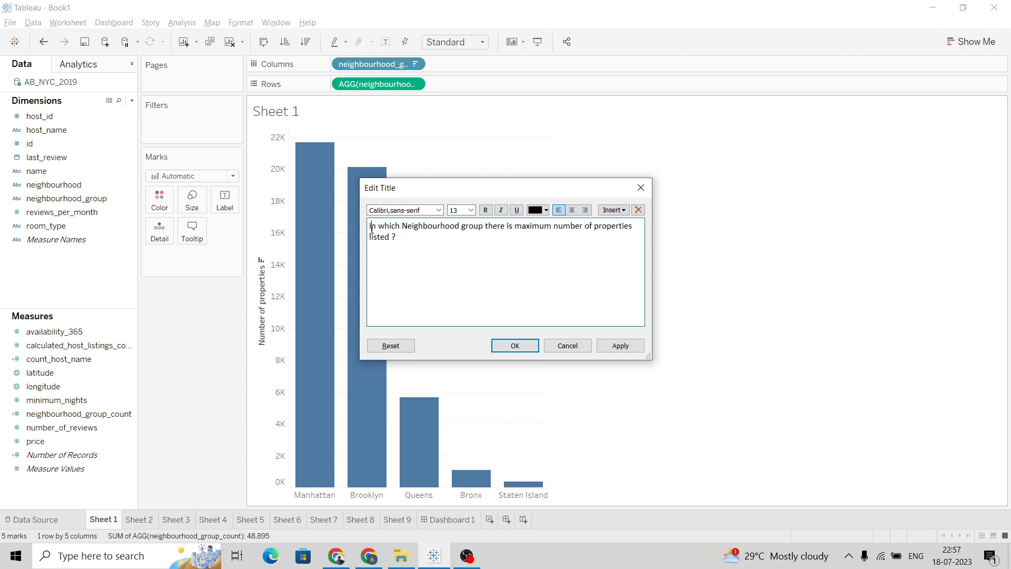
pyautogui.click(613, 346)
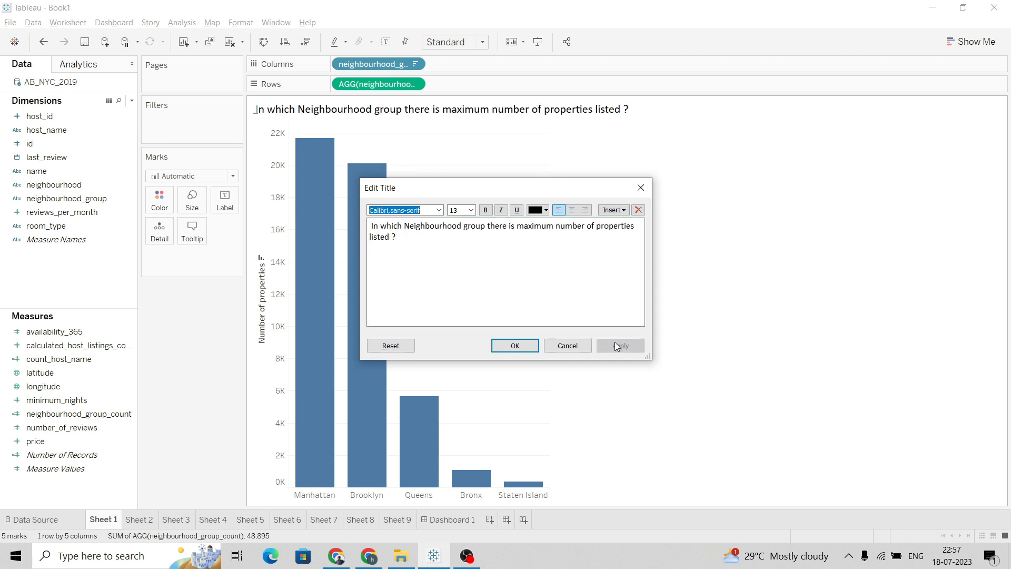
pyautogui.click(531, 345)
pyautogui.doubleClick(337, 109)
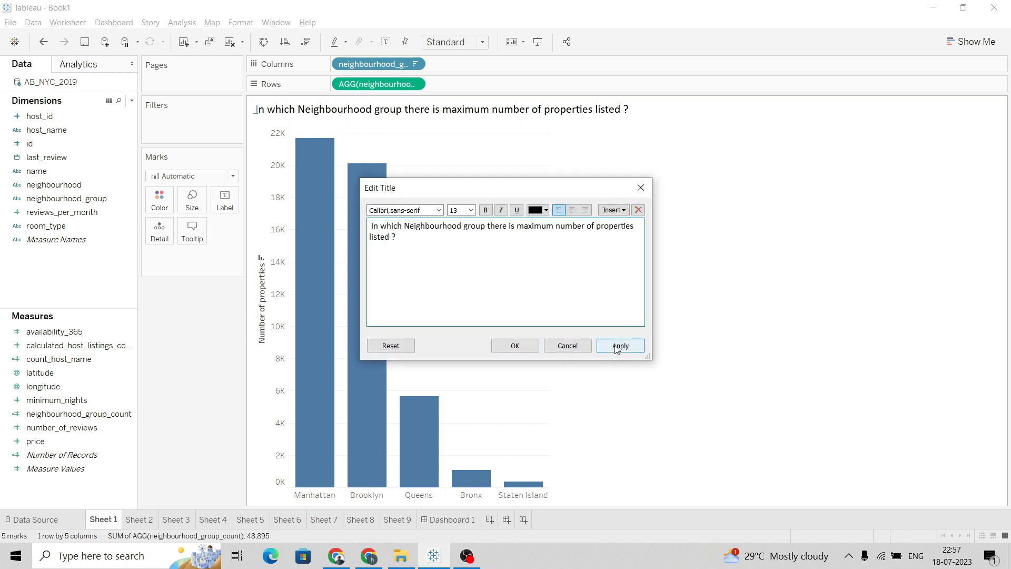
pyautogui.click(526, 345)
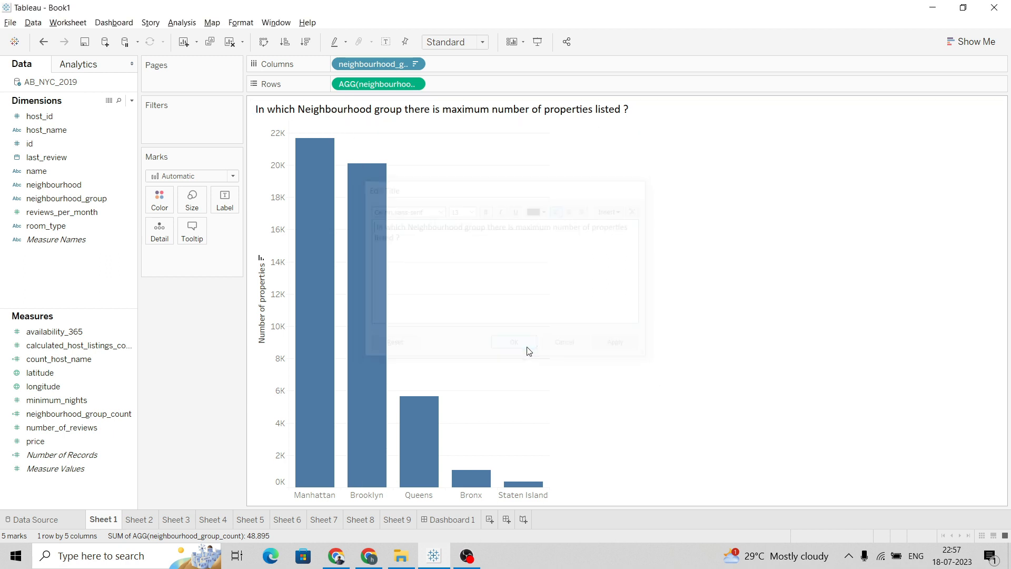
# Switch to Sheet 2 and copy question 2, Which host has maximum number of properties listed ?, from the project document
pyautogui.click(141, 519)
pyautogui.hotkey('alt', 'Tab')
pyautogui.click(563, 214)
pyautogui.moveTo(540, 214); pyautogui.dragTo(344, 216)
pyautogui.hotkey('ctrl', 'c')
pyautogui.hotkey('alt', 'Tab')
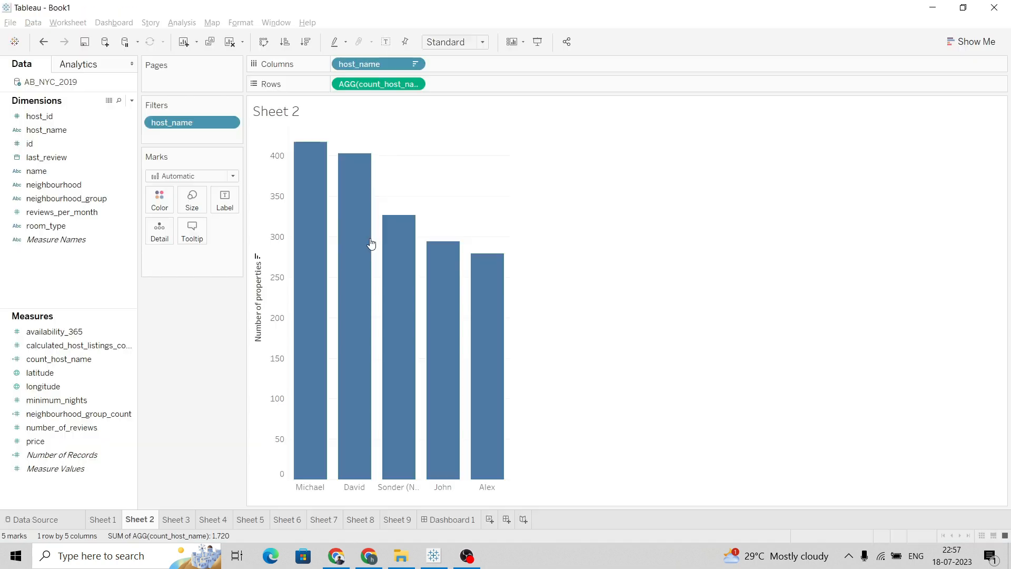
# Title Sheet 2 with the pasted question: Which host has maximum number of properties listed ?
pyautogui.doubleClick(282, 111)
pyautogui.moveTo(464, 236); pyautogui.dragTo(368, 230)
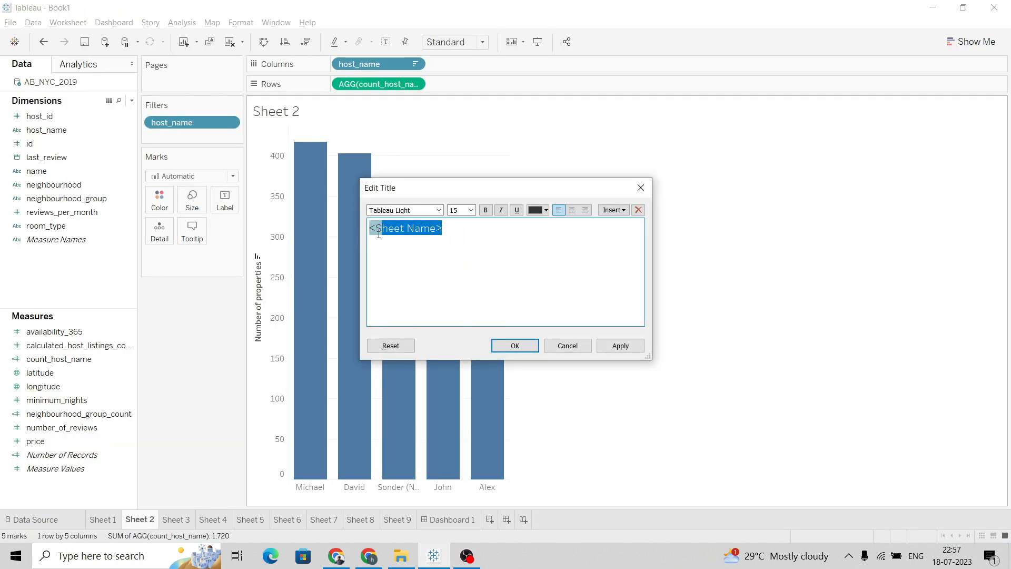
pyautogui.hotkey('ctrl', 'v')
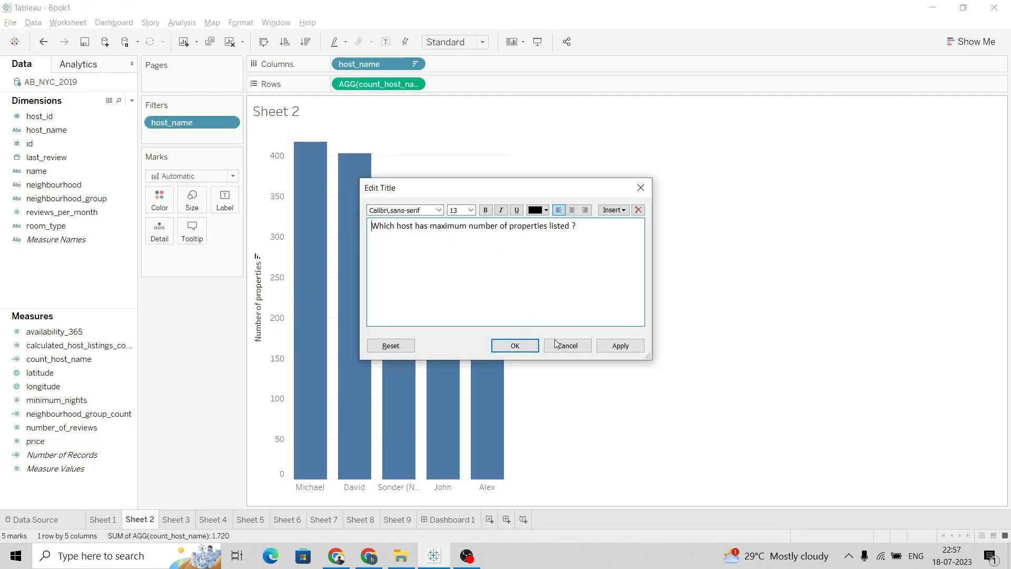
pyautogui.click(604, 345)
pyautogui.click(516, 346)
pyautogui.doubleClick(261, 109)
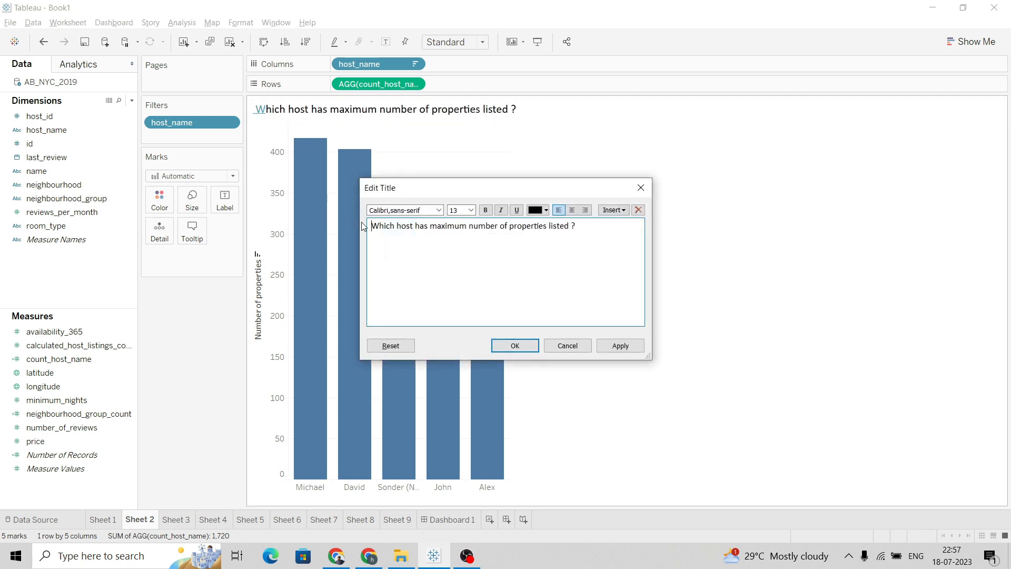
pyautogui.click(621, 346)
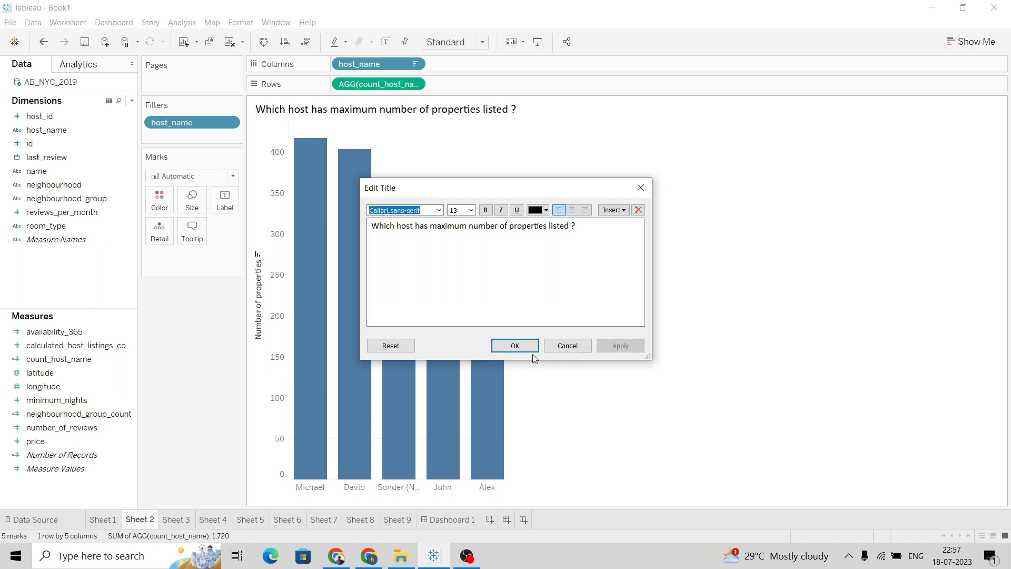
pyautogui.click(515, 345)
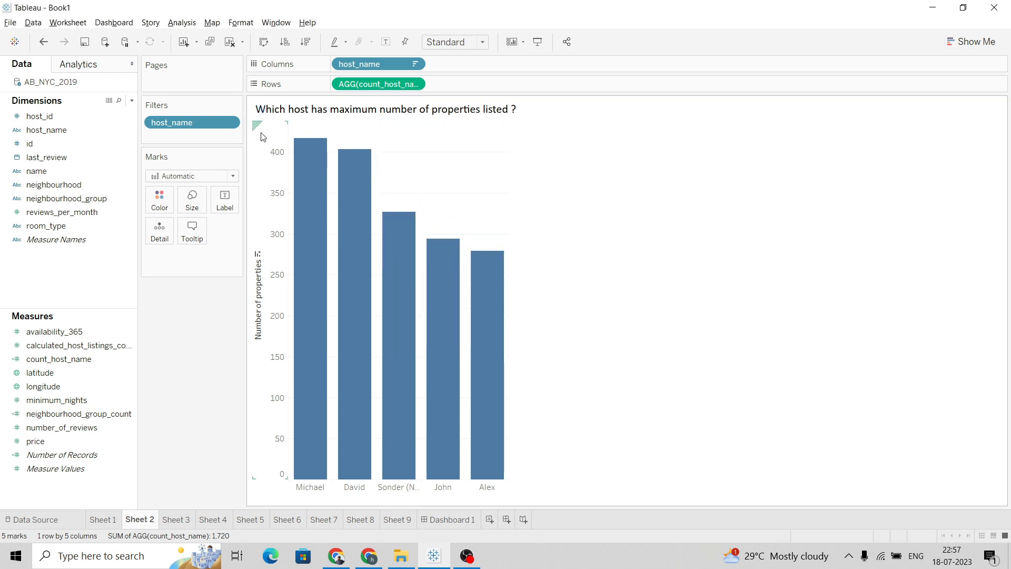
# Switch to Sheet 3 and copy question 3 from the project document
pyautogui.click(180, 515)
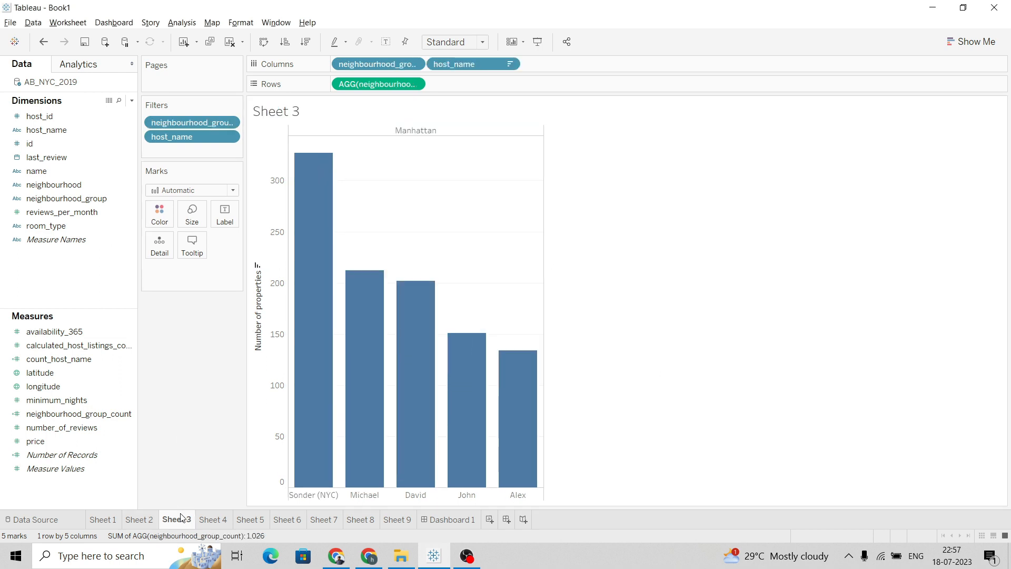
pyautogui.hotkey('alt', 'Tab')
pyautogui.click(463, 254)
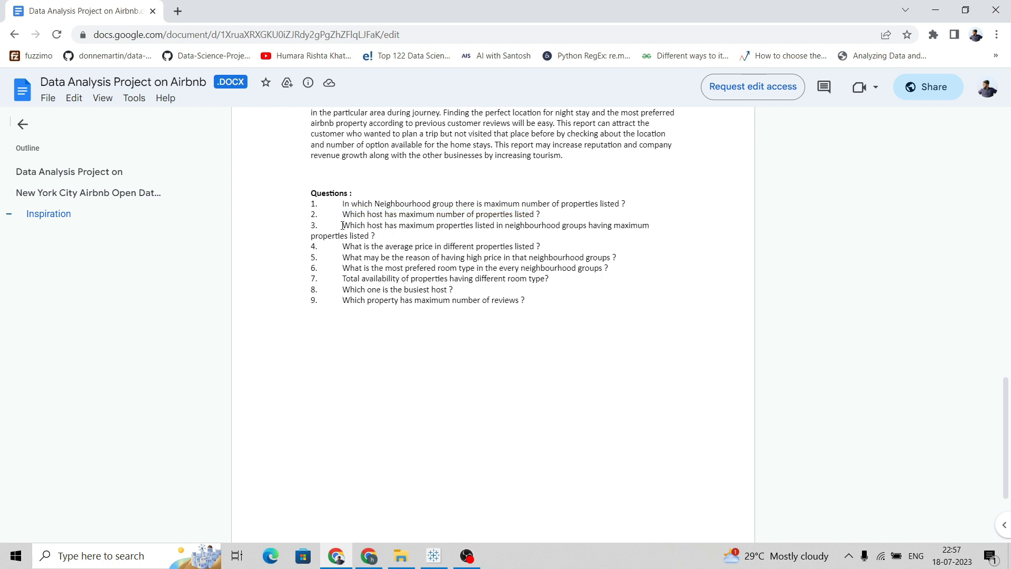
pyautogui.moveTo(343, 226); pyautogui.dragTo(376, 236)
pyautogui.hotkey('ctrl', 'c')
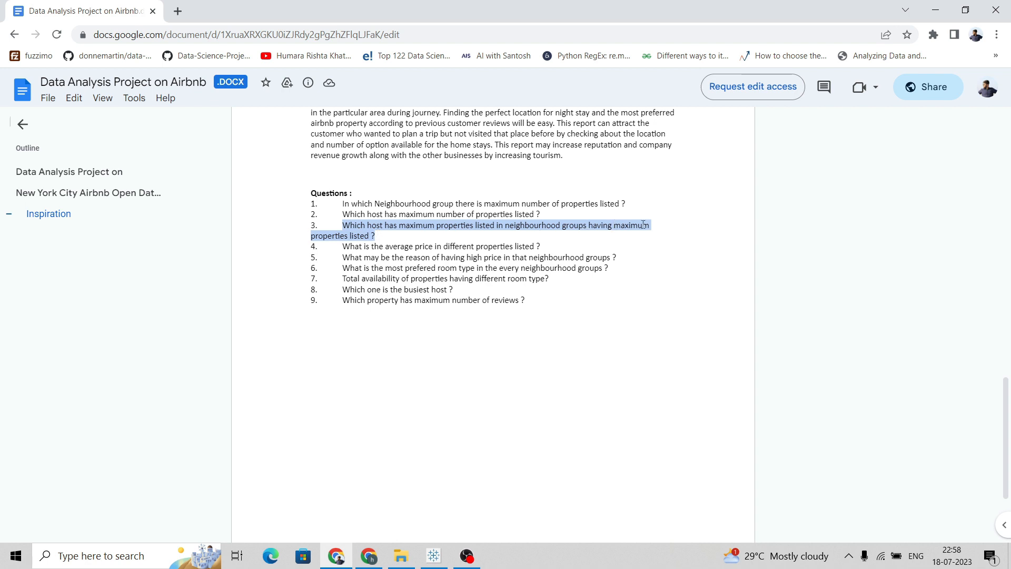
# Title Sheet 3 with the pasted question: Which host has maximum properties listed in neighbourhood groups having maximum properties listed ?
pyautogui.hotkey('alt', 'Tab')
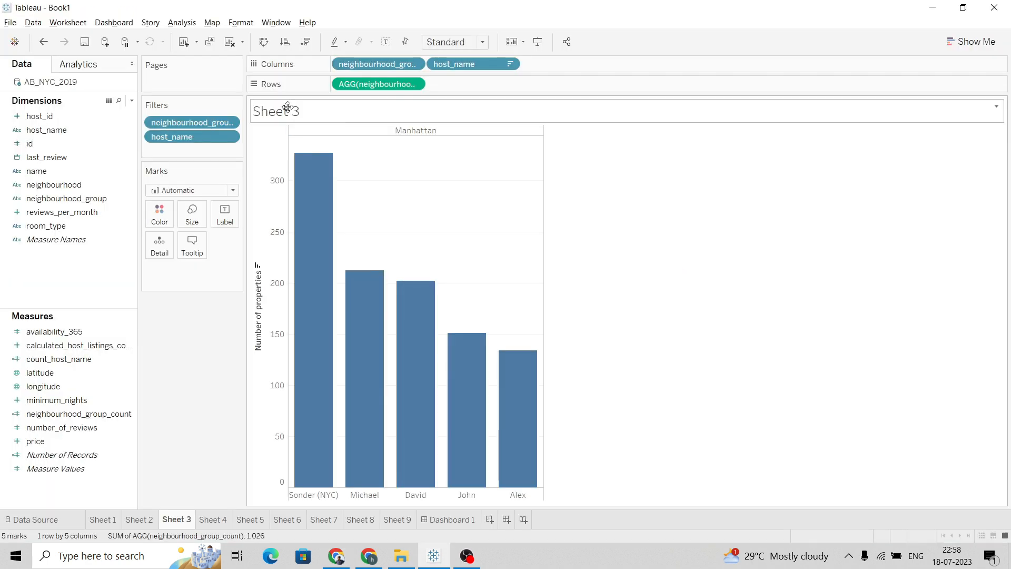
pyautogui.doubleClick(287, 107)
pyautogui.moveTo(447, 231); pyautogui.dragTo(368, 230)
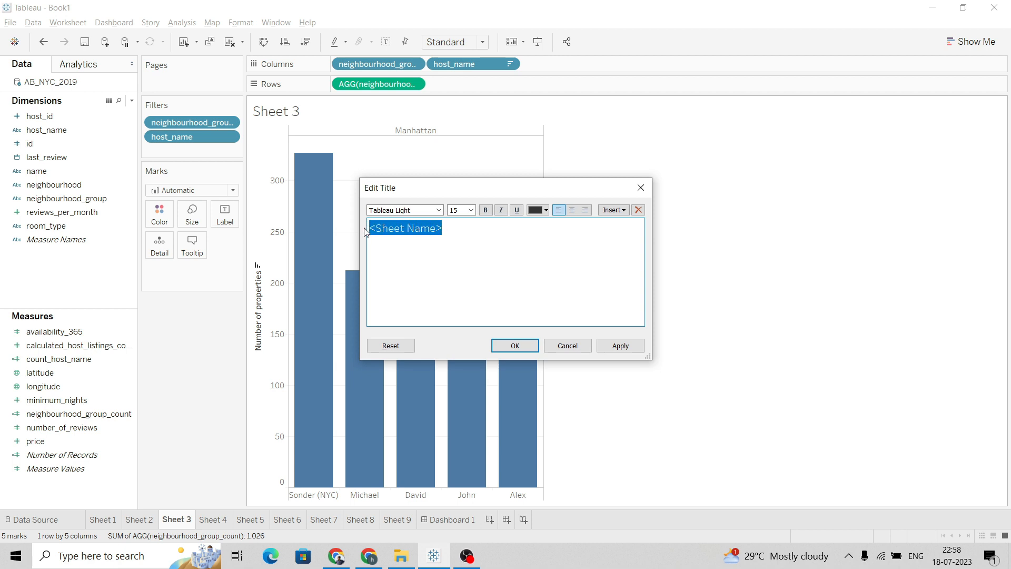
pyautogui.hotkey('ctrl', 'v')
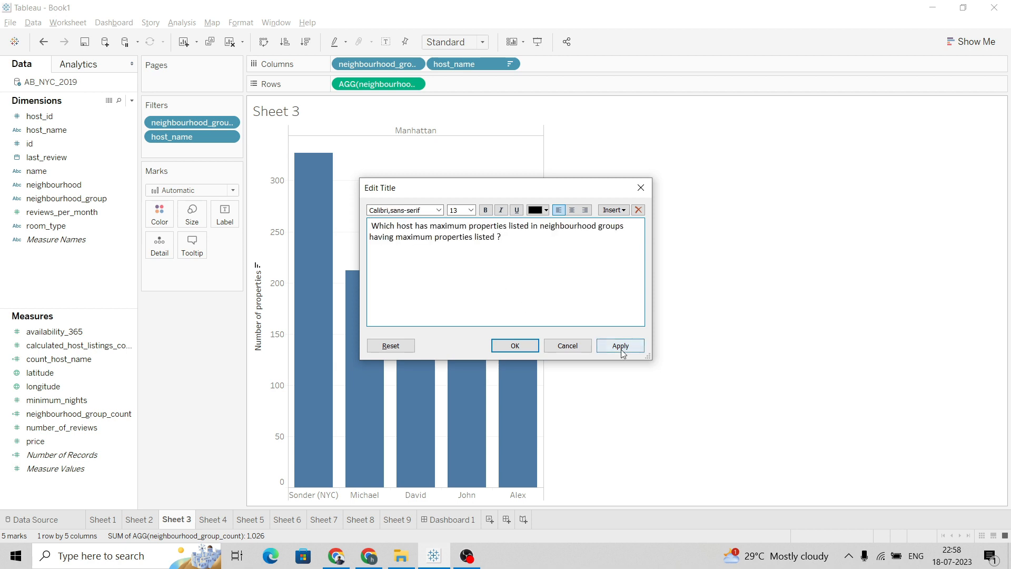
pyautogui.click(620, 346)
pyautogui.click(641, 188)
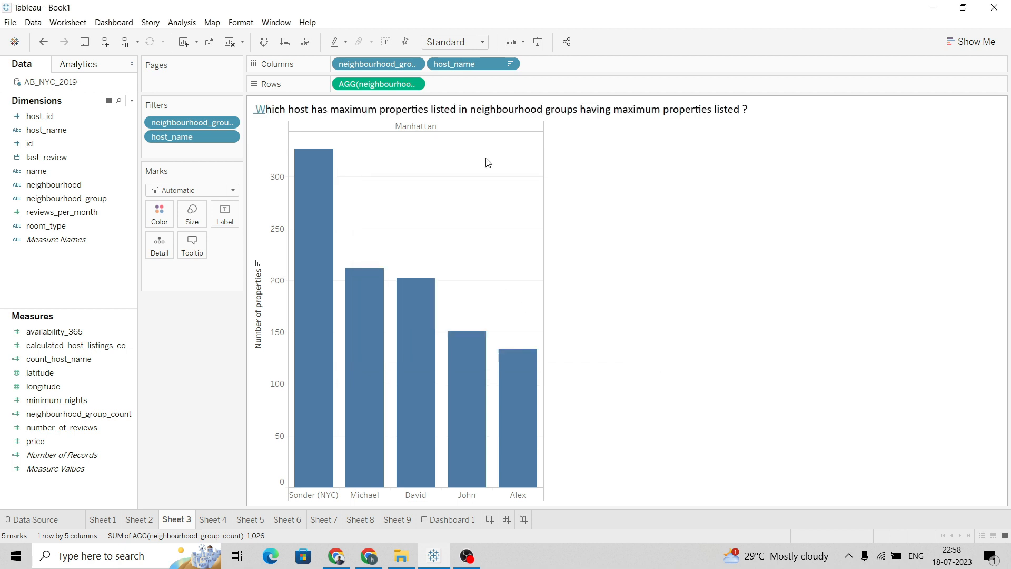
pyautogui.doubleClick(371, 108)
pyautogui.click(615, 346)
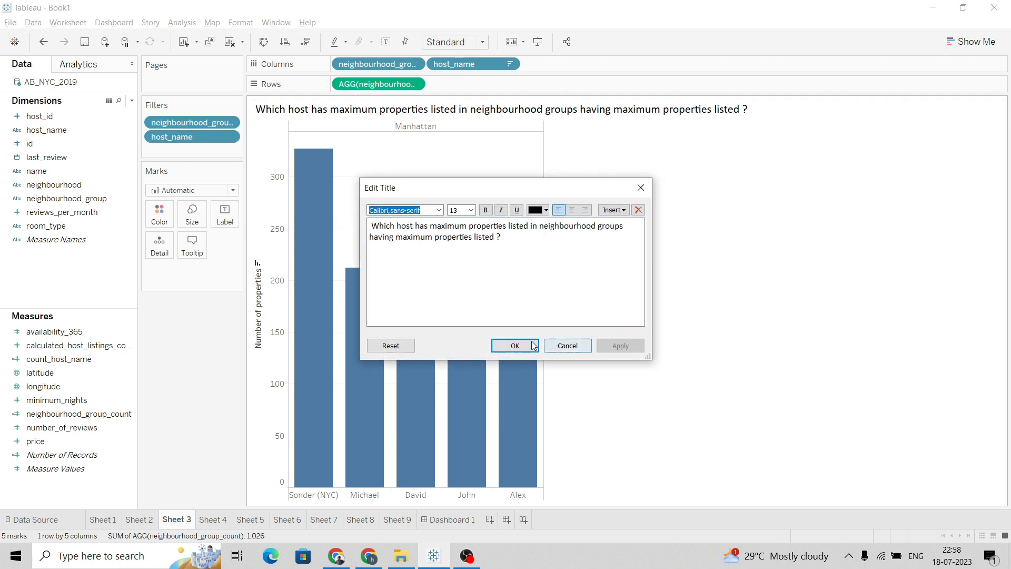
pyautogui.click(534, 346)
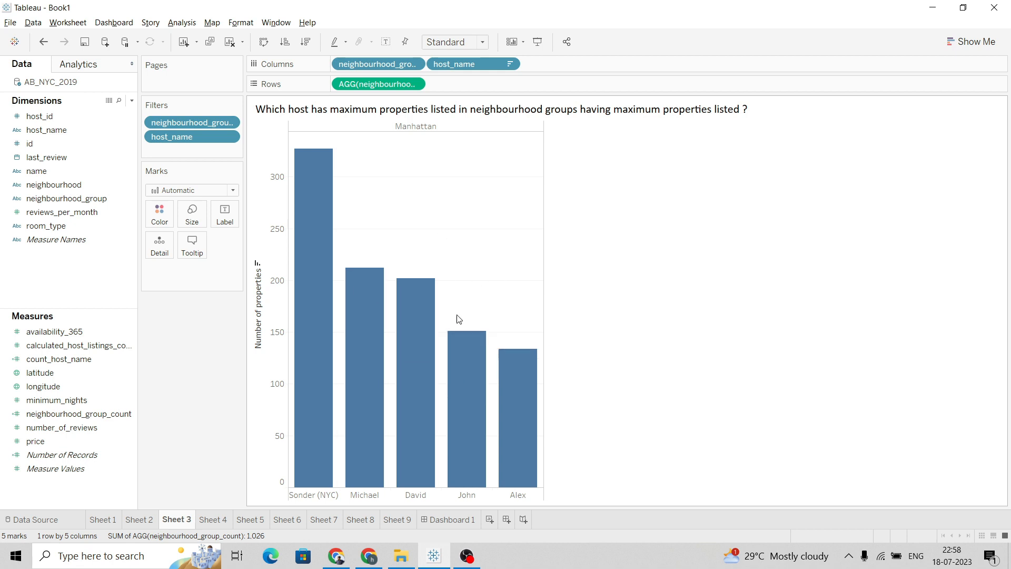
# Switch to Sheet 4 and copy question 4, What is the average price in different properties listed ?, from the project document
pyautogui.click(213, 520)
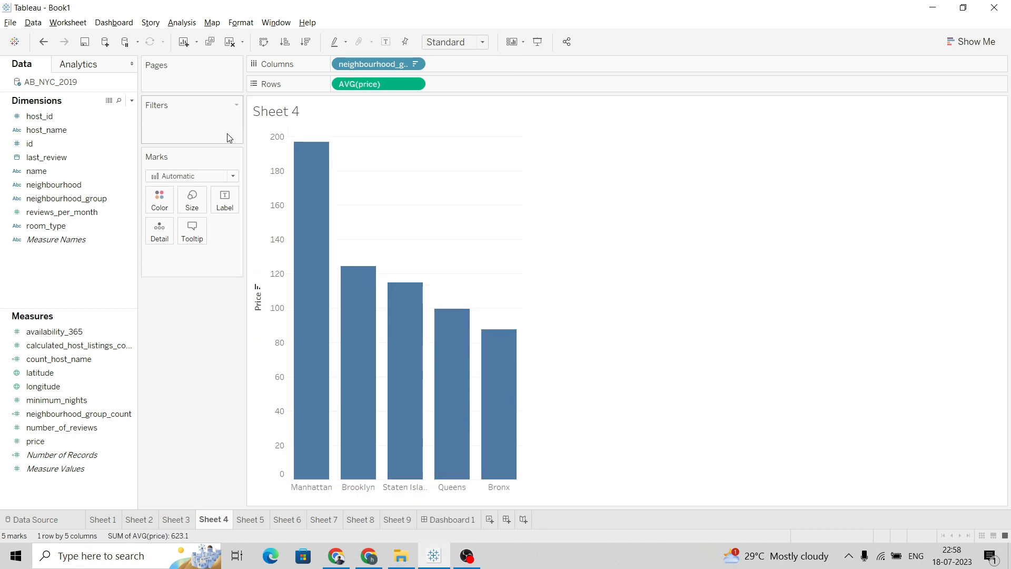
pyautogui.hotkey('alt', 'Tab')
pyautogui.click(353, 249)
pyautogui.moveTo(344, 251); pyautogui.dragTo(536, 246)
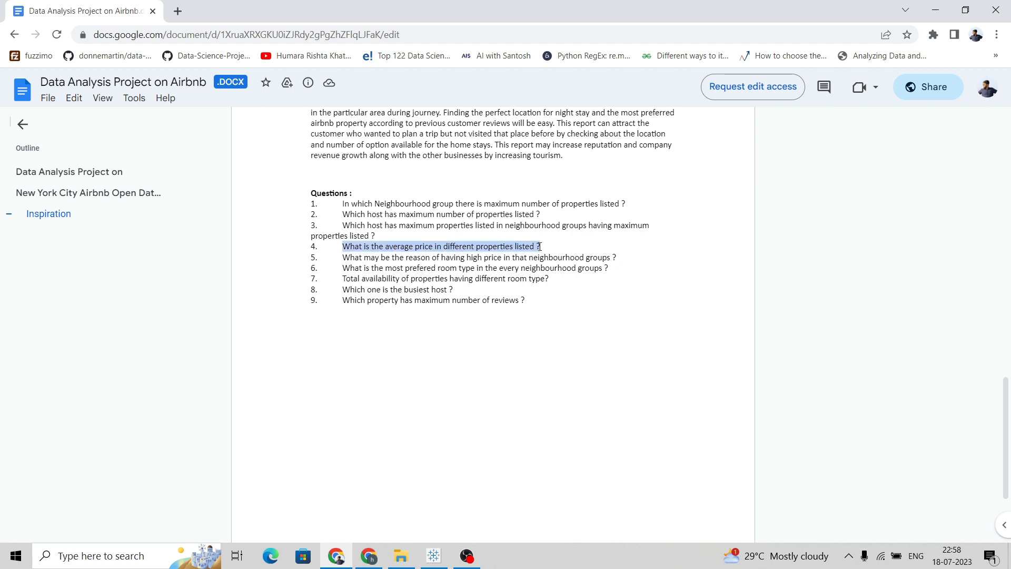
# Title Sheet 4 with the pasted question: What is the average price in different properties listed ?
pyautogui.hotkey('alt', 'Tab')
pyautogui.doubleClick(280, 111)
pyautogui.click(454, 228)
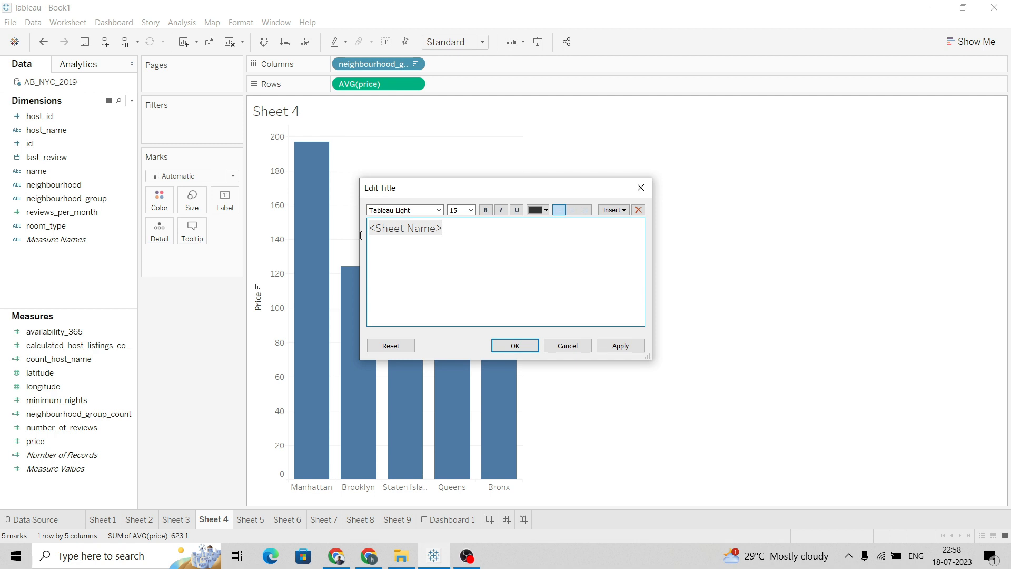
pyautogui.click(384, 226)
pyautogui.click(454, 227)
pyautogui.moveTo(454, 227); pyautogui.dragTo(364, 228)
pyautogui.write('What is the average price in different properties listed ?')
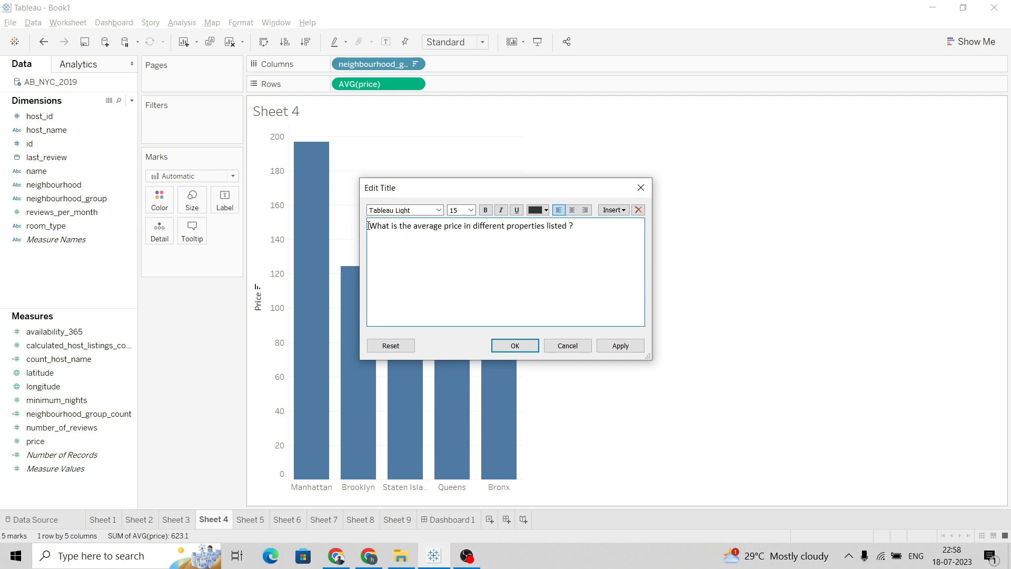
pyautogui.click(621, 346)
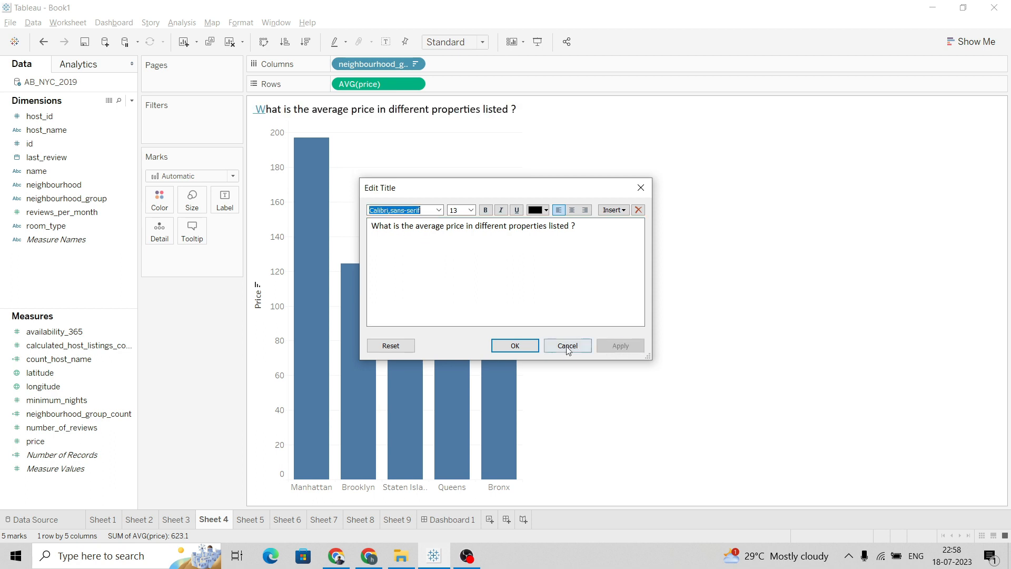
pyautogui.click(519, 346)
pyautogui.doubleClick(291, 114)
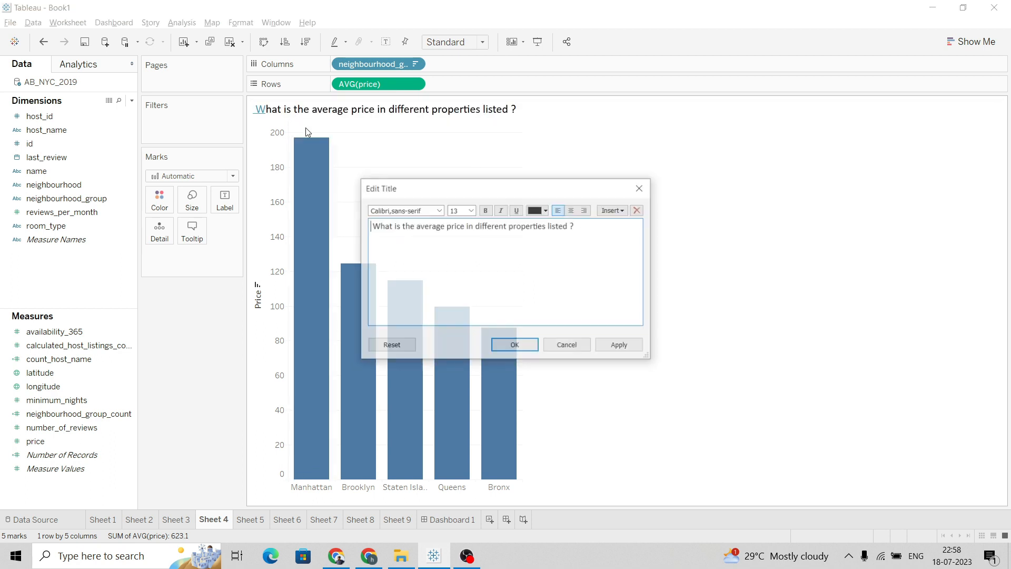
pyautogui.click(620, 345)
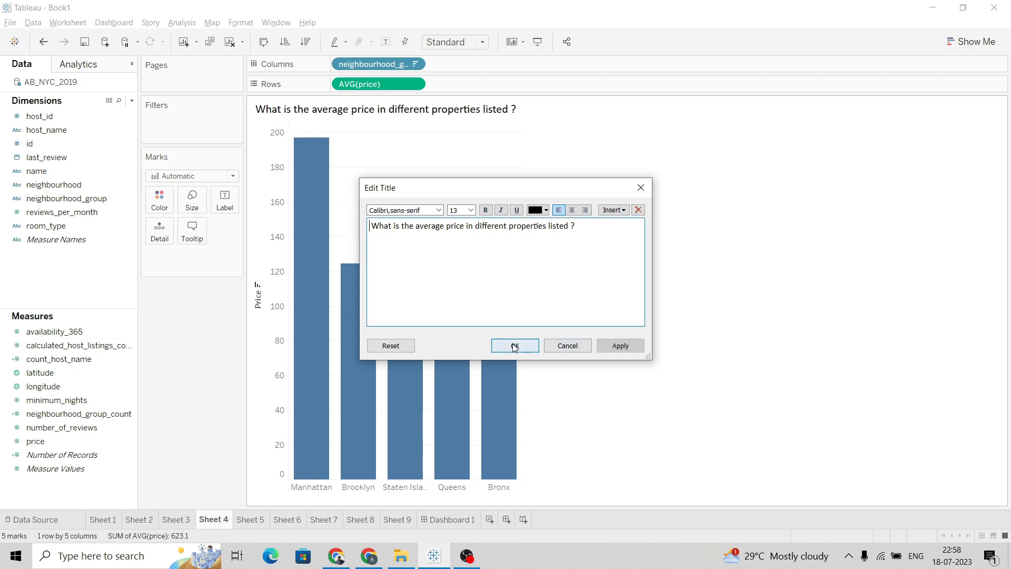
pyautogui.click(515, 346)
# Switch to Sheet 5 and copy question 5 about the reason for high prices from the project document
pyautogui.click(251, 519)
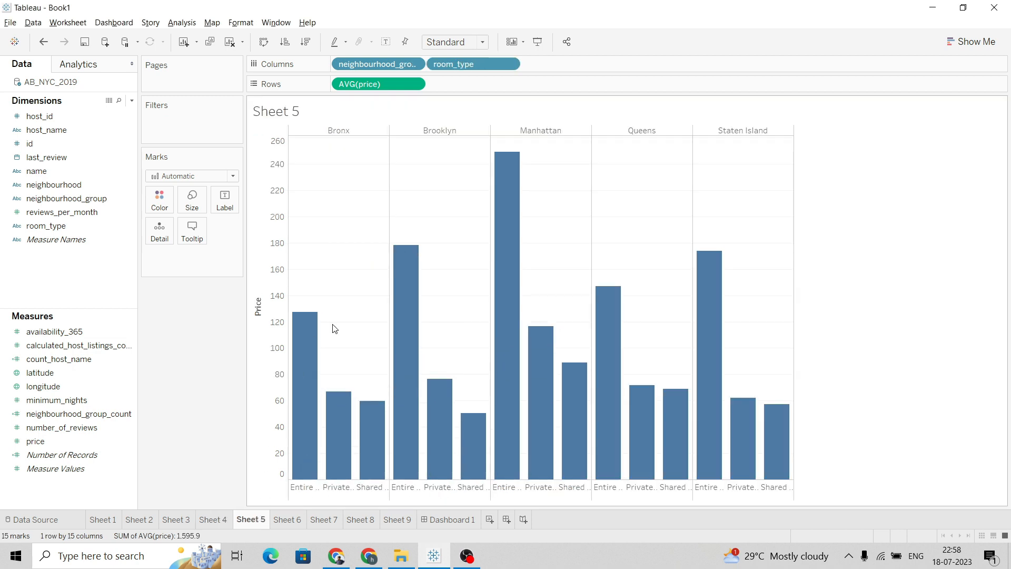
pyautogui.hotkey('alt', 'Tab')
pyautogui.click(347, 265)
pyautogui.moveTo(344, 258); pyautogui.dragTo(621, 258)
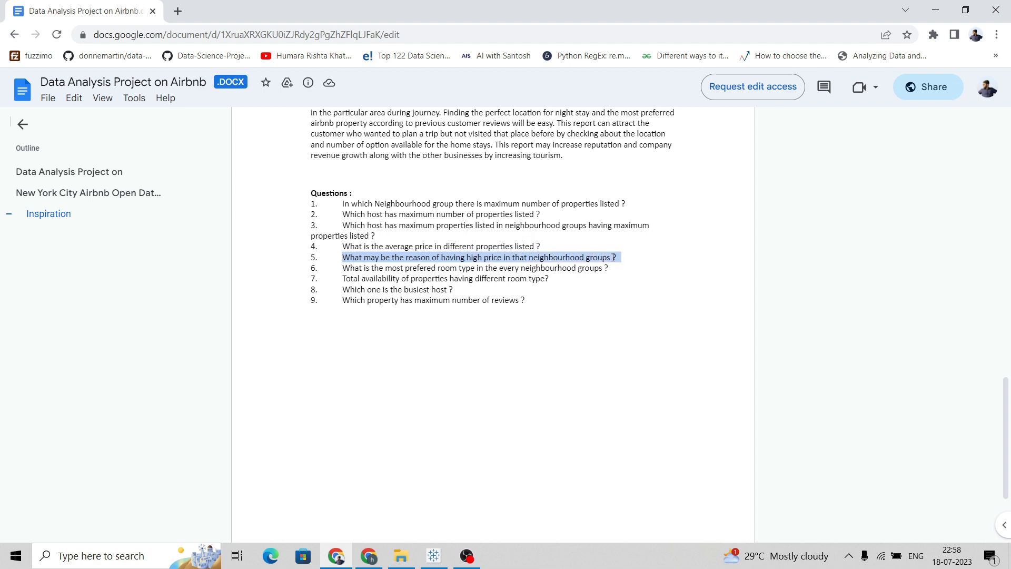
# Title Sheet 5 with the pasted question without its list number: What may be the reason of having high price in that neighbourhood groups ?
pyautogui.hotkey('alt', 'Tab')
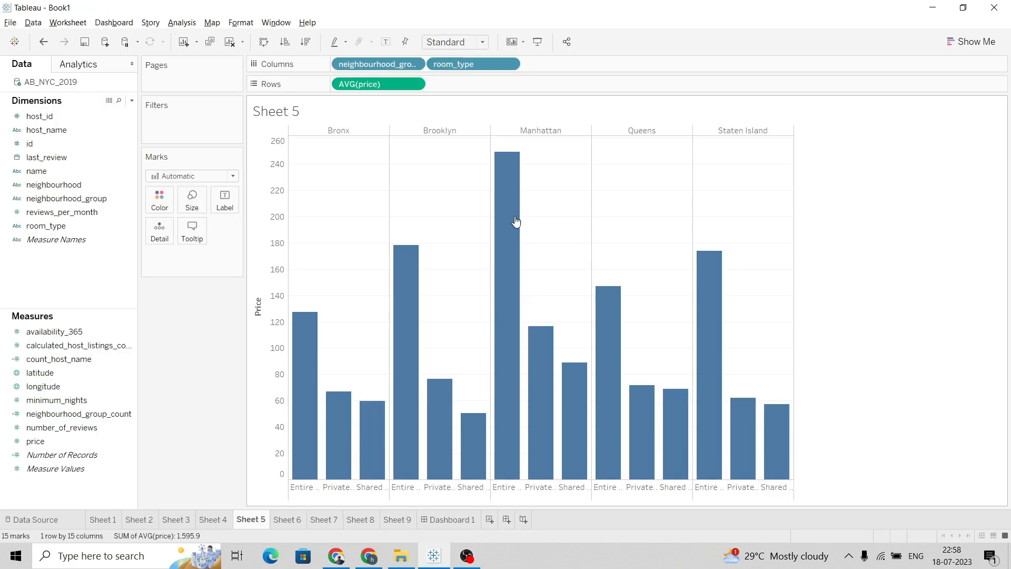
pyautogui.doubleClick(301, 112)
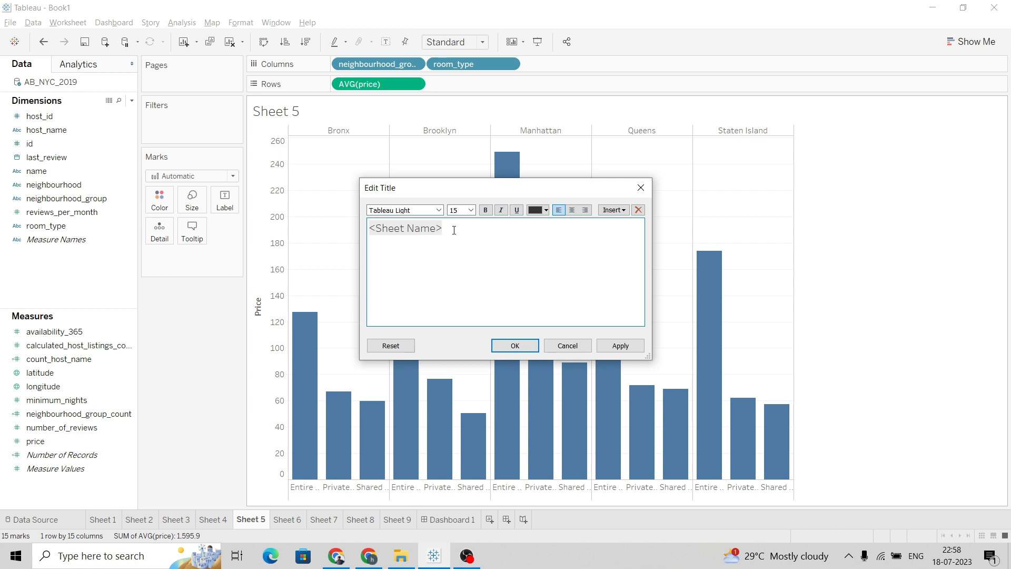
pyautogui.moveTo(454, 230); pyautogui.dragTo(375, 234)
pyautogui.hotkey('ctrl', 'v')
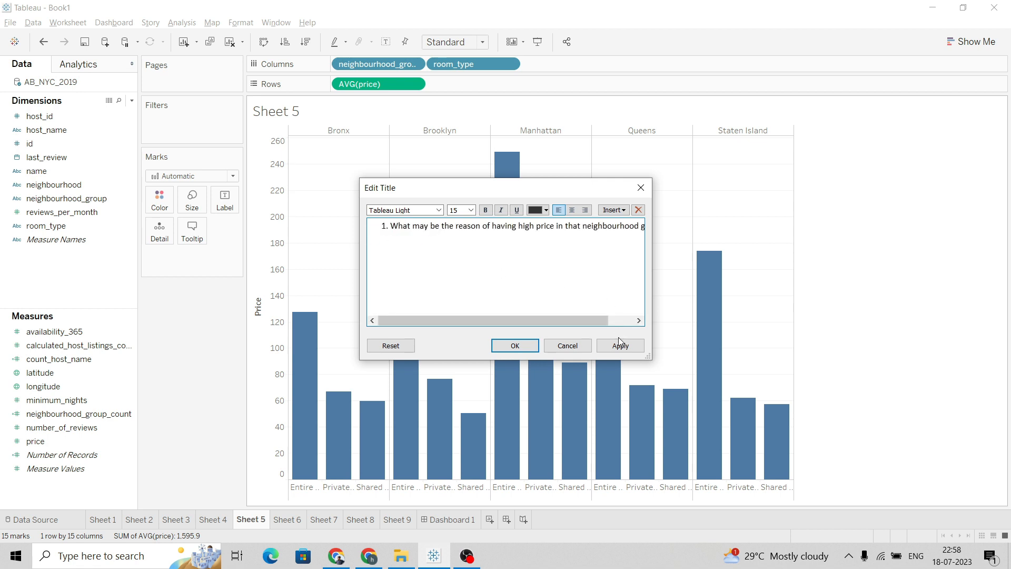
pyautogui.click(389, 228)
pyautogui.press('BackSpace')
pyautogui.press('BackSpace')
pyautogui.press('BackSpace')
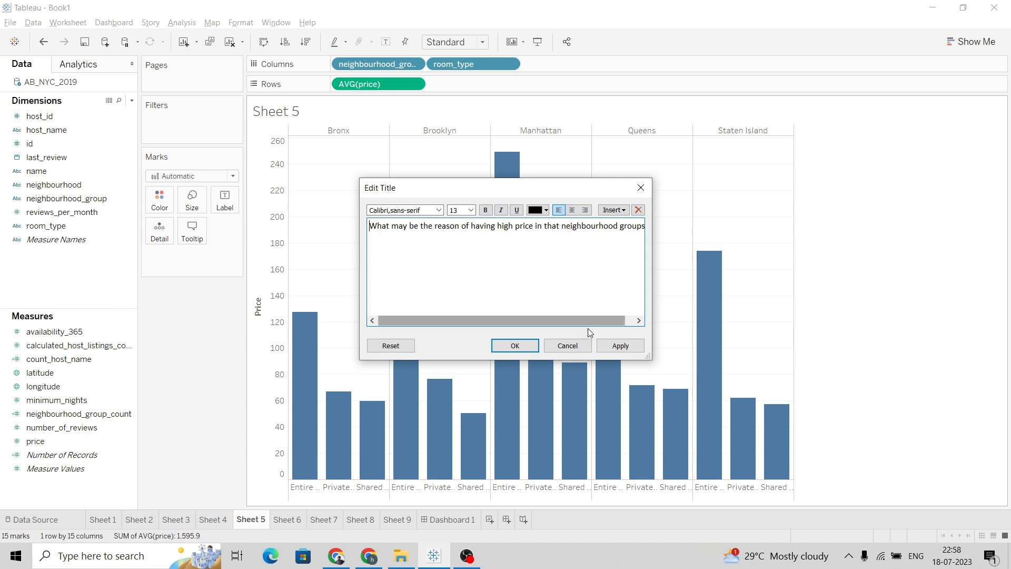
pyautogui.click(605, 347)
pyautogui.click(526, 343)
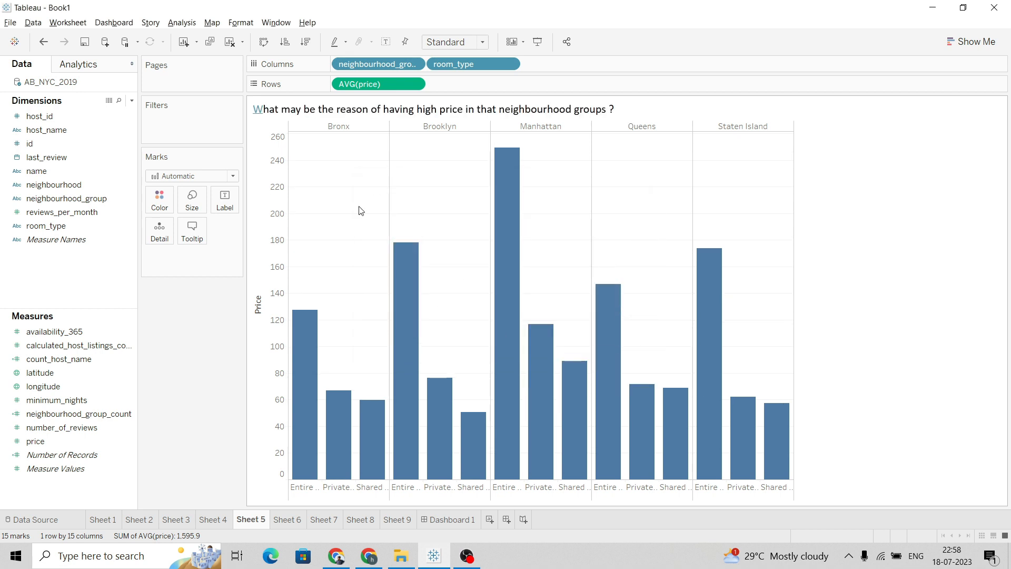
pyautogui.doubleClick(261, 109)
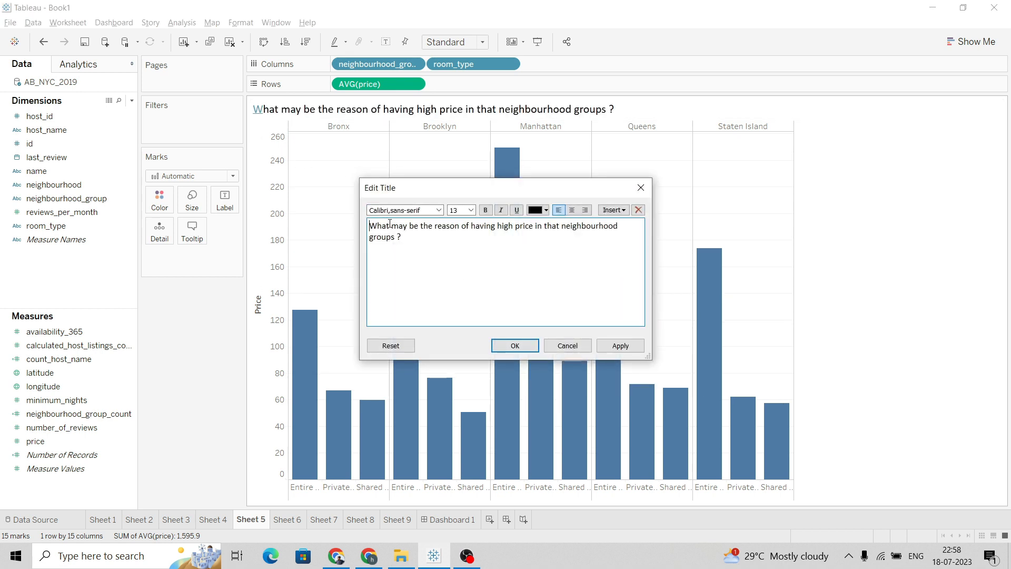
pyautogui.click(617, 345)
pyautogui.click(519, 345)
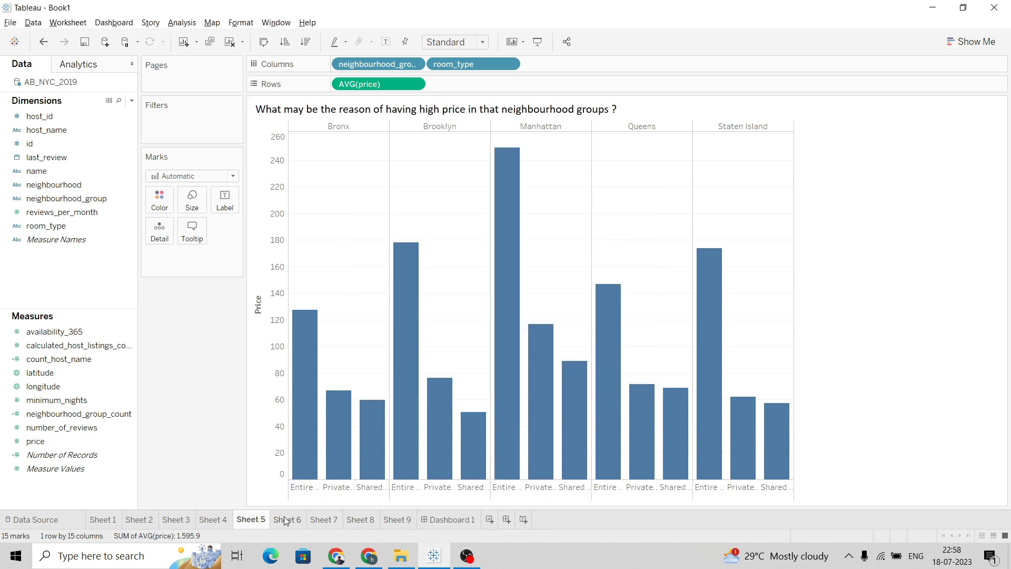
# Switch to Sheet 6 and copy question 6 about the most preferred room type from the project document
pyautogui.hotkey('ctrl', 'Tab')
pyautogui.hotkey('alt', 'Tab')
pyautogui.moveTo(346, 268); pyautogui.dragTo(598, 271)
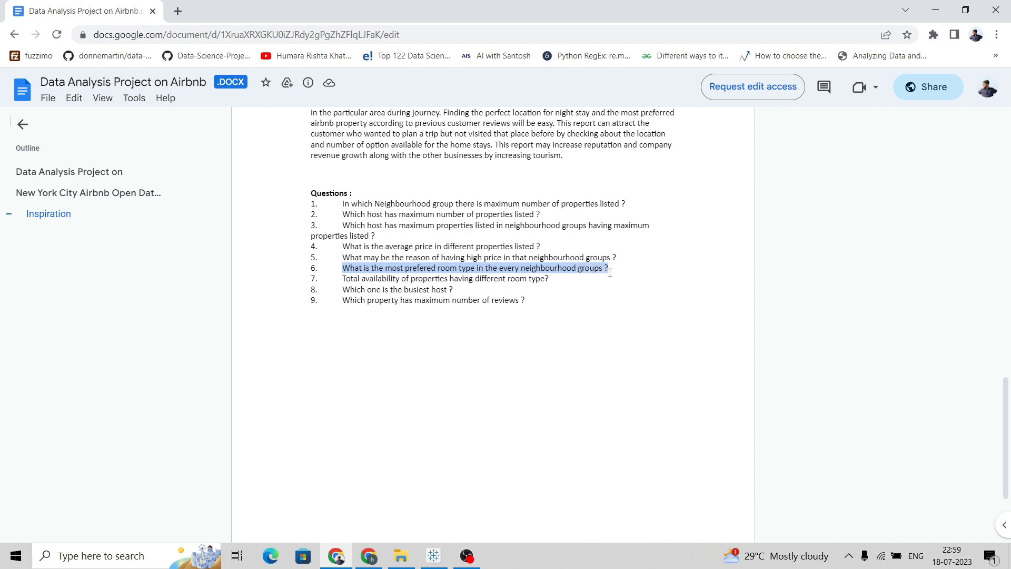
# Title Sheet 6 with the pasted question: What is the most prefered room type in the every neighbourhood groups ?
pyautogui.hotkey('alt', 'Tab')
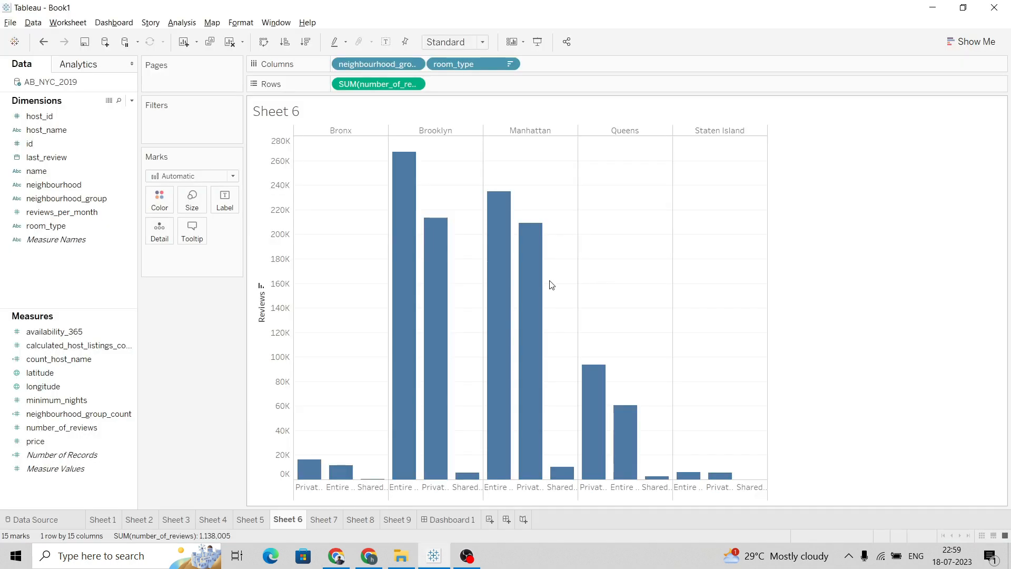
pyautogui.doubleClick(285, 111)
pyautogui.moveTo(458, 228); pyautogui.dragTo(361, 236)
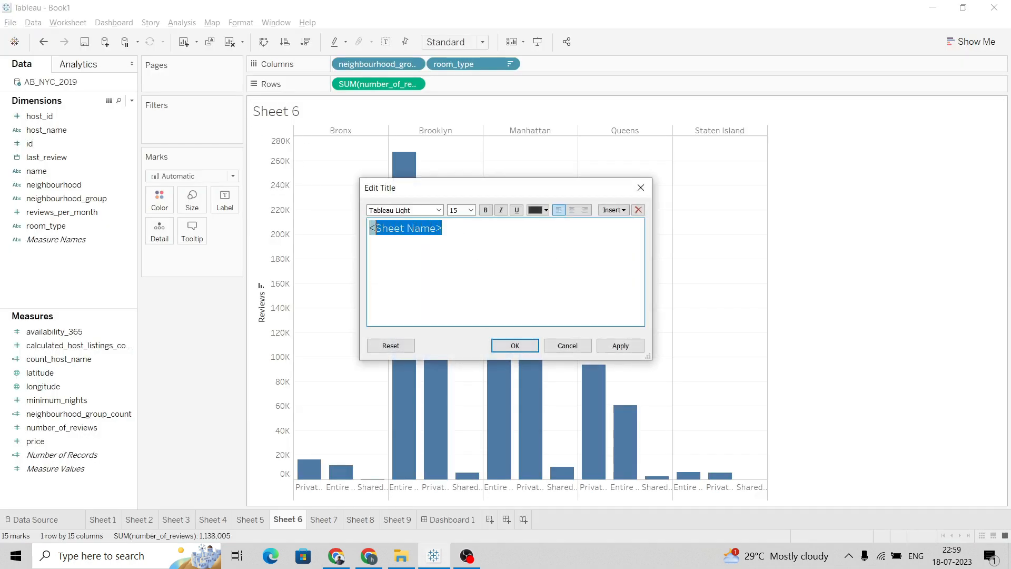
pyautogui.write('What is the most prefered room type in the every neighbourhood groups ?')
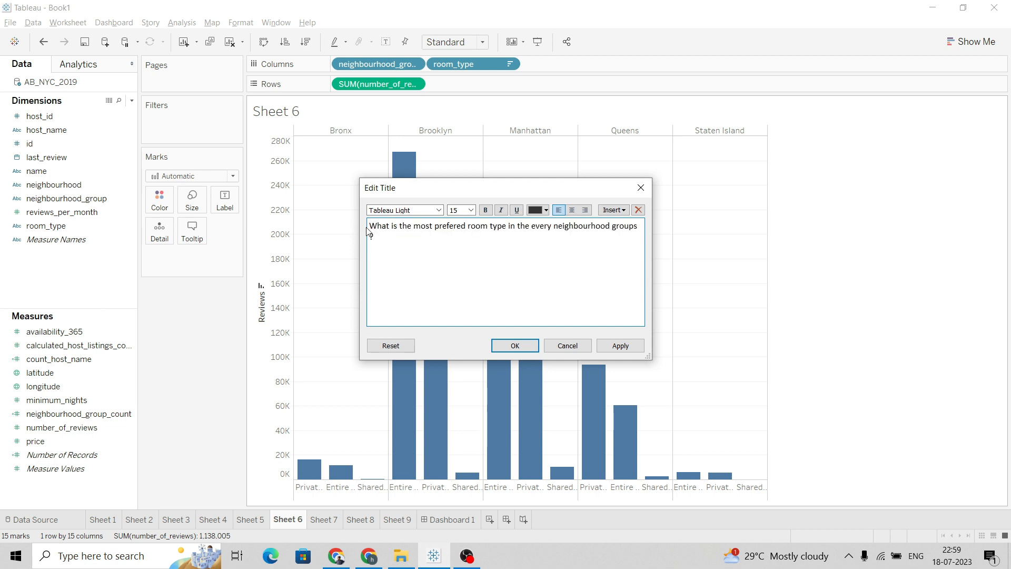
pyautogui.click(387, 236)
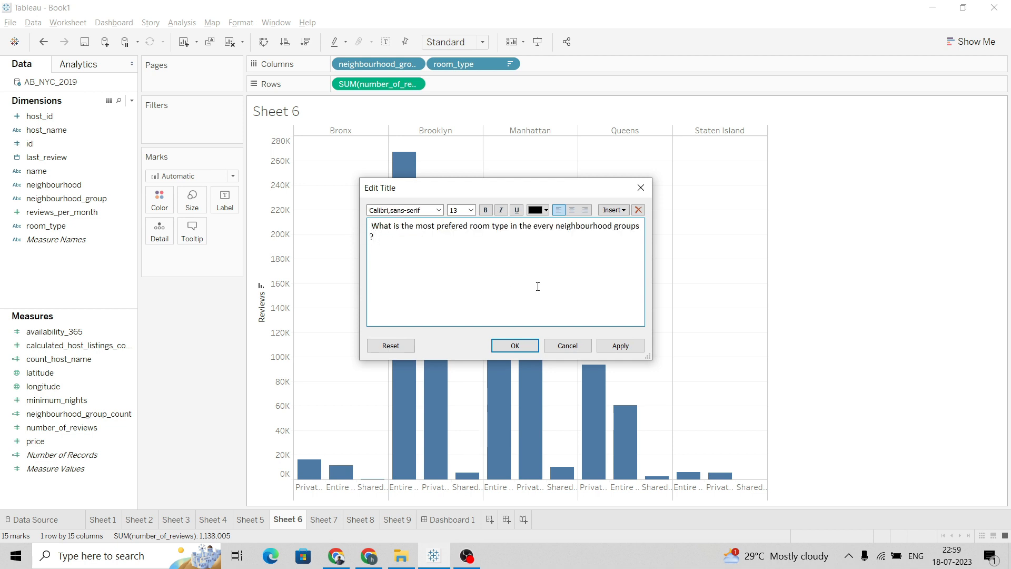
pyautogui.click(620, 346)
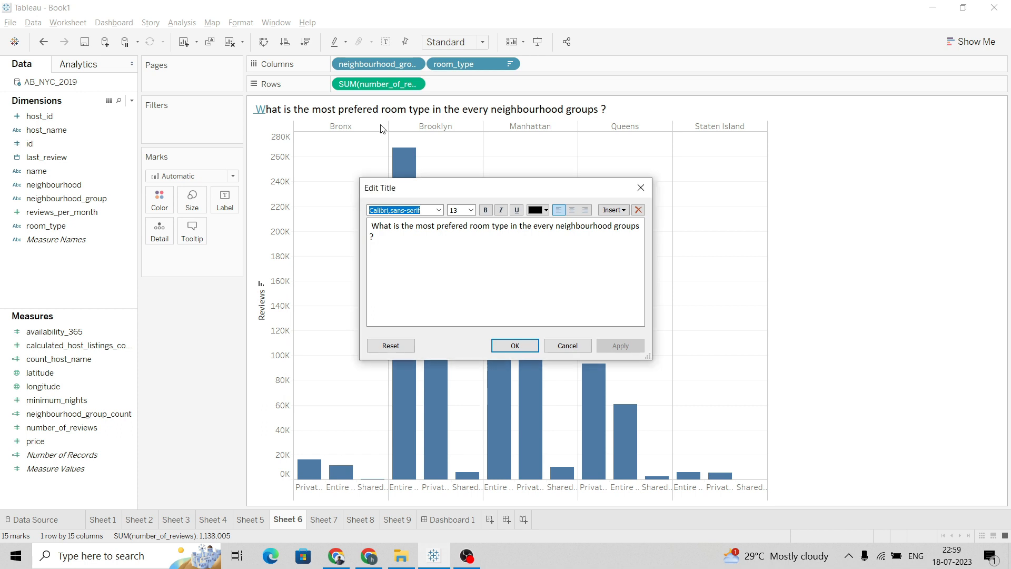
pyautogui.click(513, 345)
pyautogui.doubleClick(376, 109)
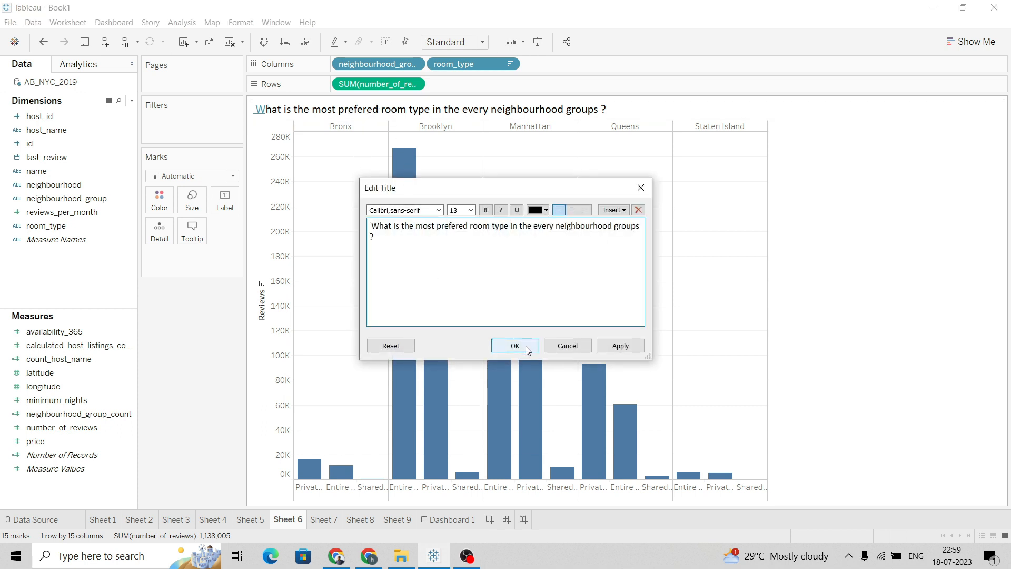
pyautogui.click(526, 346)
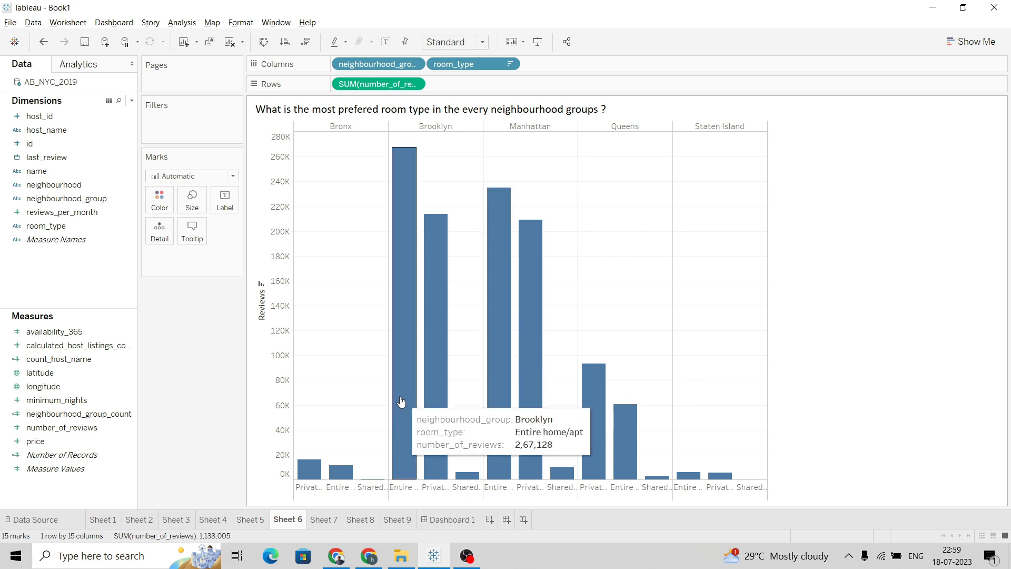
# Switch to Sheet 7 and copy question 7, Total availability of properties having different room type?, from the project document
pyautogui.click(323, 520)
pyautogui.hotkey('alt', 'Tab')
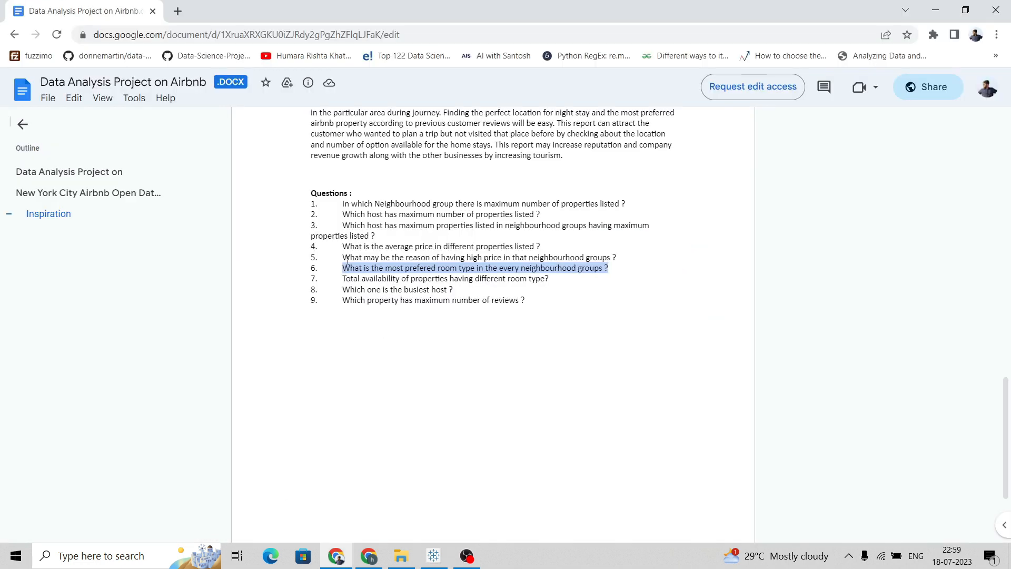
pyautogui.moveTo(344, 280); pyautogui.dragTo(542, 282)
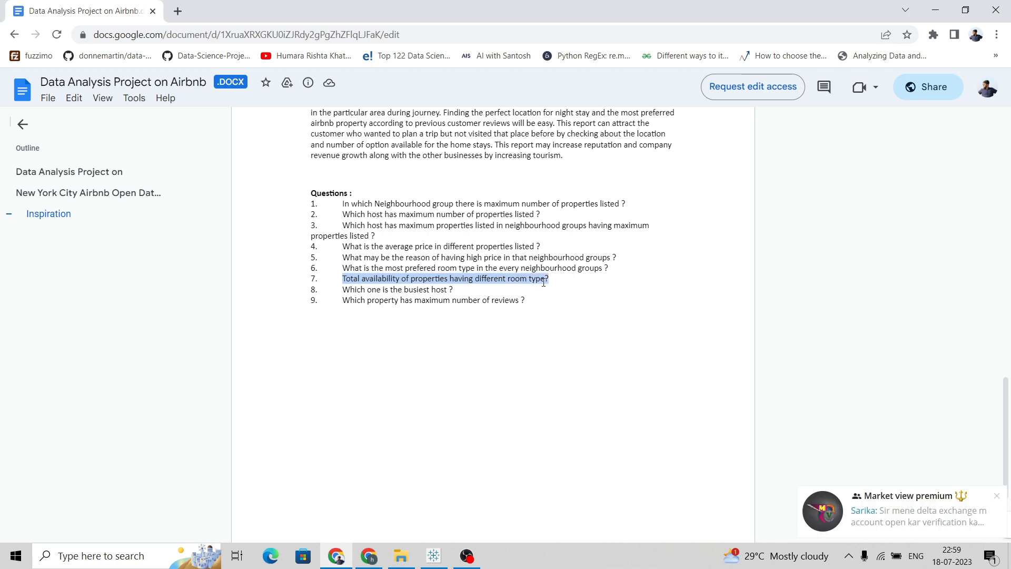
# Title Sheet 7 with the pasted question: Total availability of properties having different room type?
pyautogui.hotkey('alt', 'Tab')
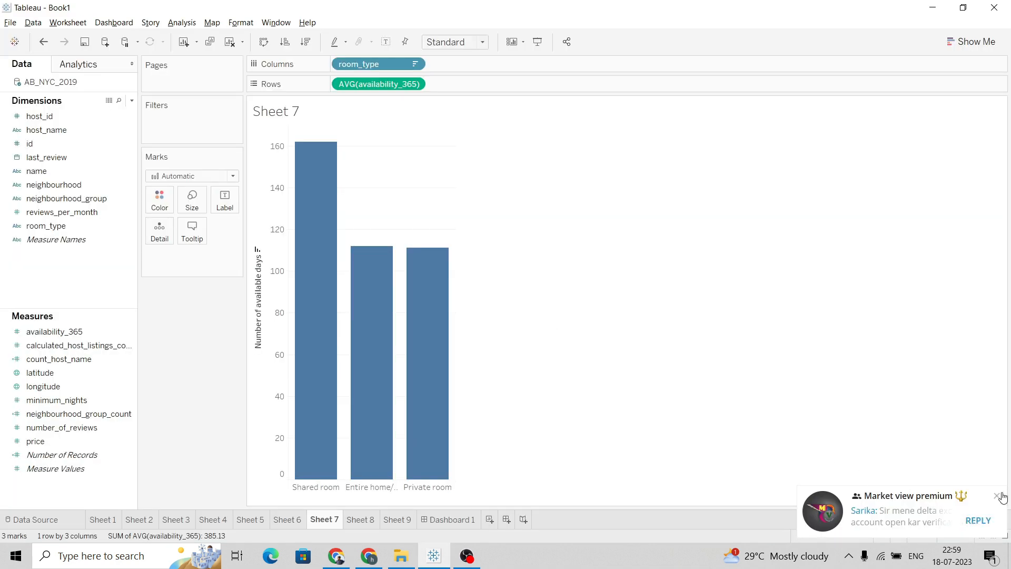
pyautogui.doubleClick(263, 110)
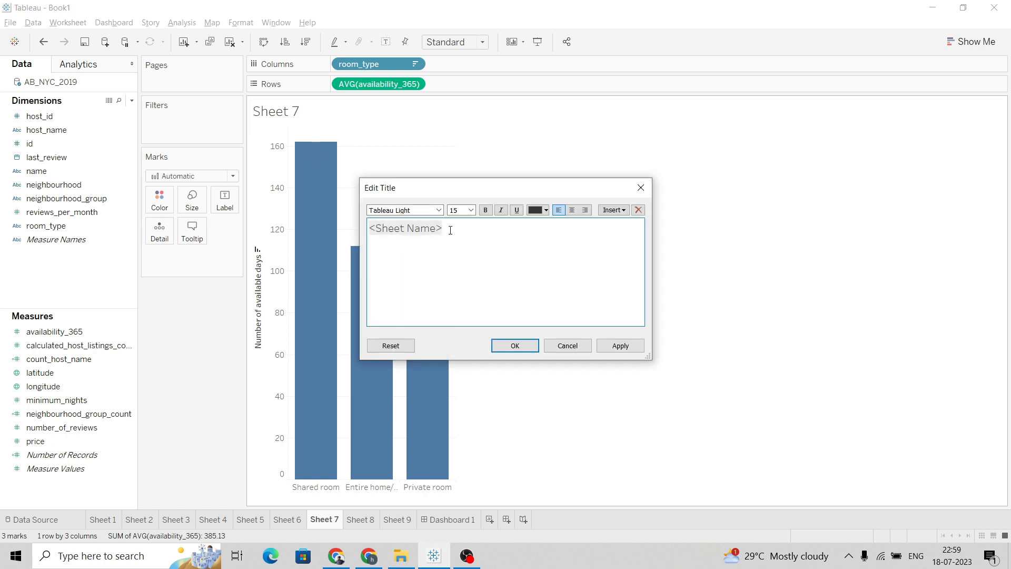
pyautogui.moveTo(465, 233); pyautogui.dragTo(365, 229)
pyautogui.write('Total availability of properties having different room type?')
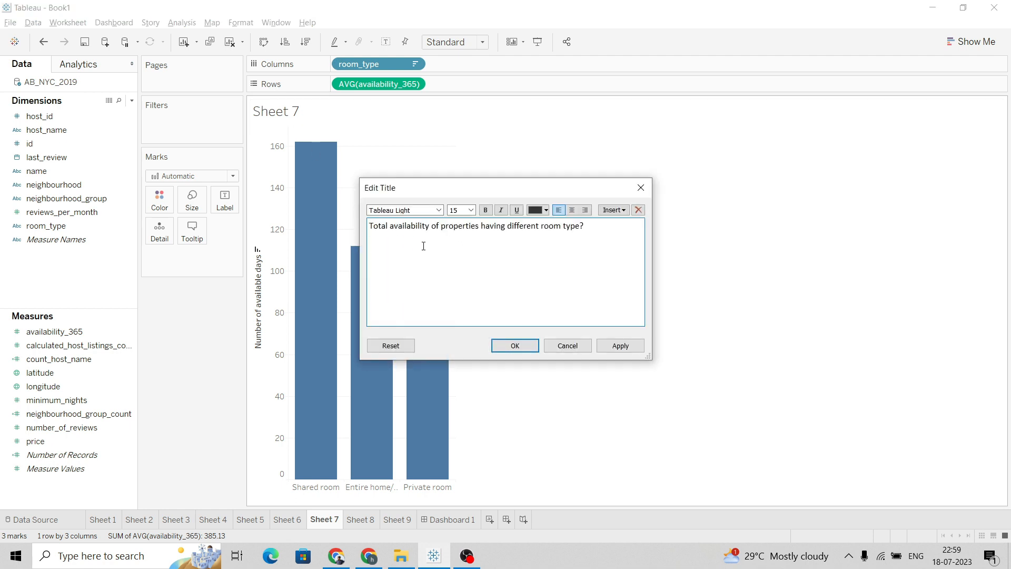
pyautogui.click(609, 347)
pyautogui.click(523, 347)
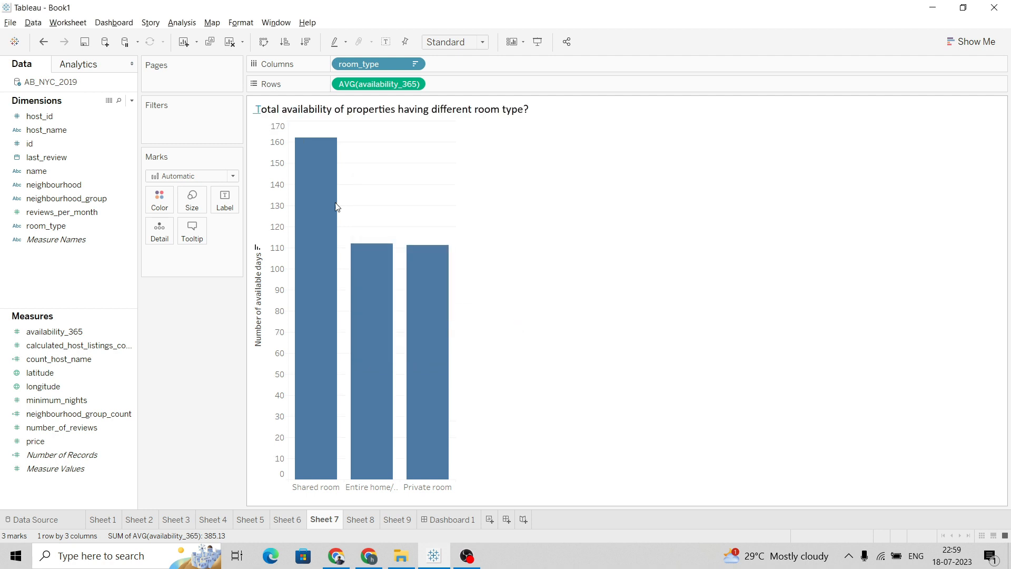
pyautogui.doubleClick(292, 112)
pyautogui.click(615, 347)
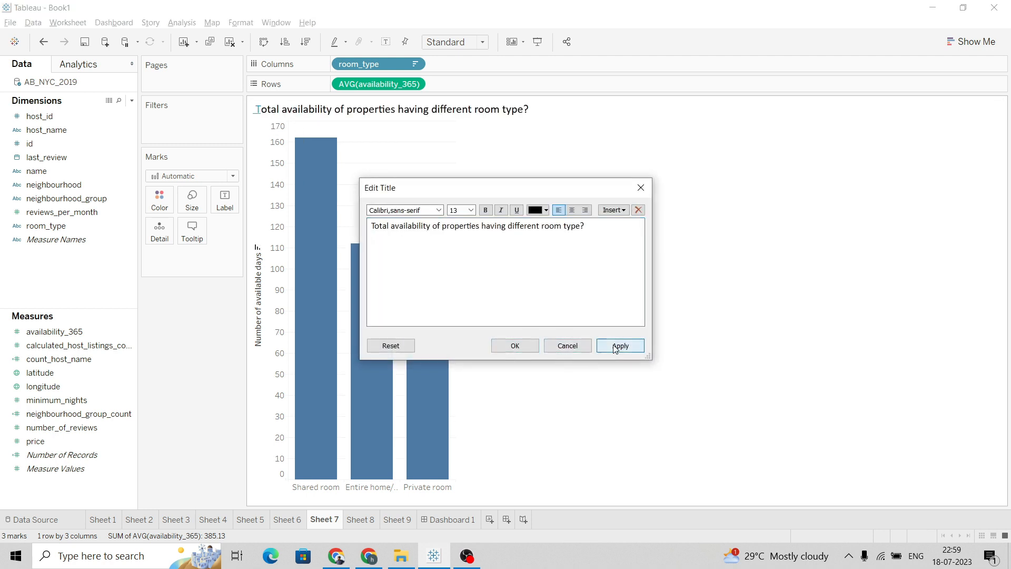
pyautogui.click(515, 346)
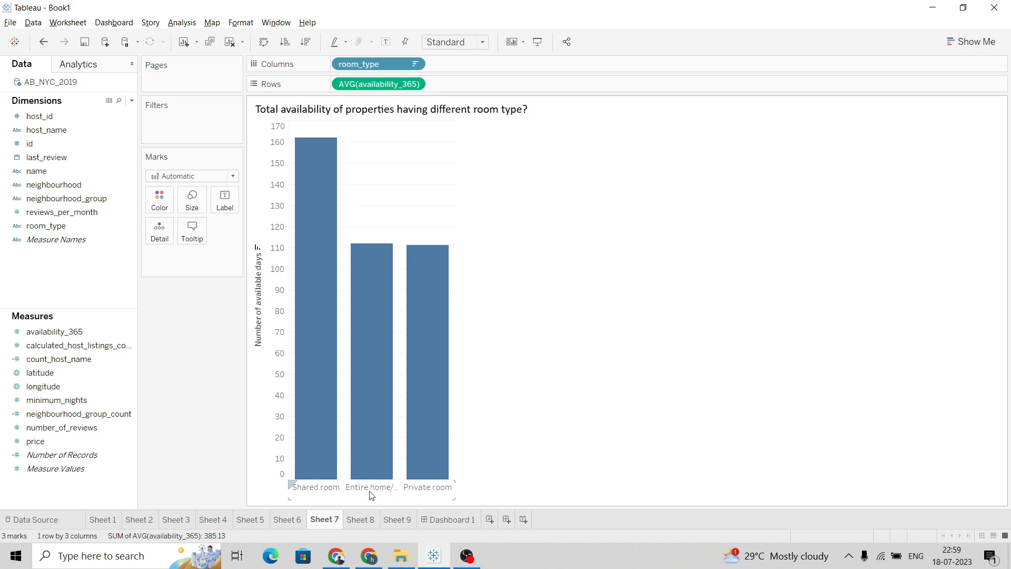
# Review each worksheet's chart and title by going through Sheet 1 to Sheet 9
pyautogui.click(375, 521)
pyautogui.click(400, 520)
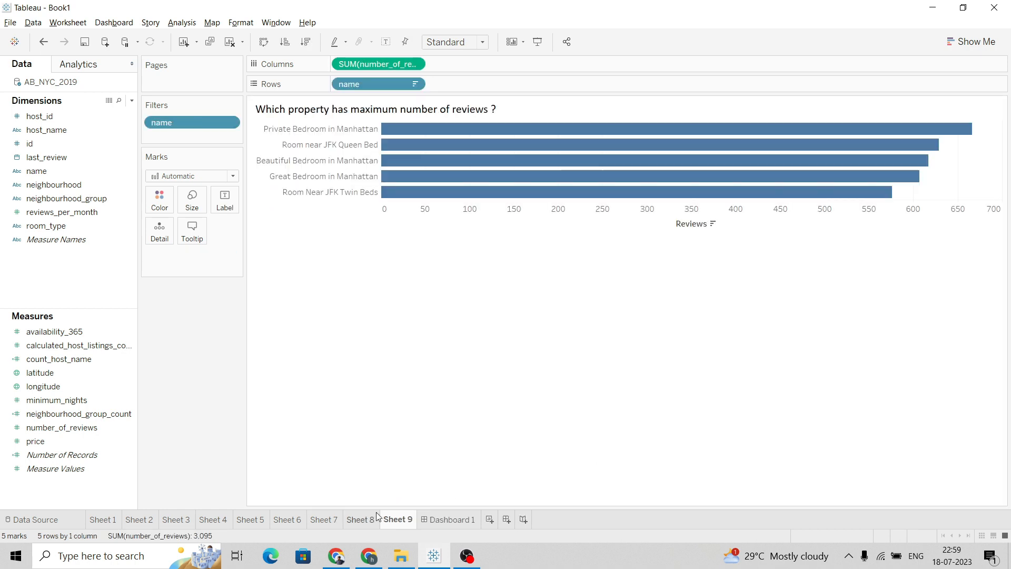
pyautogui.click(108, 521)
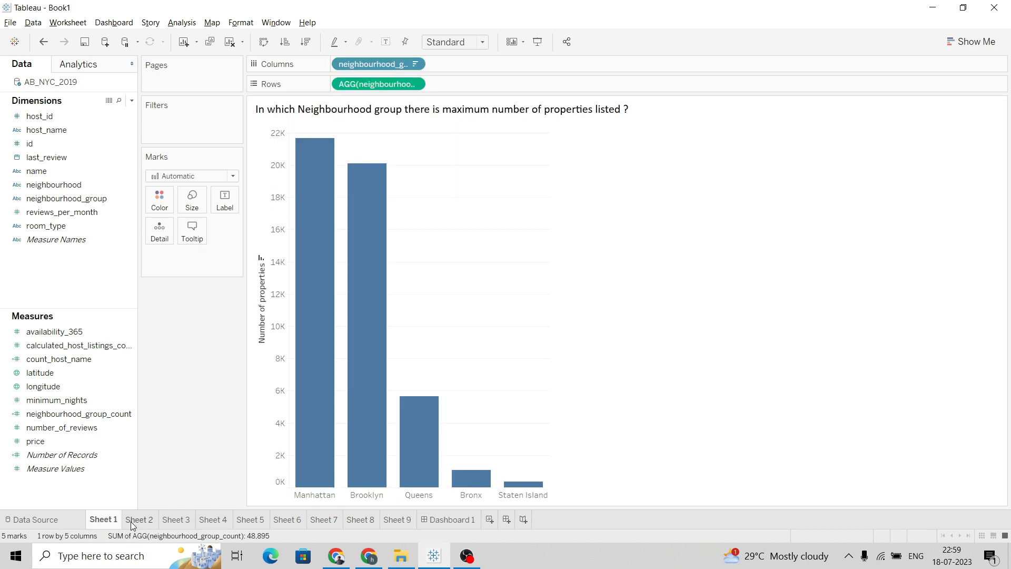
pyautogui.click(133, 521)
pyautogui.click(169, 520)
pyautogui.click(219, 523)
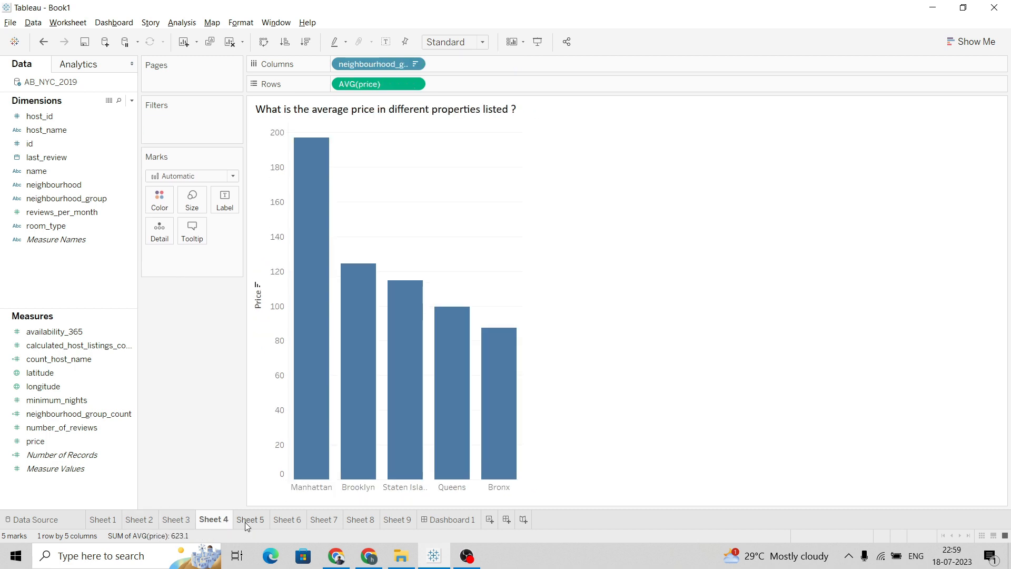
pyautogui.click(250, 521)
pyautogui.click(287, 521)
pyautogui.click(326, 523)
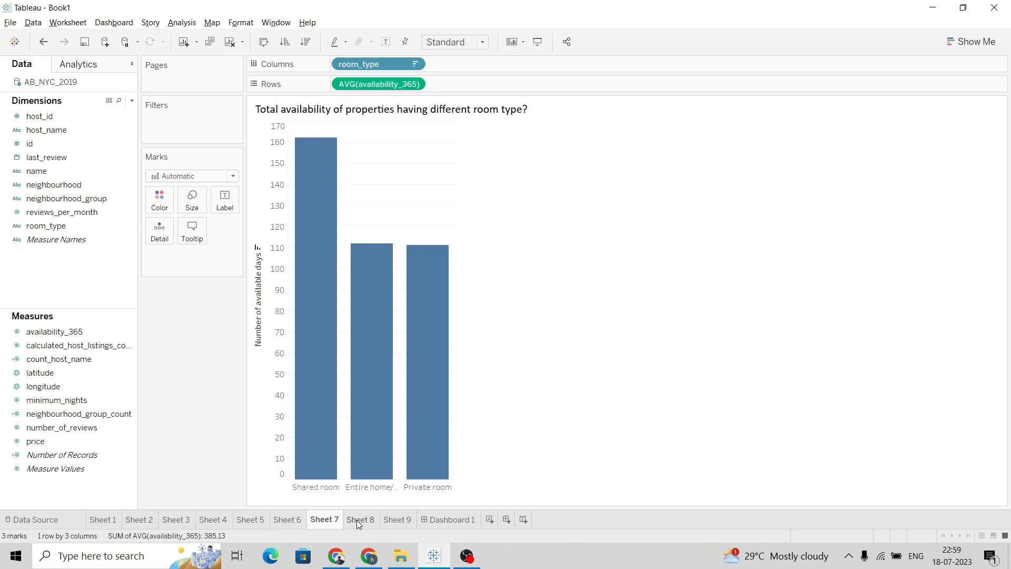
pyautogui.click(356, 520)
pyautogui.click(400, 520)
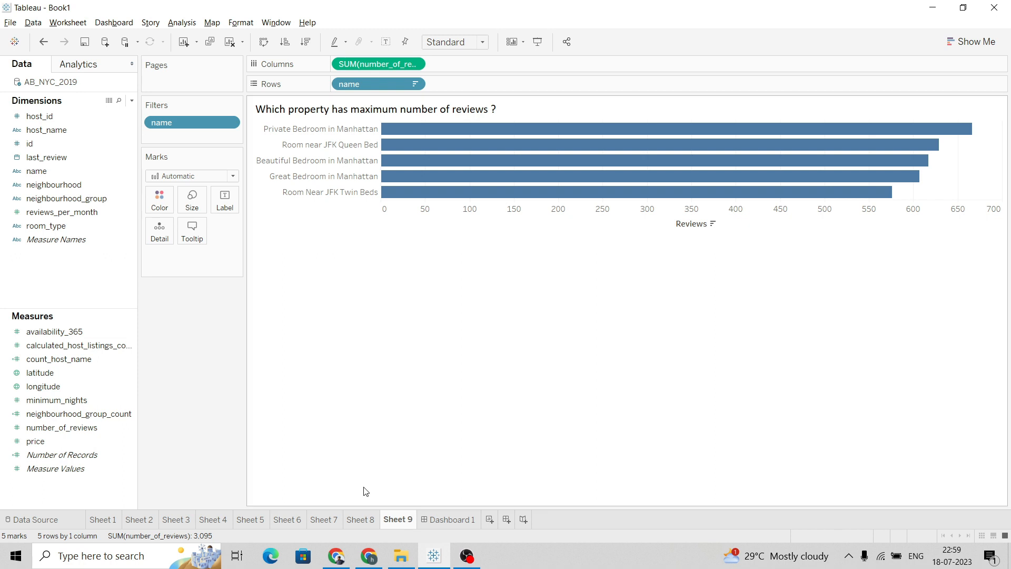
# Open Dashboard 1 and try adding Sheet 1 as a tiled view, then remove it
pyautogui.hotkey('alt', 'Tab')
pyautogui.hotkey('alt', 'Tab')
pyautogui.click(453, 521)
pyautogui.moveTo(42, 202)
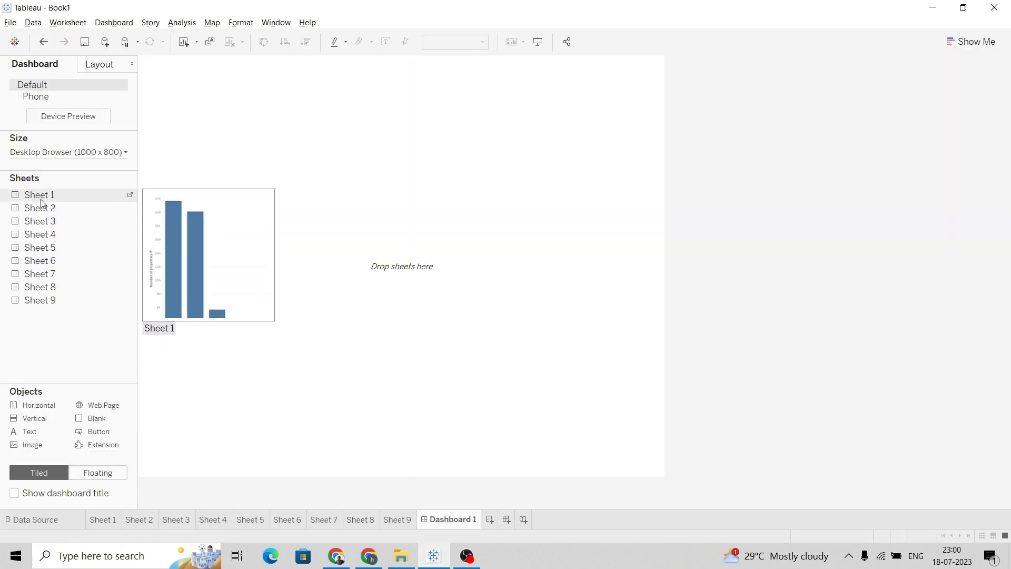
pyautogui.moveTo(55, 196); pyautogui.dragTo(197, 191)
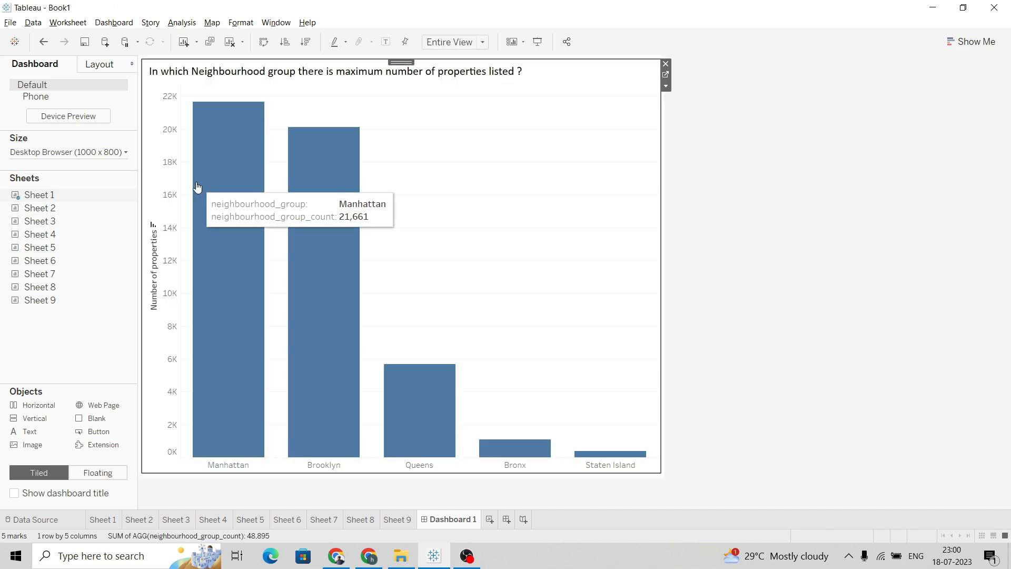
pyautogui.click(666, 68)
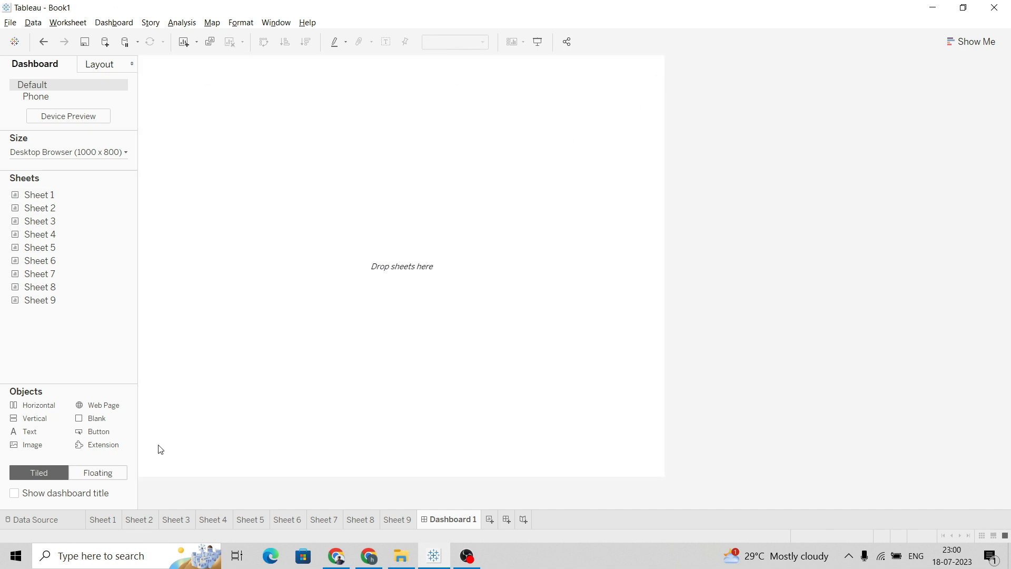
# Switch placement to Floating and place Sheet 1 in the dashboard's top-left corner, widened slightly
pyautogui.click(109, 472)
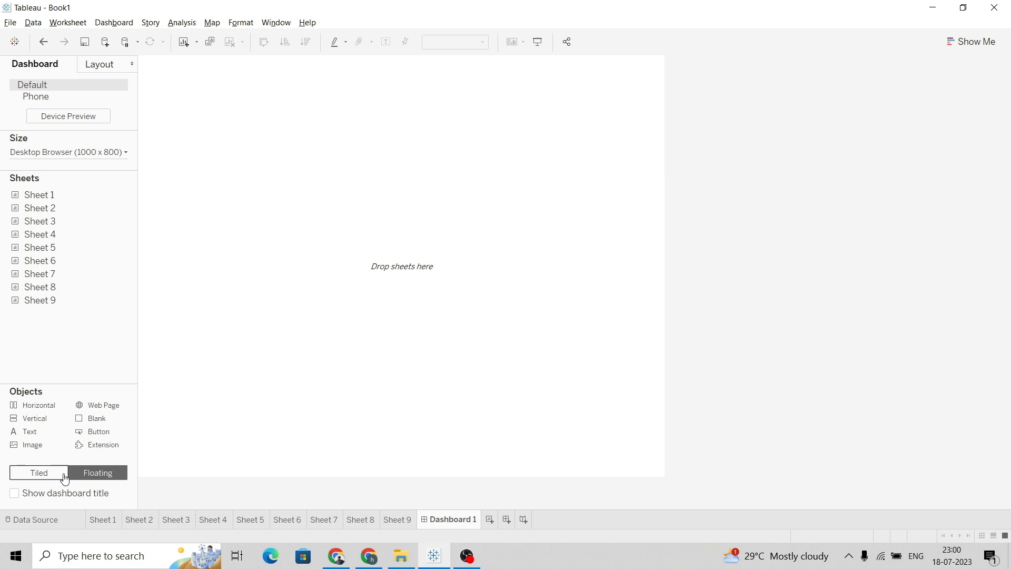
pyautogui.moveTo(60, 196); pyautogui.dragTo(221, 143)
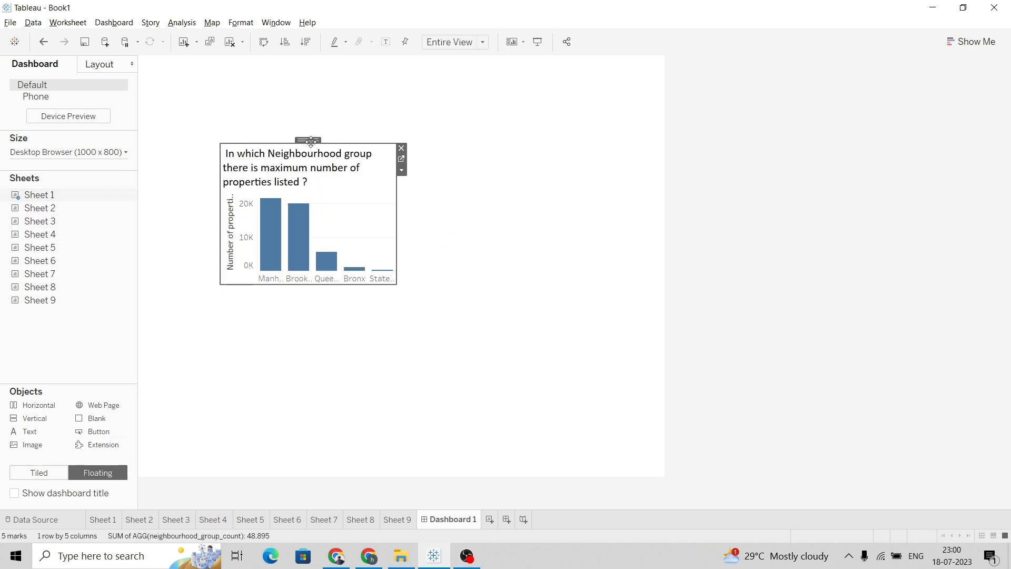
pyautogui.moveTo(300, 140); pyautogui.dragTo(279, 56)
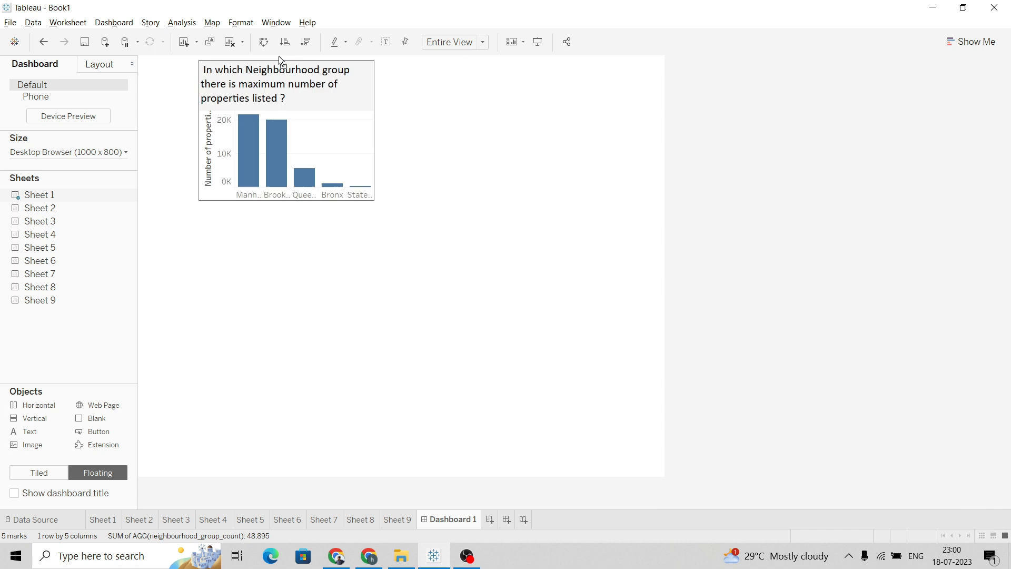
pyautogui.moveTo(197, 119); pyautogui.dragTo(138, 105)
pyautogui.moveTo(231, 60); pyautogui.dragTo(232, 60)
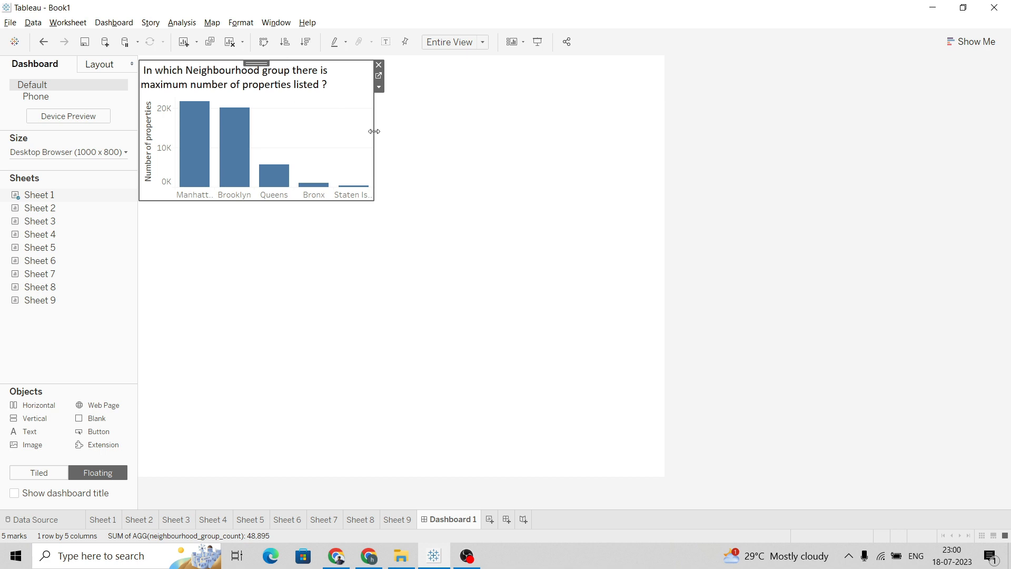
pyautogui.moveTo(375, 133); pyautogui.dragTo(406, 135)
pyautogui.click(368, 248)
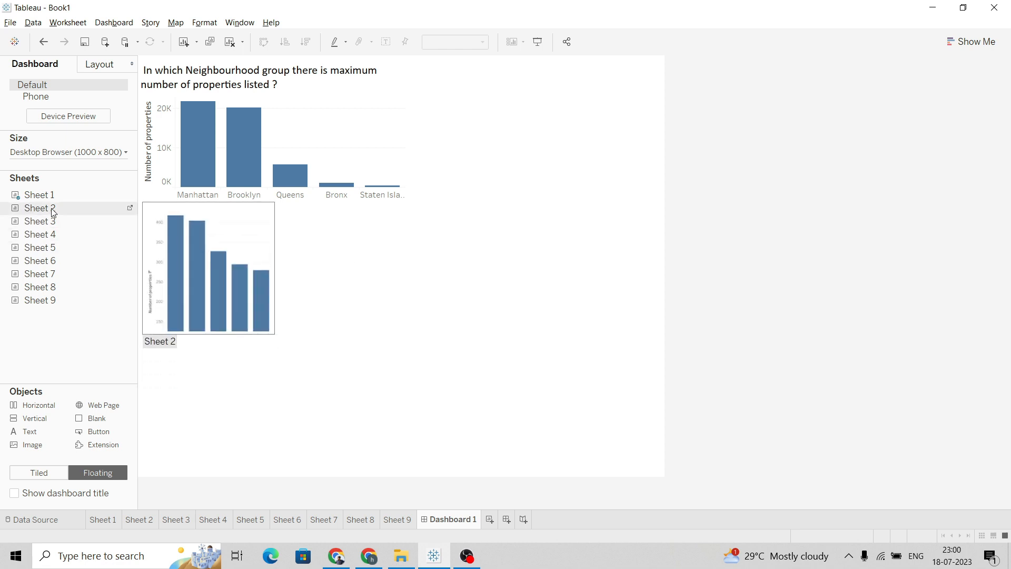
# Add Sheet 2 as a floating view at the top right beside Sheet 1, stretched to the dashboard's right edge
pyautogui.moveTo(68, 207); pyautogui.dragTo(460, 72)
pyautogui.moveTo(457, 118); pyautogui.dragTo(410, 106)
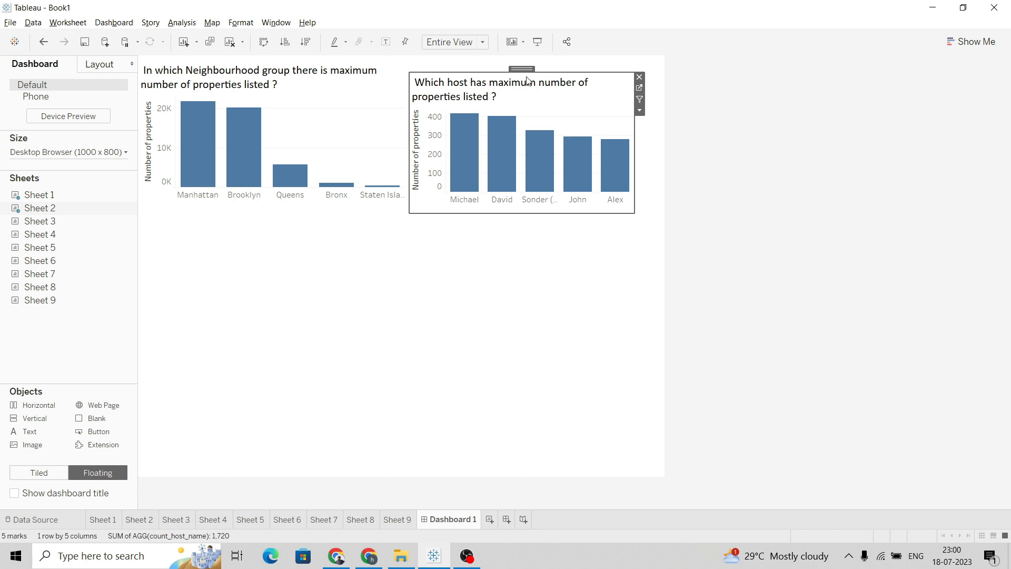
pyautogui.moveTo(535, 73); pyautogui.dragTo(535, 55)
pyautogui.moveTo(640, 129); pyautogui.dragTo(665, 128)
pyautogui.moveTo(564, 212); pyautogui.dragTo(570, 200)
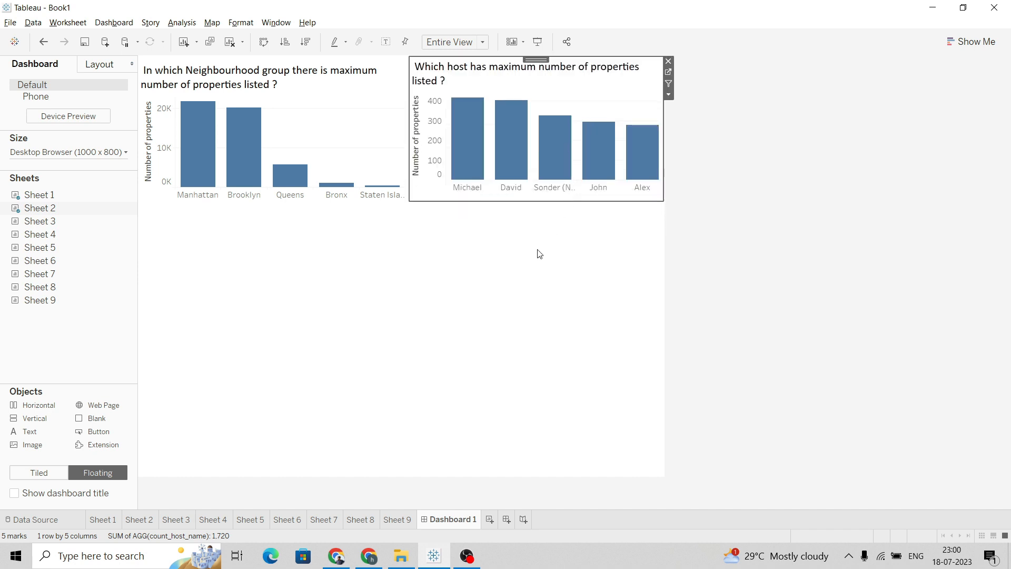
pyautogui.click(533, 266)
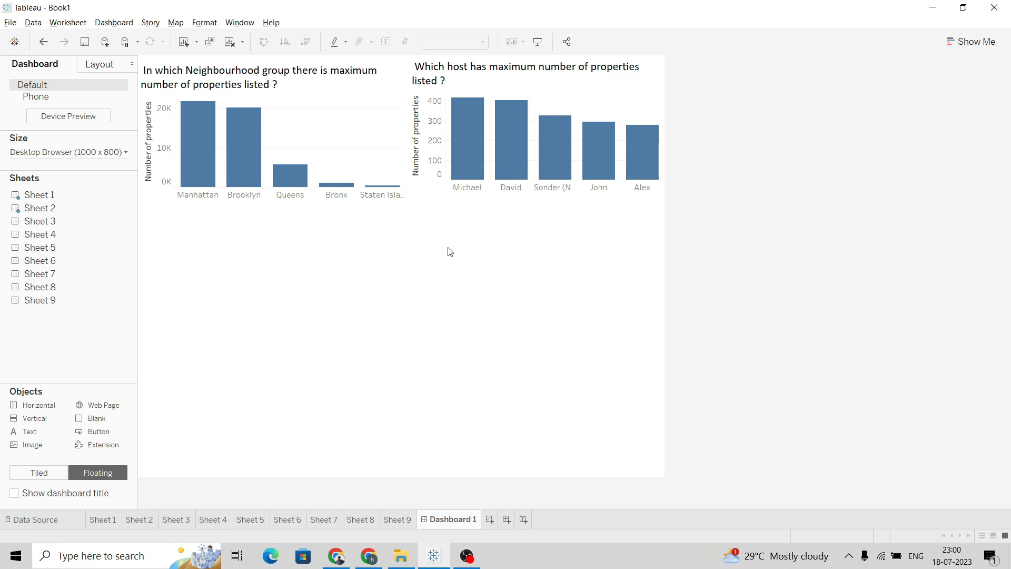
# Make Sheet 2's view on the dashboard slightly taller
pyautogui.moveTo(452, 167)
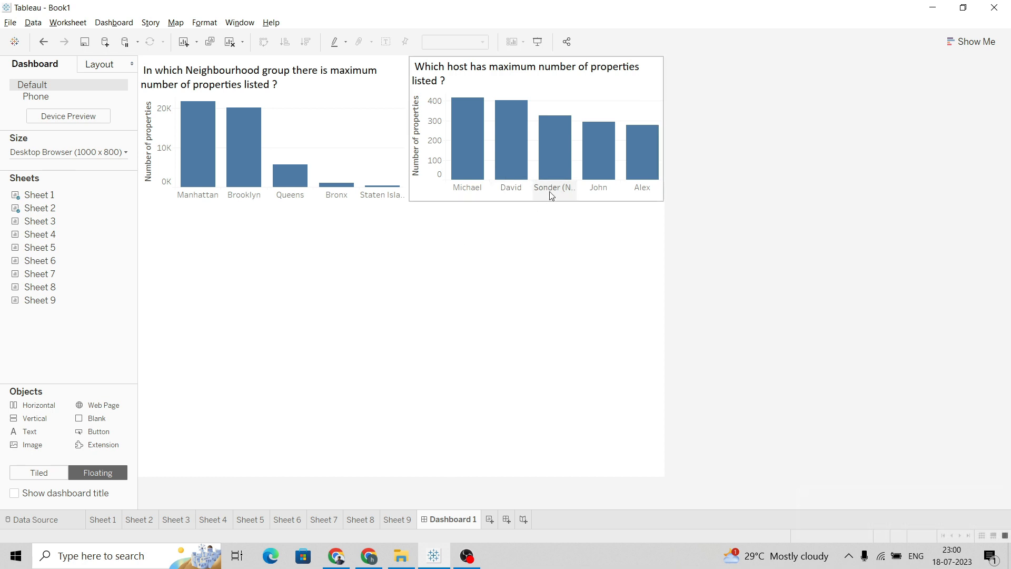
pyautogui.click(585, 91)
pyautogui.moveTo(563, 201); pyautogui.dragTo(565, 206)
pyautogui.click(536, 250)
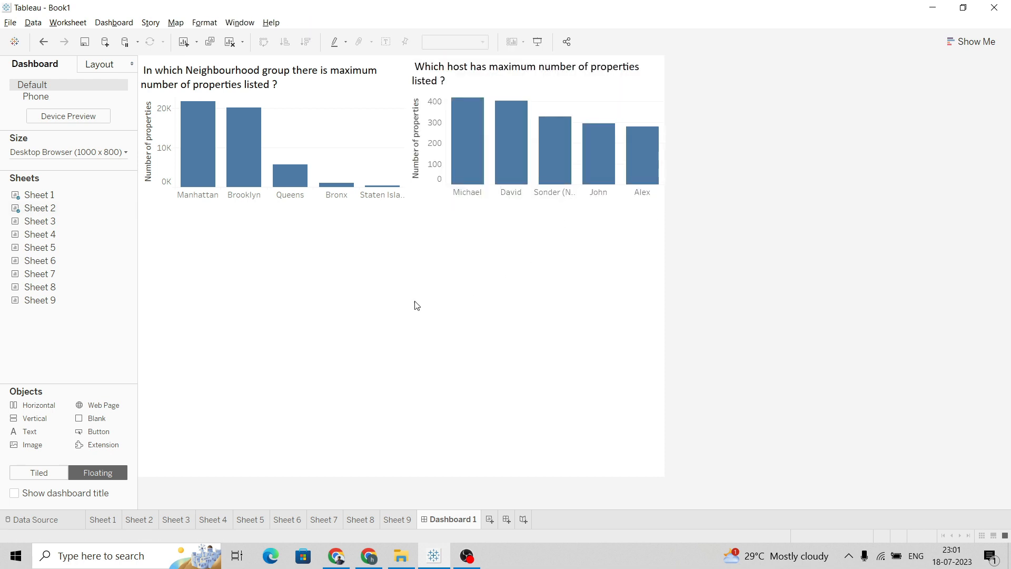
# Add Sheet 3 as a floating view in the bottom-left area and widen it to about half the dashboard
pyautogui.moveTo(58, 222); pyautogui.dragTo(282, 229)
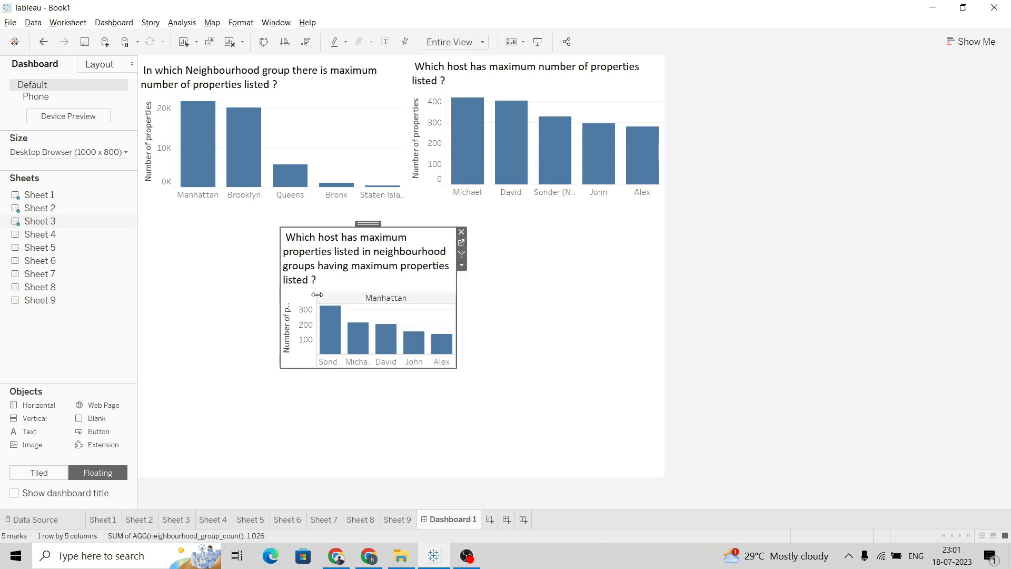
pyautogui.moveTo(361, 224); pyautogui.dragTo(223, 364)
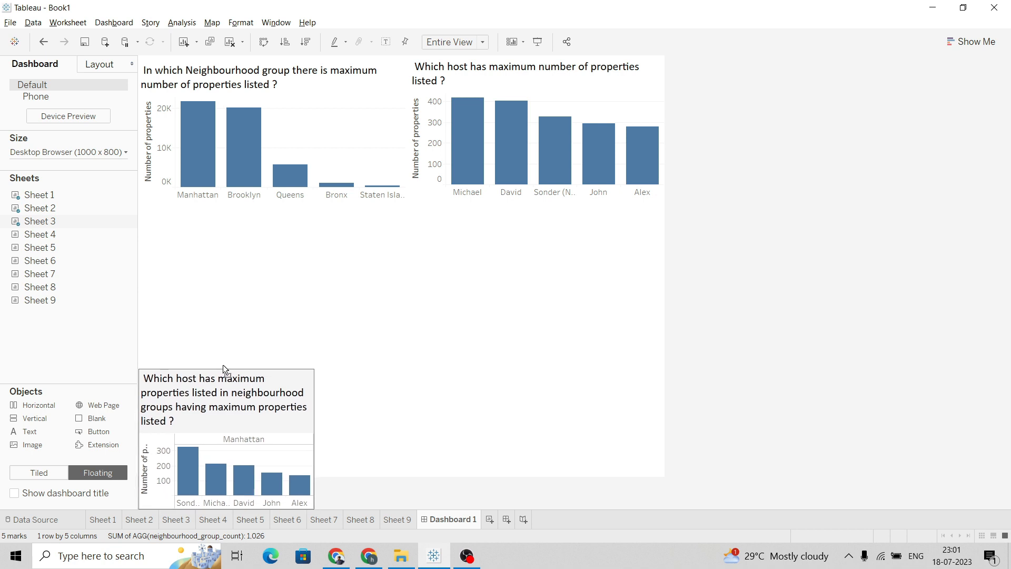
pyautogui.moveTo(315, 435); pyautogui.dragTo(412, 438)
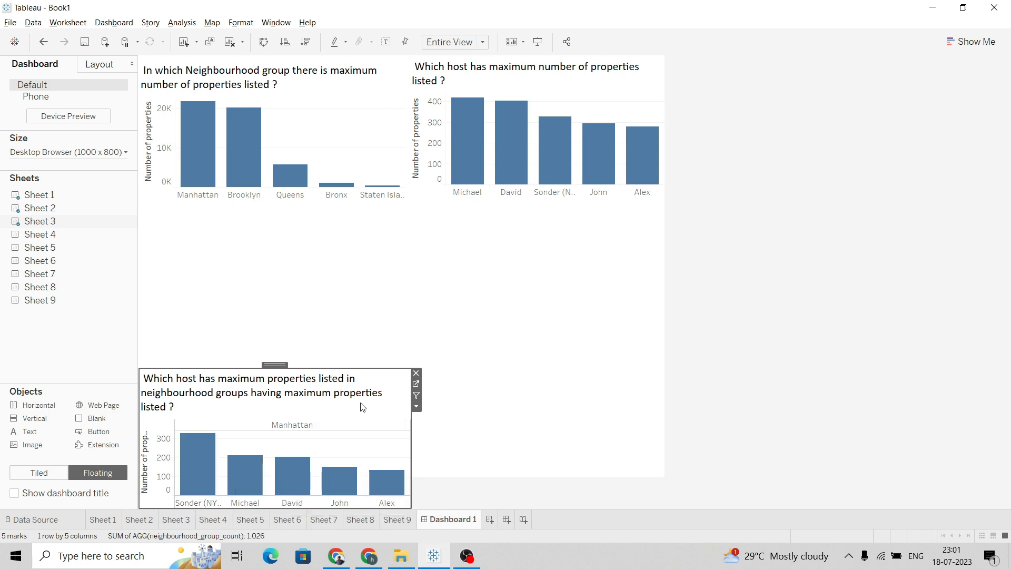
pyautogui.moveTo(411, 444); pyautogui.dragTo(425, 443)
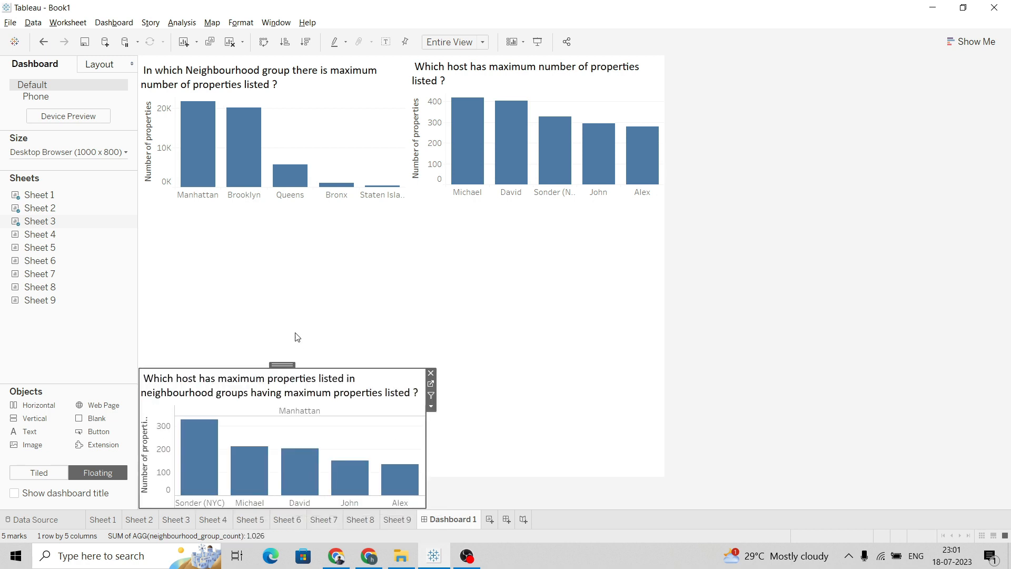
pyautogui.moveTo(273, 368); pyautogui.dragTo(273, 353)
pyautogui.click(222, 311)
# Add Sheet 4 as a floating view at the bottom right beside Sheet 3, extended to the dashboard's right edge
pyautogui.moveTo(46, 240)
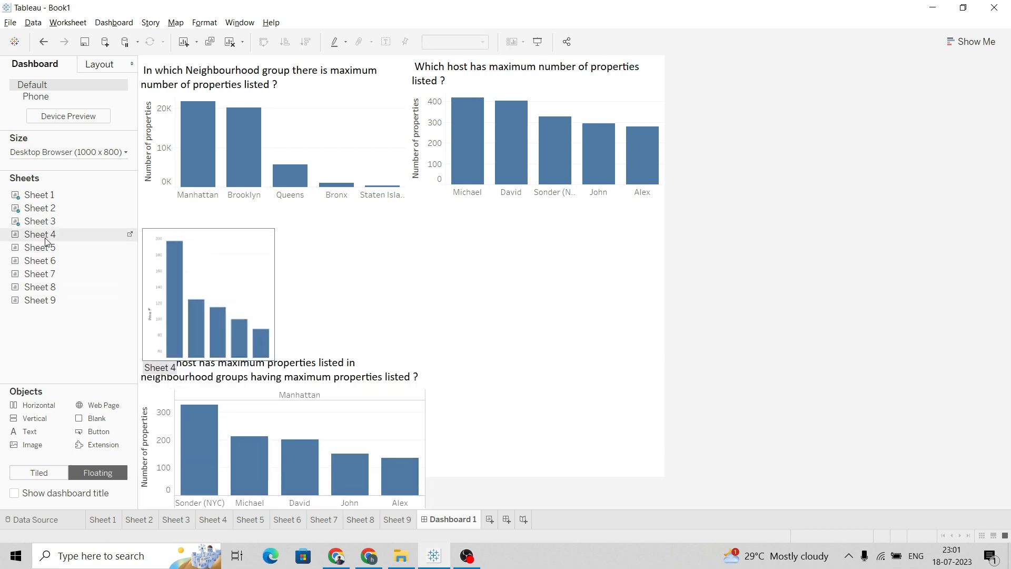
pyautogui.moveTo(51, 238); pyautogui.dragTo(462, 365)
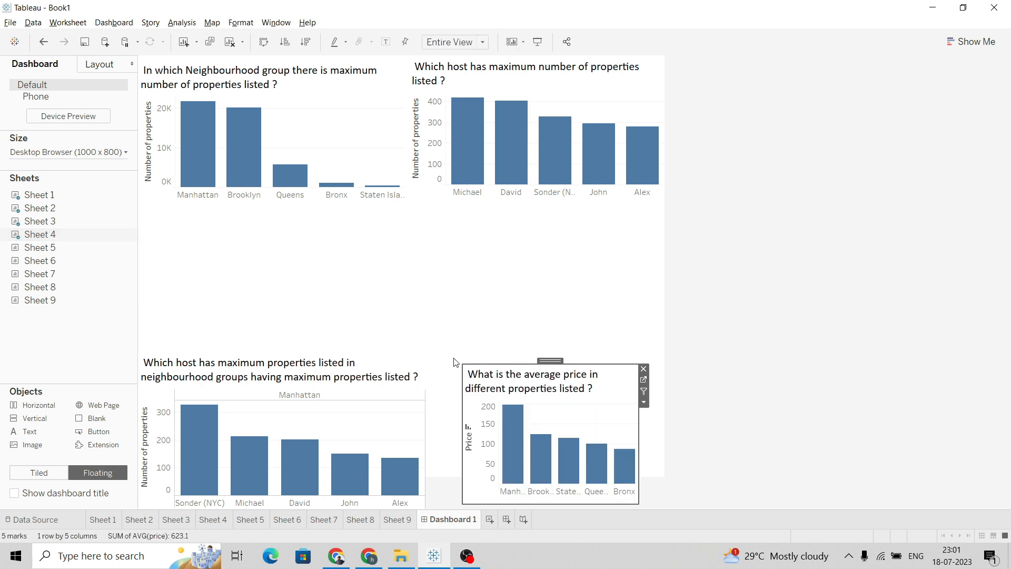
pyautogui.moveTo(460, 402); pyautogui.dragTo(426, 397)
pyautogui.moveTo(568, 364); pyautogui.dragTo(571, 350)
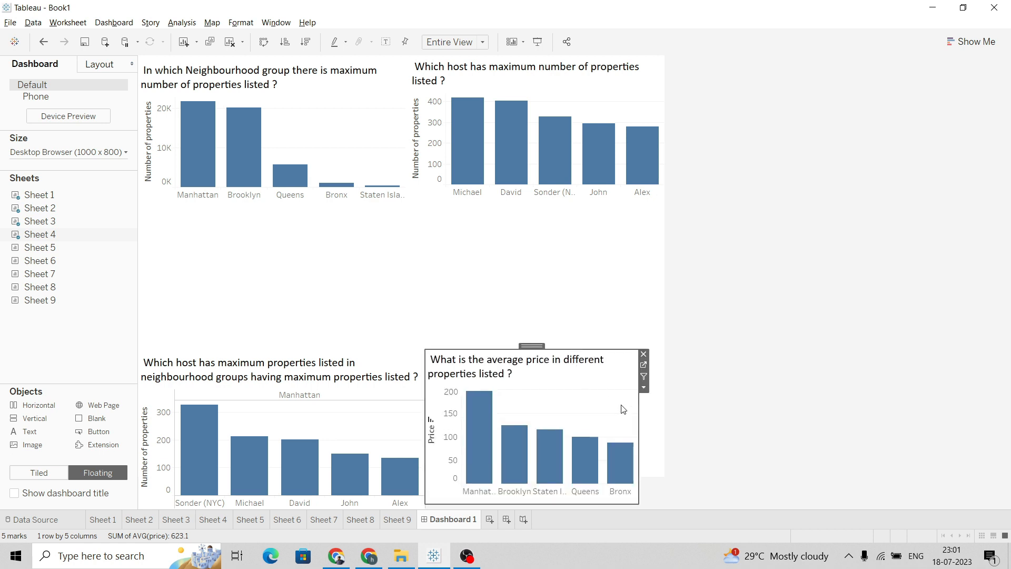
pyautogui.moveTo(639, 422); pyautogui.dragTo(663, 427)
pyautogui.click(787, 376)
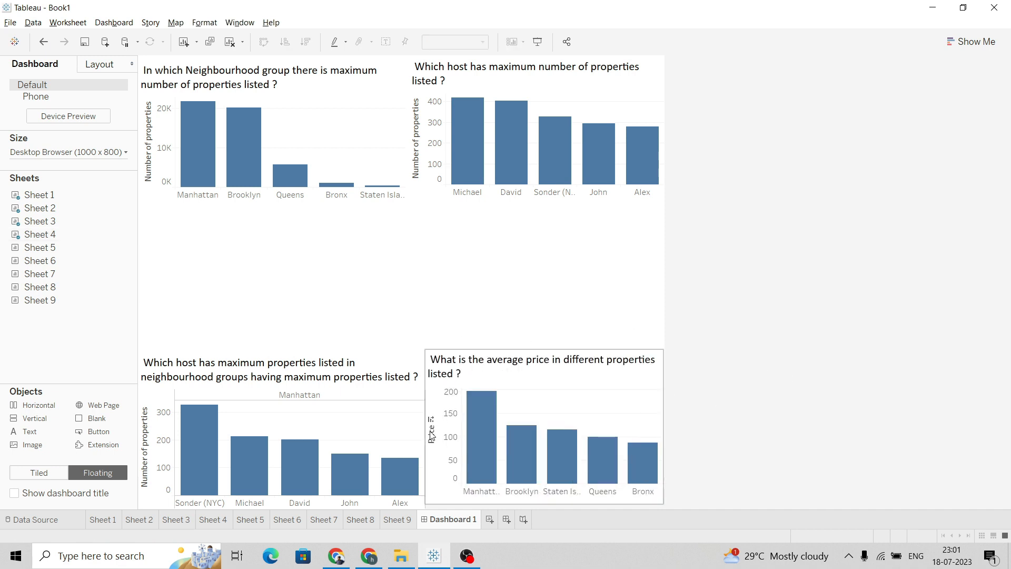
# Open Sheet 4 from its dashboard view and return to Dashboard 1
pyautogui.click(602, 401)
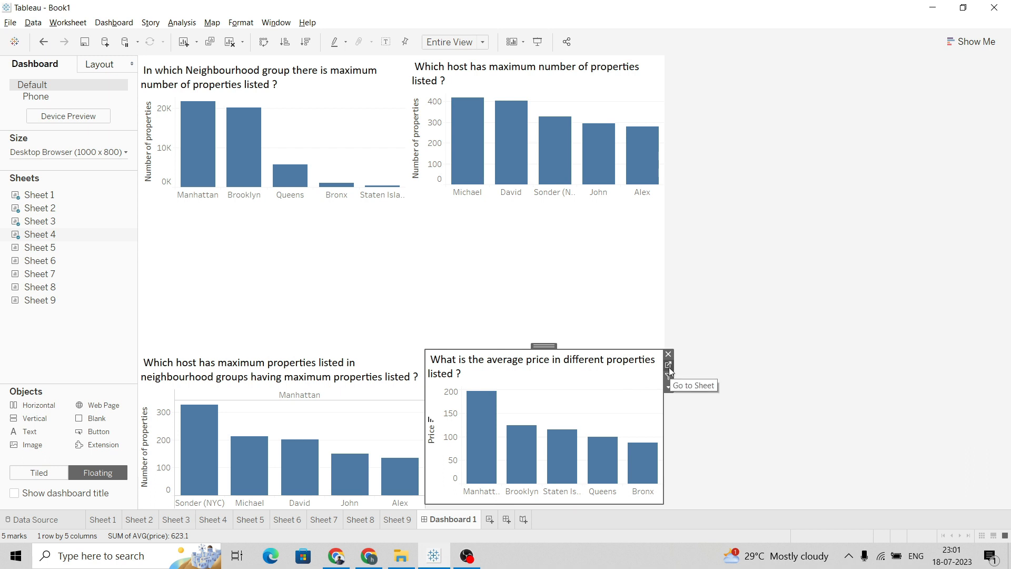
pyautogui.click(669, 373)
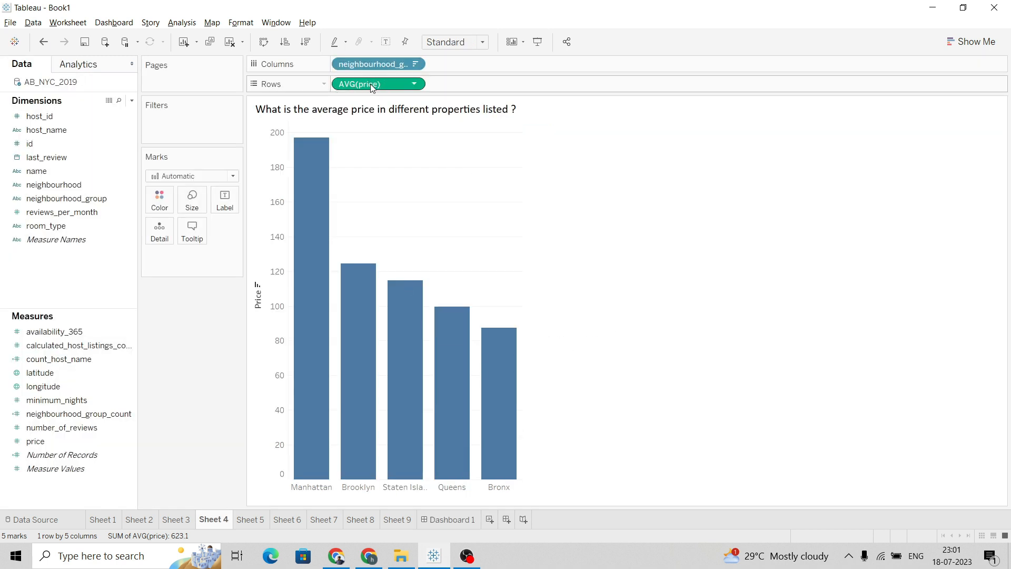
pyautogui.click(453, 521)
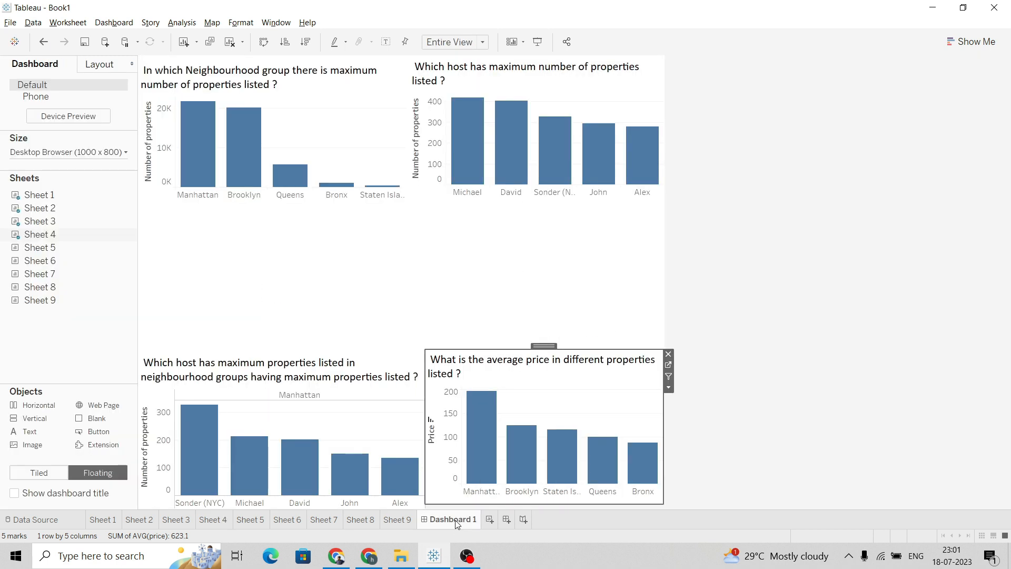
# Add Sheet 5 as a floating view in the gap between the top and bottom charts and widen it
pyautogui.click(229, 334)
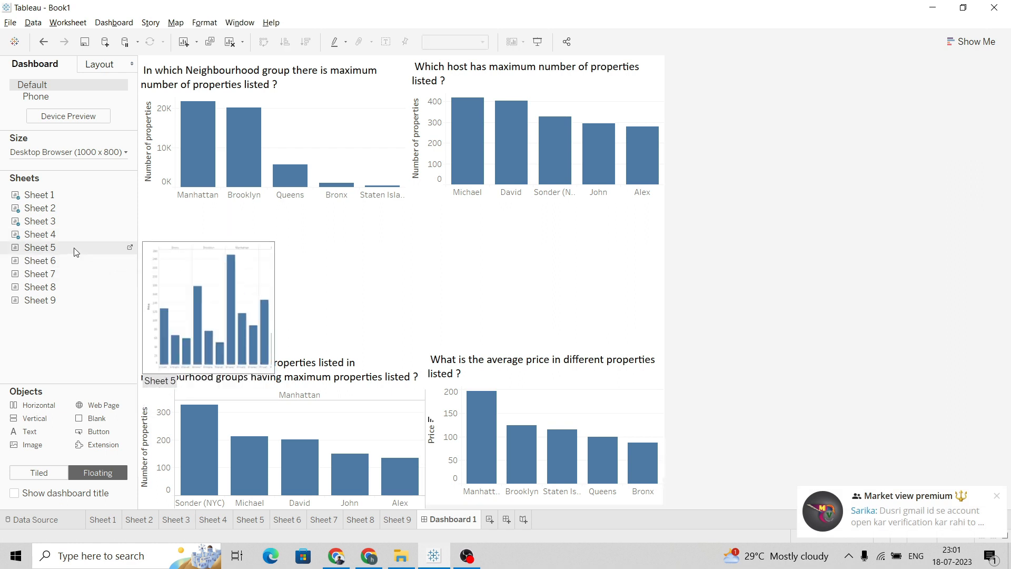
pyautogui.moveTo(83, 251); pyautogui.dragTo(320, 225)
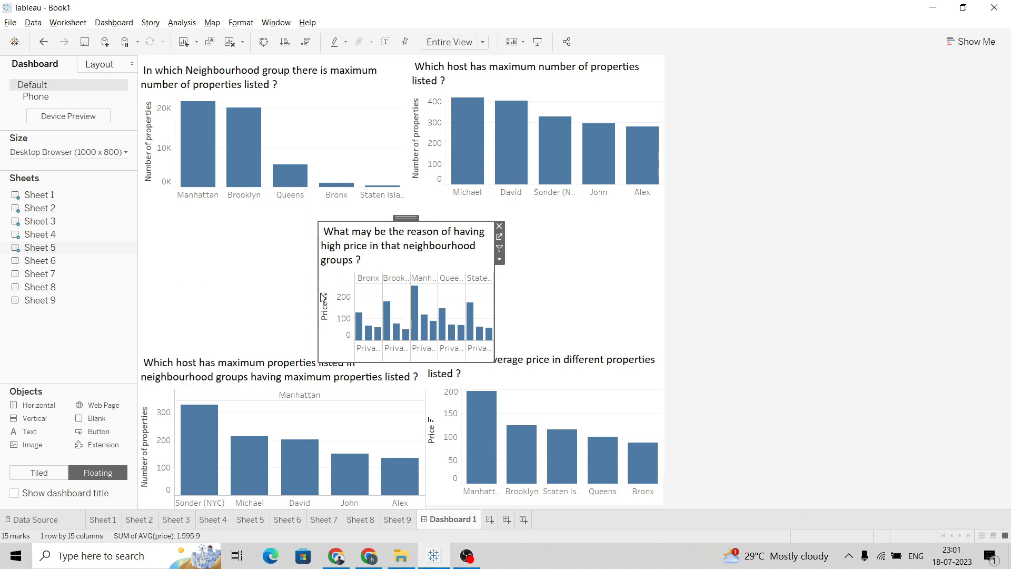
pyautogui.moveTo(316, 295); pyautogui.dragTo(221, 294)
pyautogui.moveTo(494, 311); pyautogui.dragTo(621, 310)
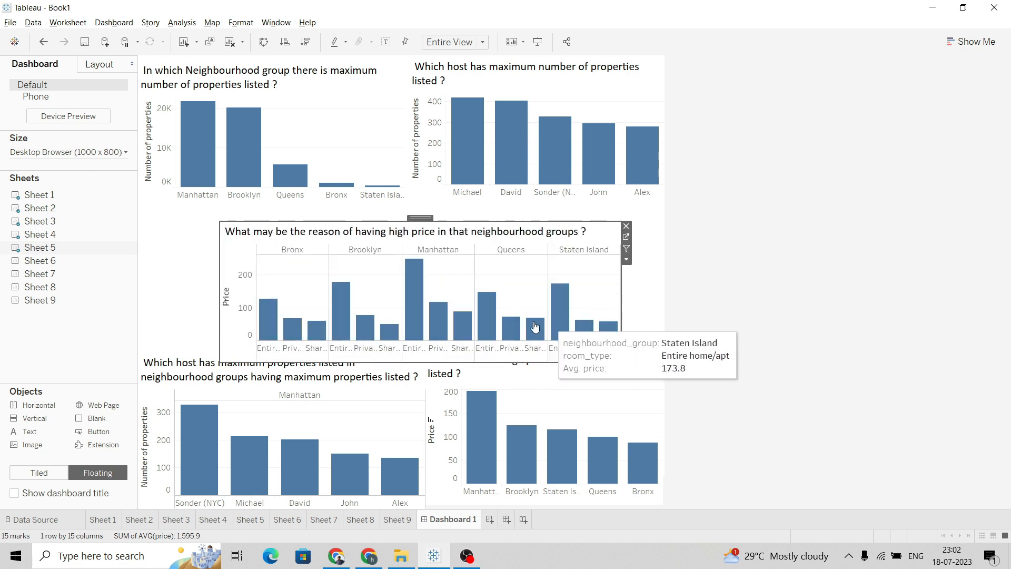
pyautogui.click(627, 238)
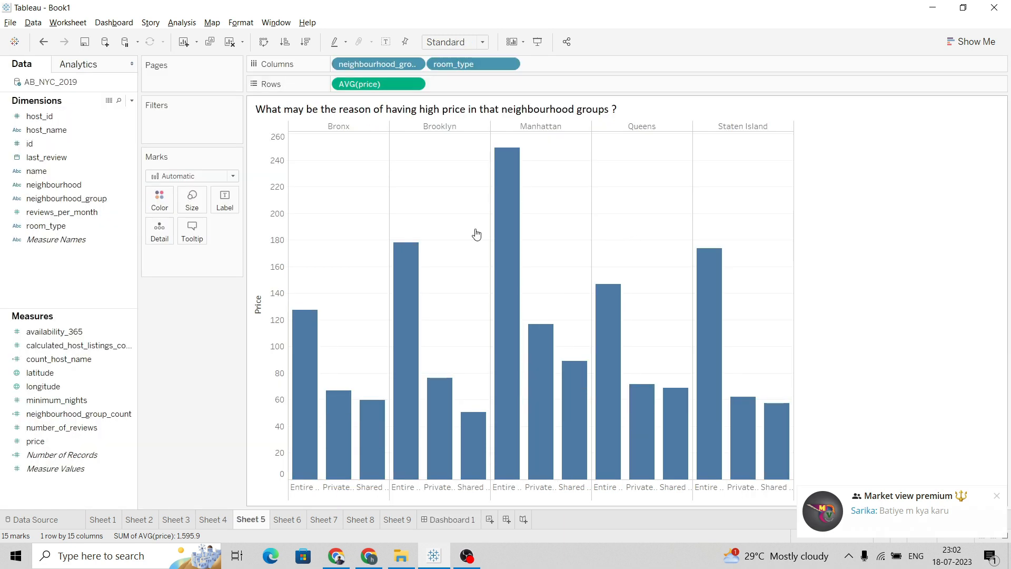
pyautogui.click(266, 42)
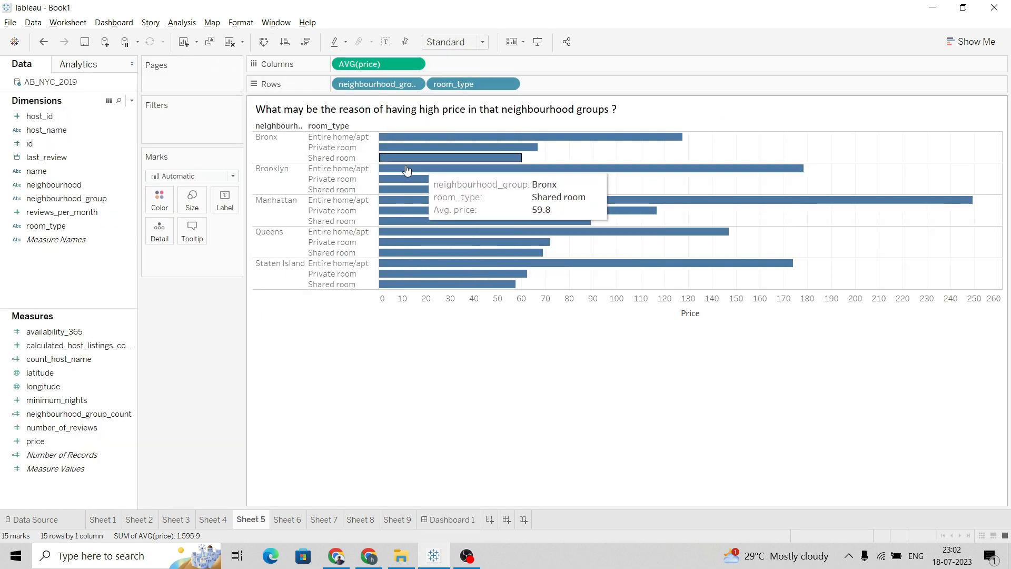
pyautogui.click(451, 514)
# Move Sheet 5's view up under the top charts and stretch it across the full dashboard width
pyautogui.moveTo(444, 222); pyautogui.dragTo(454, 199)
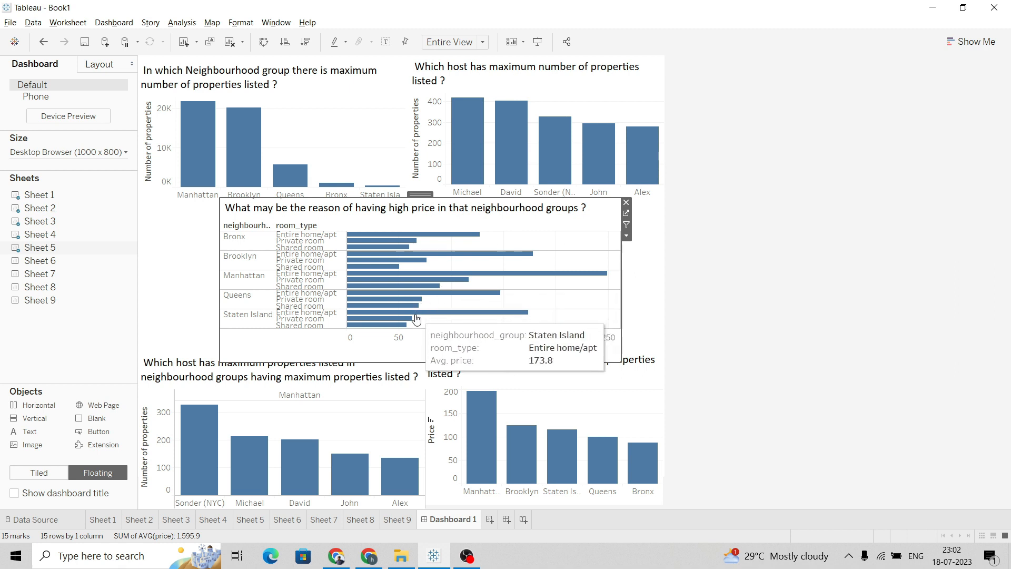
pyautogui.moveTo(425, 362)
pyautogui.mouseDown()
pyautogui.moveTo(428, 343)
pyautogui.moveTo(423, 350)
pyautogui.mouseUp()
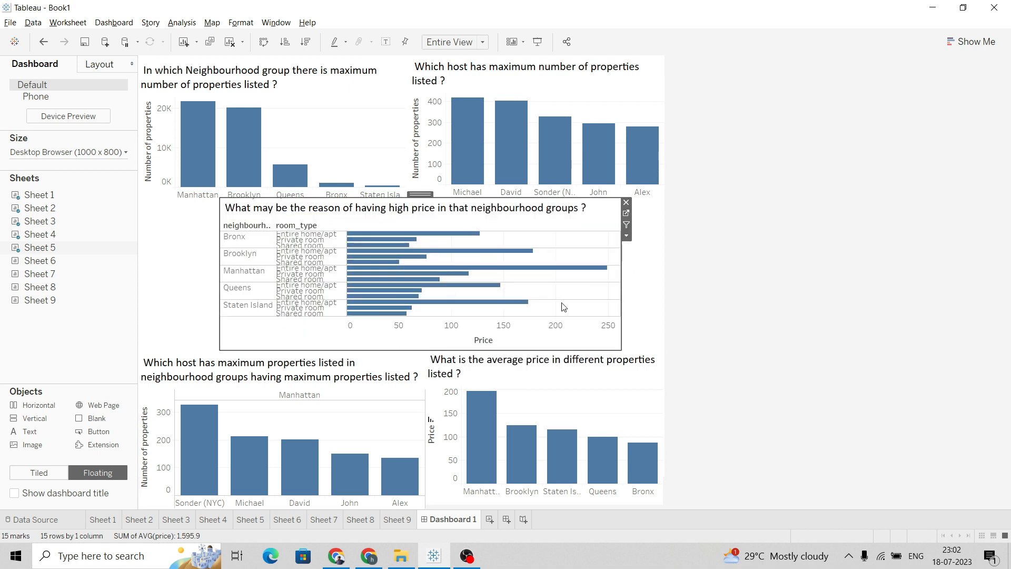
pyautogui.moveTo(621, 287); pyautogui.dragTo(662, 290)
pyautogui.moveTo(219, 289); pyautogui.dragTo(138, 286)
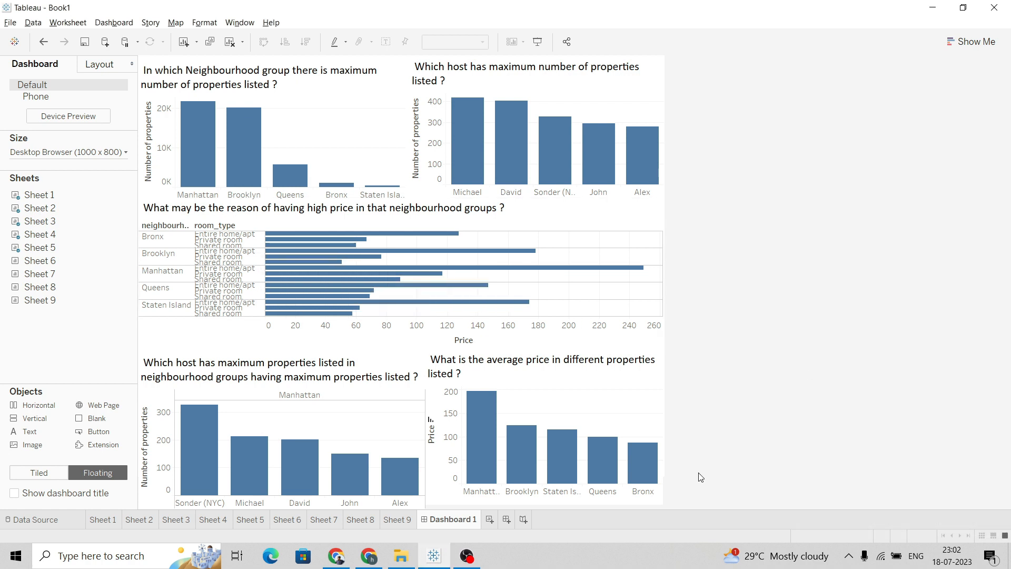
pyautogui.hotkey('alt', 'Tab')
pyautogui.hotkey('alt', 'Tab')
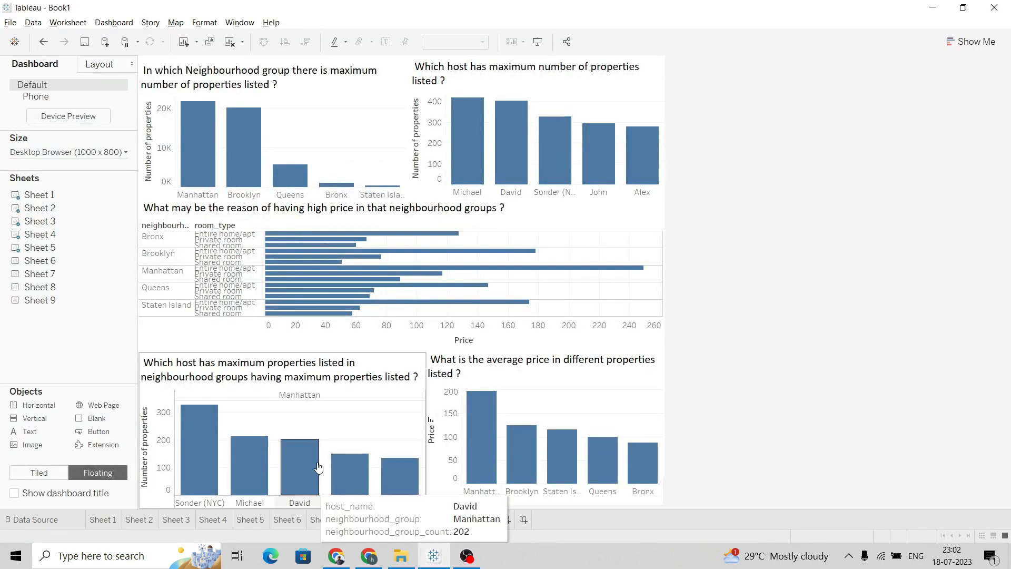
pyautogui.click(547, 218)
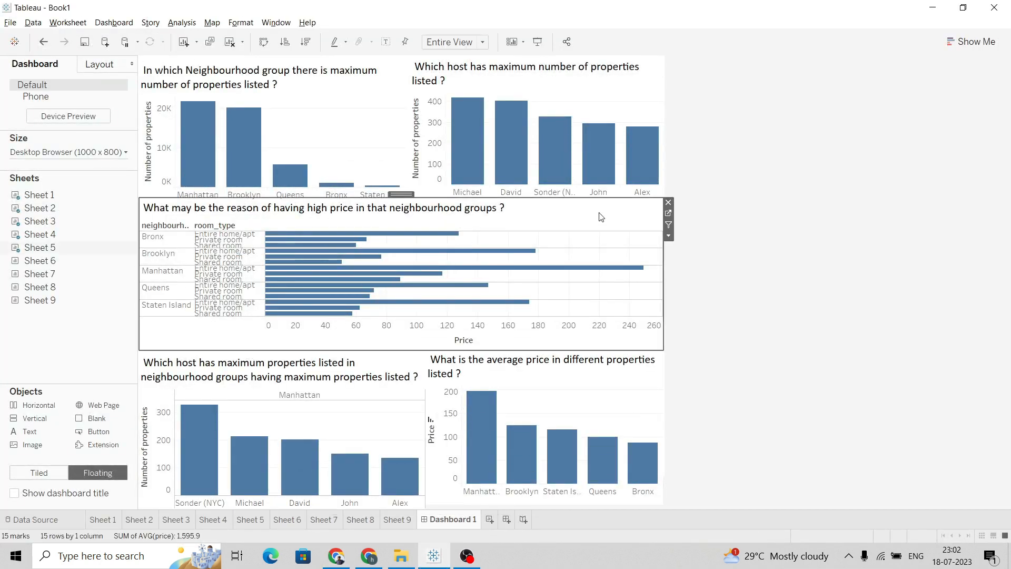
pyautogui.click(669, 214)
pyautogui.click(263, 42)
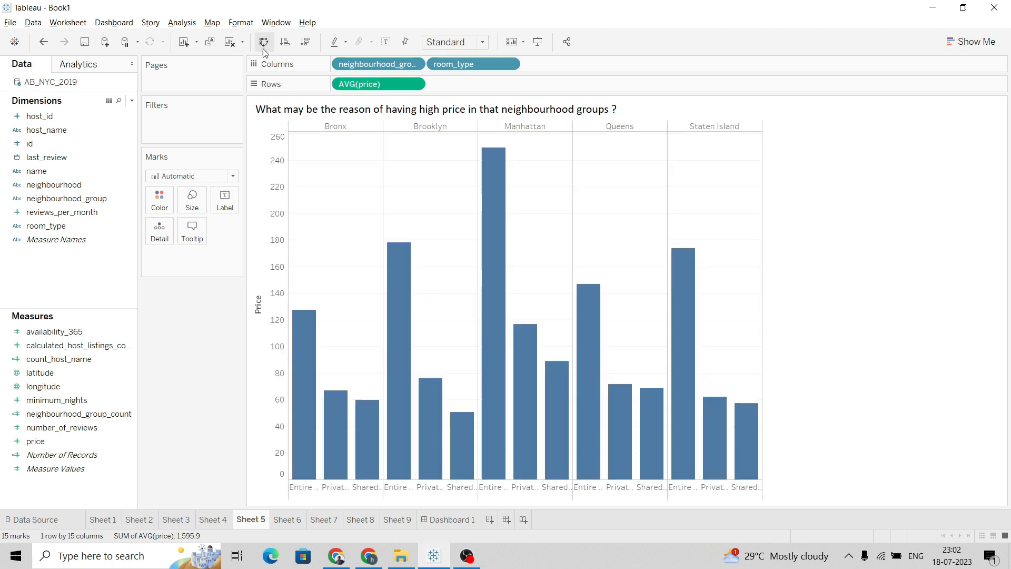
pyautogui.hotkey('alt', 'Tab')
pyautogui.hotkey('alt', 'Tab')
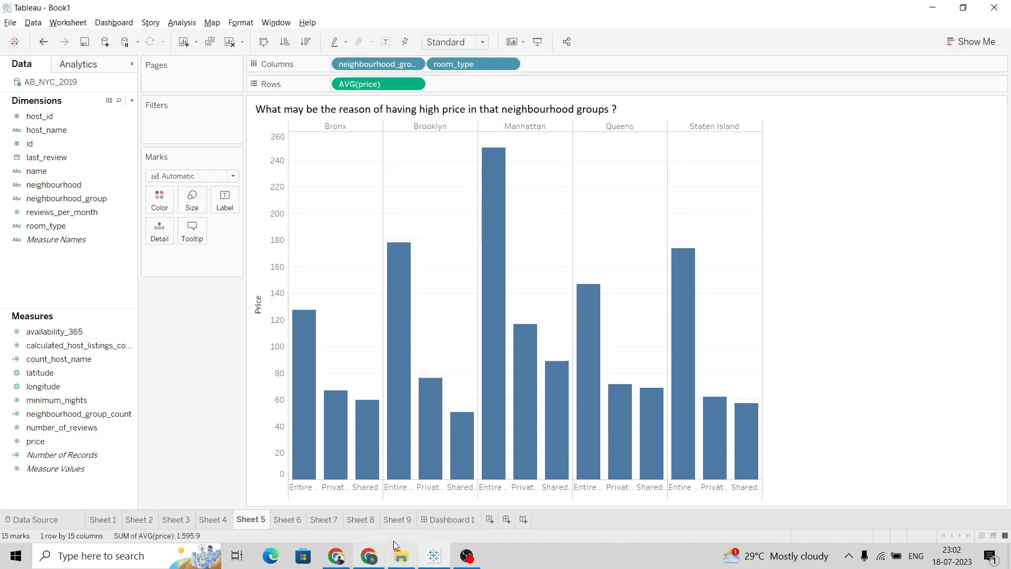
# Return to Dashboard 1 and extend Sheet 5's view slightly to the right, then widen the side pane slightly
pyautogui.click(449, 520)
pyautogui.moveTo(442, 350); pyautogui.dragTo(449, 351)
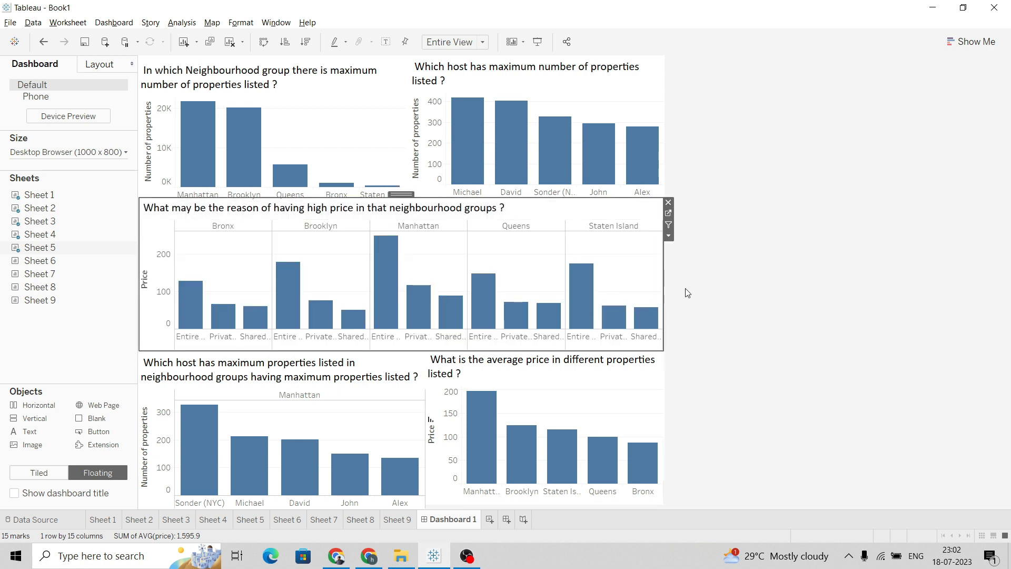
pyautogui.moveTo(664, 273); pyautogui.dragTo(668, 274)
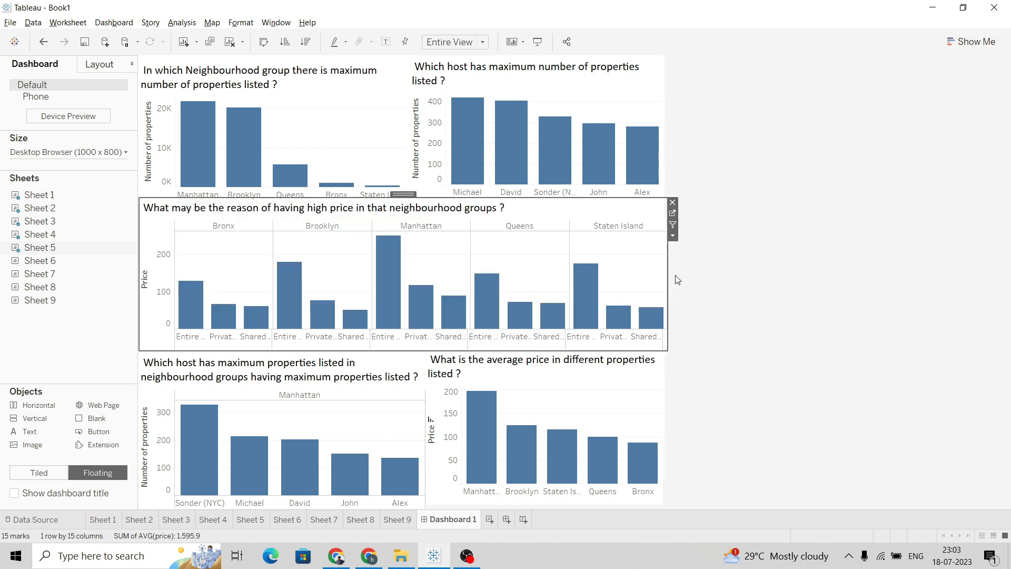
pyautogui.click(730, 280)
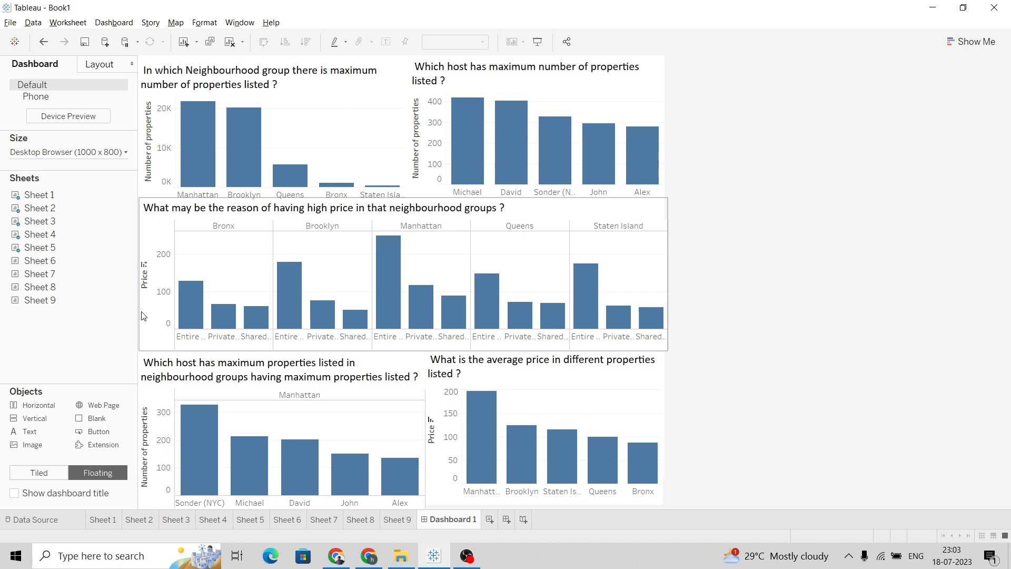
pyautogui.moveTo(137, 312)
pyautogui.mouseDown()
pyautogui.moveTo(129, 312)
pyautogui.moveTo(146, 312)
pyautogui.mouseUp()
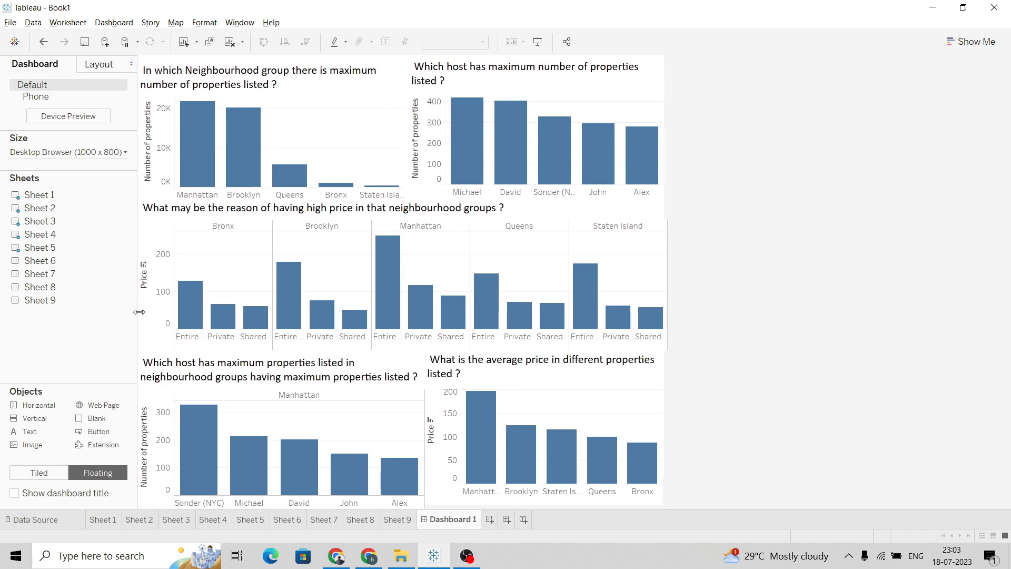
# Open Sheet 5 from its dashboard view and widen its price axis slightly
pyautogui.click(606, 205)
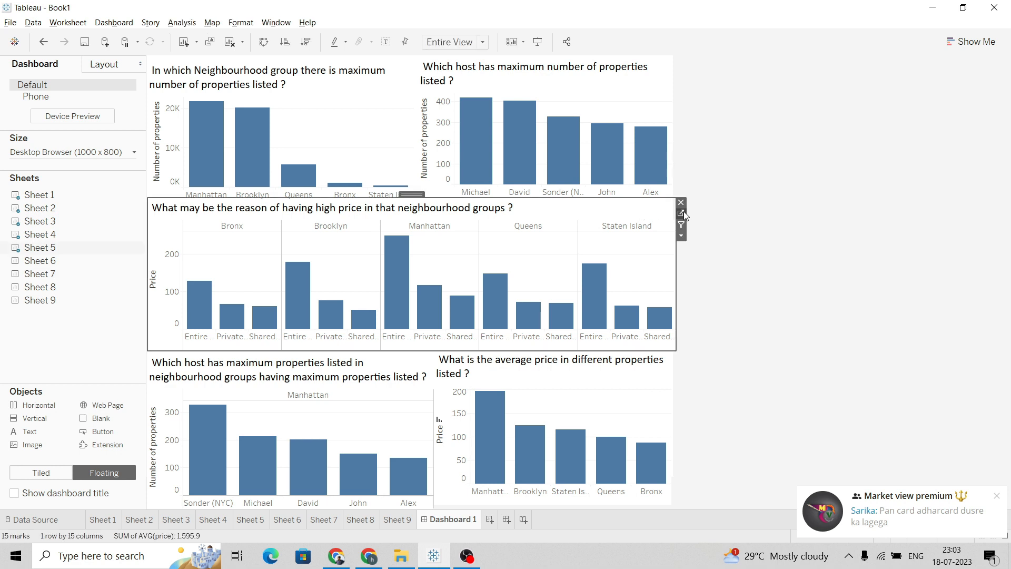
pyautogui.click(684, 217)
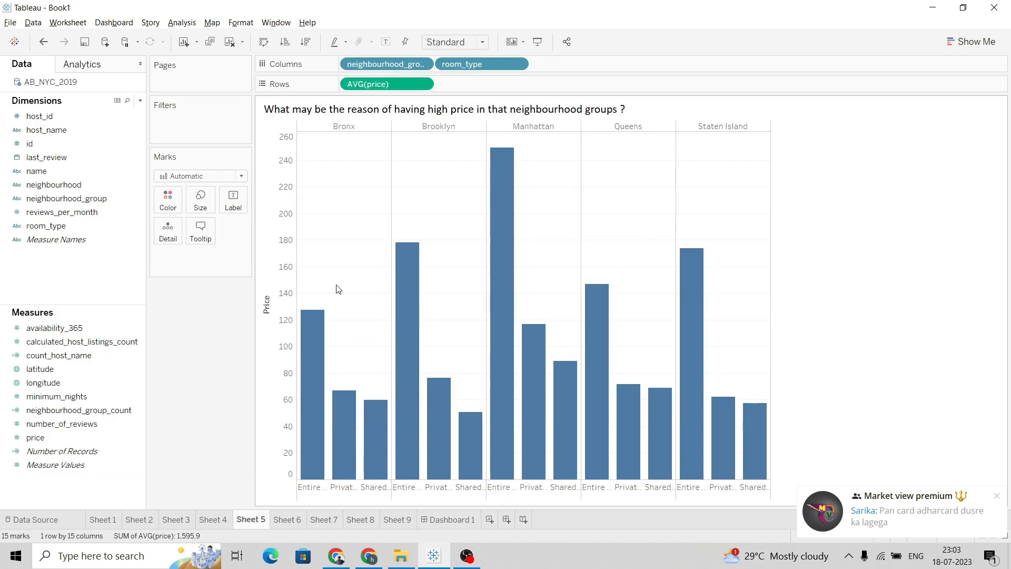
pyautogui.click(997, 497)
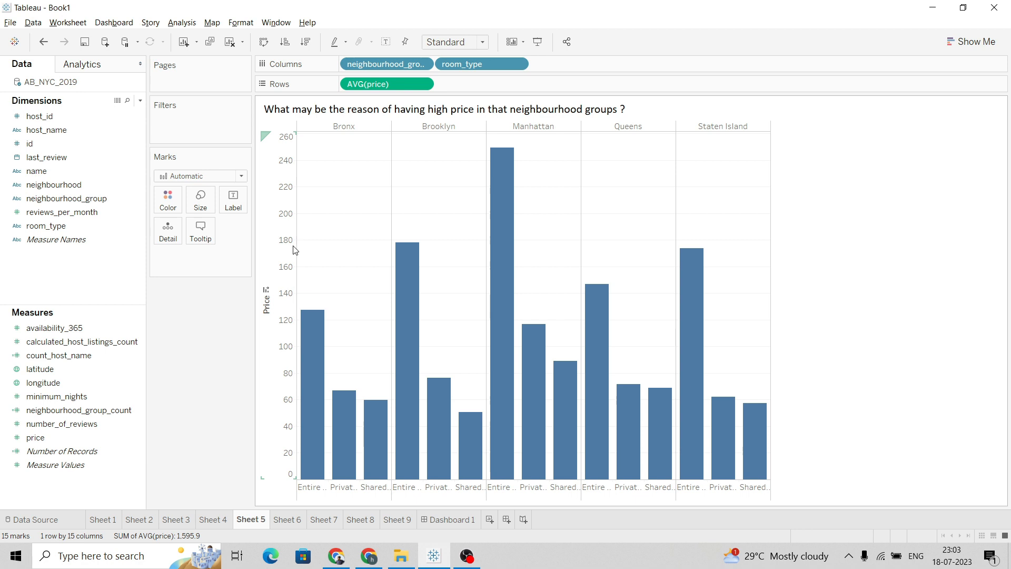
pyautogui.moveTo(296, 250)
pyautogui.mouseDown()
pyautogui.moveTo(282, 253)
pyautogui.moveTo(300, 263)
pyautogui.mouseUp()
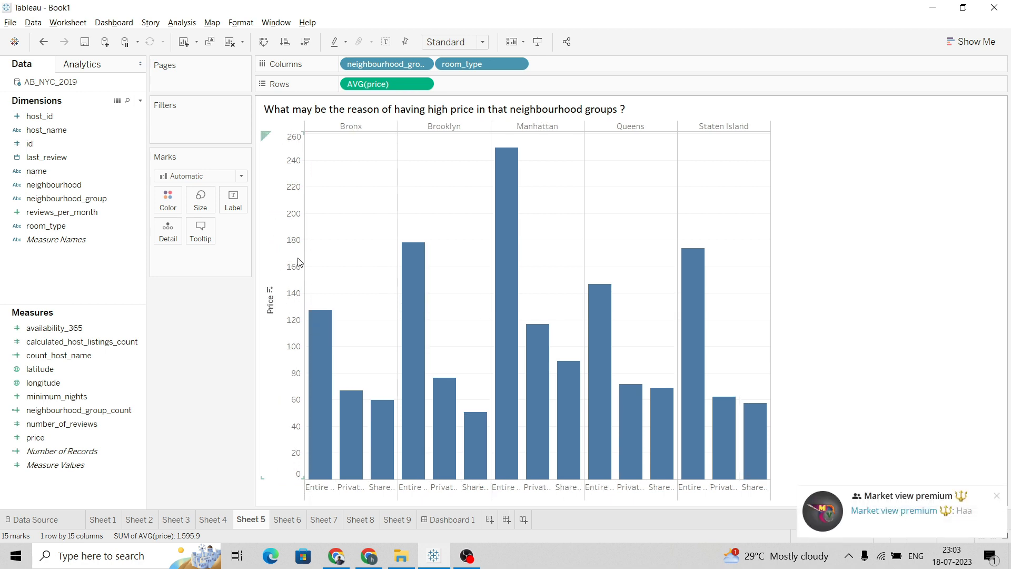
pyautogui.click(997, 497)
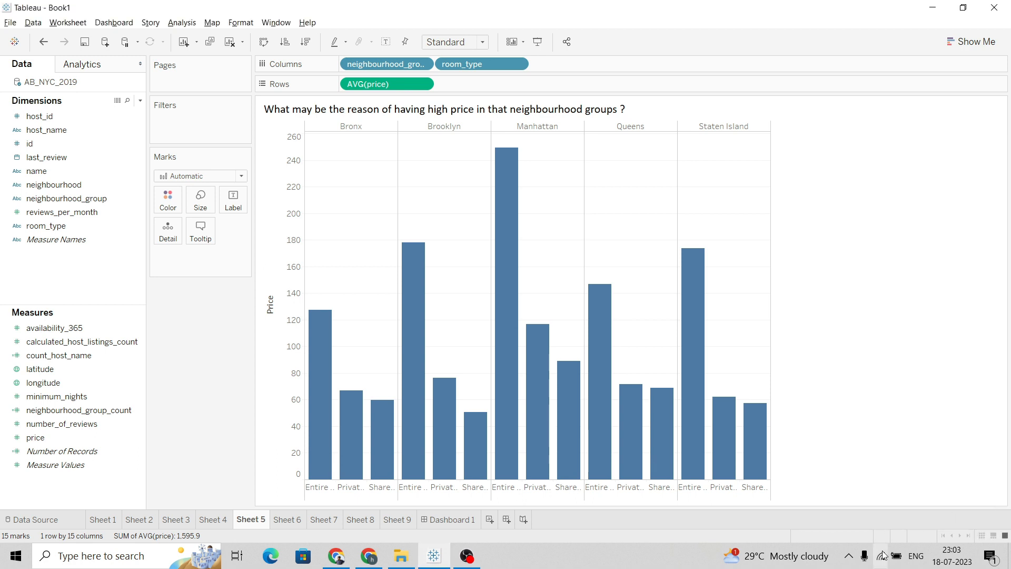
pyautogui.hotkey('alt', 'Tab')
pyautogui.hotkey('alt', 'Tab')
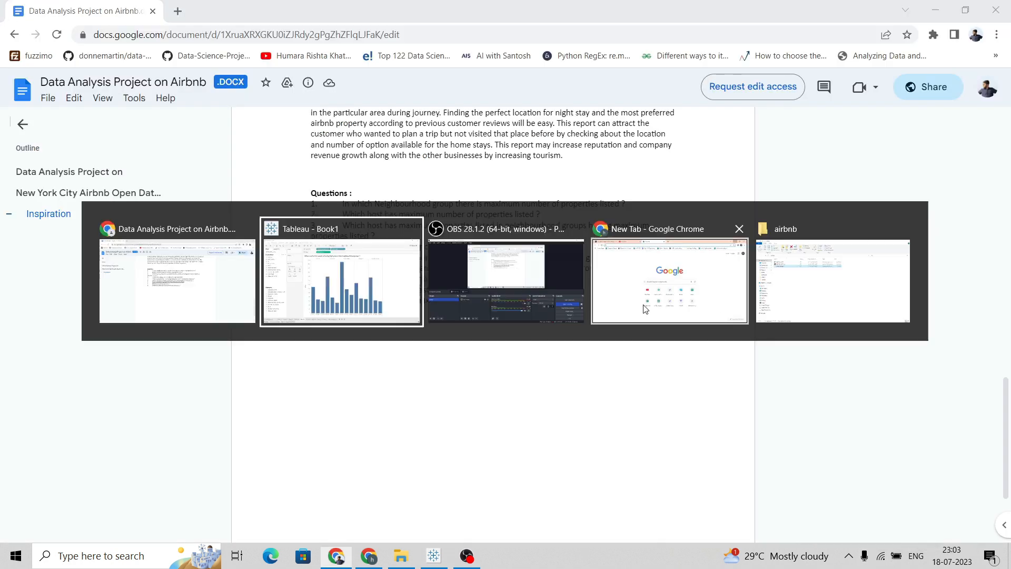
# Switch back to Dashboard 1 and deselect its views
pyautogui.click(451, 520)
pyautogui.moveTo(234, 307)
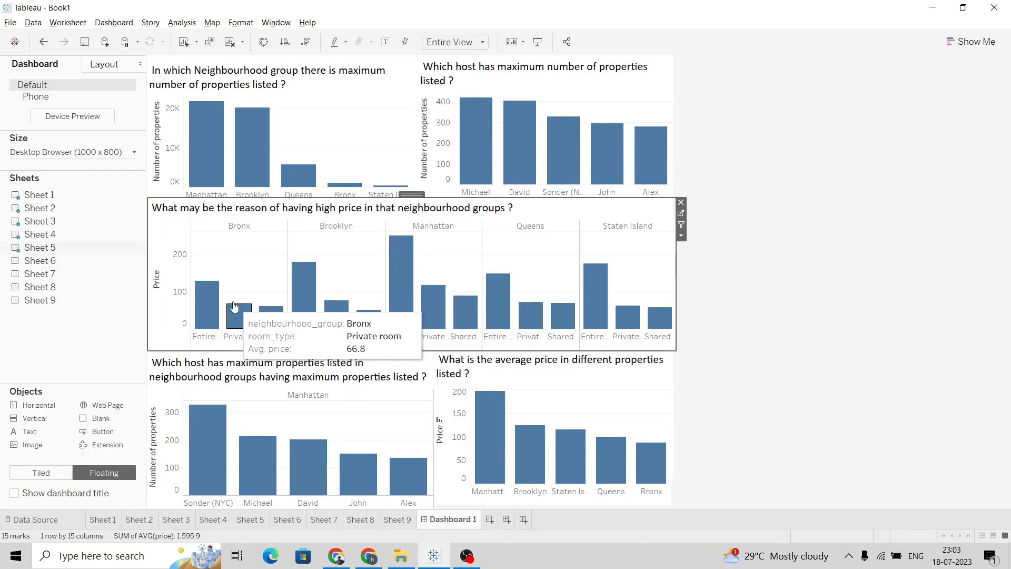
pyautogui.click(820, 314)
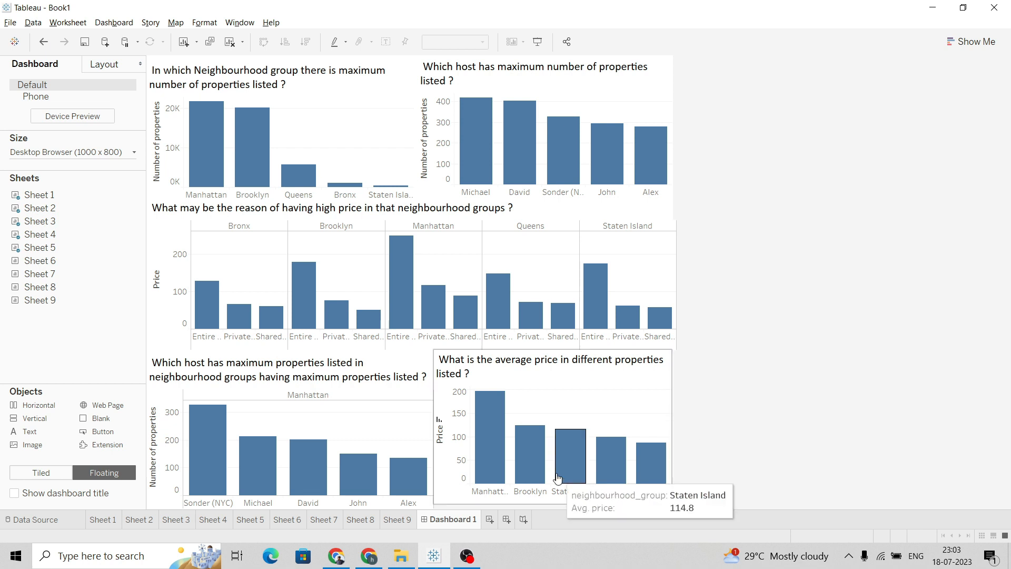
pyautogui.click(489, 521)
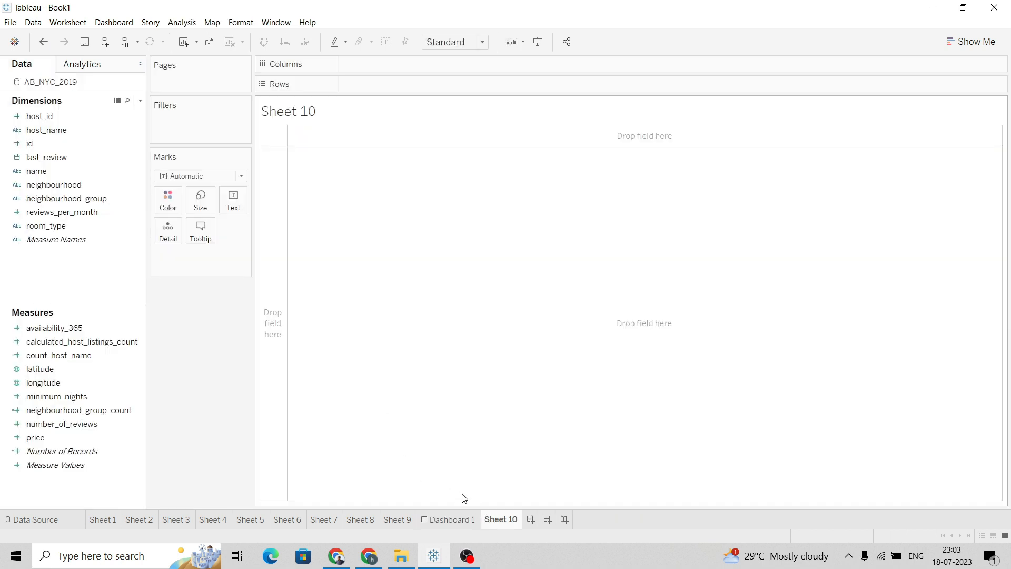
pyautogui.rightClick(511, 520)
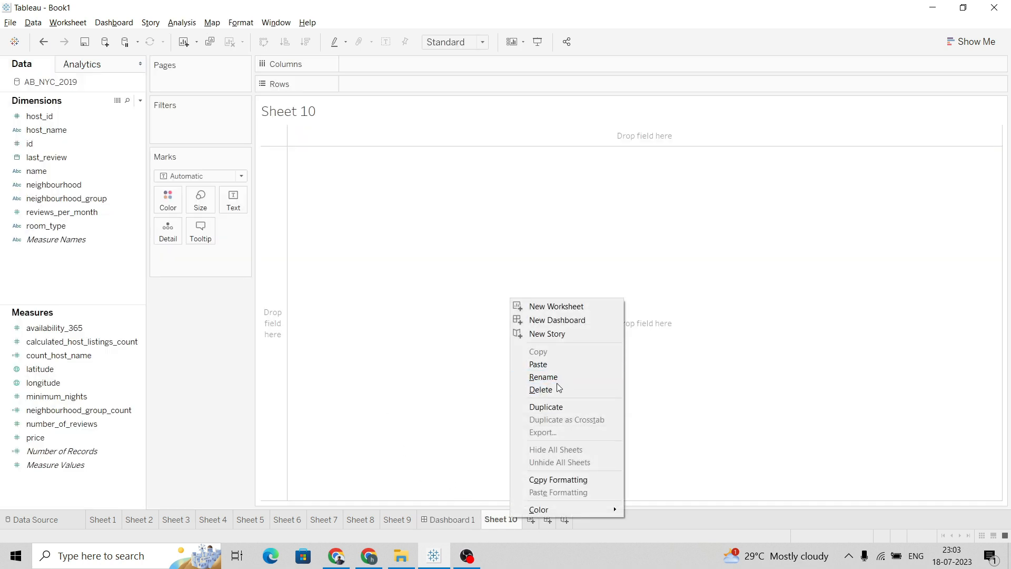
pyautogui.click(558, 389)
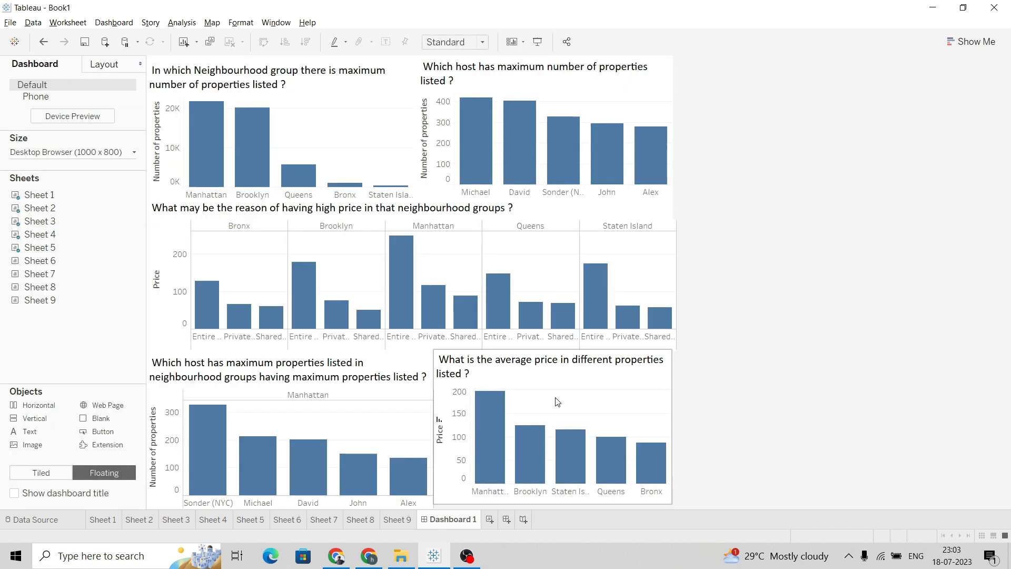
# Create a new dashboard
pyautogui.click(507, 521)
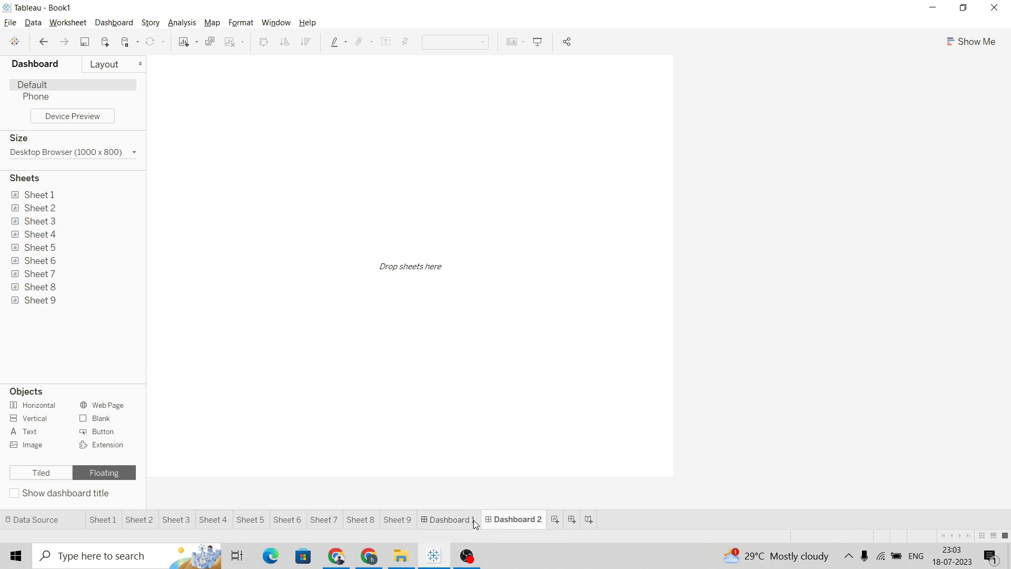
pyautogui.click(444, 521)
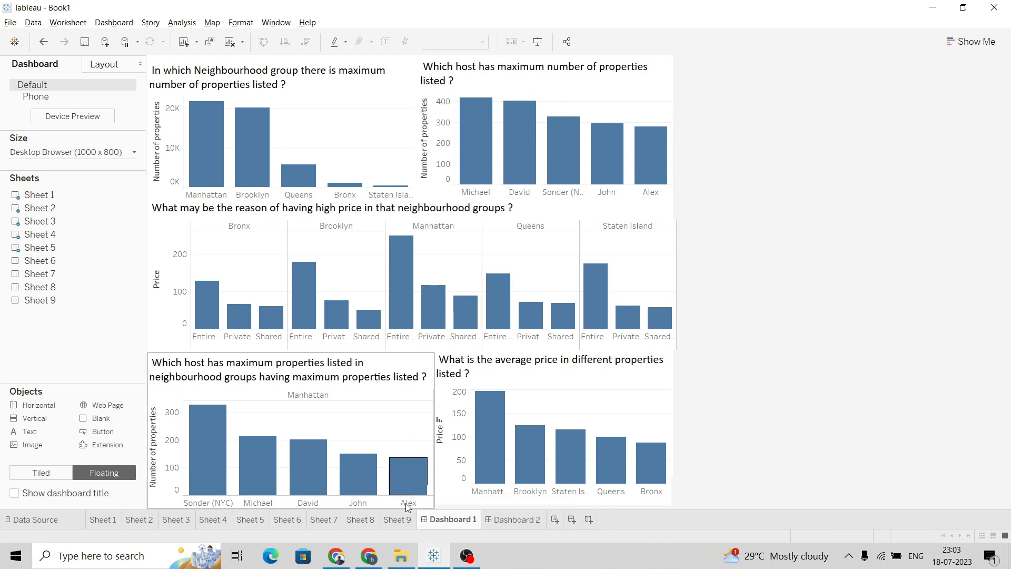
pyautogui.click(506, 520)
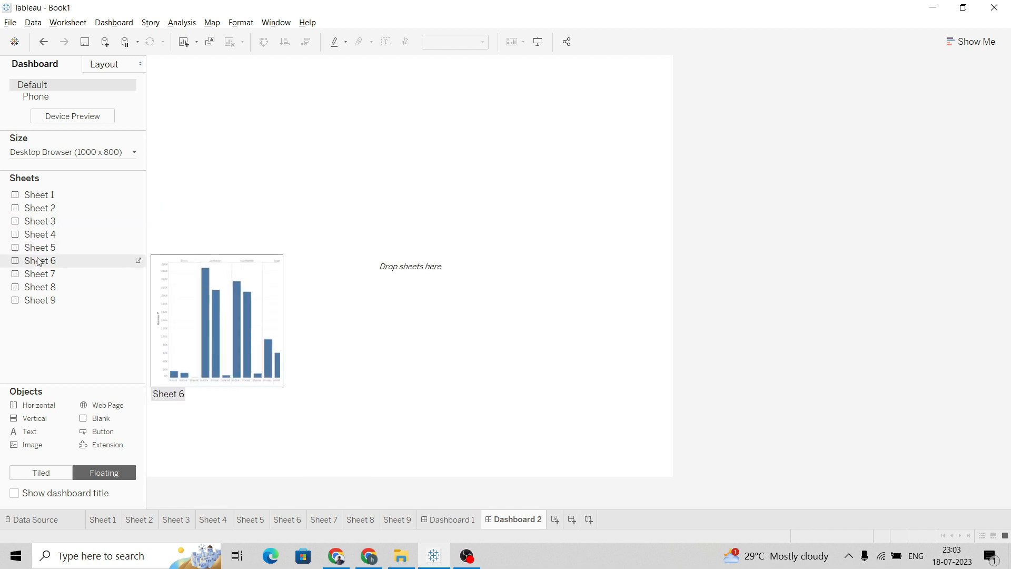
# Add Sheet 6 as a floating view along the bottom of the new dashboard, stretched to its full width
pyautogui.moveTo(45, 262); pyautogui.dragTo(200, 59)
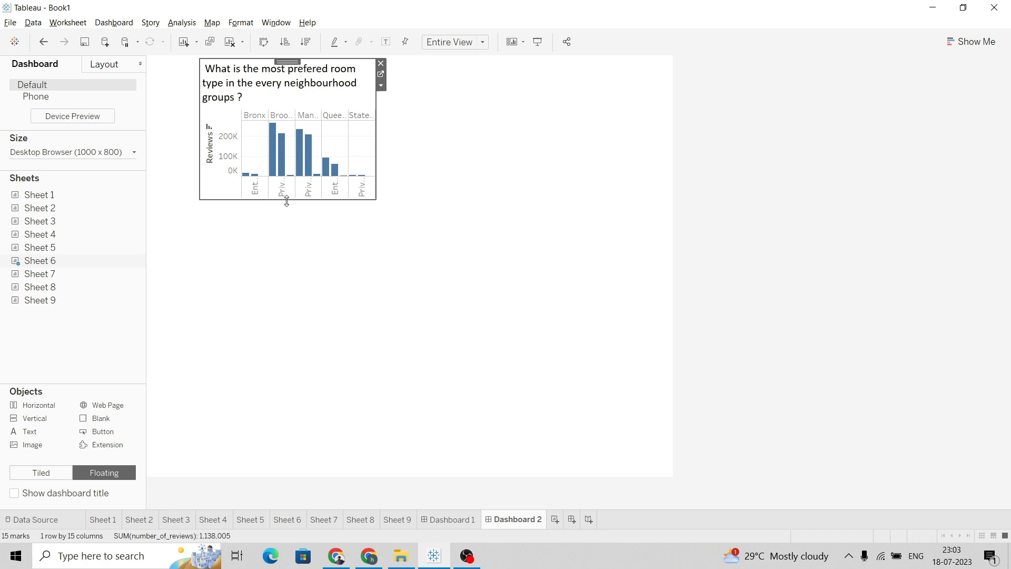
pyautogui.moveTo(298, 198); pyautogui.dragTo(296, 232)
pyautogui.moveTo(282, 62); pyautogui.dragTo(377, 345)
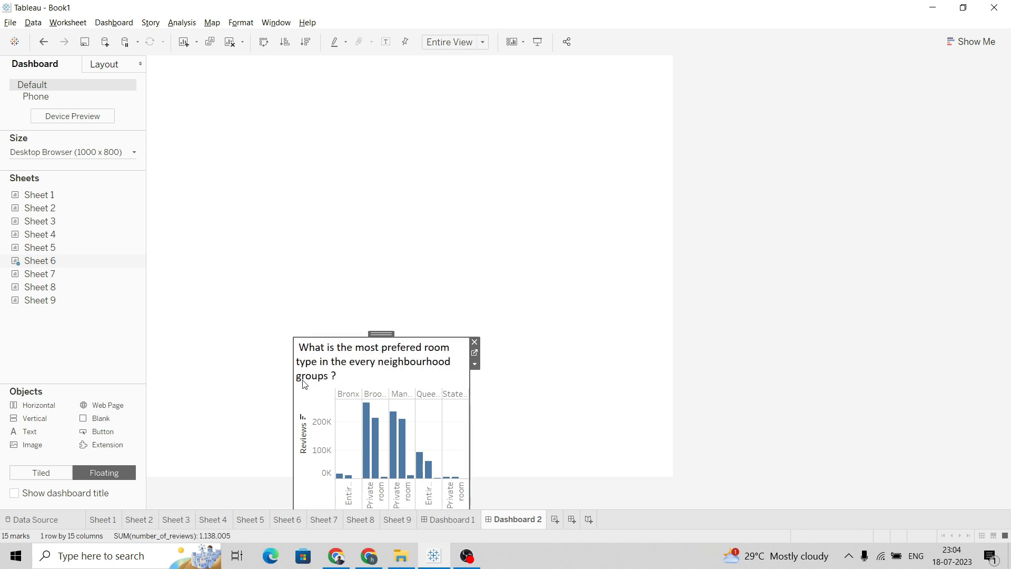
pyautogui.moveTo(292, 426); pyautogui.dragTo(146, 410)
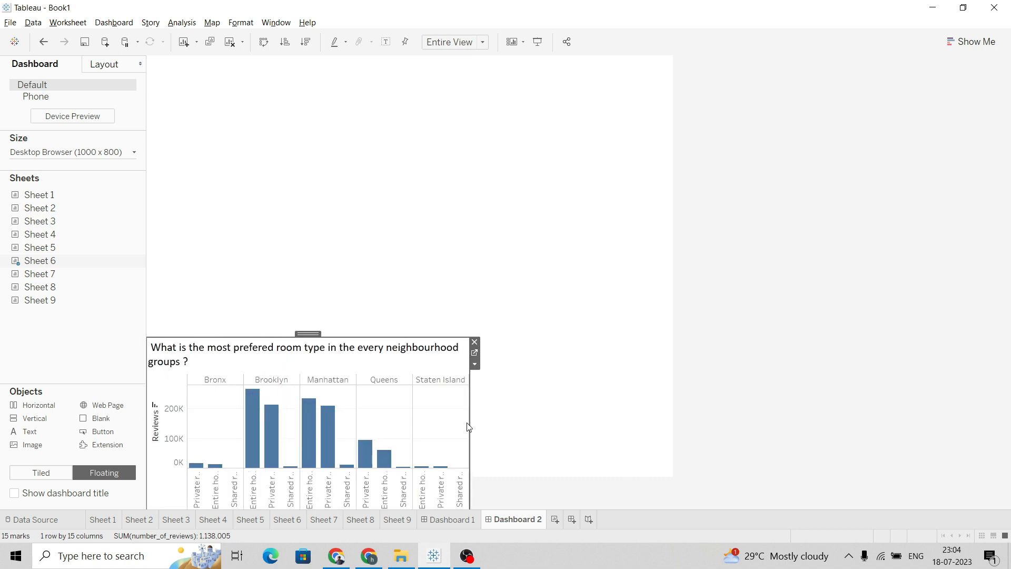
pyautogui.moveTo(468, 422); pyautogui.dragTo(675, 433)
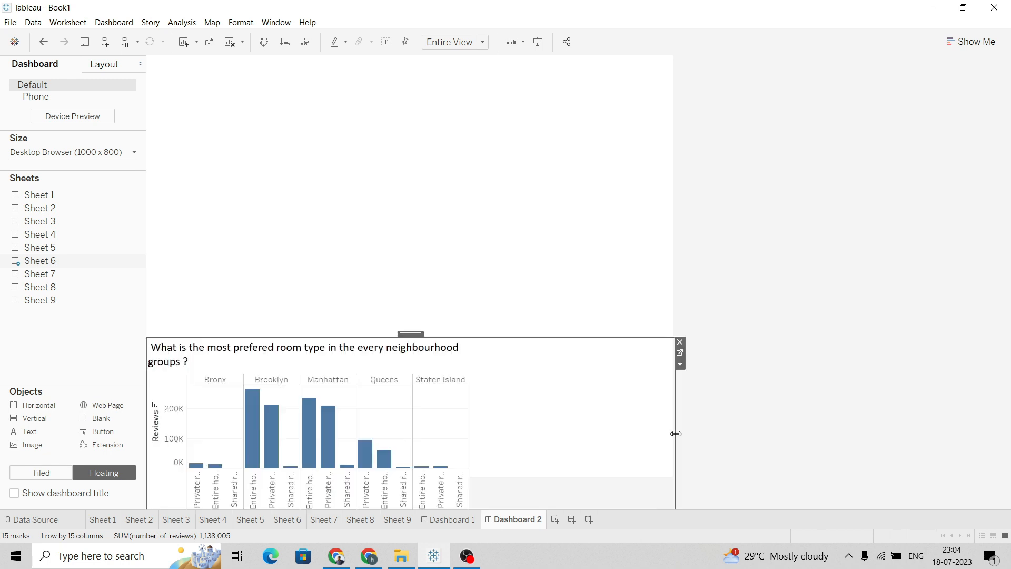
pyautogui.click(794, 392)
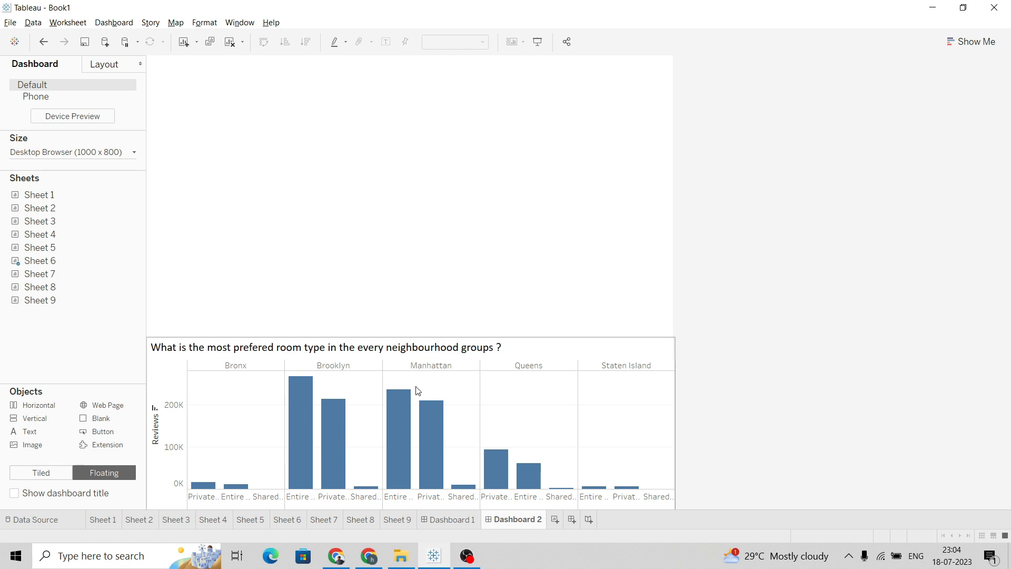
# Add Sheet 7 as a floating view in the top-left corner of the new dashboard and shorten it to a compact chart
pyautogui.moveTo(12, 265)
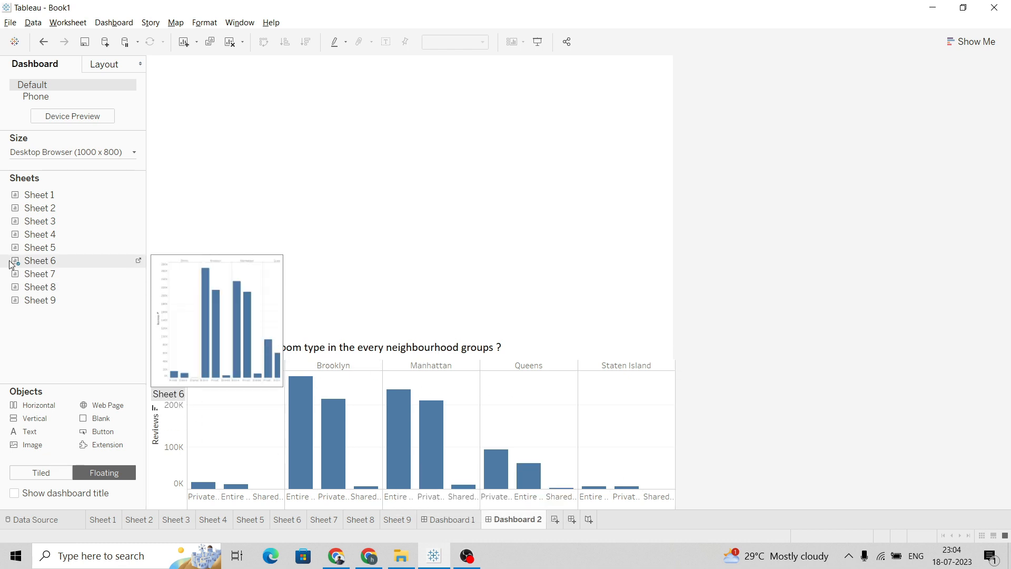
pyautogui.moveTo(13, 275); pyautogui.dragTo(224, 138)
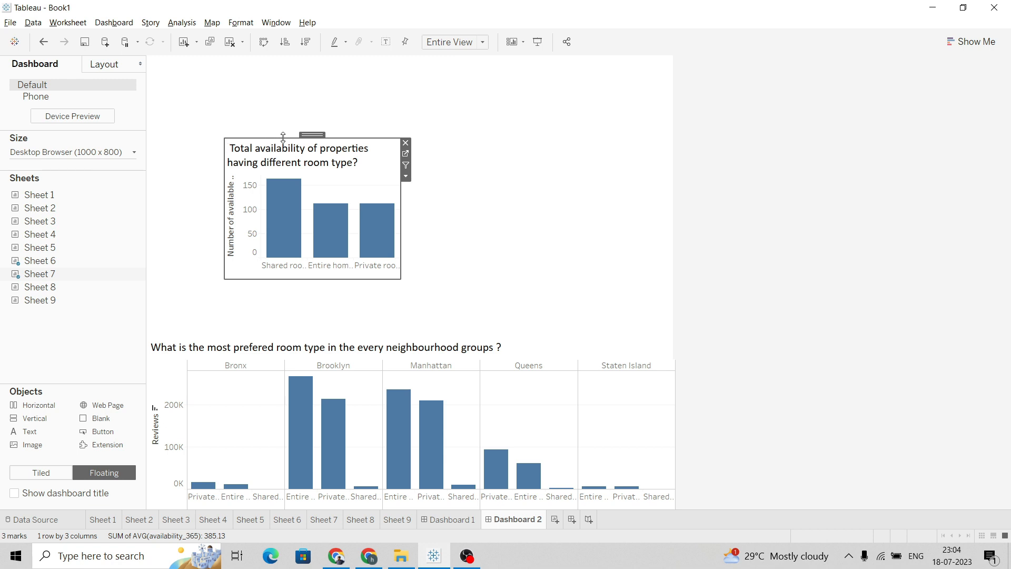
pyautogui.moveTo(293, 136); pyautogui.dragTo(295, 55)
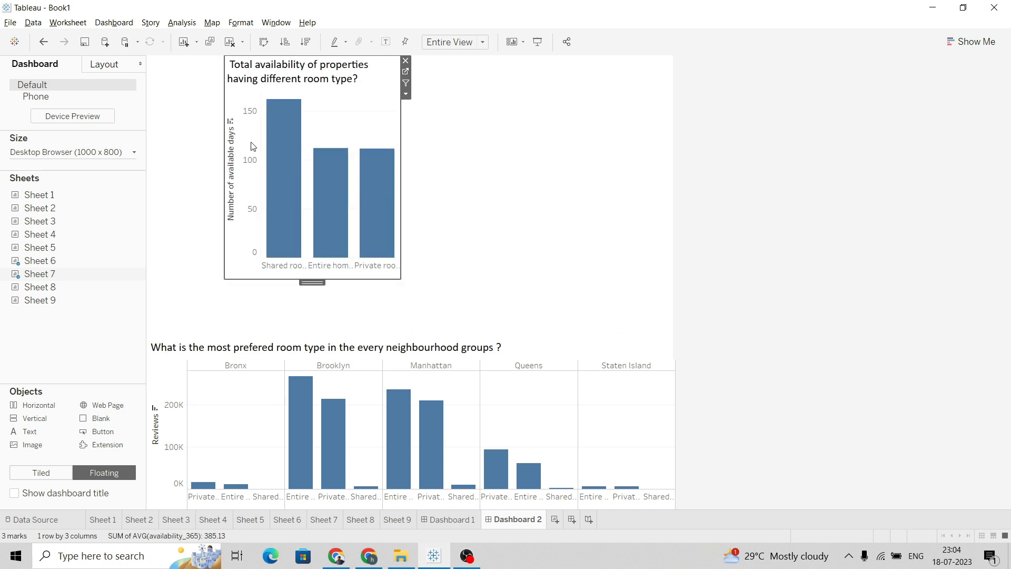
pyautogui.moveTo(222, 157); pyautogui.dragTo(148, 134)
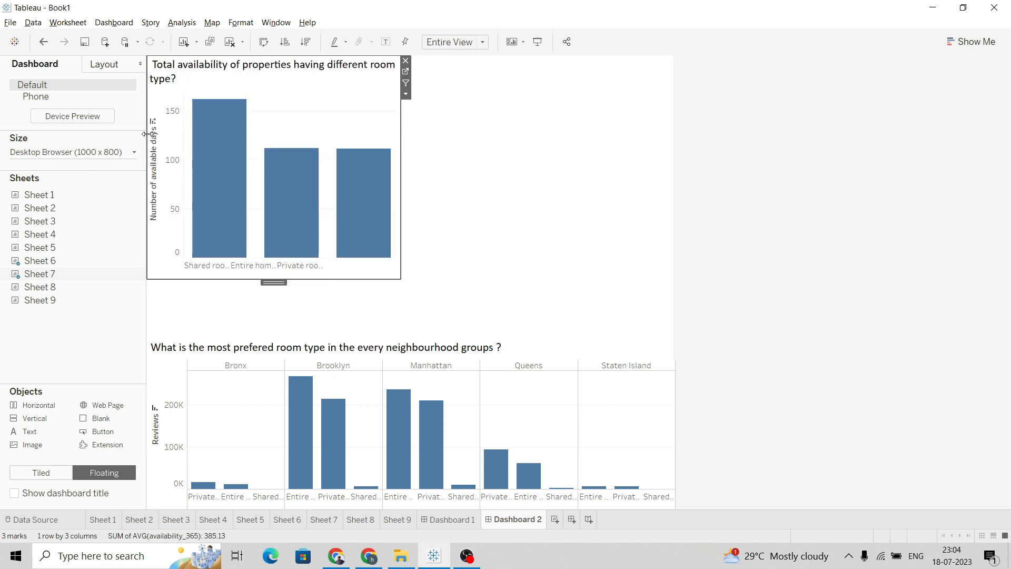
pyautogui.moveTo(242, 280); pyautogui.dragTo(236, 194)
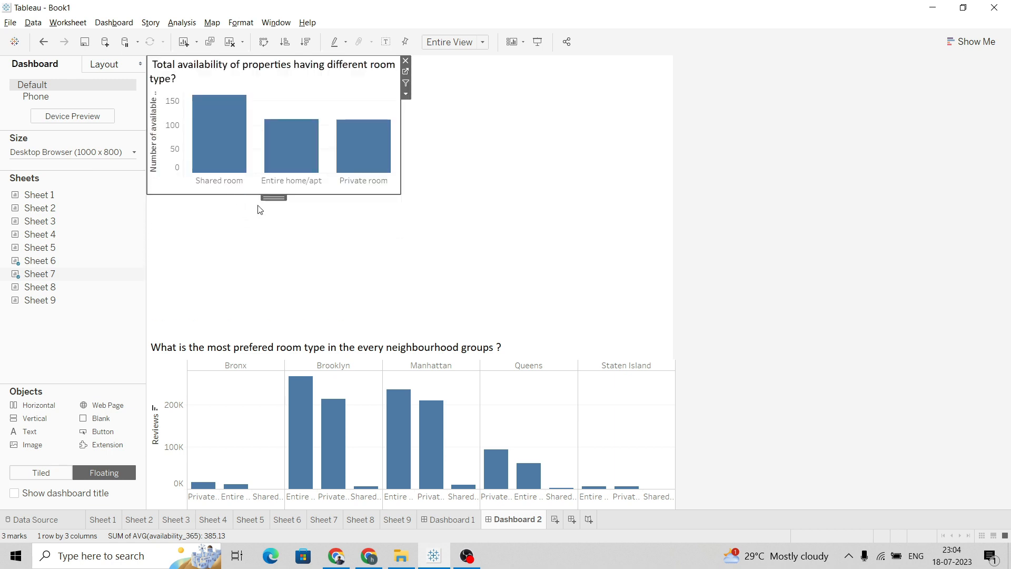
pyautogui.click(394, 235)
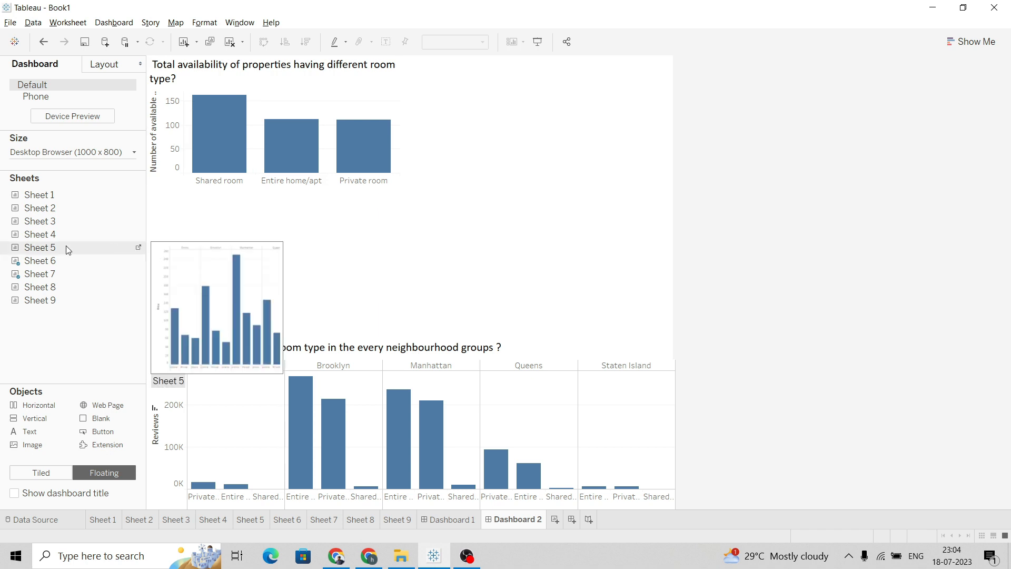
# Add Sheet 8 as a floating view and move it to the dashboard's top-right corner
pyautogui.moveTo(59, 287)
pyautogui.moveTo(59, 287); pyautogui.dragTo(287, 207)
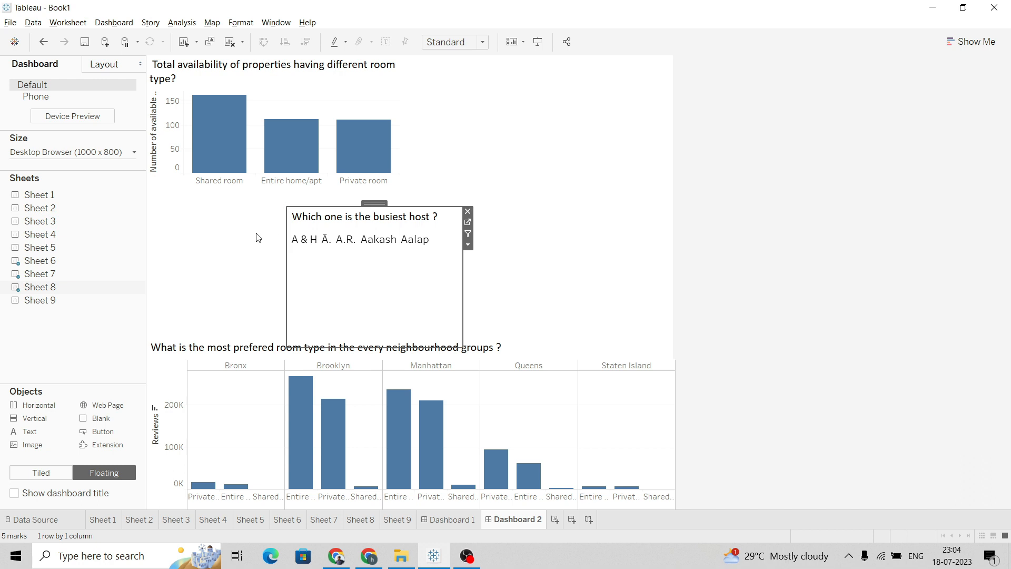
pyautogui.moveTo(370, 209); pyautogui.dragTo(573, 56)
pyautogui.click(726, 124)
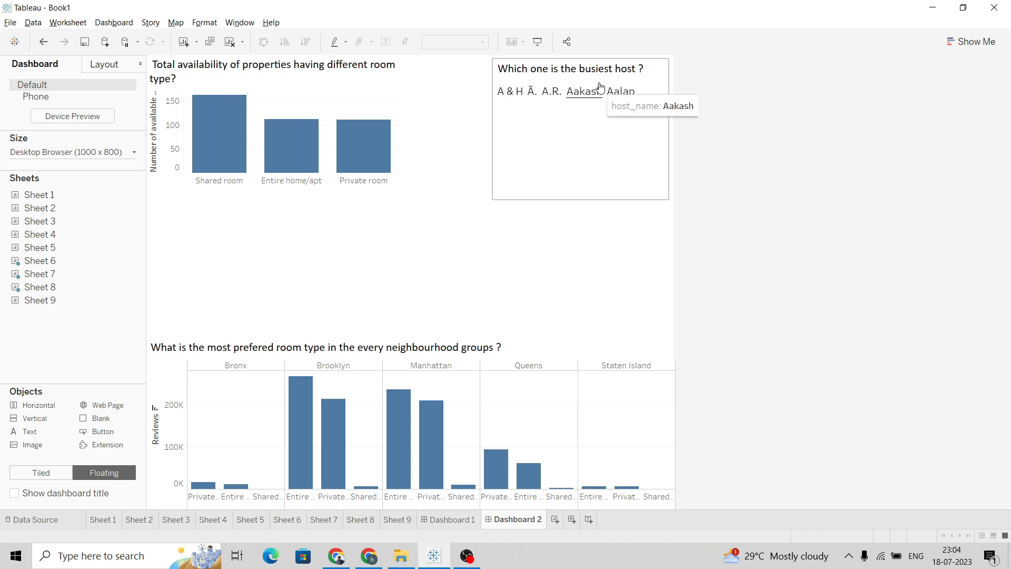
pyautogui.click(634, 142)
# Open Sheet 8 and show its host_name filter card, then hide the card again
pyautogui.click(672, 76)
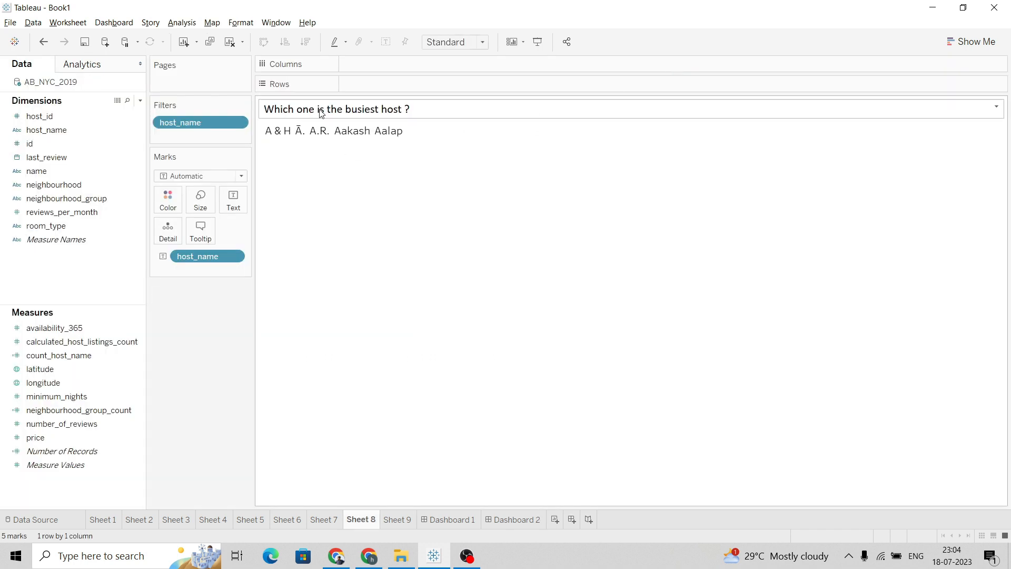
pyautogui.click(238, 122)
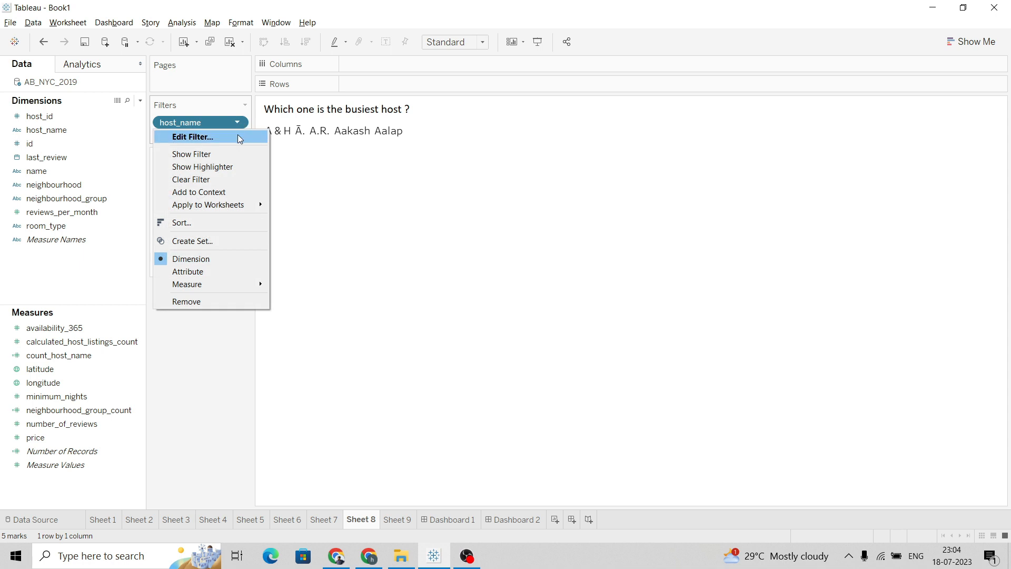
pyautogui.click(236, 153)
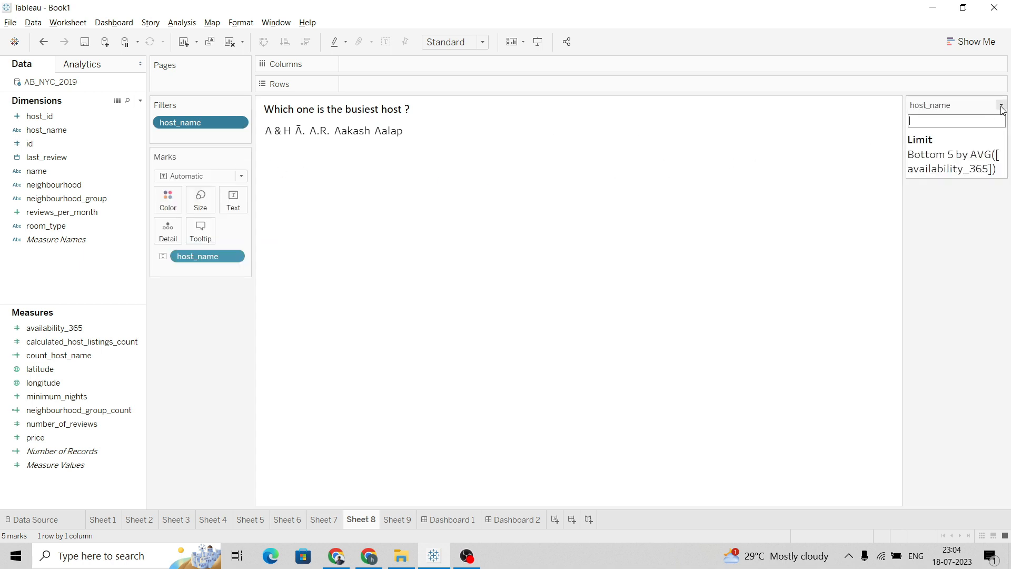
pyautogui.click(1003, 108)
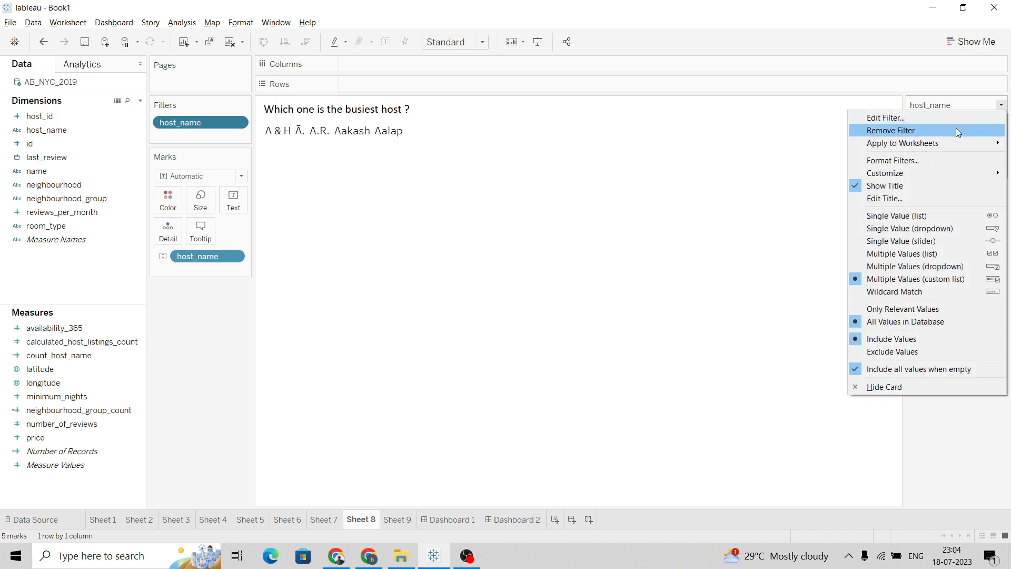
pyautogui.click(903, 386)
# Return to Dashboard 2 and resize the Sheet 8 view, shortening it and moving its left edge inward
pyautogui.hotkey('alt', 'Tab')
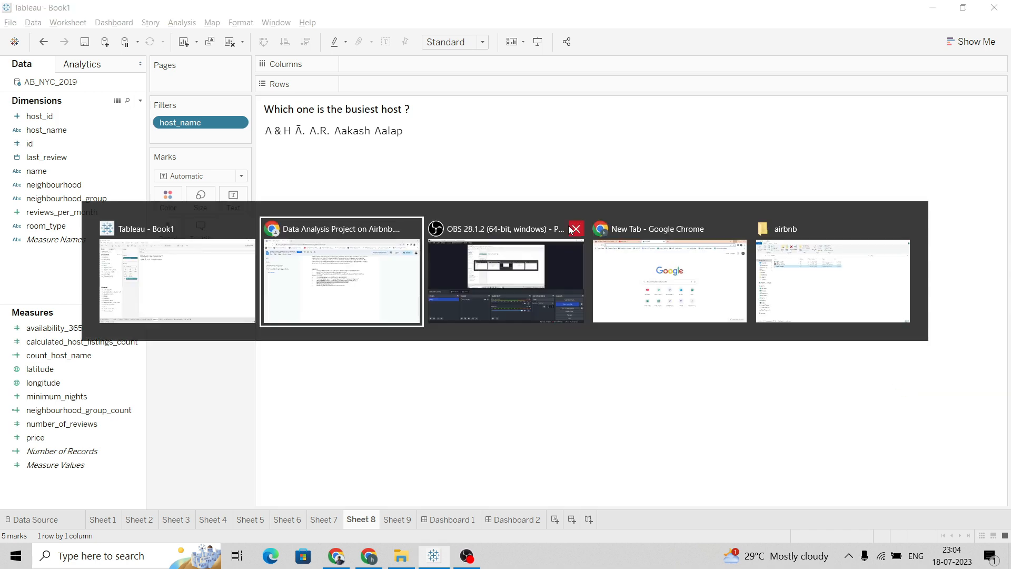
pyautogui.hotkey('alt', 'Tab')
pyautogui.click(510, 519)
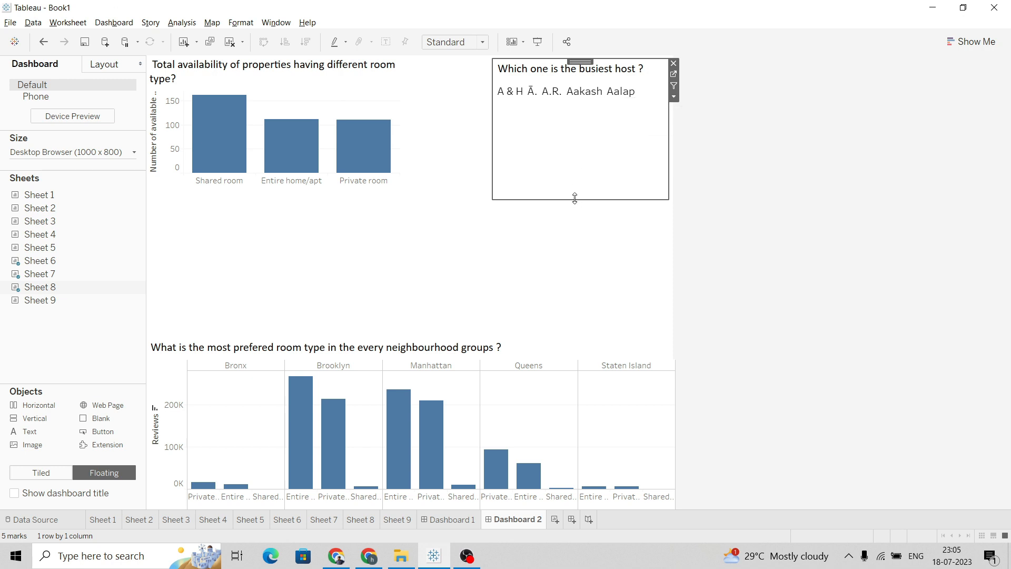
pyautogui.moveTo(577, 198); pyautogui.dragTo(593, 175)
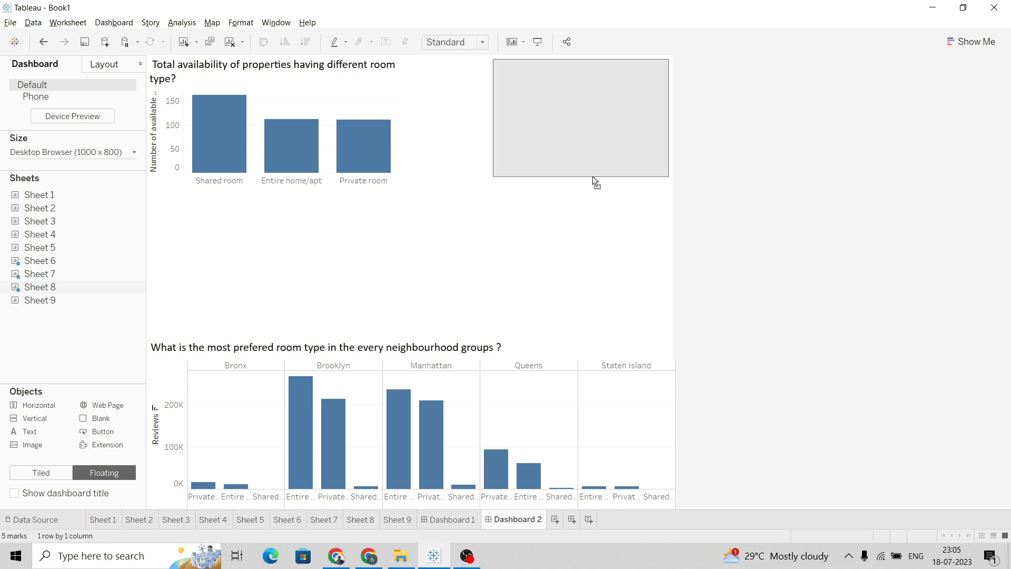
pyautogui.click(744, 156)
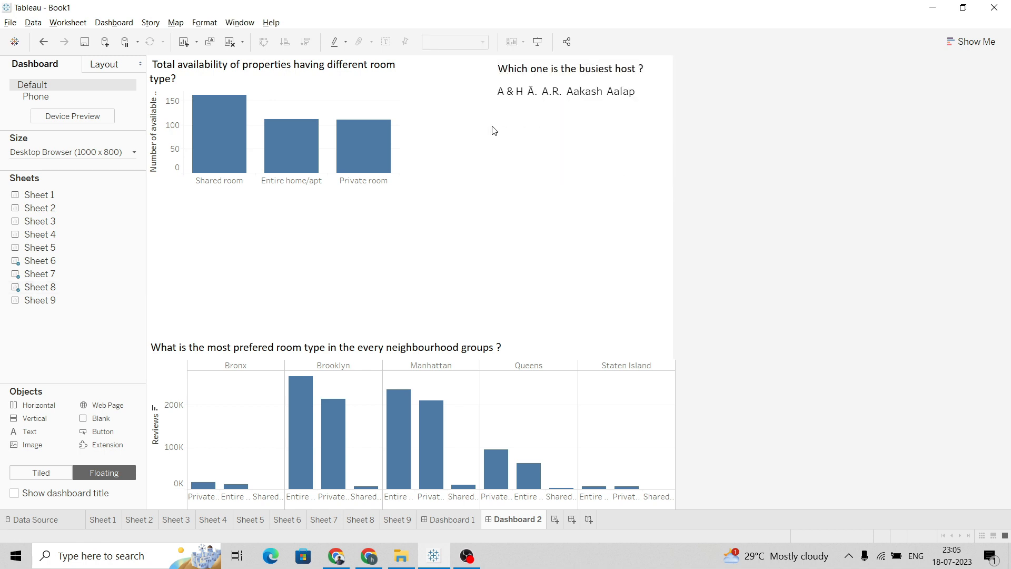
pyautogui.click(507, 132)
pyautogui.moveTo(492, 128); pyautogui.dragTo(546, 141)
pyautogui.click(758, 159)
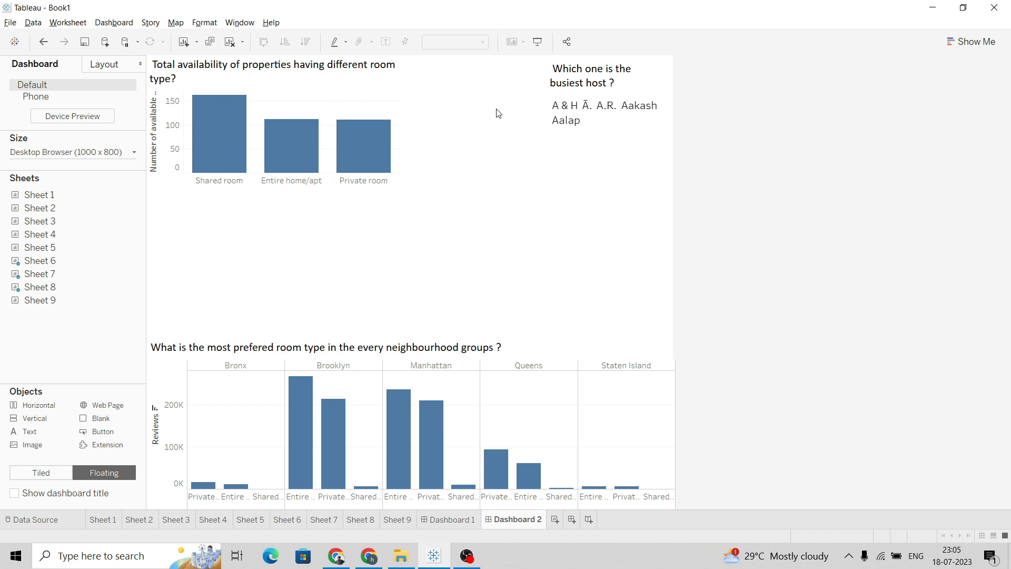
# Widen the Sheet 7 view so it extends up to the Sheet 8 view
pyautogui.click(399, 89)
pyautogui.moveTo(400, 119); pyautogui.dragTo(539, 129)
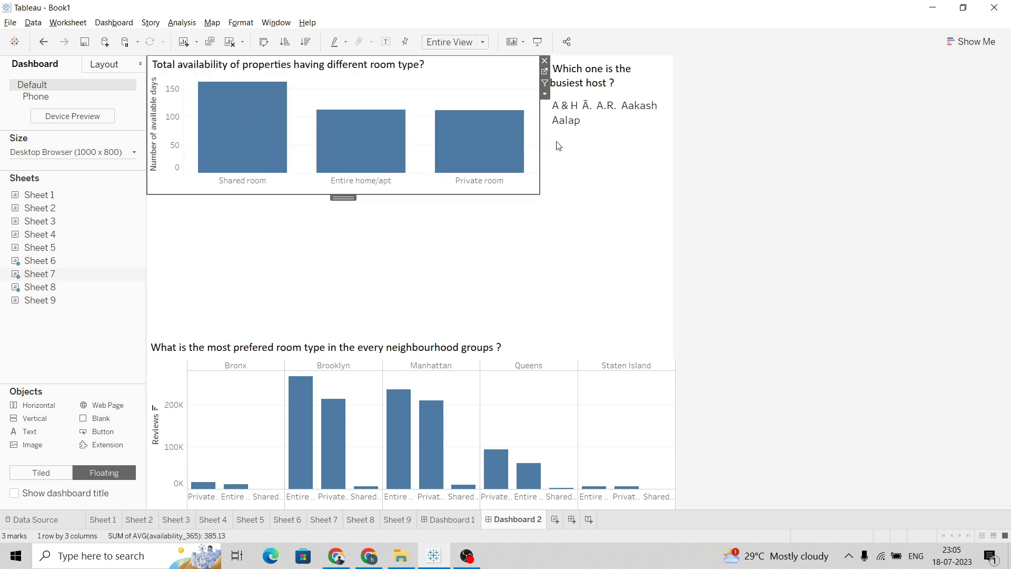
pyautogui.click(745, 164)
# Add Sheet 9 as a floating view in the middle of Dashboard 2, stretched to the dashboard's full width
pyautogui.moveTo(52, 305)
pyautogui.moveTo(52, 305); pyautogui.dragTo(316, 199)
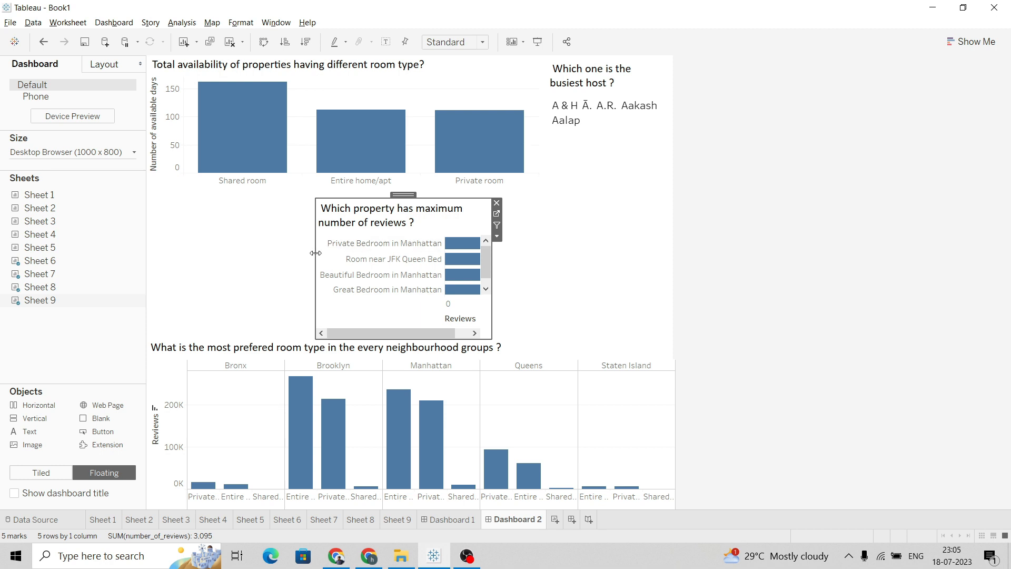
pyautogui.moveTo(315, 252); pyautogui.dragTo(148, 248)
pyautogui.moveTo(495, 274); pyautogui.dragTo(674, 278)
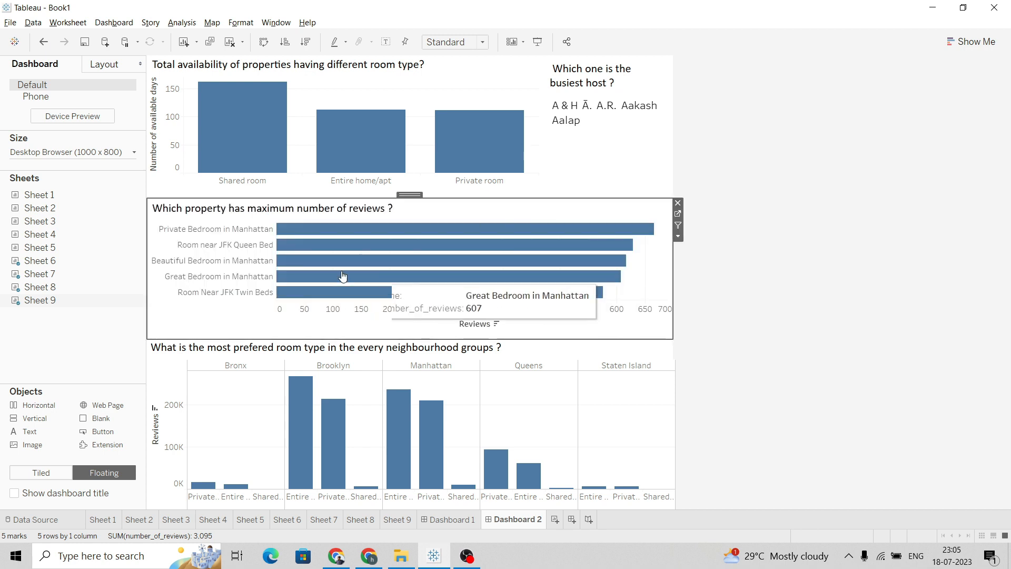
pyautogui.click(780, 269)
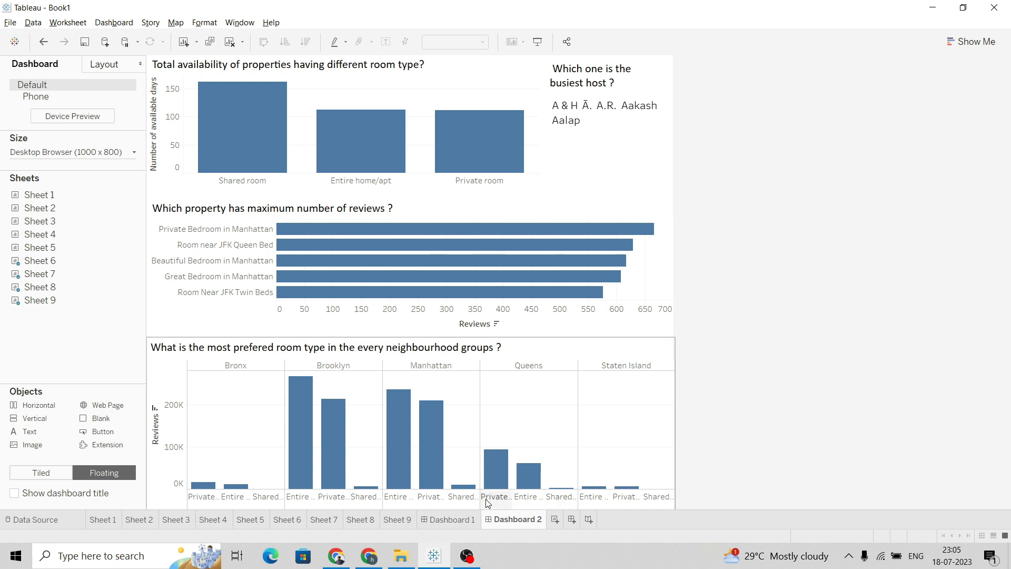
# Switch to Dashboard 1 and review each of its charts
pyautogui.click(463, 519)
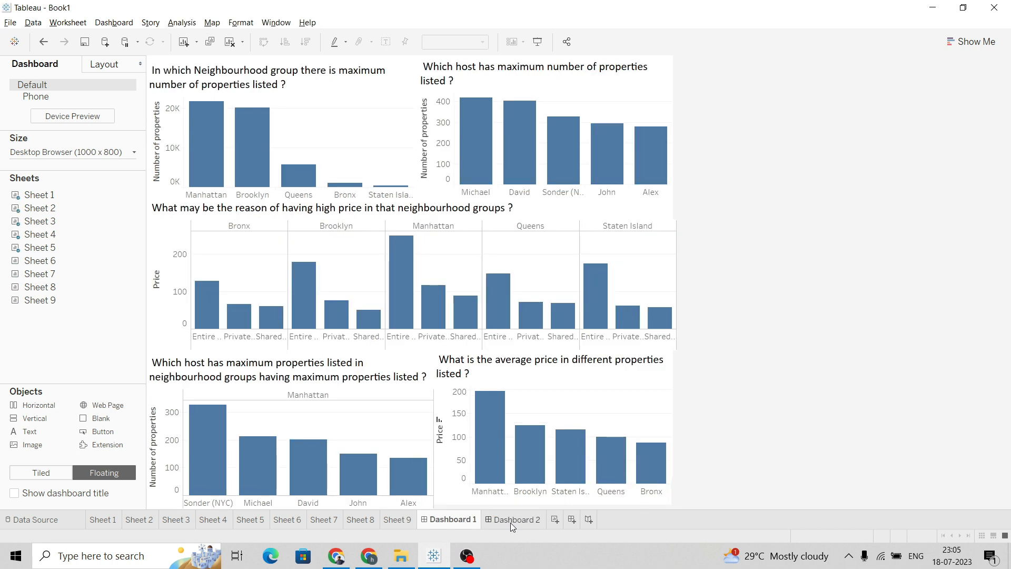
pyautogui.click(511, 521)
pyautogui.click(442, 520)
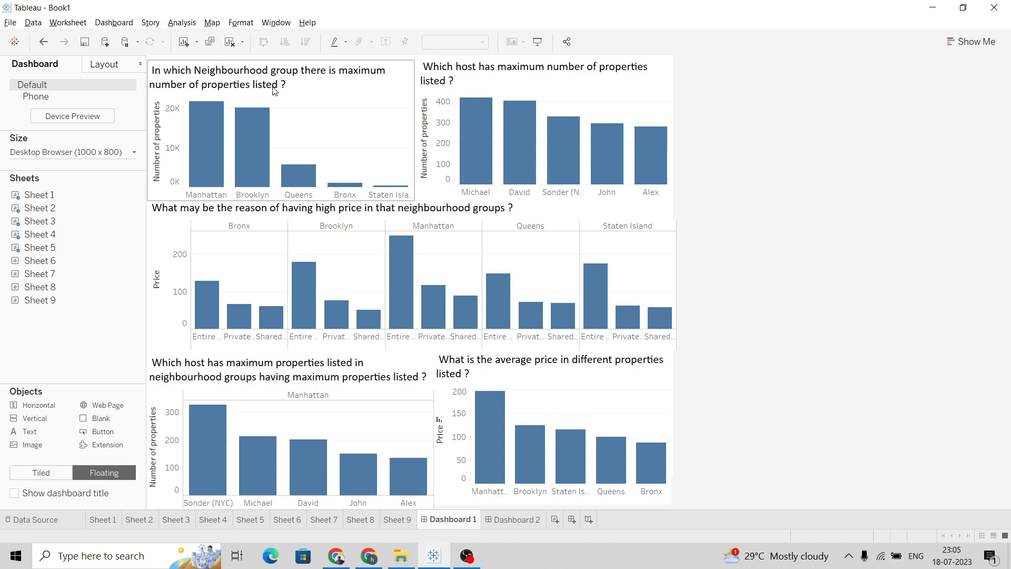
pyautogui.moveTo(206, 132)
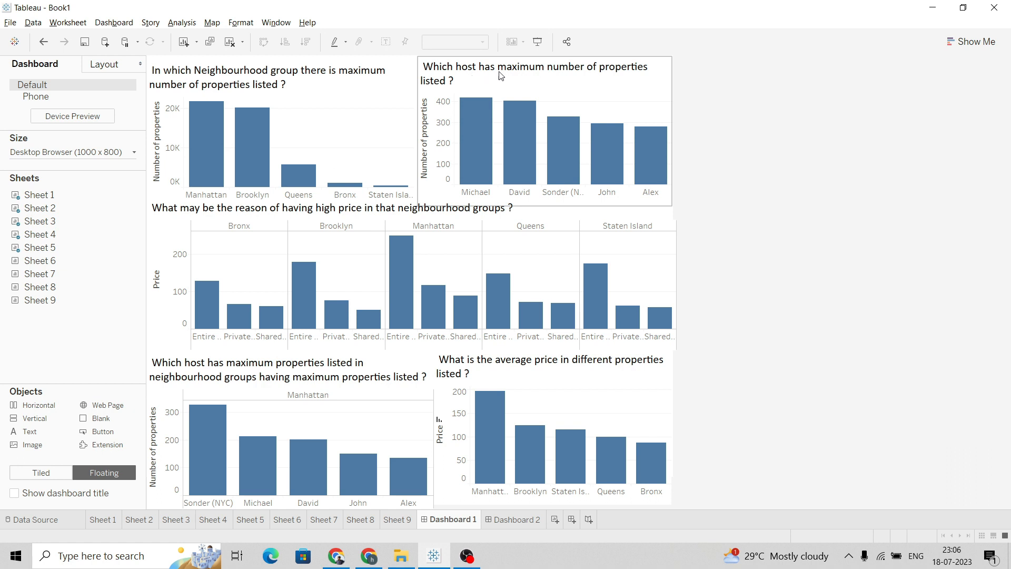
pyautogui.moveTo(482, 115)
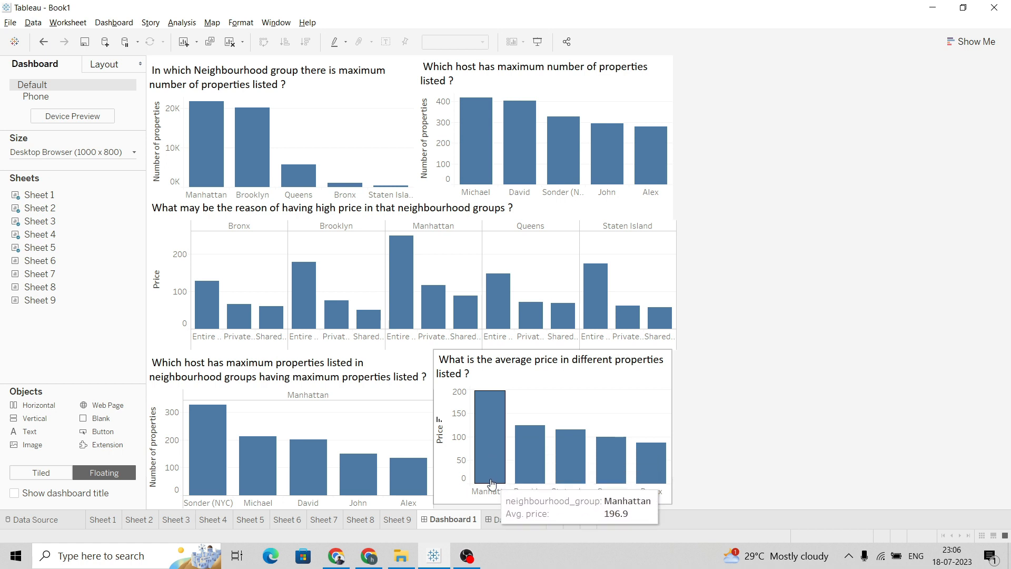
pyautogui.moveTo(485, 462)
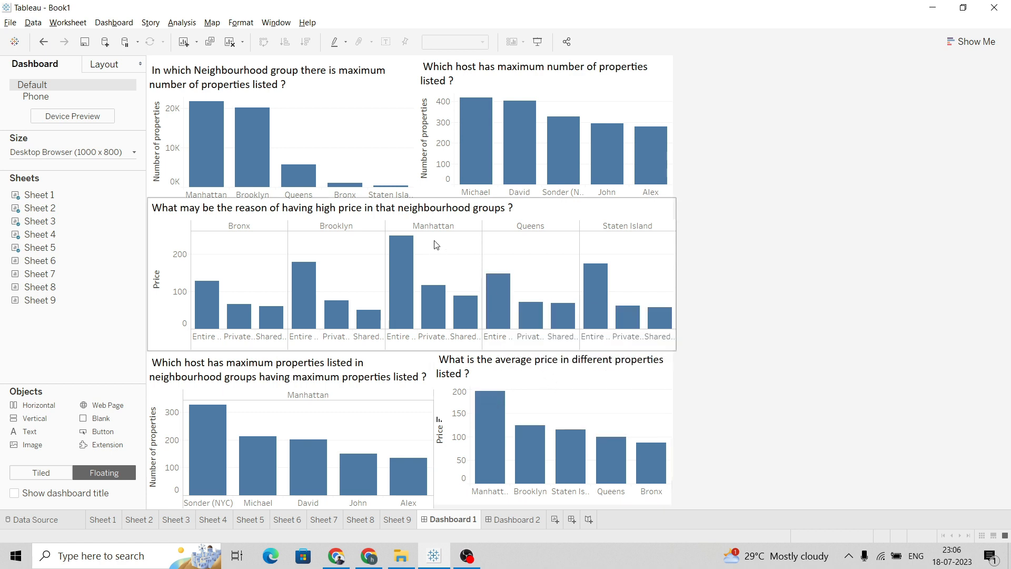
pyautogui.moveTo(407, 269)
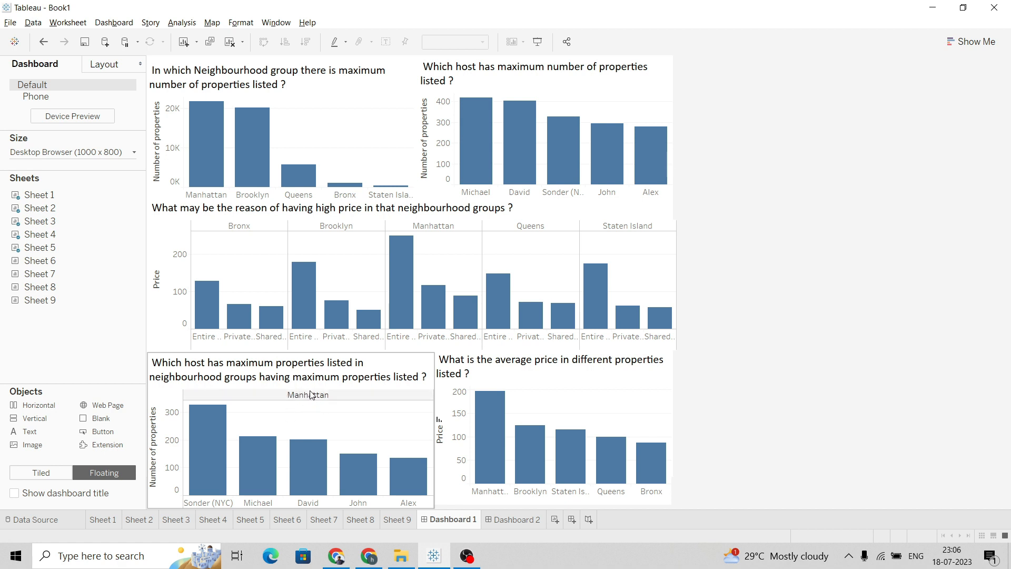
pyautogui.moveTo(208, 451)
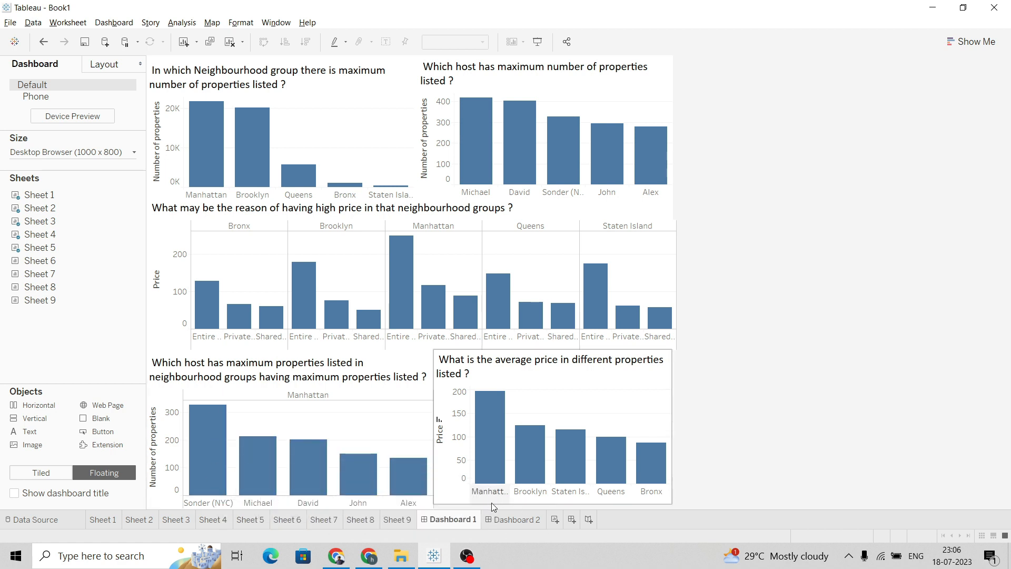
# Switch to Dashboard 2 and review each of its charts
pyautogui.click(505, 519)
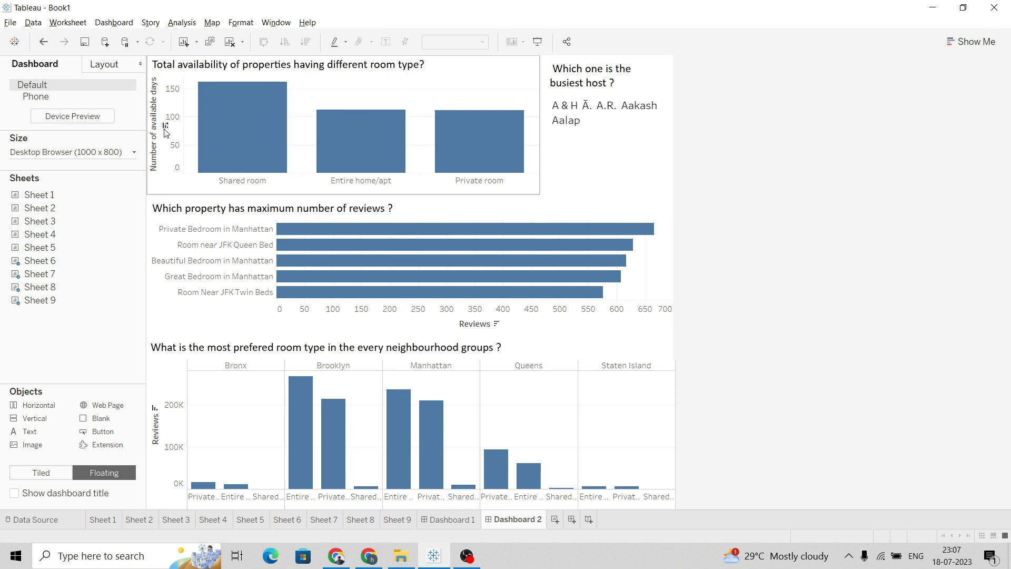
pyautogui.moveTo(203, 145)
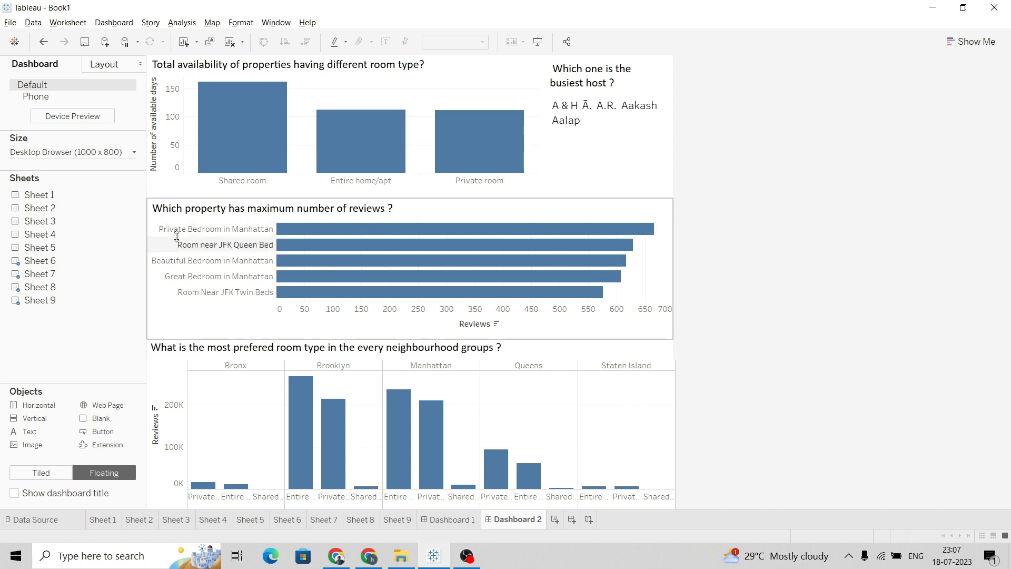
pyautogui.moveTo(393, 229)
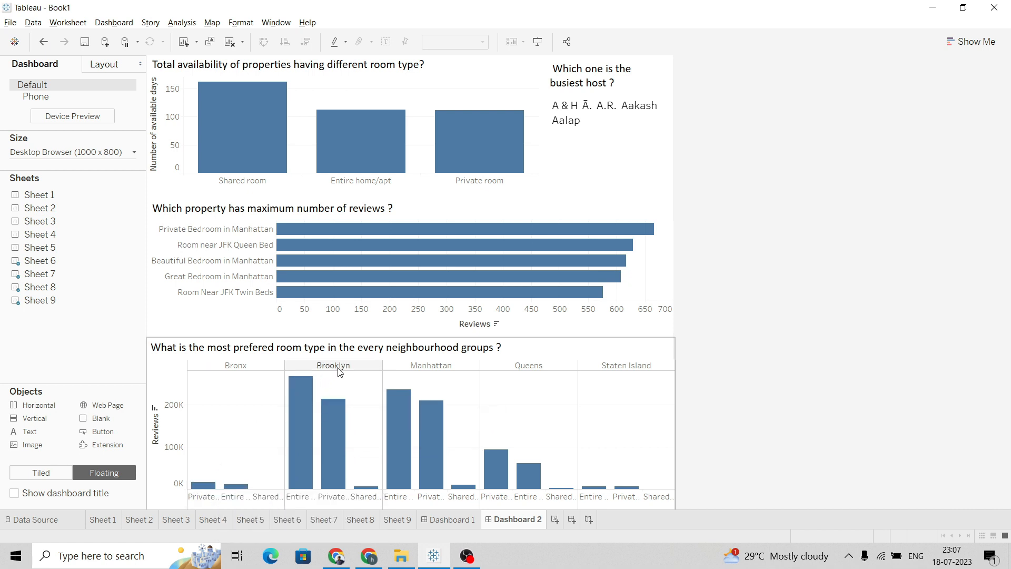
pyautogui.moveTo(302, 411)
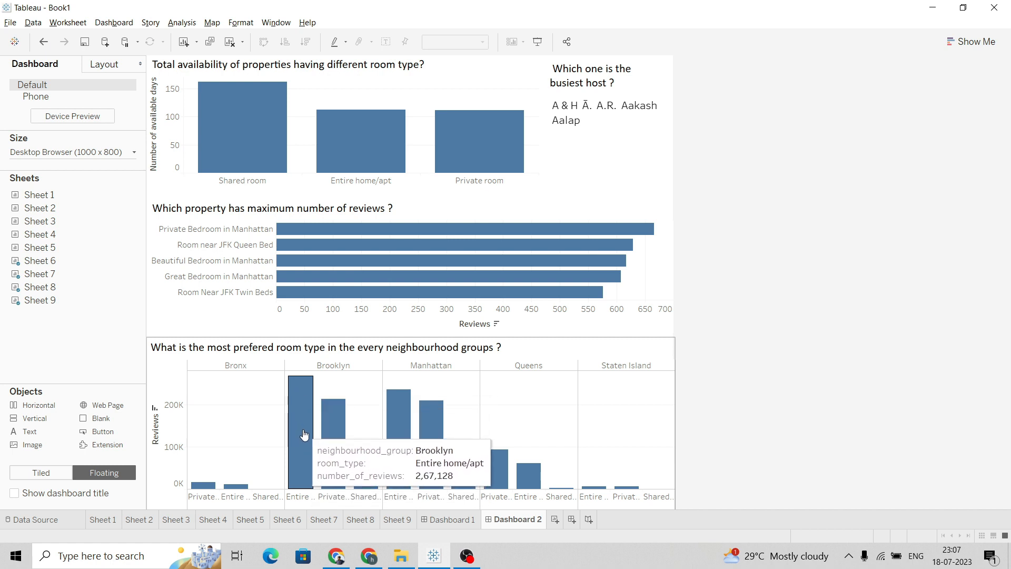
pyautogui.moveTo(405, 411)
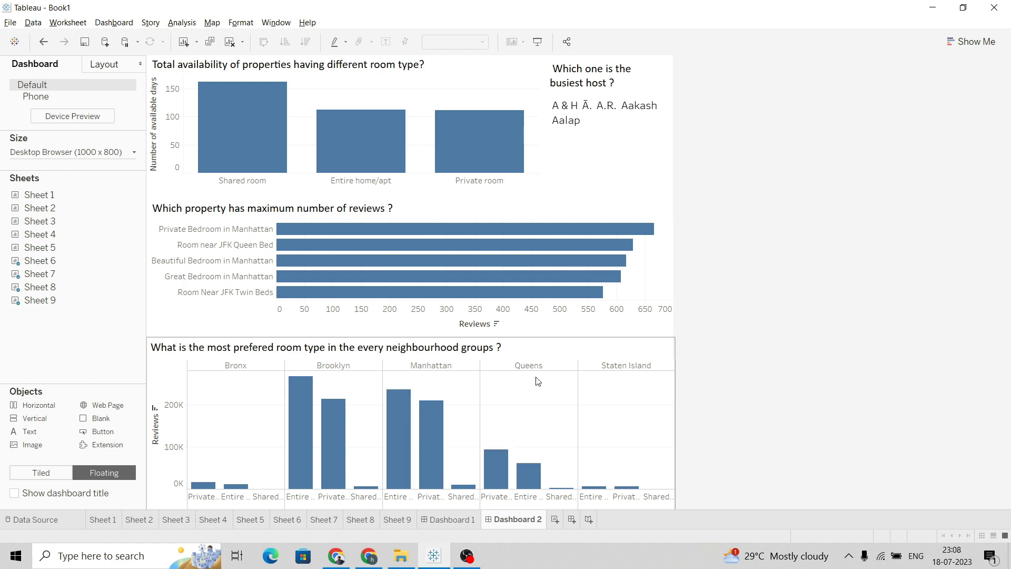
pyautogui.moveTo(502, 463)
pyautogui.moveTo(599, 487)
# Alternate between Dashboard 1 and Dashboard 2 to compare their layouts
pyautogui.click(456, 520)
pyautogui.click(504, 521)
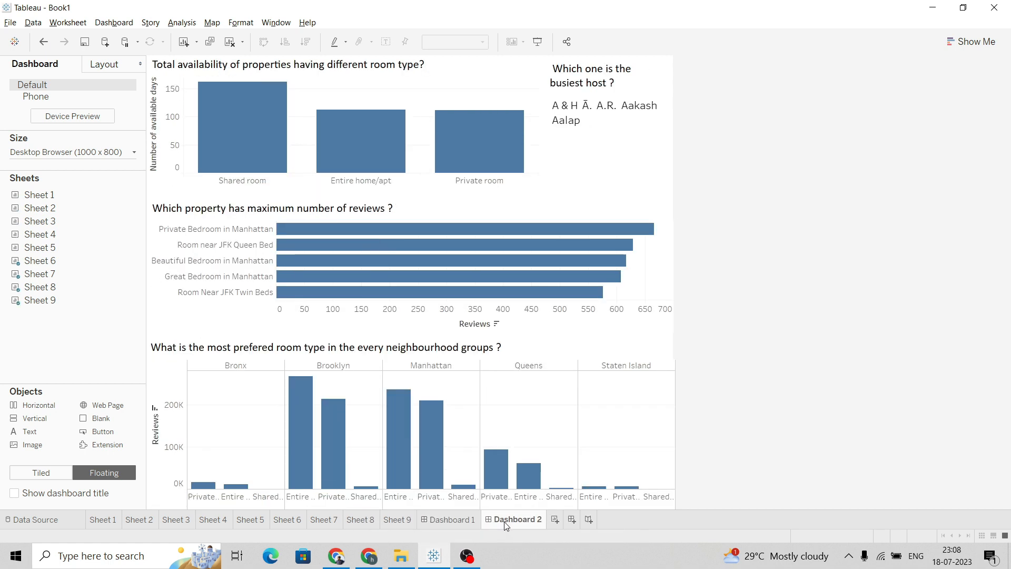
pyautogui.click(456, 519)
pyautogui.click(500, 519)
pyautogui.click(460, 518)
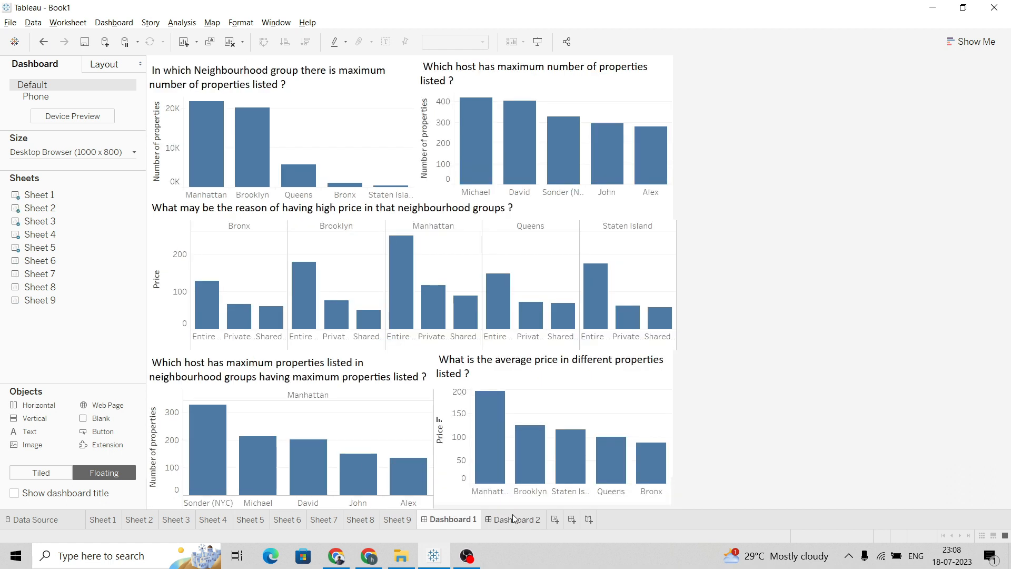
pyautogui.click(516, 520)
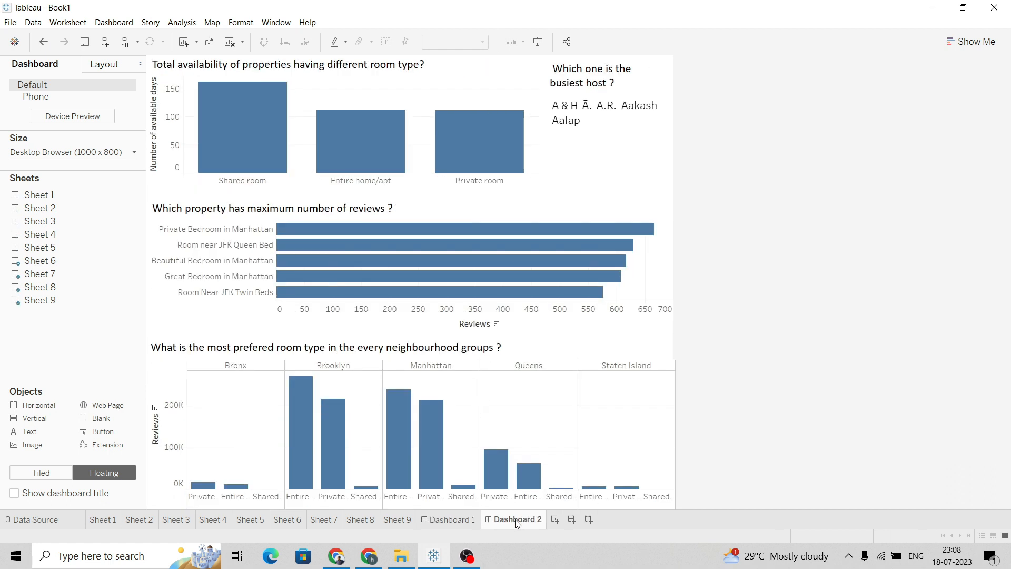